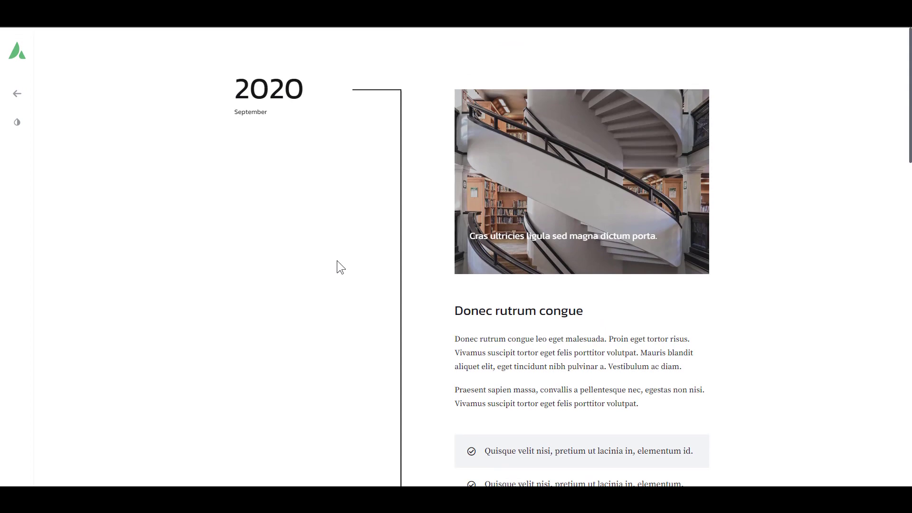
- Examine how the year labels stick and hand over from 2020 to 2021 on the reference timeline page
{"action": "scroll", "coordinate": [340, 267], "scroll_direction": "down", "scroll_amount": 4}
{"action": "scroll", "coordinate": [342, 269], "scroll_direction": "up", "scroll_amount": 4}
{"action": "scroll", "coordinate": [341, 269], "scroll_direction": "down", "scroll_amount": 2}
{"action": "scroll", "coordinate": [338, 265], "scroll_direction": "down", "scroll_amount": 6}
{"action": "scroll", "coordinate": [338, 265], "scroll_direction": "up", "scroll_amount": 8}
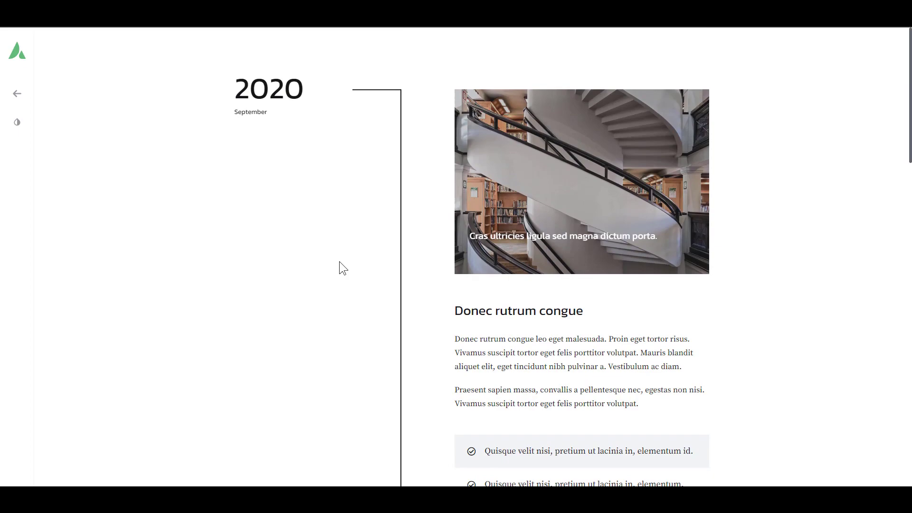
{"action": "scroll", "coordinate": [339, 261], "scroll_direction": "down", "scroll_amount": 8}
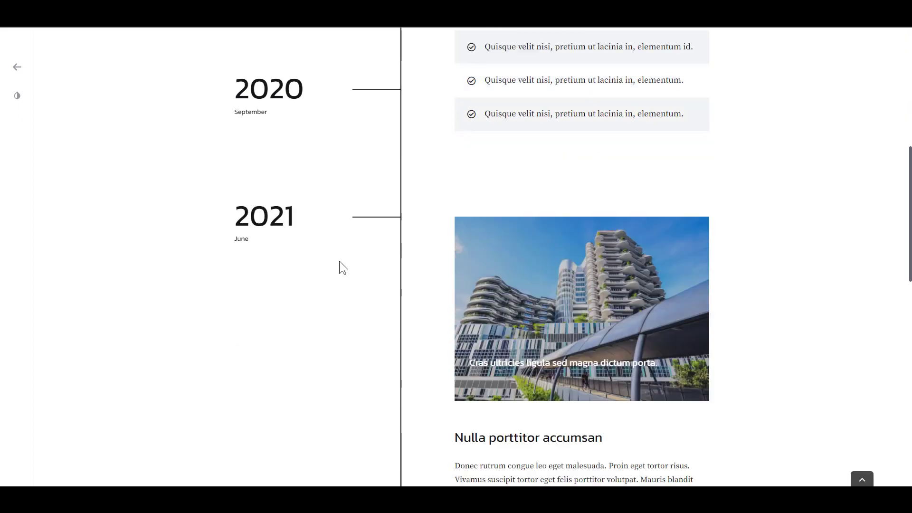
{"action": "scroll", "coordinate": [339, 261], "scroll_direction": "down", "scroll_amount": 5}
{"action": "scroll", "coordinate": [340, 267], "scroll_direction": "up", "scroll_amount": 11}
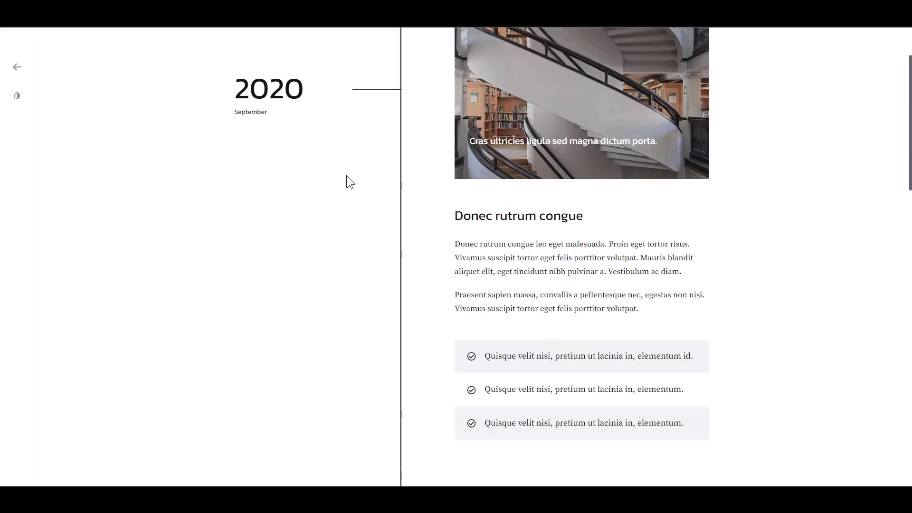
{"action": "scroll", "coordinate": [346, 137], "scroll_direction": "down", "scroll_amount": 3}
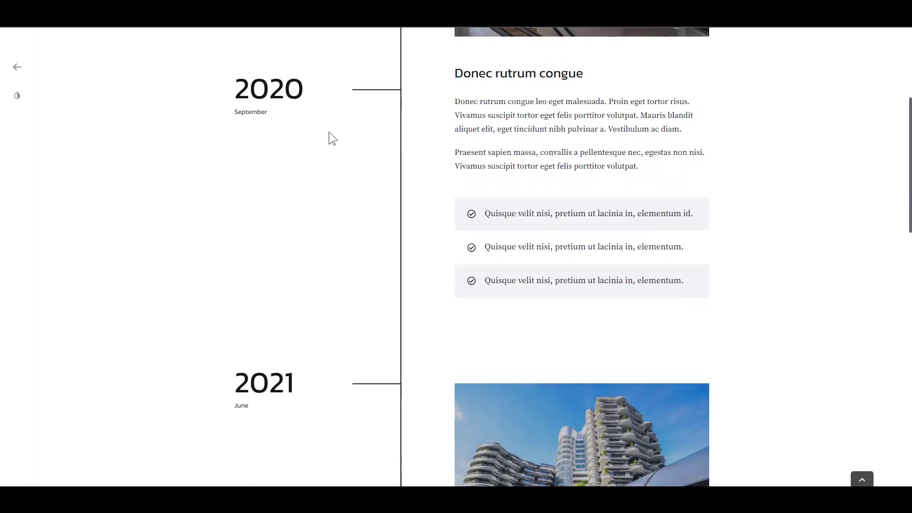
{"action": "scroll", "coordinate": [354, 210], "scroll_direction": "down", "scroll_amount": 5}
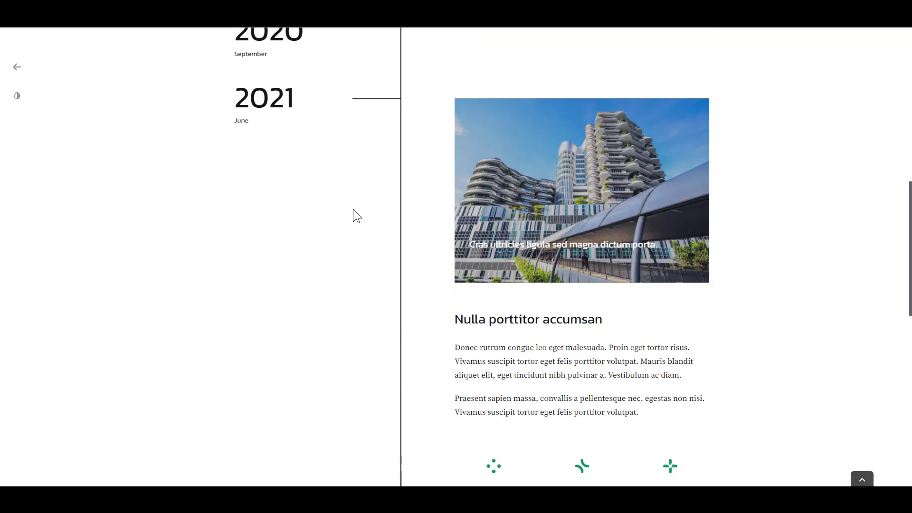
{"action": "scroll", "coordinate": [352, 214], "scroll_direction": "up", "scroll_amount": 5}
{"action": "scroll", "coordinate": [353, 210], "scroll_direction": "up", "scroll_amount": 6}
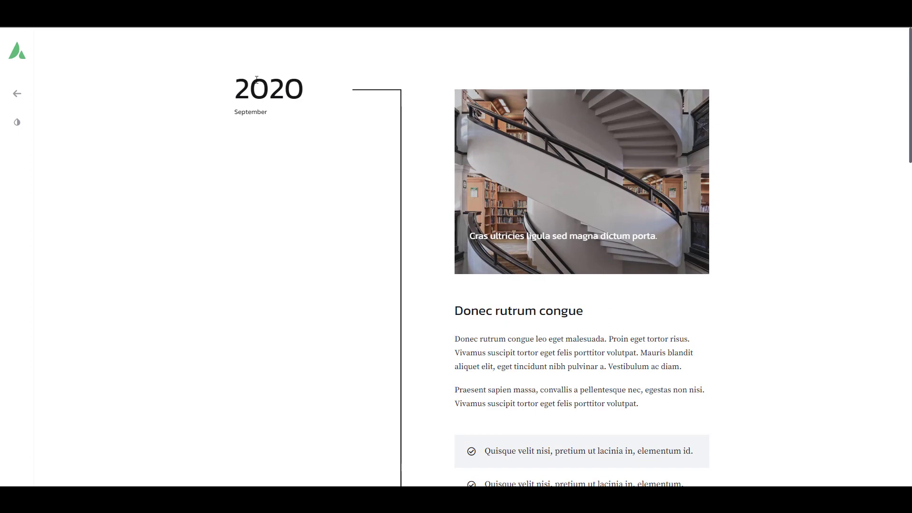
{"action": "scroll", "coordinate": [271, 431], "scroll_direction": "down", "scroll_amount": 4}
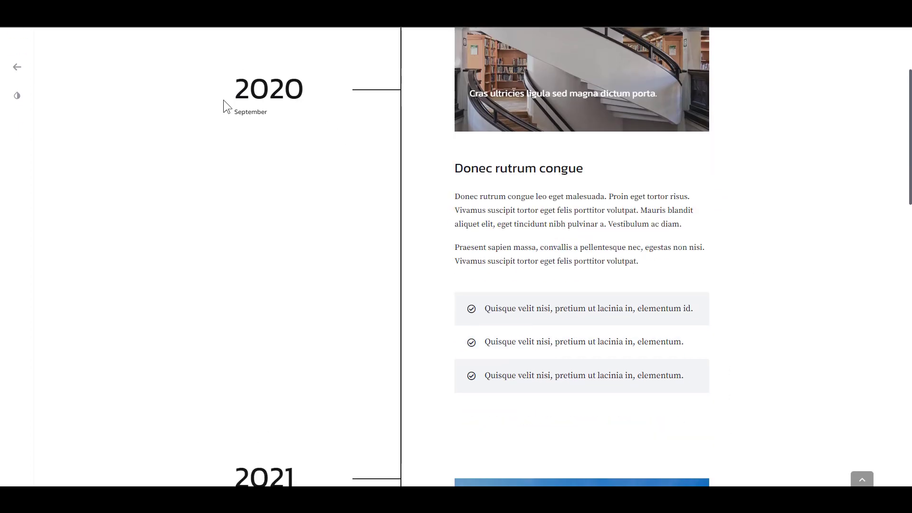
{"action": "scroll", "coordinate": [625, 320], "scroll_direction": "down", "scroll_amount": 8}
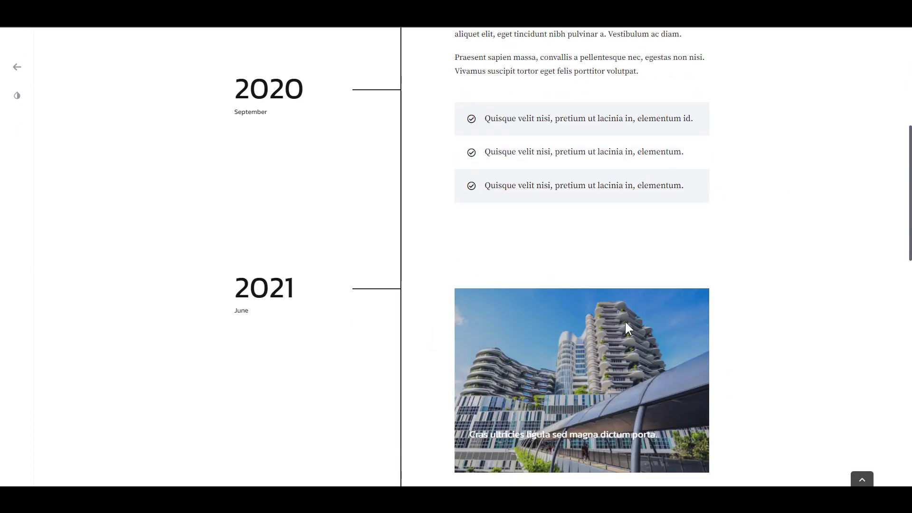
{"action": "scroll", "coordinate": [617, 366], "scroll_direction": "up", "scroll_amount": 9}
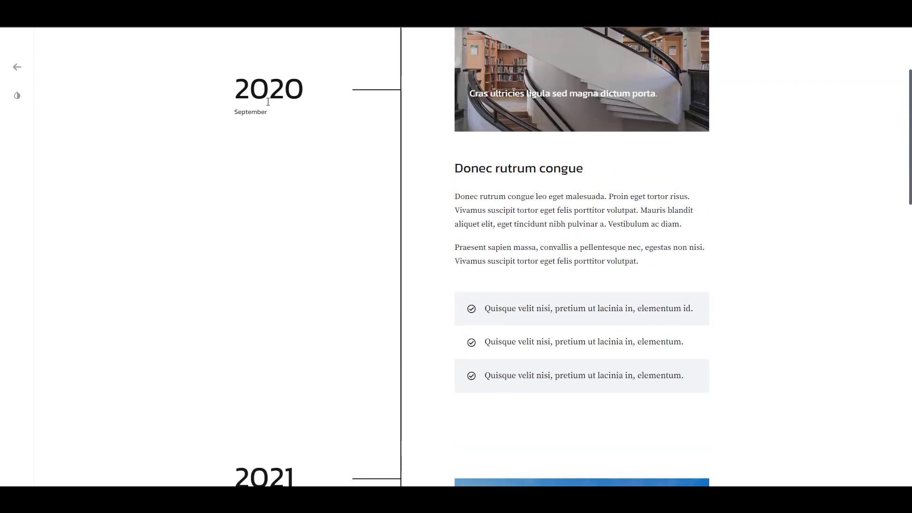
{"action": "scroll", "coordinate": [691, 283], "scroll_direction": "down", "scroll_amount": 7}
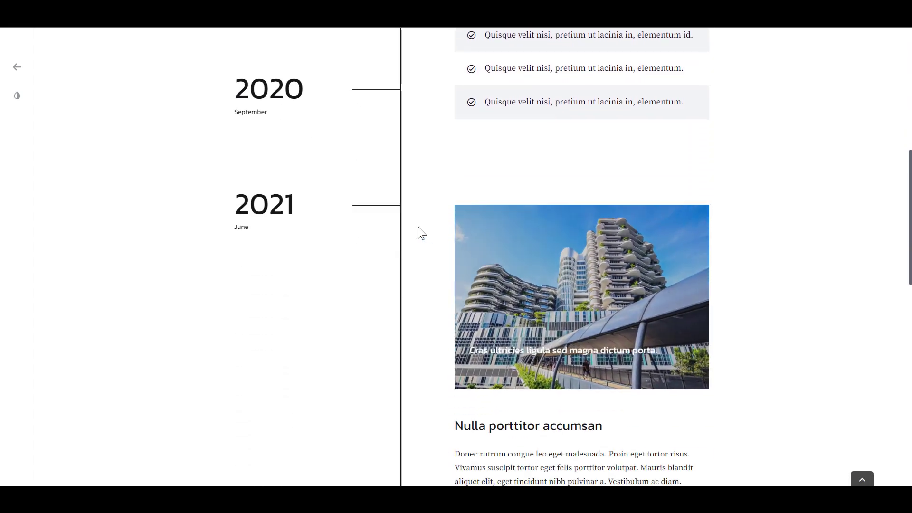
{"action": "scroll", "coordinate": [283, 123], "scroll_direction": "down", "scroll_amount": 3}
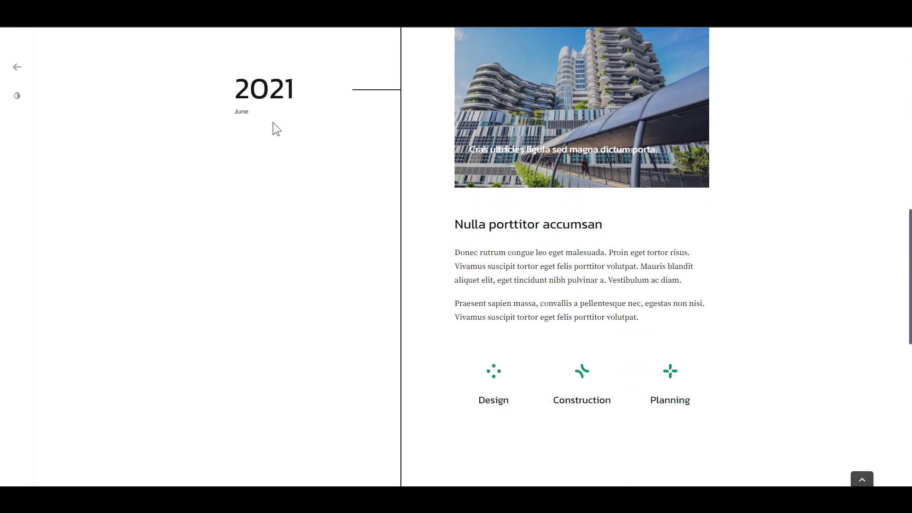
{"action": "scroll", "coordinate": [468, 220], "scroll_direction": "up", "scroll_amount": 10}
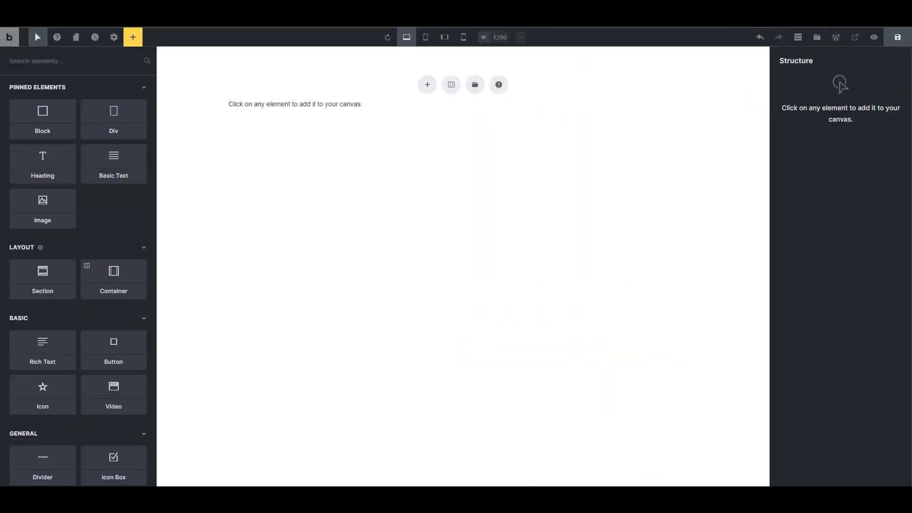
- Add a section with a container to the empty canvas and rename the container "tl container"
{"action": "left_click", "coordinate": [428, 86]}
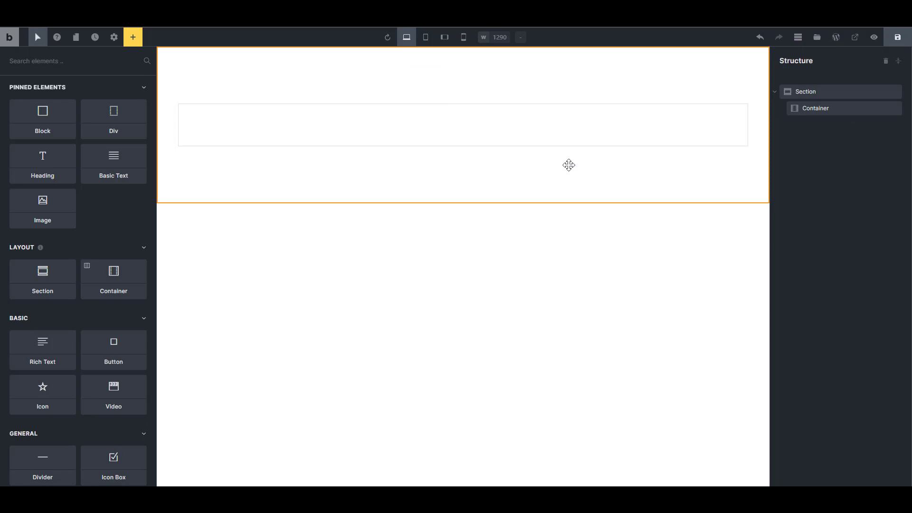
{"action": "left_click", "coordinate": [576, 141]}
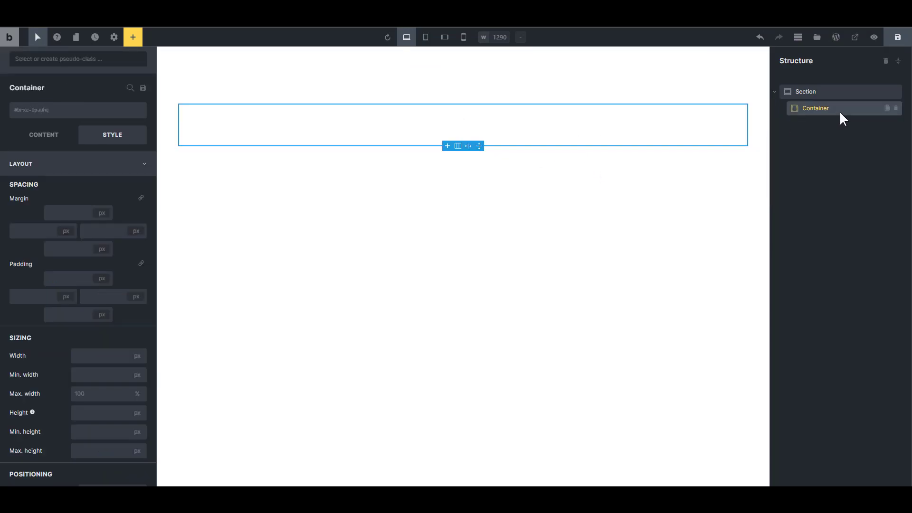
{"action": "double_click", "coordinate": [819, 110]}
{"action": "type", "text": "tl contain"}
{"action": "right_click", "coordinate": [830, 107]}
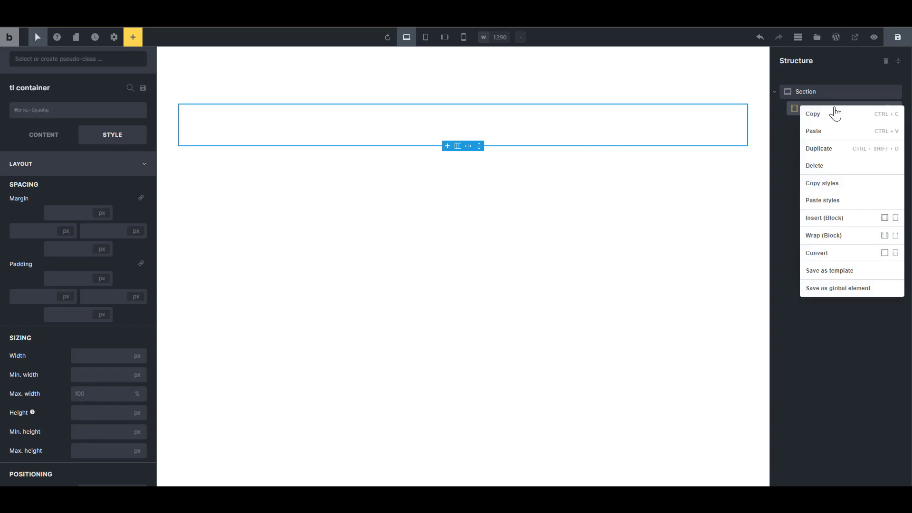
{"action": "left_click", "coordinate": [795, 107]}
- Split tl container into two equal columns and name them "date container" and "content continer"
{"action": "left_click", "coordinate": [458, 145]}
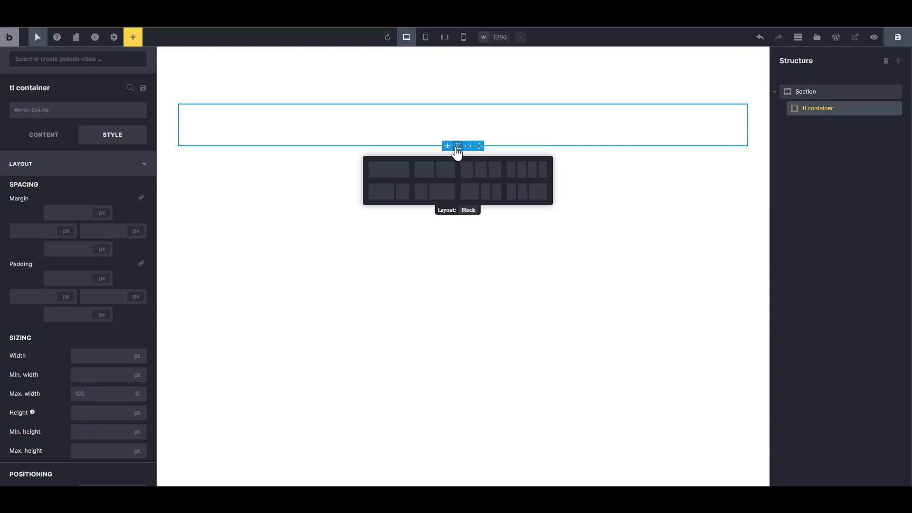
{"action": "left_click", "coordinate": [427, 179]}
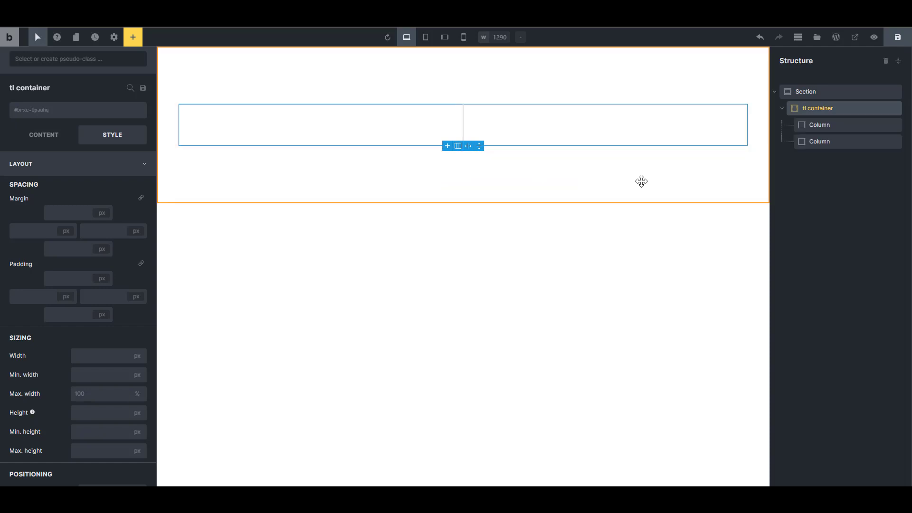
{"action": "double_click", "coordinate": [821, 124]}
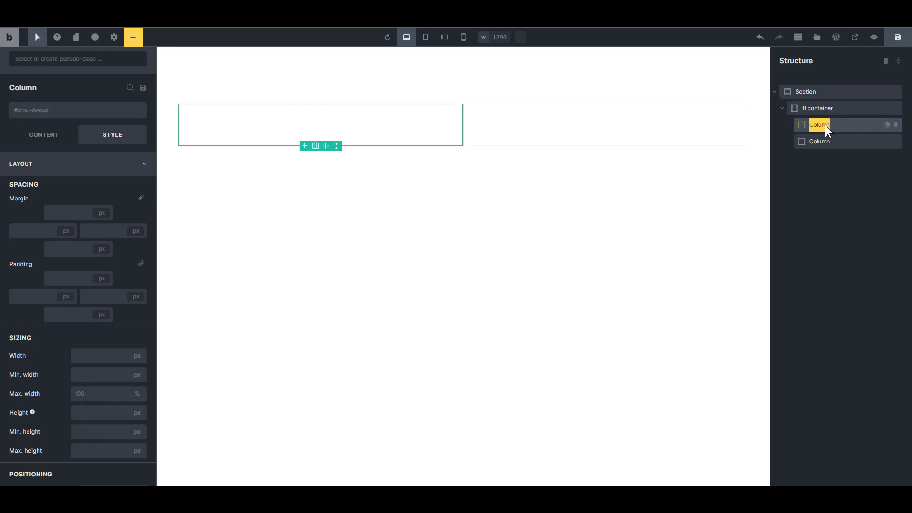
{"action": "type", "text": "date container"}
{"action": "double_click", "coordinate": [817, 143]}
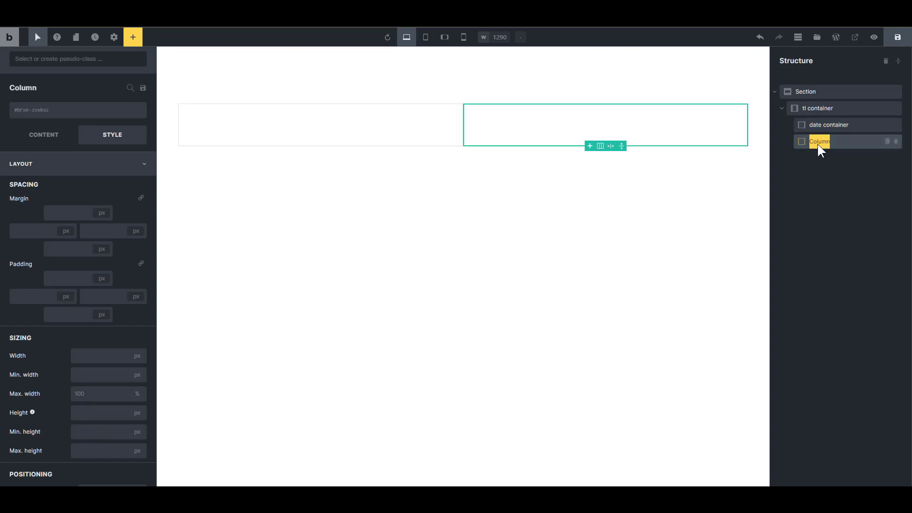
{"action": "type", "text": "content continer"}
- Switch to the reference timeline page and examine the connector line beside the sticky 2020 date
{"action": "left_click", "coordinate": [821, 125]}
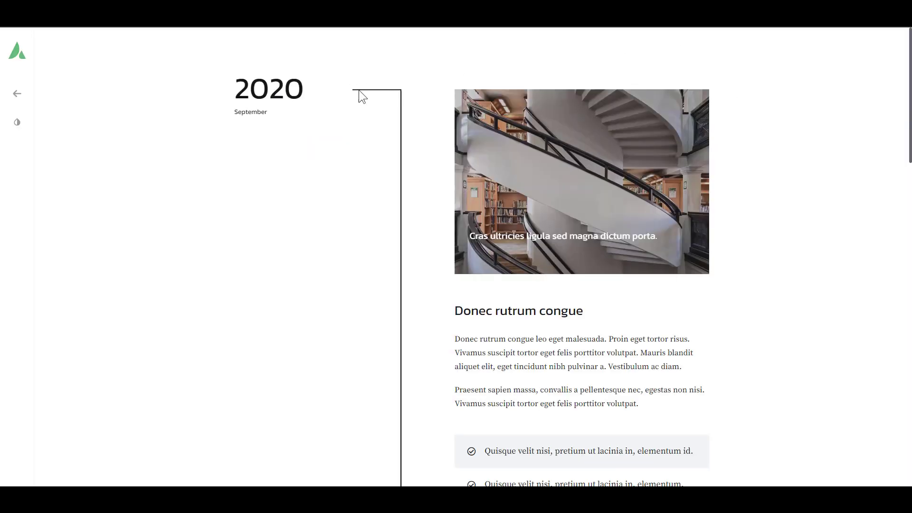
{"action": "scroll", "coordinate": [314, 180], "scroll_direction": "down", "scroll_amount": 1}
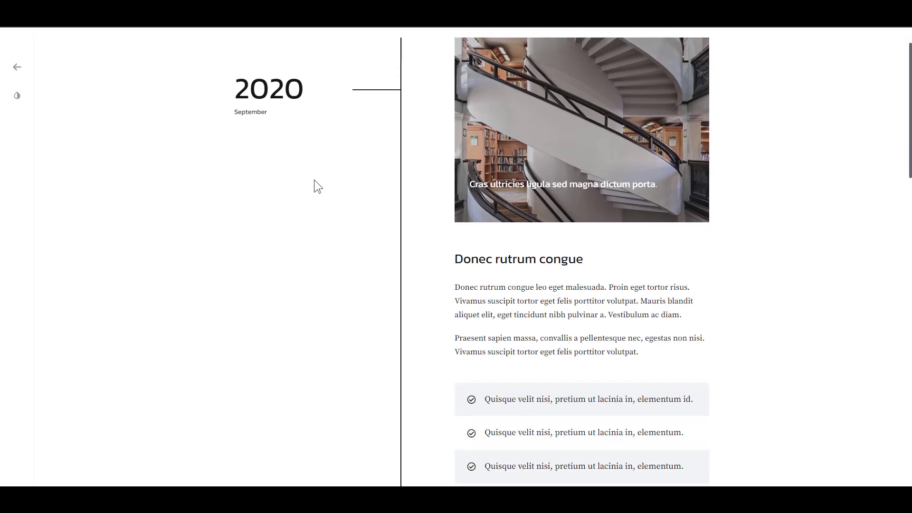
{"action": "scroll", "coordinate": [329, 173], "scroll_direction": "up", "scroll_amount": 1}
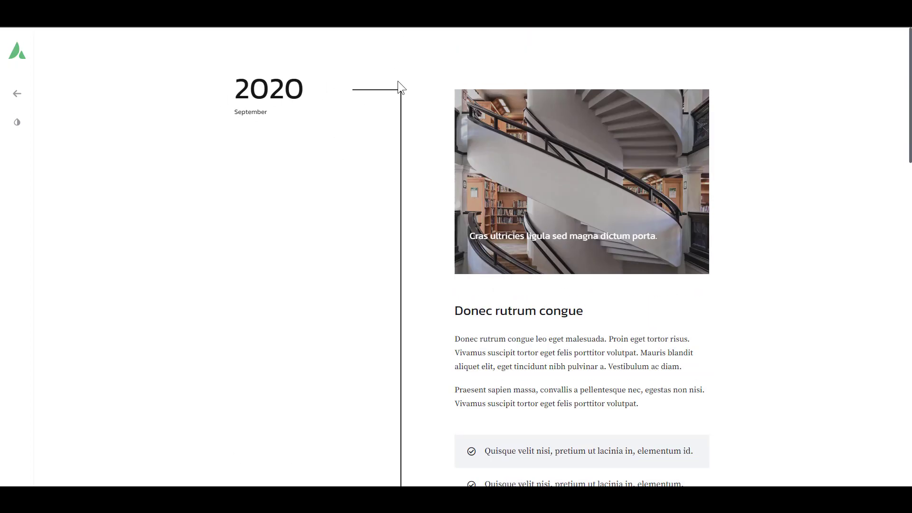
{"action": "scroll", "coordinate": [225, 86], "scroll_direction": "down", "scroll_amount": 1}
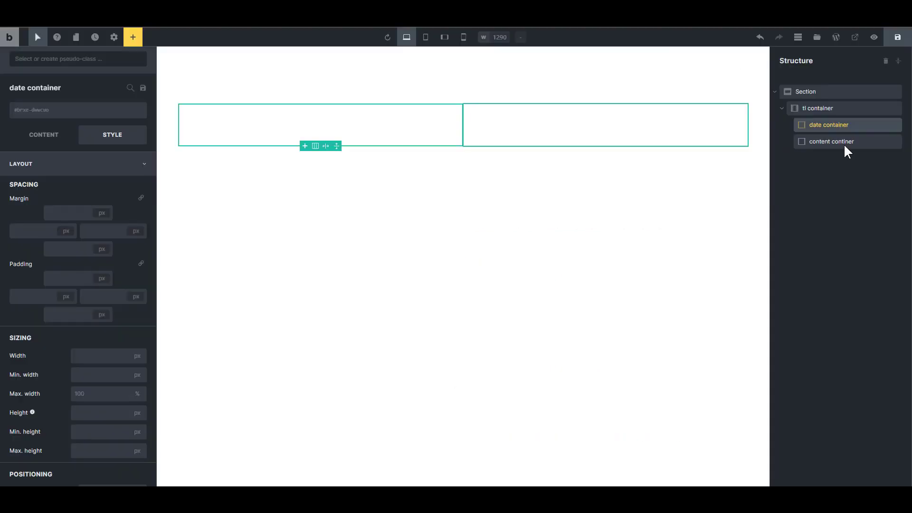
- Create the pseudo-class "tl-container" on the tl container element
{"action": "left_click", "coordinate": [820, 109]}
{"action": "left_click", "coordinate": [74, 60]}
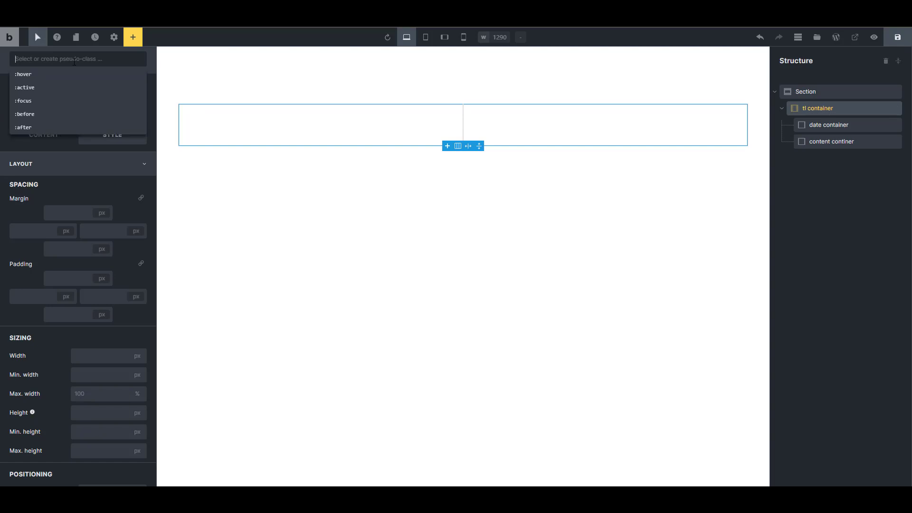
{"action": "type", "text": "tl-container"}
{"action": "key", "text": "Return"}
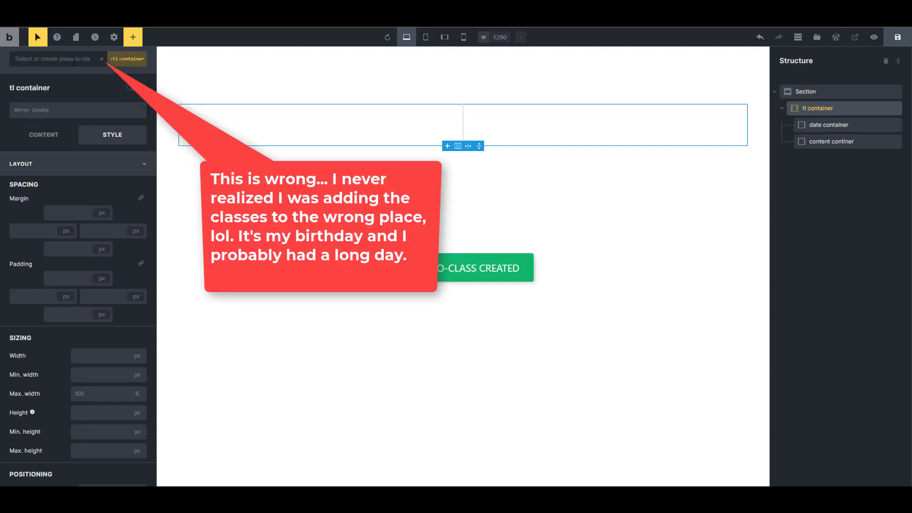
- Create the pseudo-class "tl-date-container" on the date container column
{"action": "left_click", "coordinate": [820, 125]}
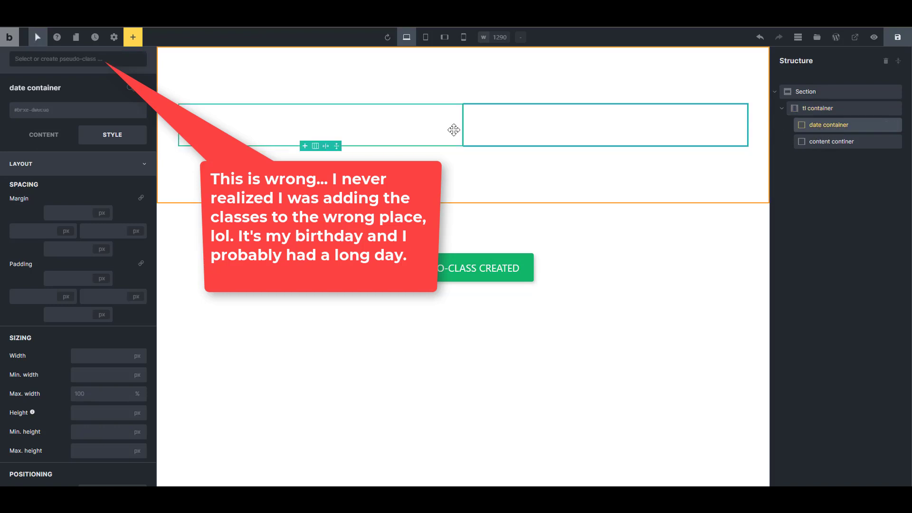
{"action": "left_click", "coordinate": [53, 61]}
{"action": "type", "text": "tl"}
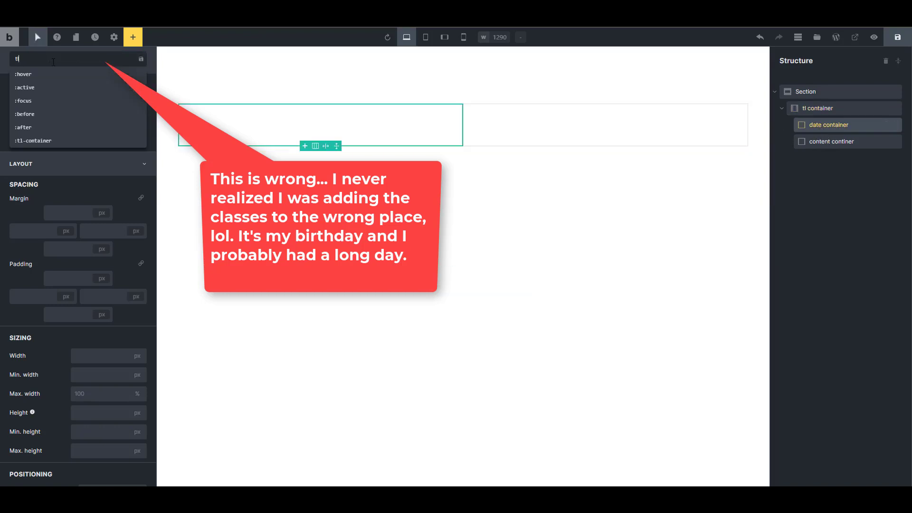
{"action": "type", "text": "-date"}
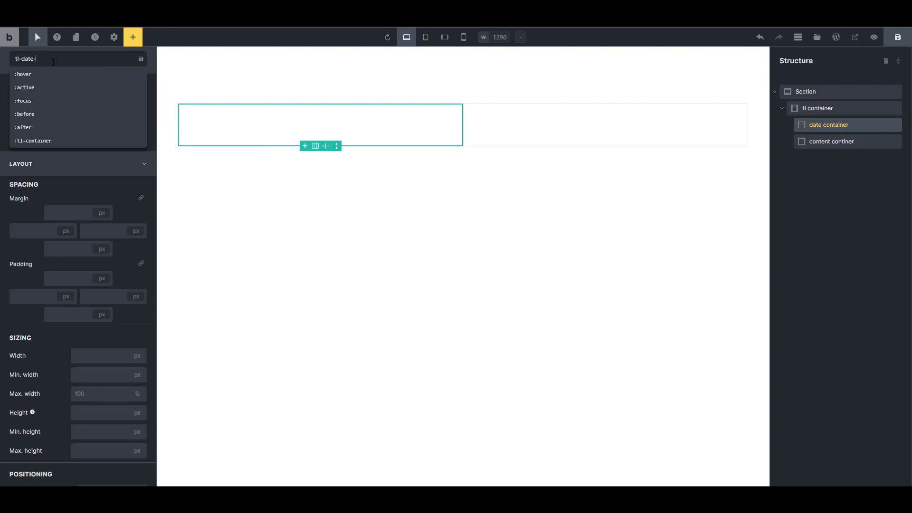
{"action": "type", "text": "-container"}
{"action": "key", "text": "Return"}
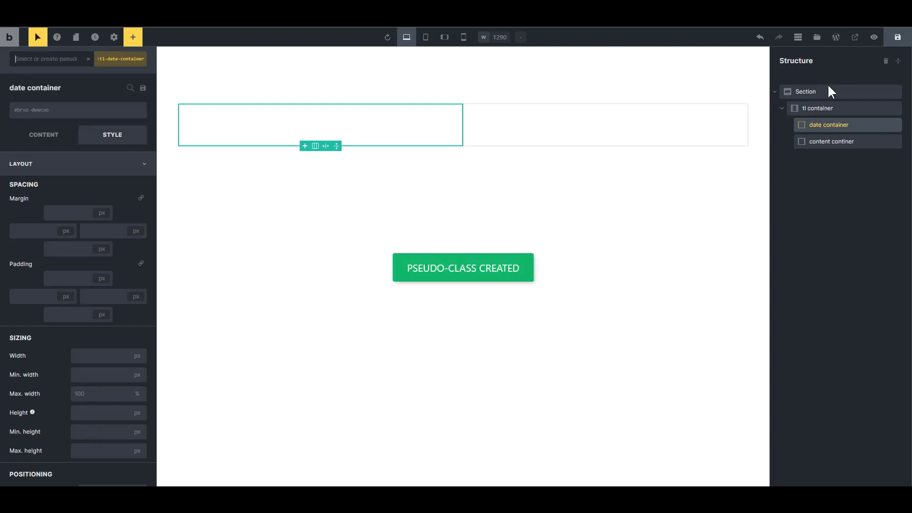
- Create the pseudo-class "tl-content-container" on the content continer column
{"action": "left_click", "coordinate": [827, 142]}
{"action": "left_click", "coordinate": [89, 61]}
{"action": "type", "text": "t"}
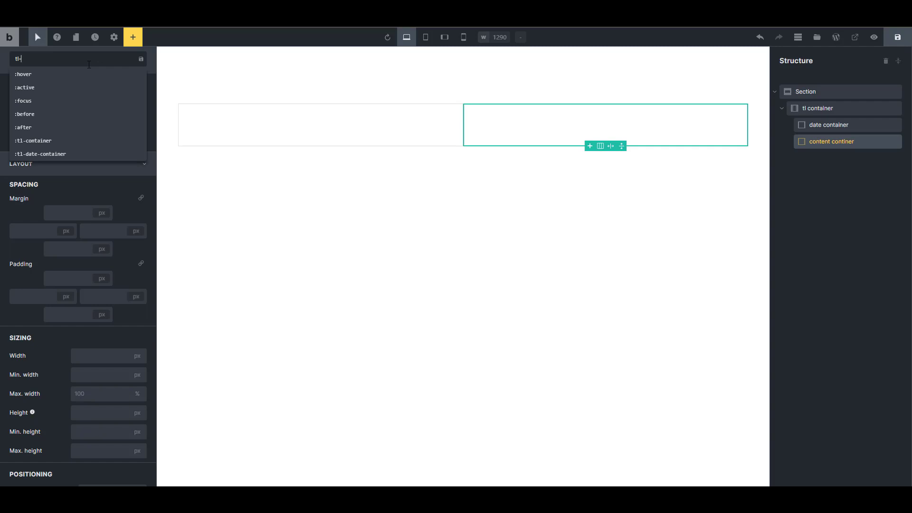
{"action": "type", "text": "l-content-container"}
{"action": "key", "text": "Return"}
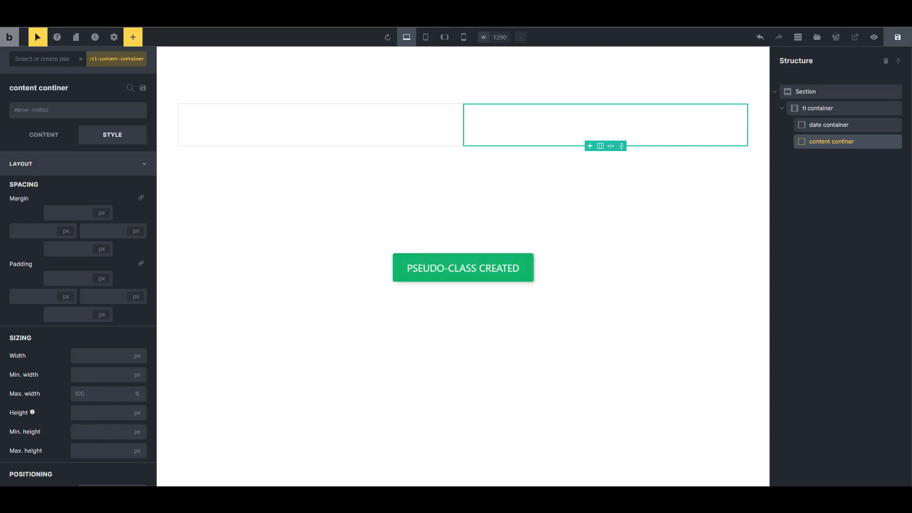
{"action": "left_click", "coordinate": [836, 127]}
{"action": "right_click", "coordinate": [837, 127]}
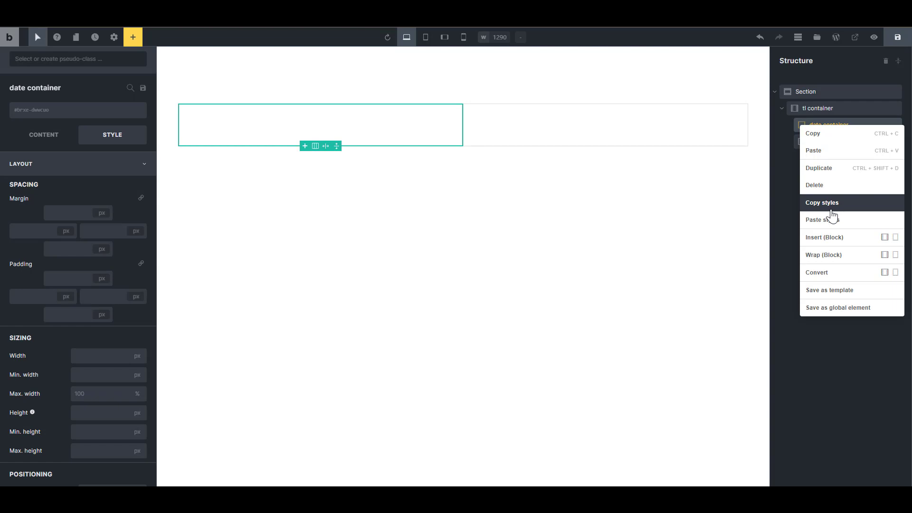
{"action": "left_click", "coordinate": [829, 110]}
{"action": "left_click", "coordinate": [830, 126]}
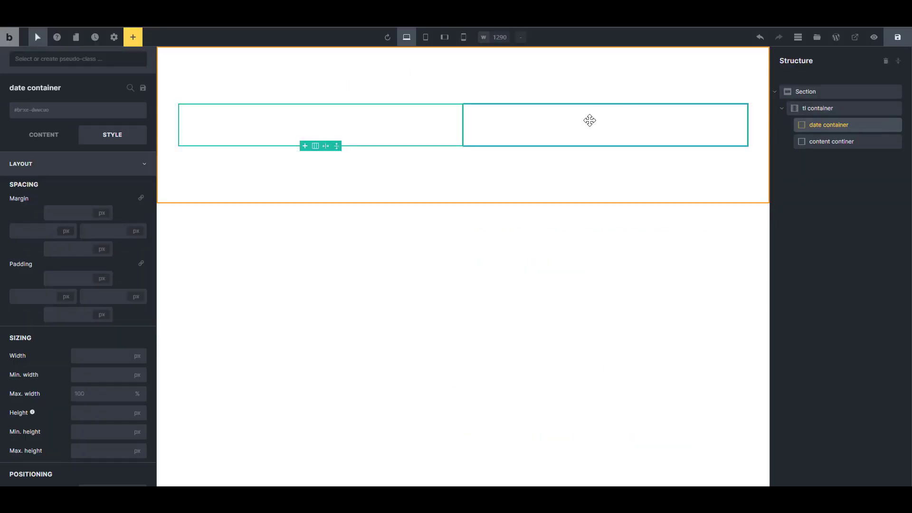
{"action": "left_click", "coordinate": [485, 123]}
{"action": "left_click", "coordinate": [448, 124]}
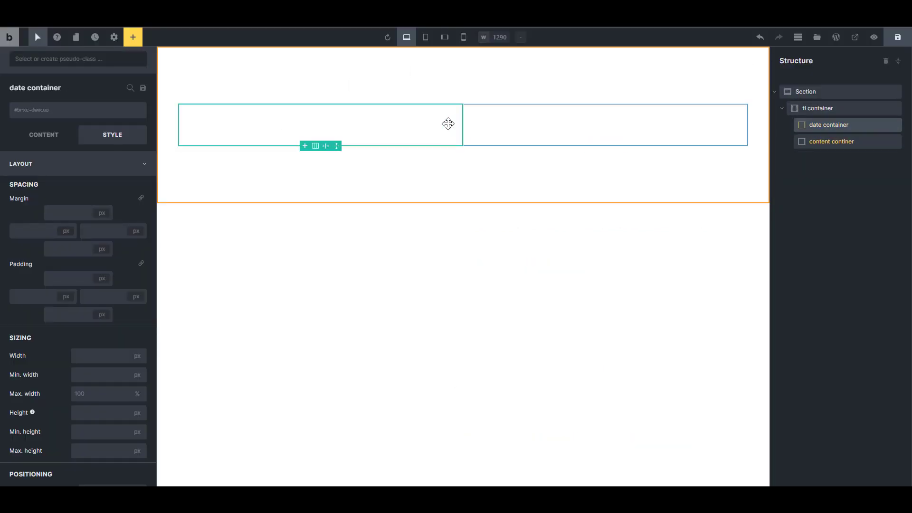
- Insert a div inside the date container and rename it "date -inner wrap"
{"action": "right_click", "coordinate": [828, 125]}
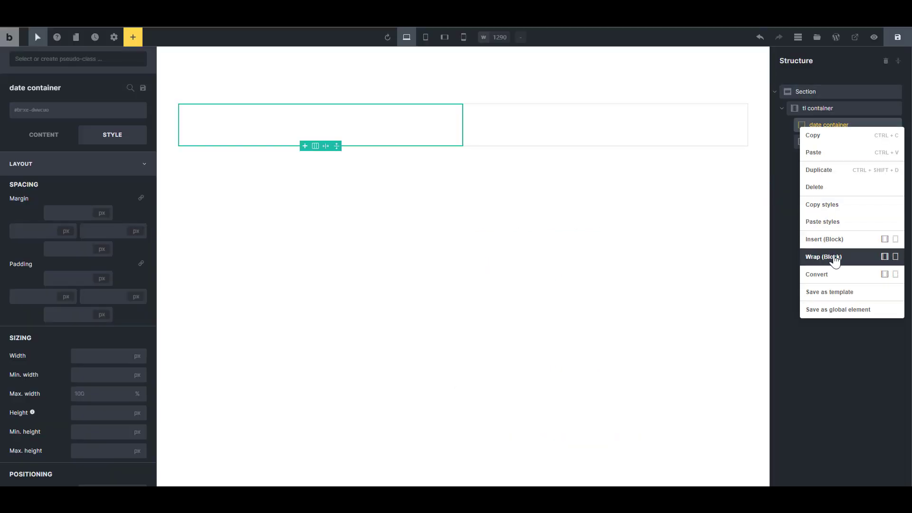
{"action": "left_click", "coordinate": [895, 239]}
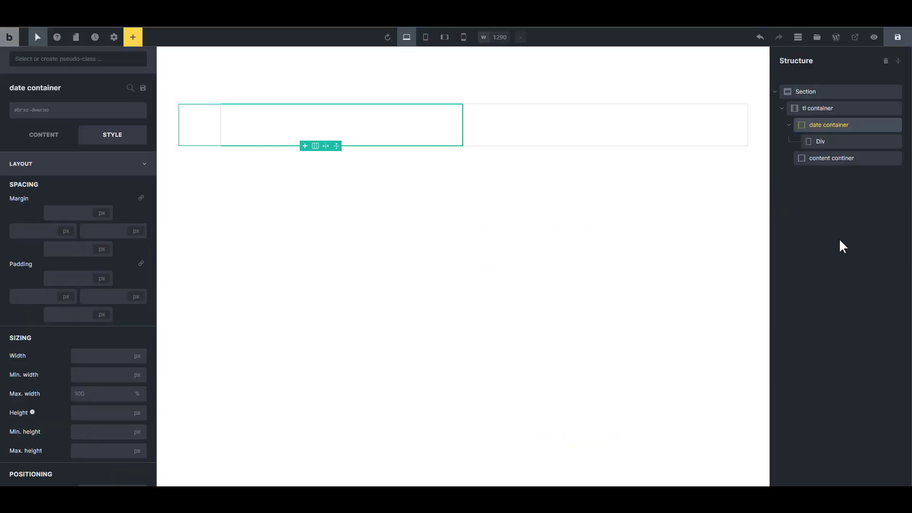
{"action": "double_click", "coordinate": [824, 141]}
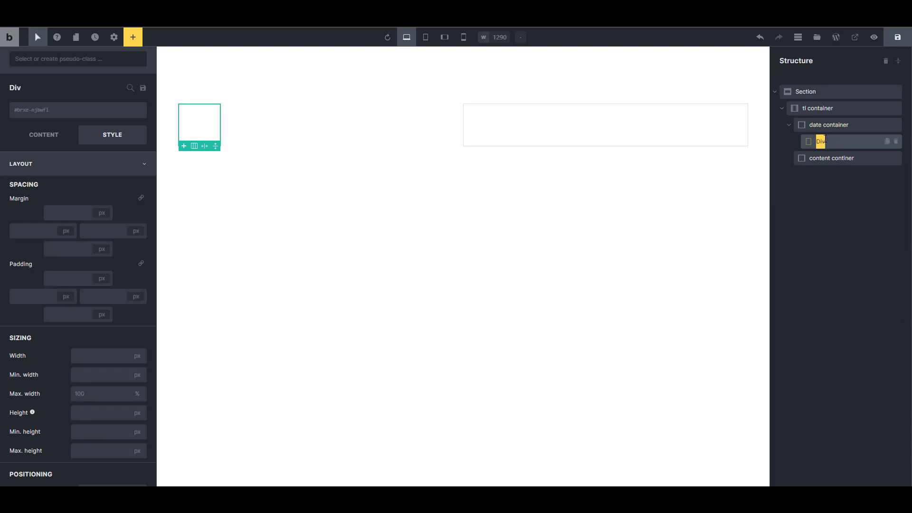
{"action": "type", "text": "date -inner wrap"}
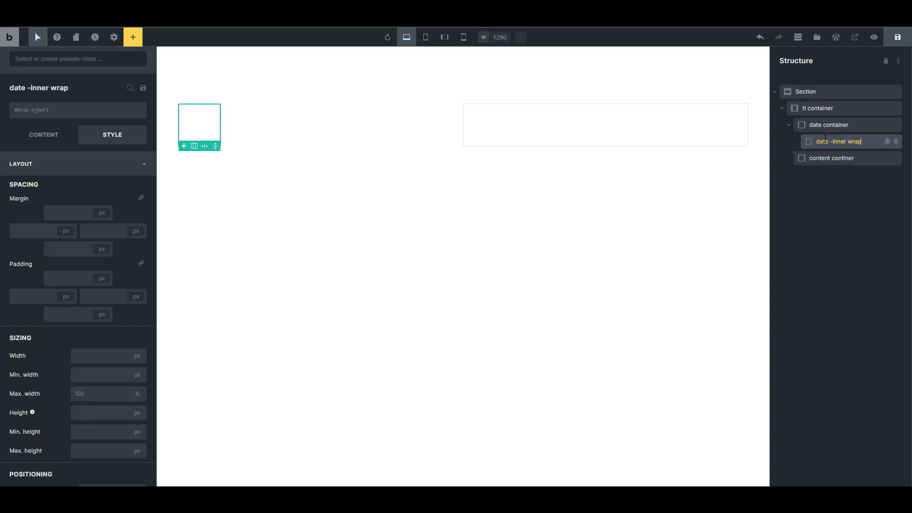
- Create the pseudo-class "tl-date-inner-wrap" on the date -inner wrap div
{"action": "left_click", "coordinate": [92, 58]}
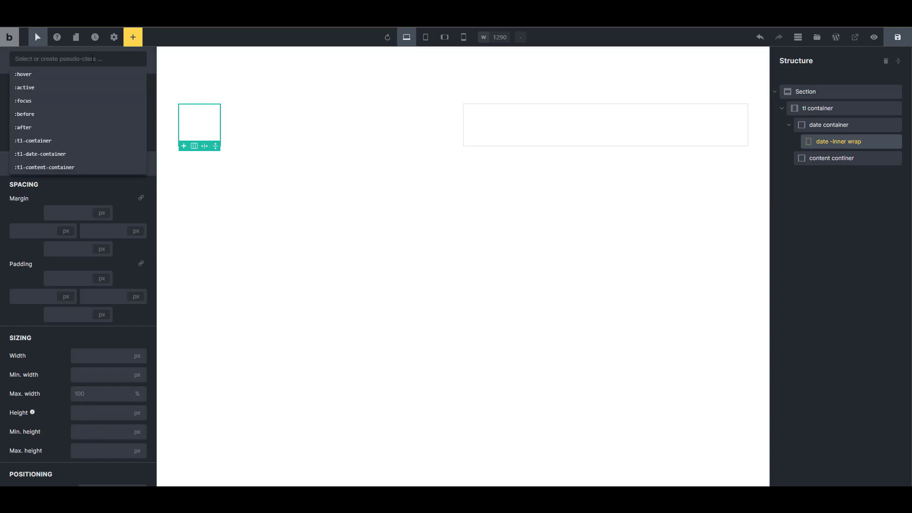
{"action": "type", "text": "tl-date-inner-wrap"}
{"action": "key", "text": "Return"}
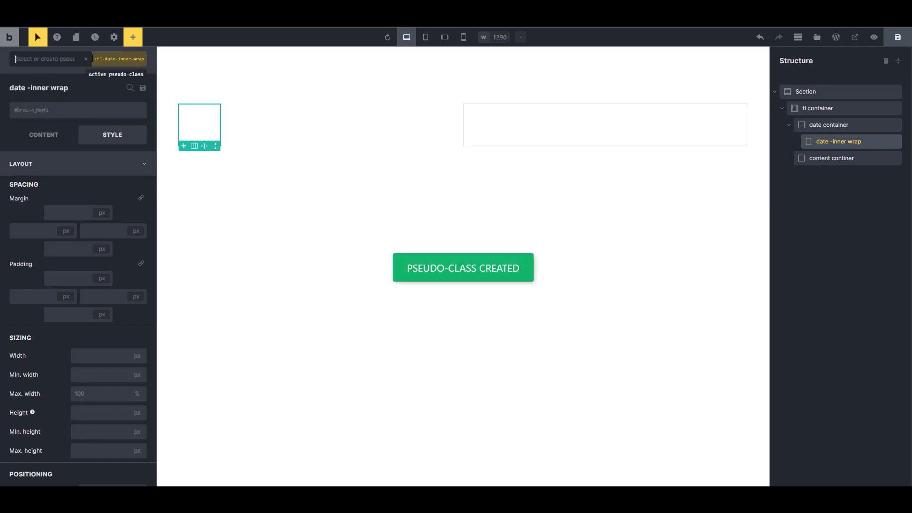
{"action": "left_click", "coordinate": [825, 159]}
{"action": "left_click", "coordinate": [824, 142]}
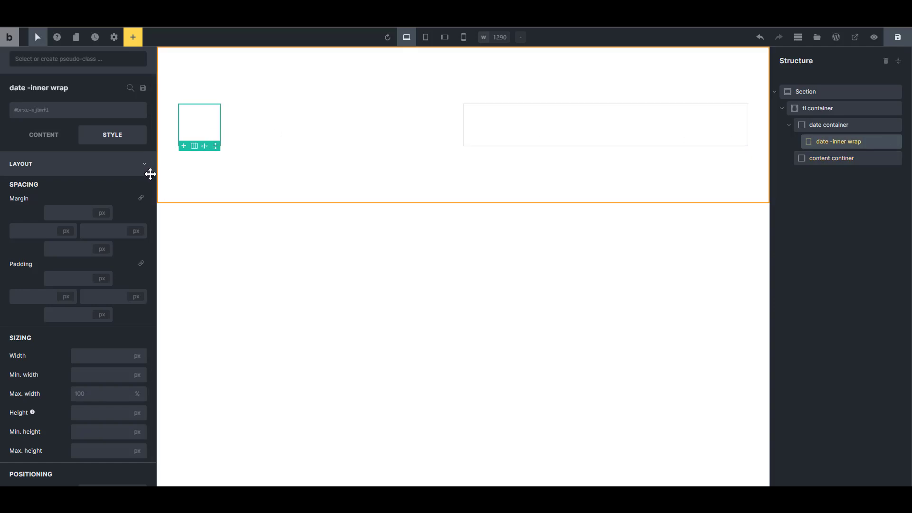
{"action": "left_click", "coordinate": [135, 43]}
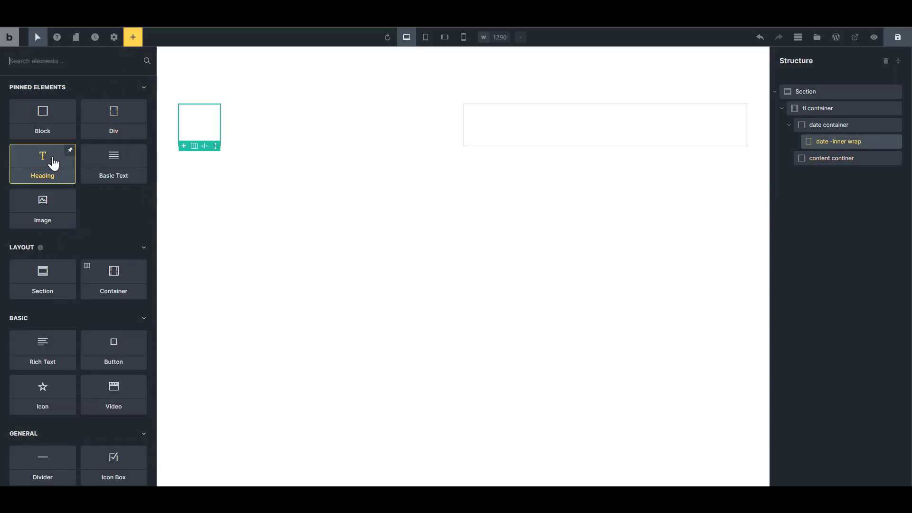
{"action": "left_click_drag", "start_coordinate": [55, 161], "coordinate": [222, 136]}
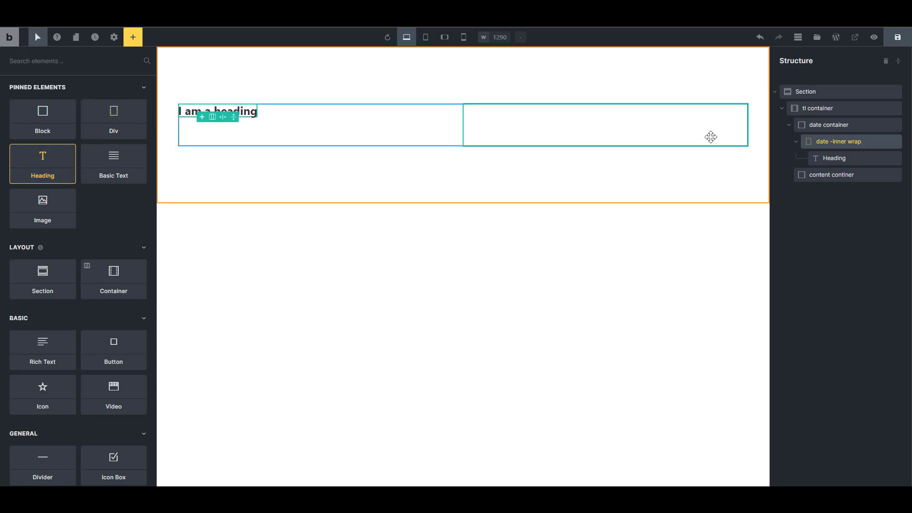
{"action": "left_click", "coordinate": [896, 159]}
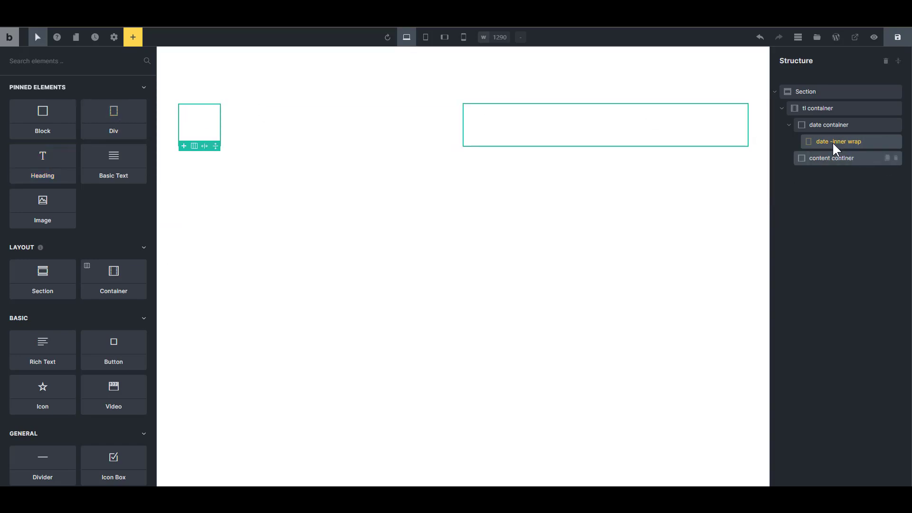
- Add a Basic Text element inside the date -inner wrap div and set its text to "2000"
{"action": "left_click", "coordinate": [836, 142]}
{"action": "left_click", "coordinate": [134, 40]}
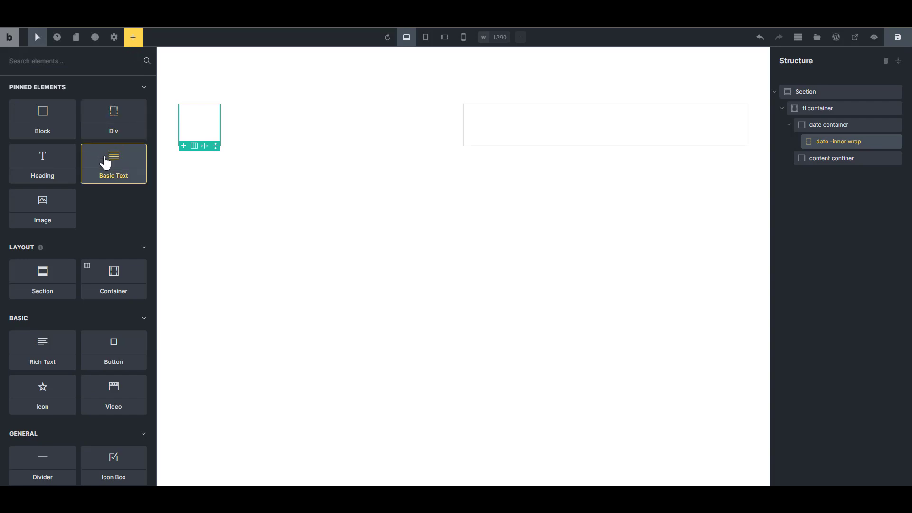
{"action": "left_click", "coordinate": [124, 159]}
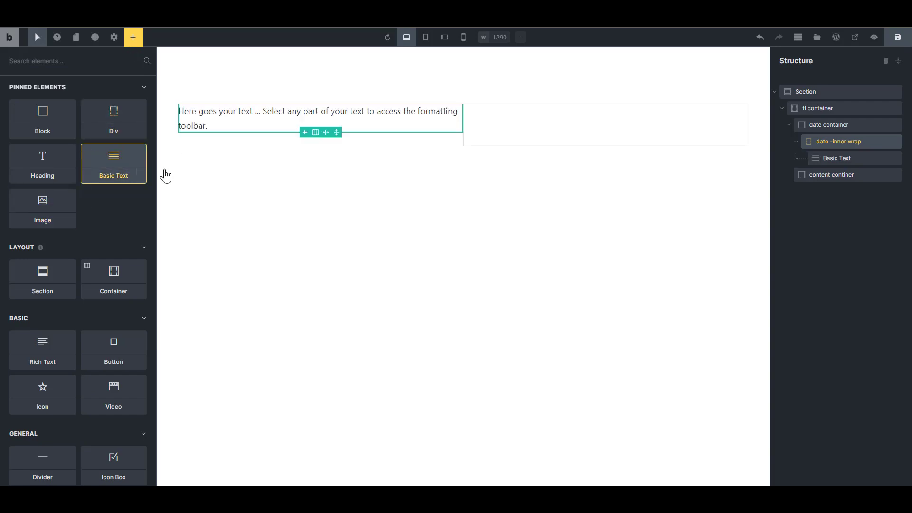
{"action": "left_click", "coordinate": [272, 116]}
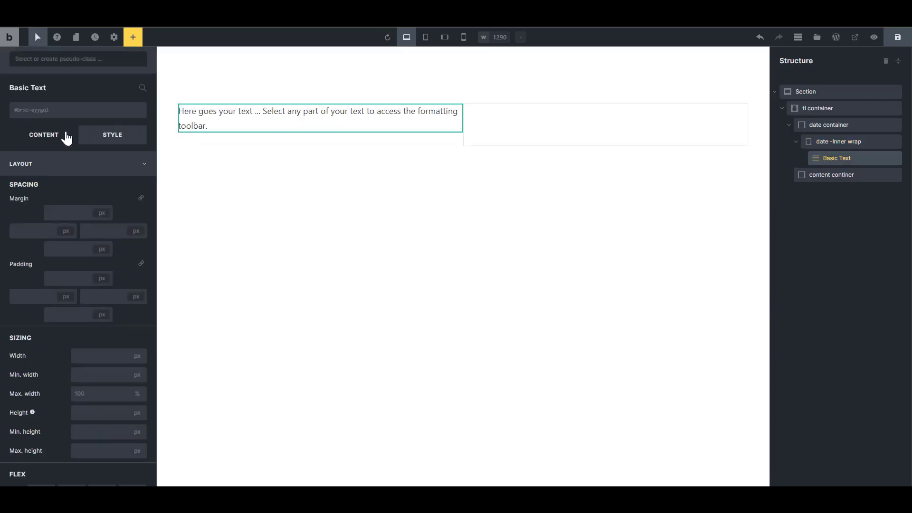
{"action": "left_click", "coordinate": [36, 137]}
{"action": "triple_click", "coordinate": [72, 166]}
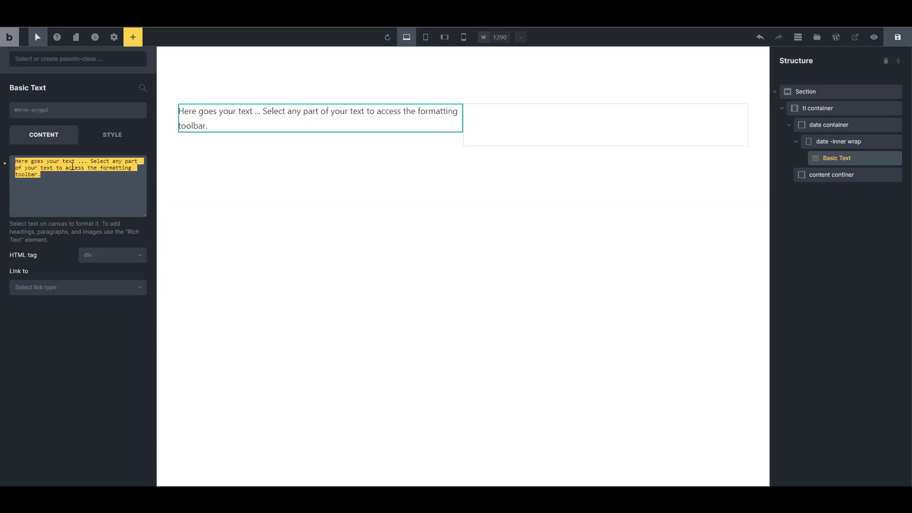
{"action": "type", "text": "2000"}
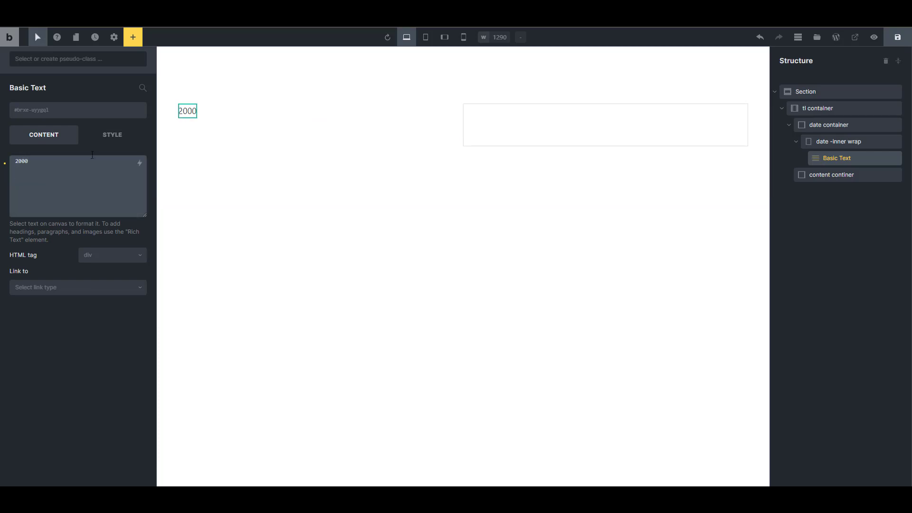
- Create the pseudo-class "tl-date__year" on the 2000 text element
{"action": "left_click", "coordinate": [107, 137]}
{"action": "left_click", "coordinate": [82, 59]}
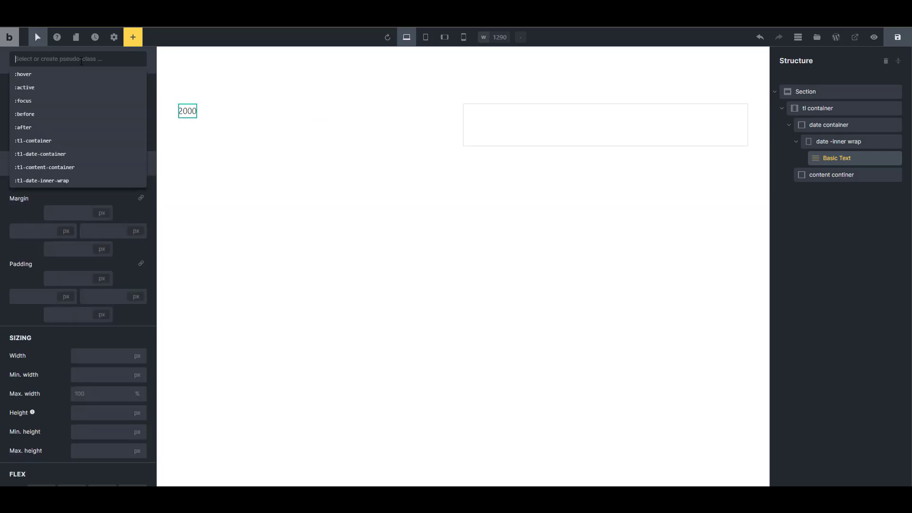
{"action": "type", "text": "tl"}
{"action": "type", "text": "-date"}
{"action": "type", "text": "__tex"}
{"action": "type", "text": "year"}
{"action": "key", "text": "Return"}
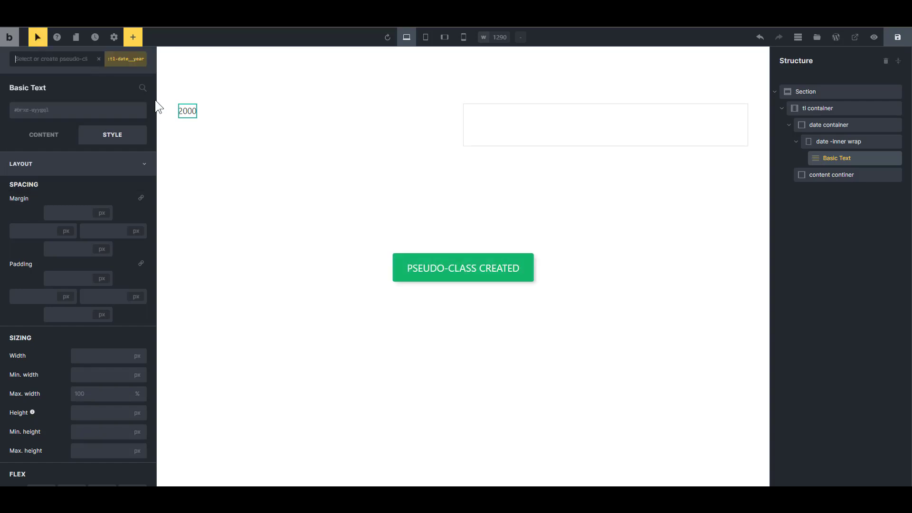
- Add a second Basic Text element below the 2000 text in the date -inner wrap div and select it
{"action": "left_click", "coordinate": [132, 38]}
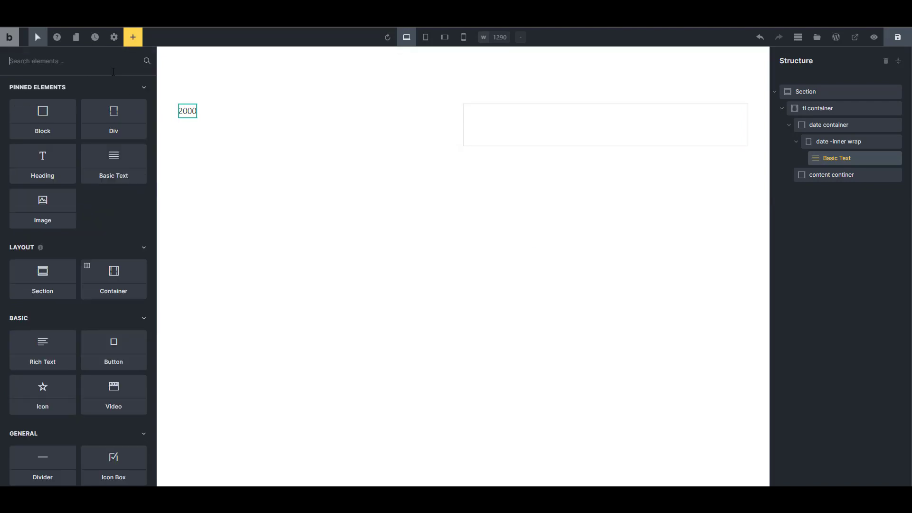
{"action": "left_click", "coordinate": [113, 164]}
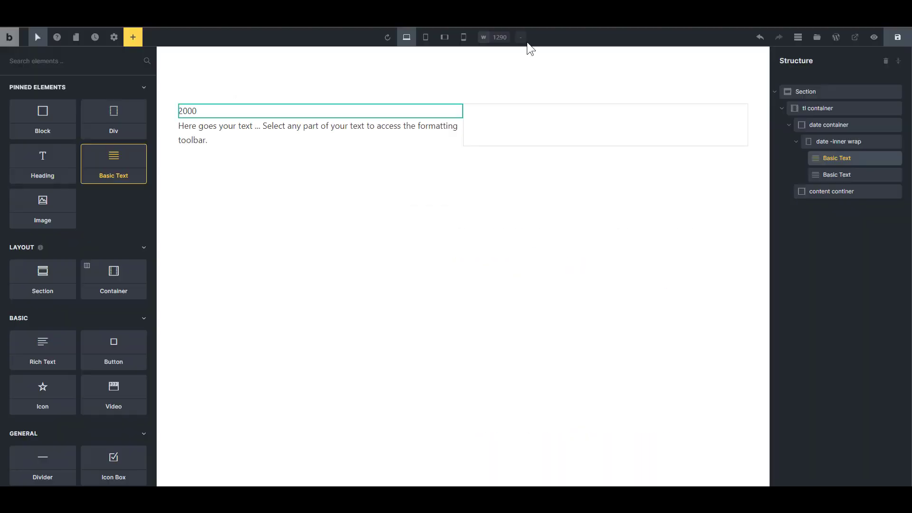
{"action": "left_click", "coordinate": [205, 126]}
{"action": "left_click", "coordinate": [90, 64]}
{"action": "type", "text": "t"}
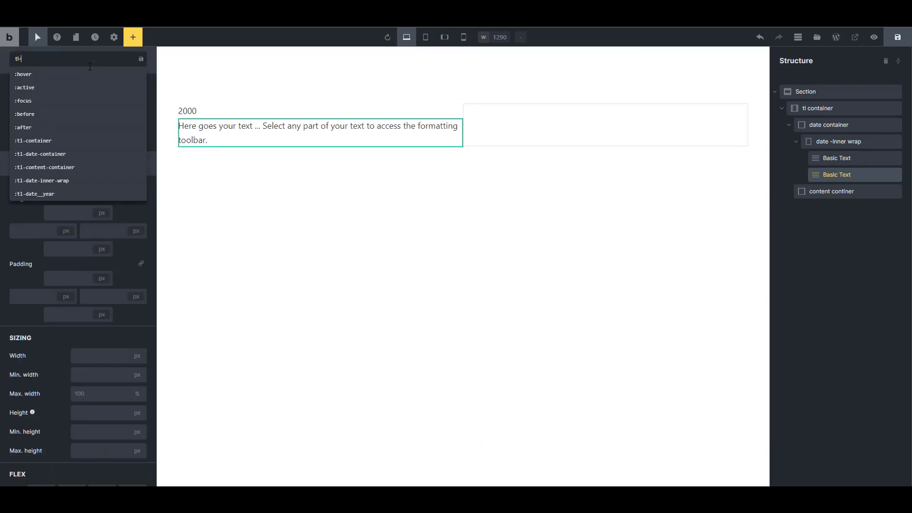
{"action": "type", "text": "l-"}
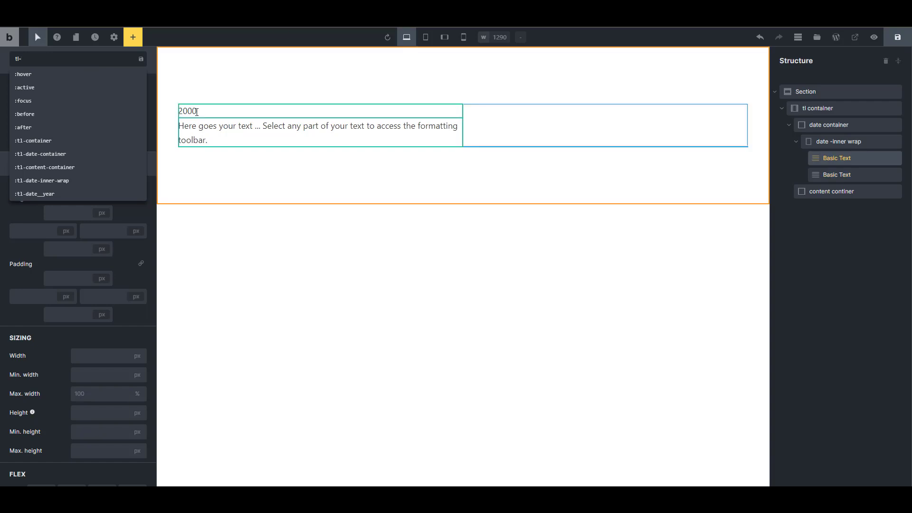
{"action": "left_click", "coordinate": [831, 159]}
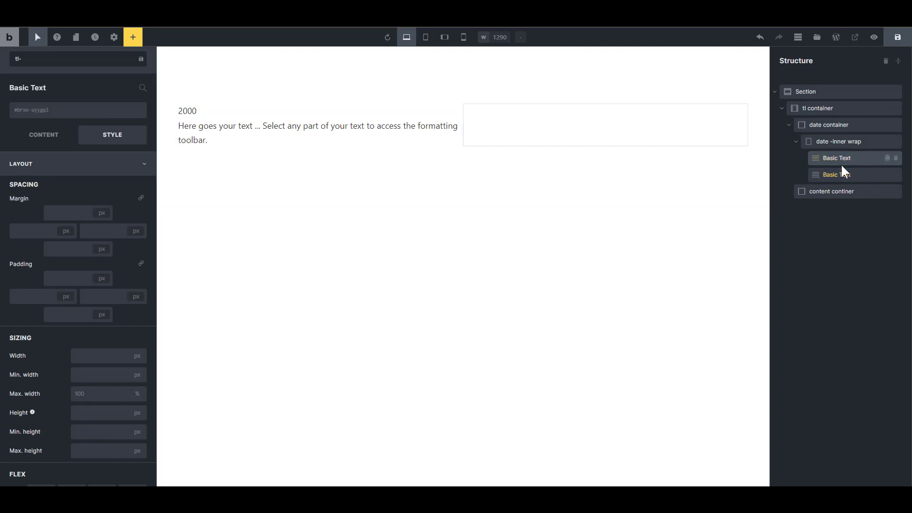
{"action": "type", "text": "-"}
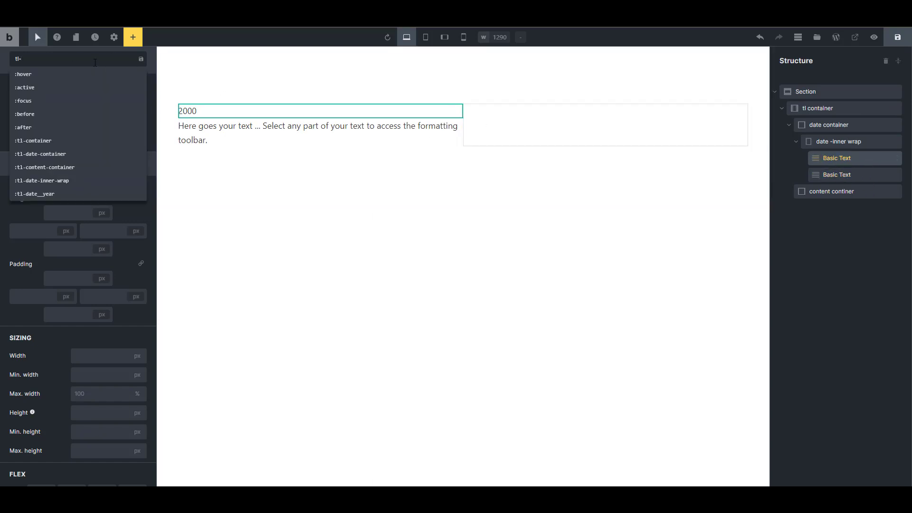
{"action": "key", "text": "BackSpace"}
{"action": "left_click", "coordinate": [446, 189]}
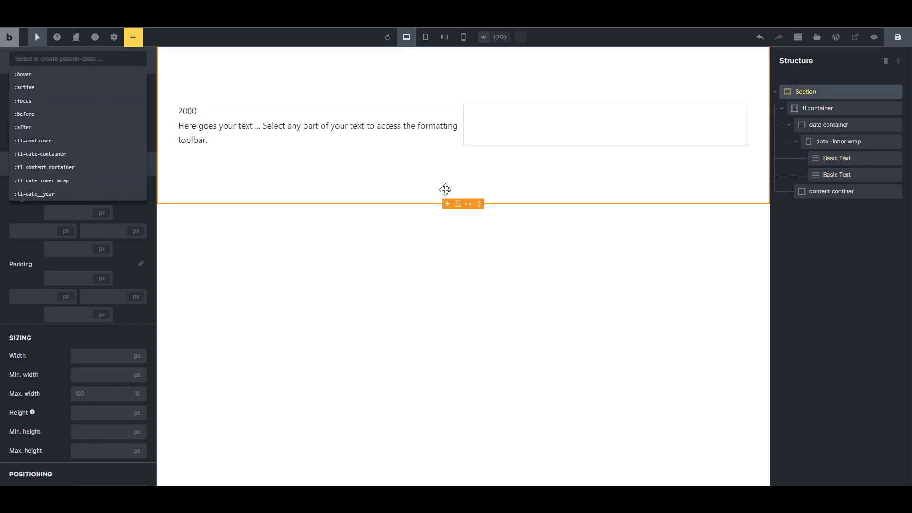
- Check which CSS classes are assigned to the 2000 text element and the date -inner wrap div
{"action": "left_click", "coordinate": [851, 161]}
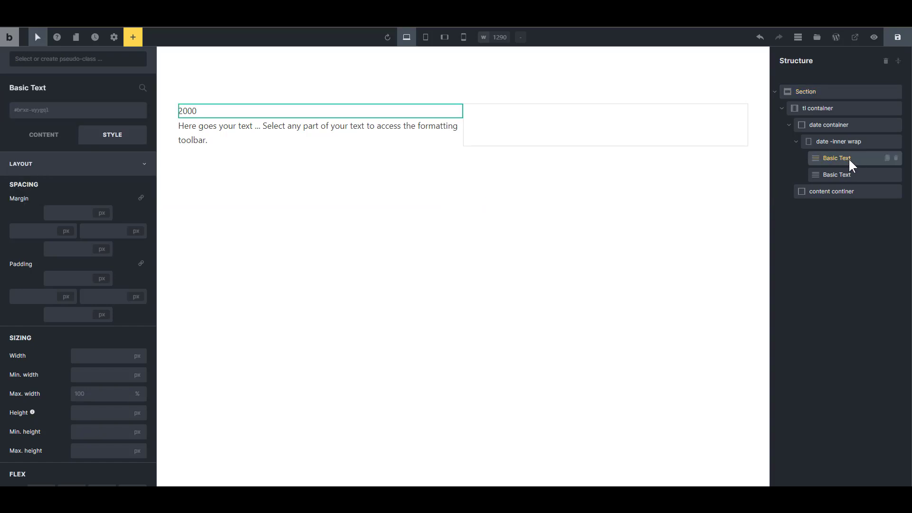
{"action": "left_click", "coordinate": [78, 110]}
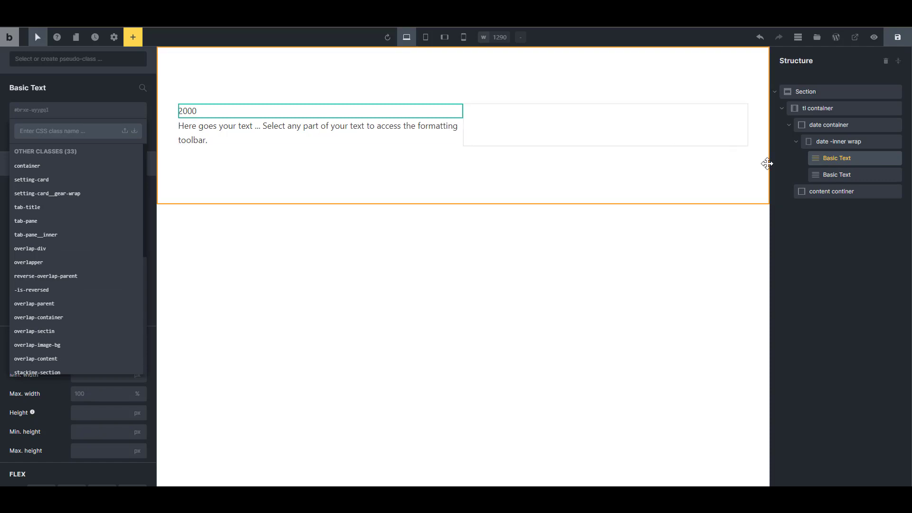
{"action": "left_click", "coordinate": [831, 177]}
{"action": "left_click", "coordinate": [795, 158]}
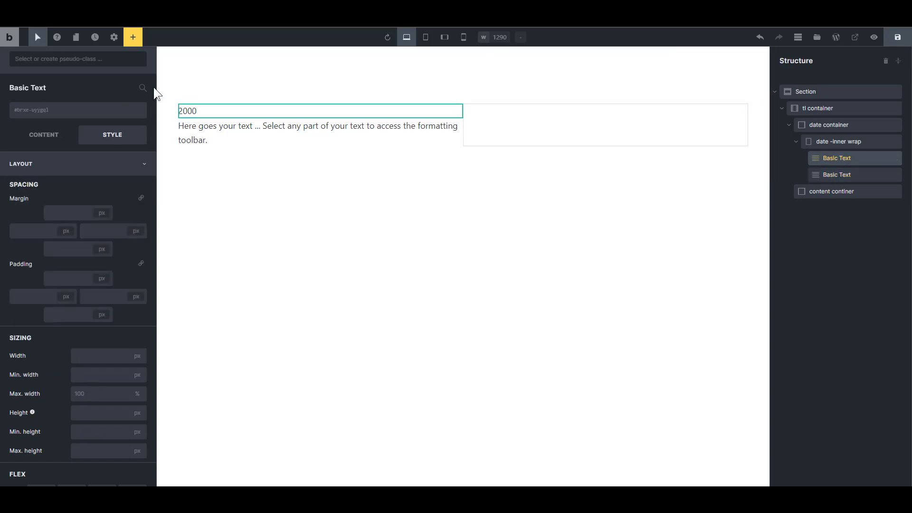
{"action": "left_click", "coordinate": [144, 88]}
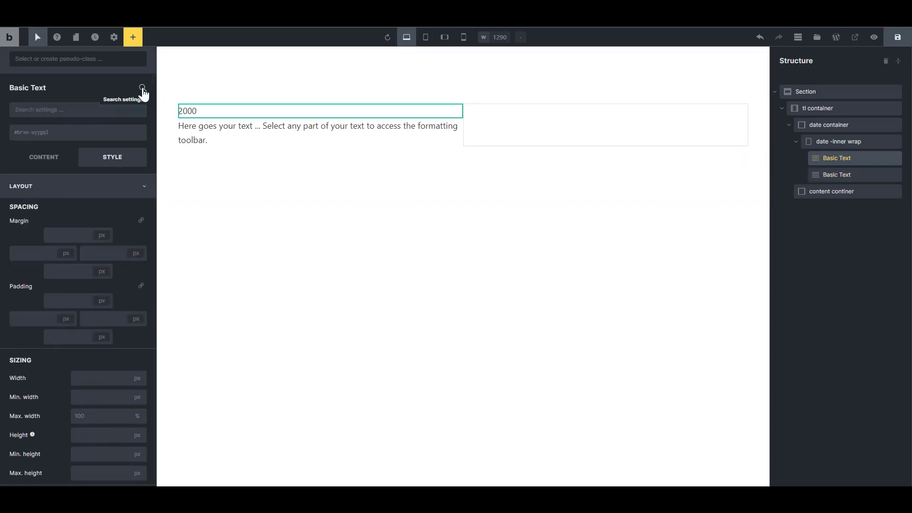
{"action": "left_click", "coordinate": [143, 90]}
{"action": "left_click", "coordinate": [823, 143]}
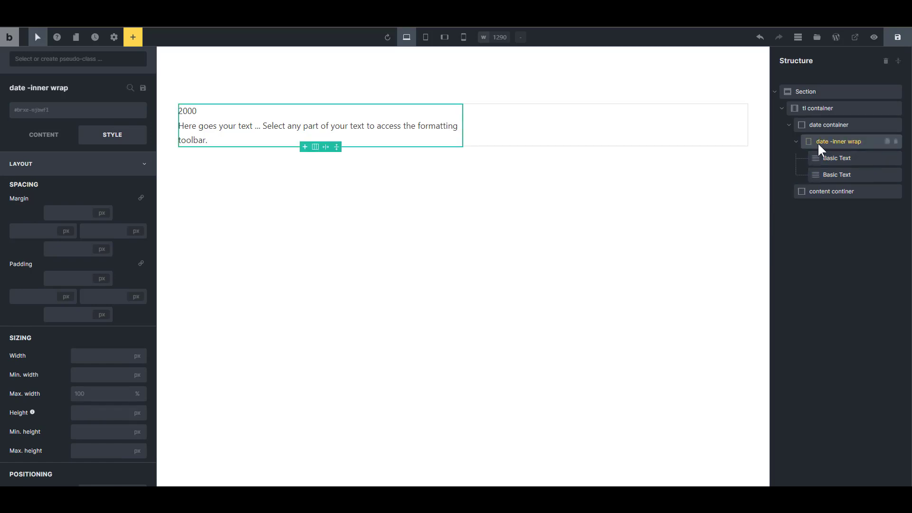
{"action": "left_click", "coordinate": [63, 112]}
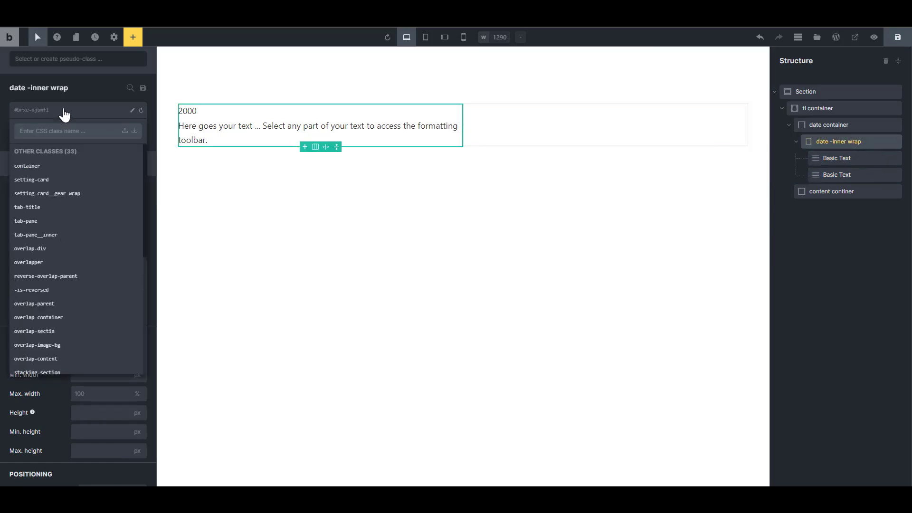
- Create the global class "tl-container" on the tl container element
{"action": "left_click", "coordinate": [827, 112]}
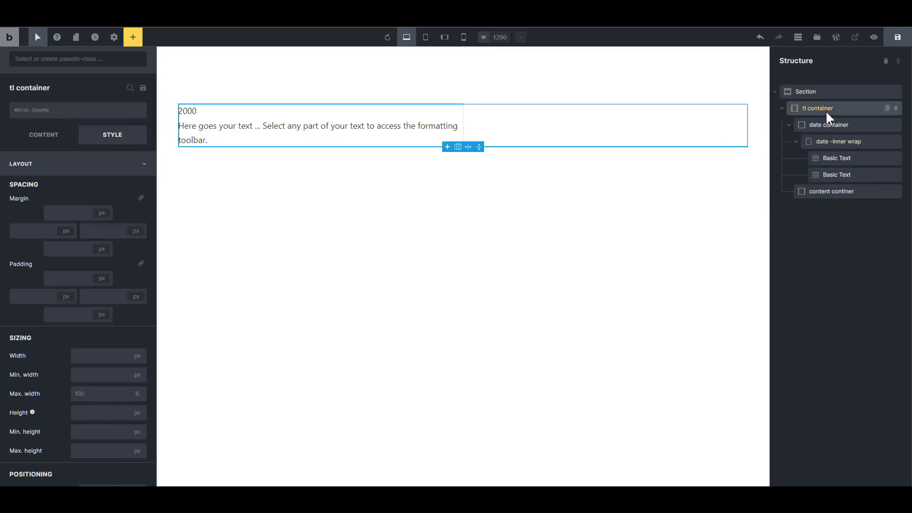
{"action": "left_click", "coordinate": [51, 114]}
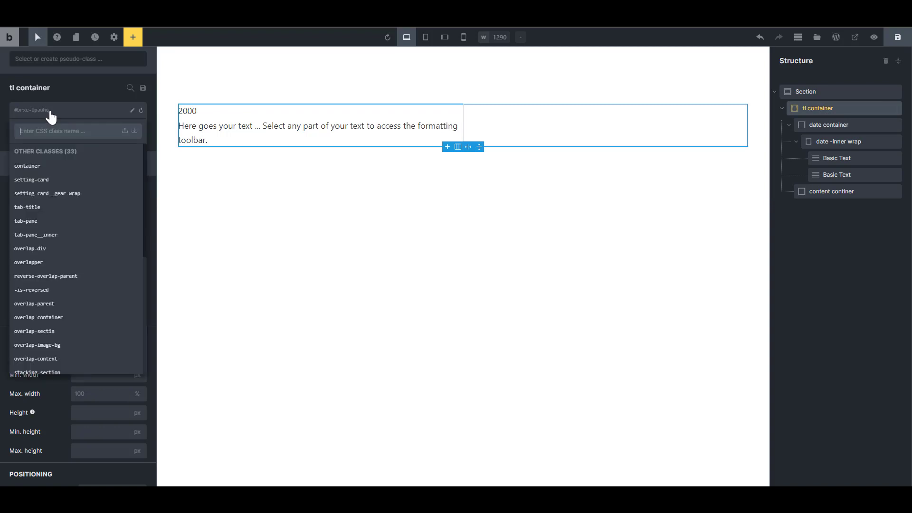
{"action": "left_click", "coordinate": [819, 110]}
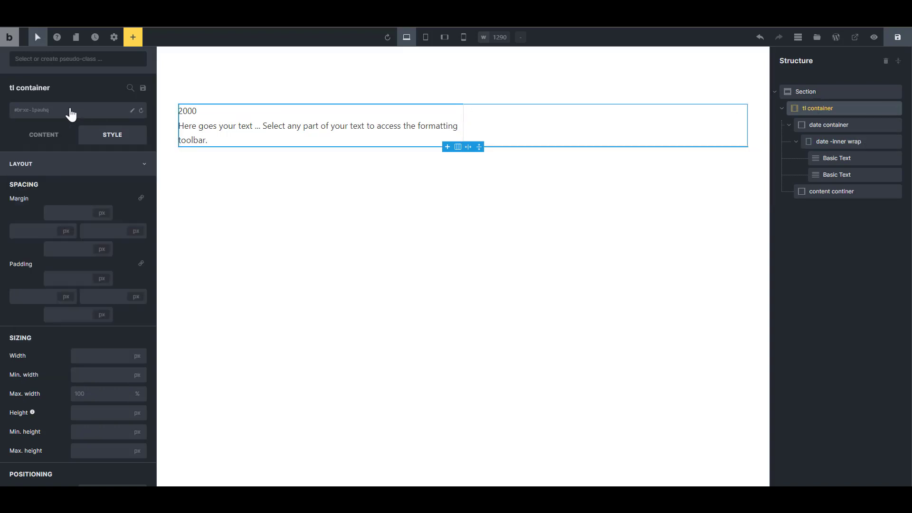
{"action": "left_click", "coordinate": [67, 114]}
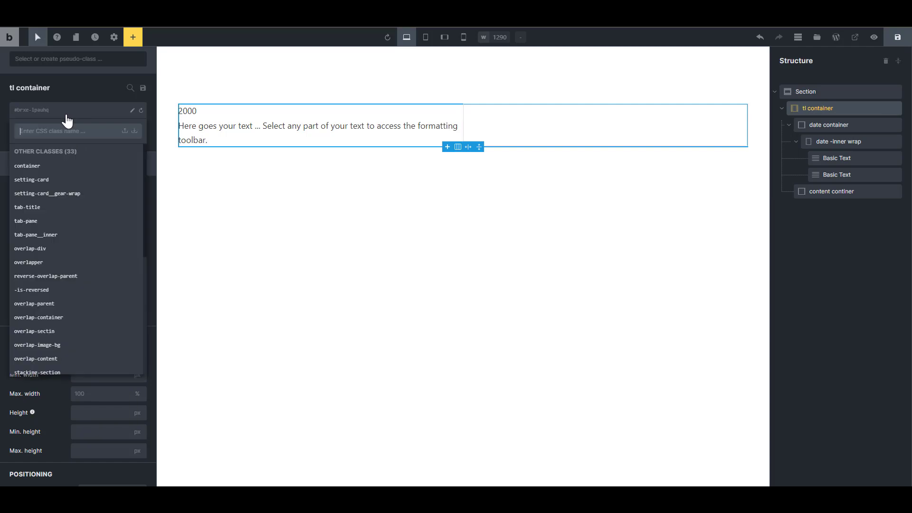
{"action": "type", "text": "tl"}
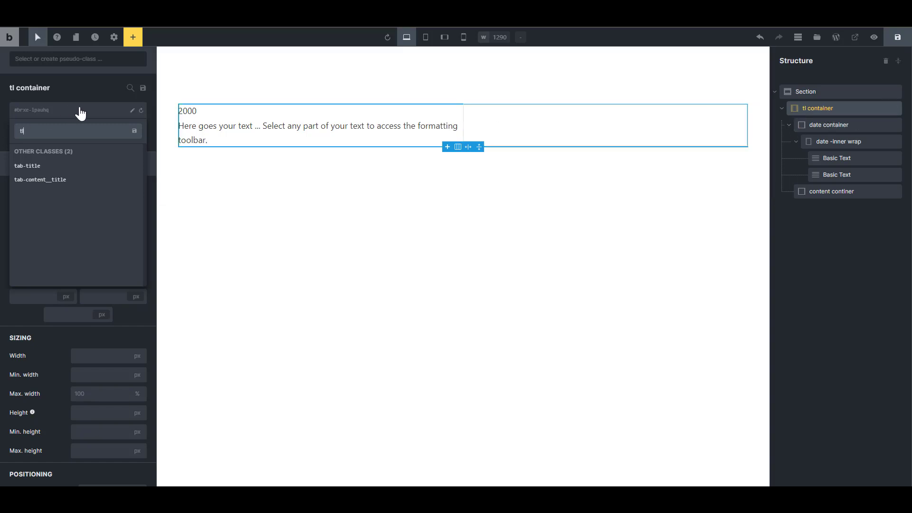
{"action": "type", "text": "-container"}
{"action": "key", "text": "Return"}
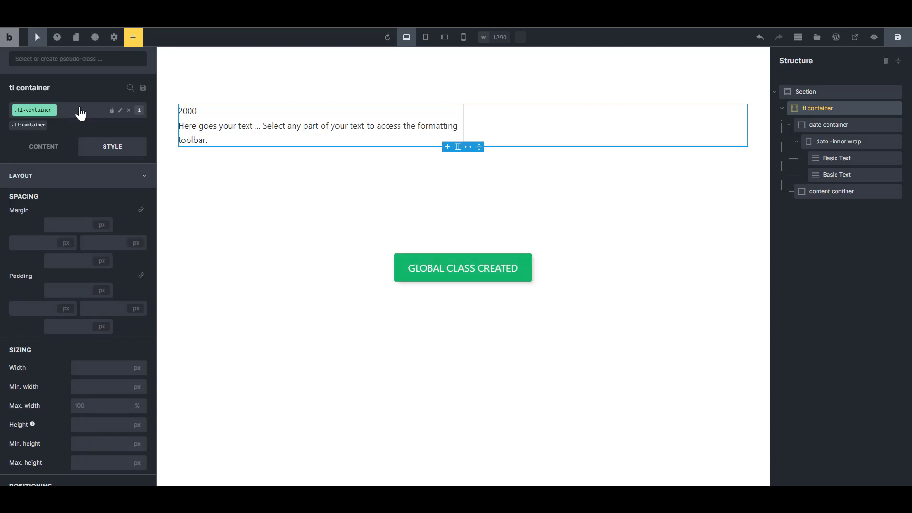
- Create the global class "tl-date-container" on the date container element
{"action": "left_click", "coordinate": [826, 125]}
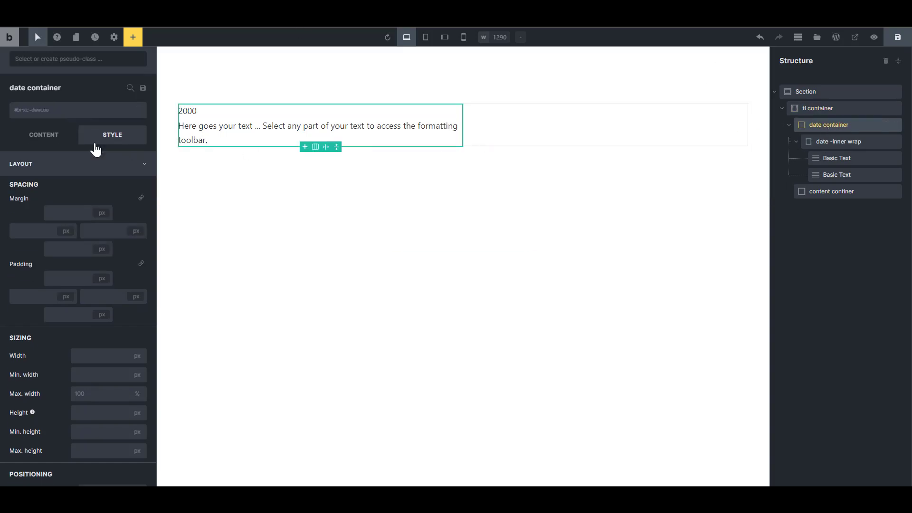
{"action": "left_click", "coordinate": [61, 116]}
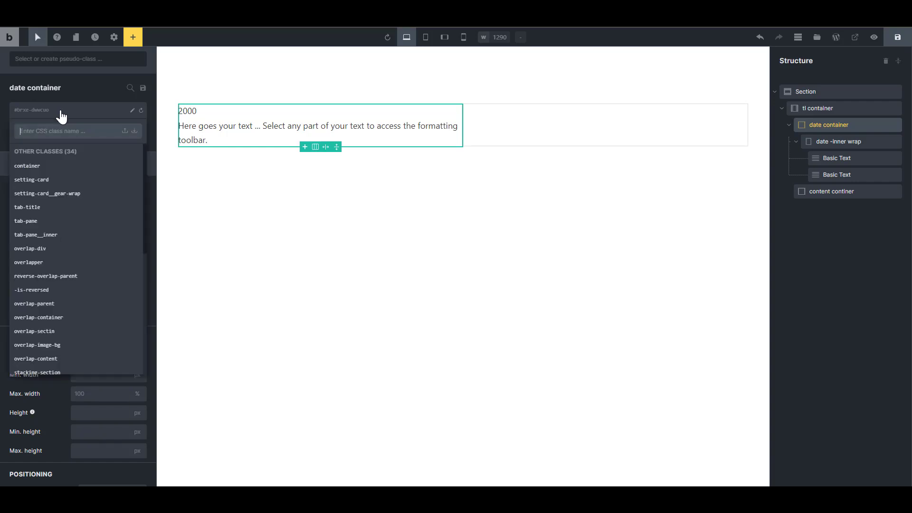
{"action": "type", "text": "tl-date-c"}
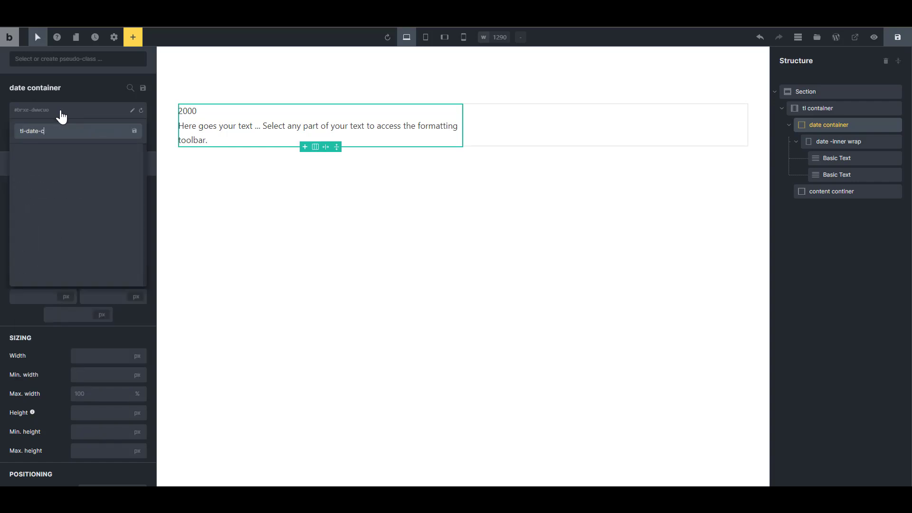
{"action": "type", "text": "ontainer"}
{"action": "key", "text": "Return"}
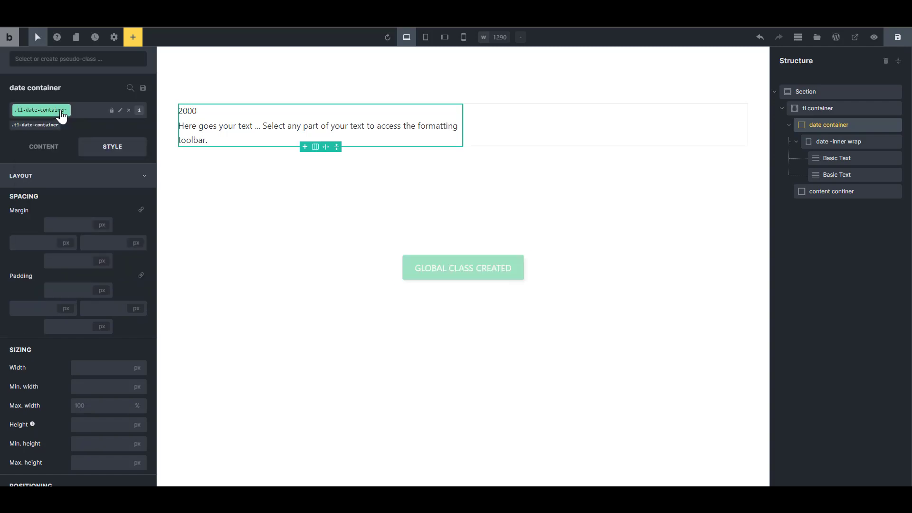
- Create the global class "tl-date-innerwrap" on the date -inner wrap div
{"action": "left_click", "coordinate": [858, 142]}
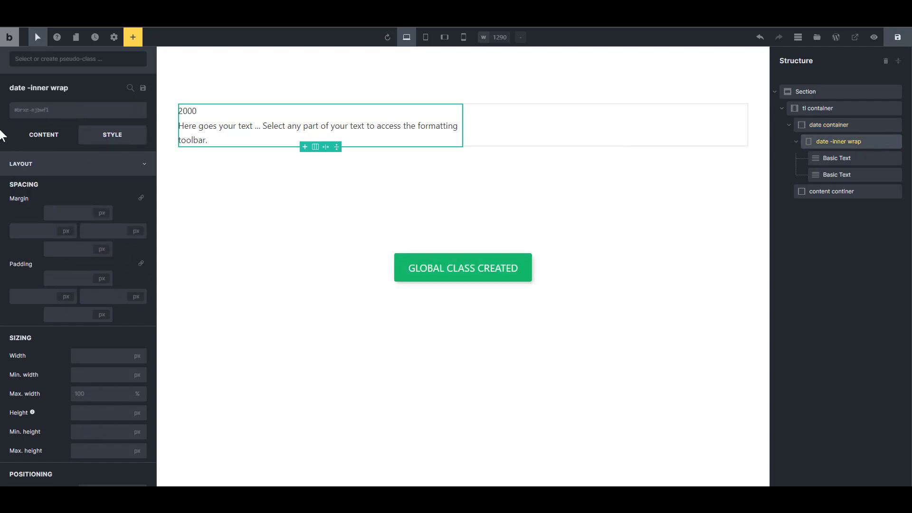
{"action": "left_click", "coordinate": [38, 114]}
{"action": "type", "text": "tl"}
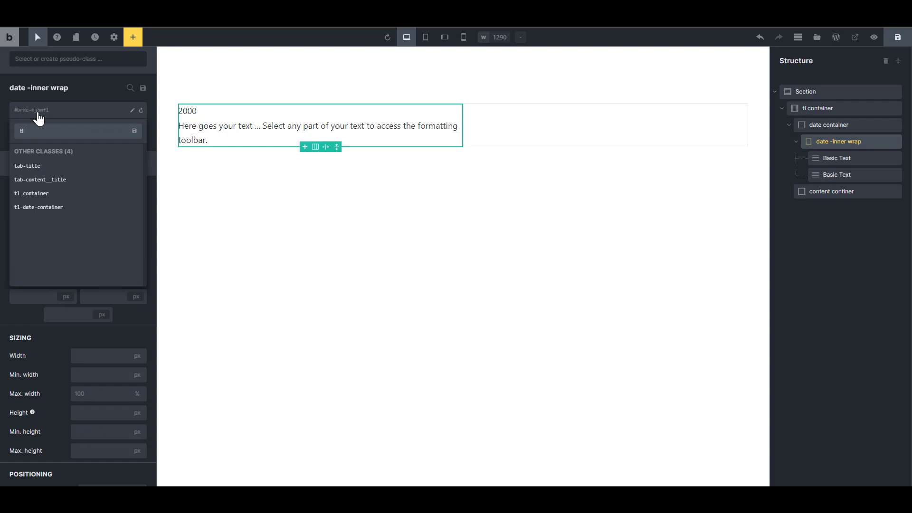
{"action": "type", "text": "-date"}
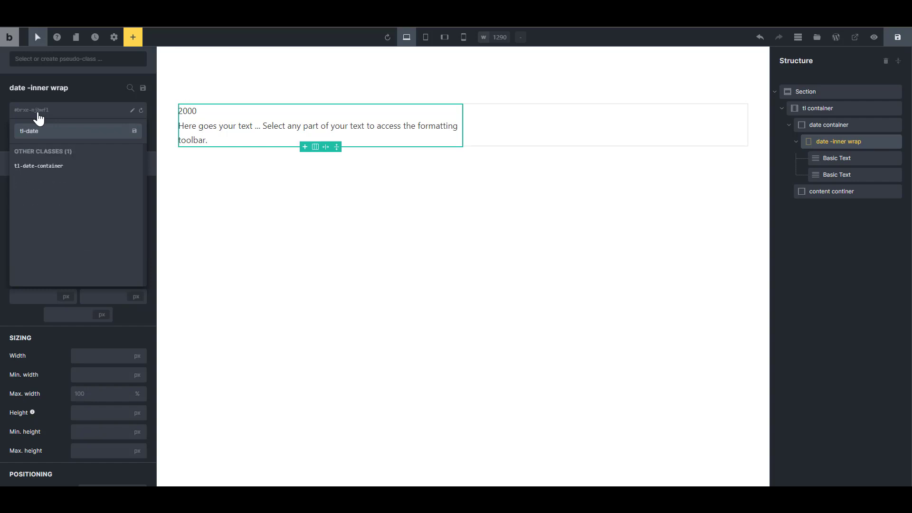
{"action": "type", "text": "-innerwrap"}
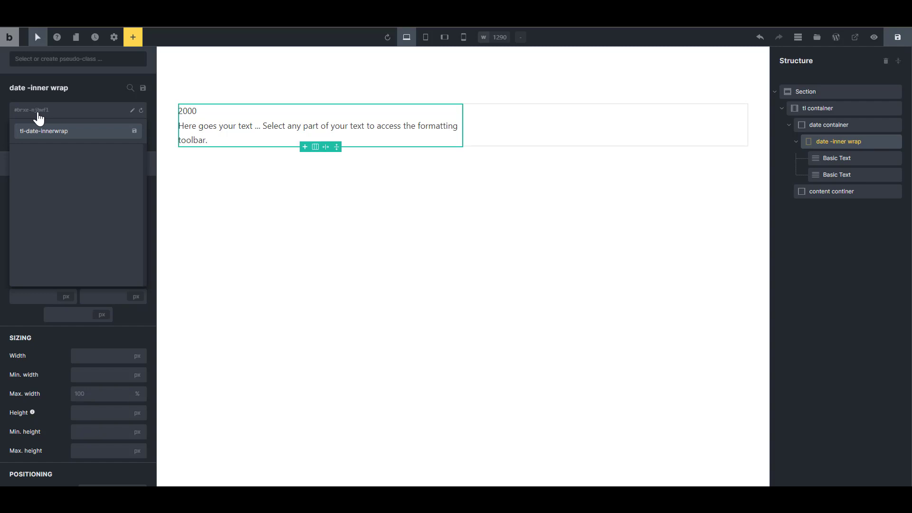
{"action": "key", "text": "Return"}
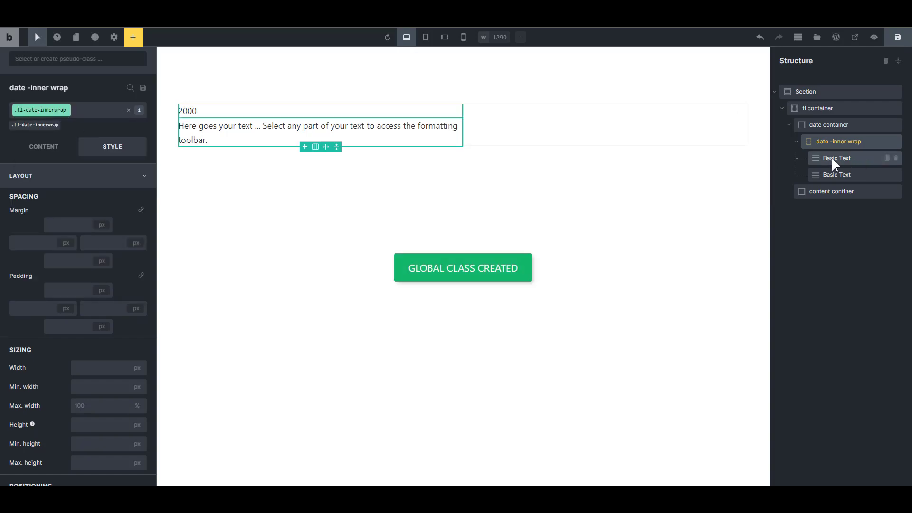
- Create the global class "tl-year" on the 2000 text element
{"action": "left_click", "coordinate": [835, 164]}
{"action": "left_click", "coordinate": [72, 114]}
{"action": "type", "text": "tl"}
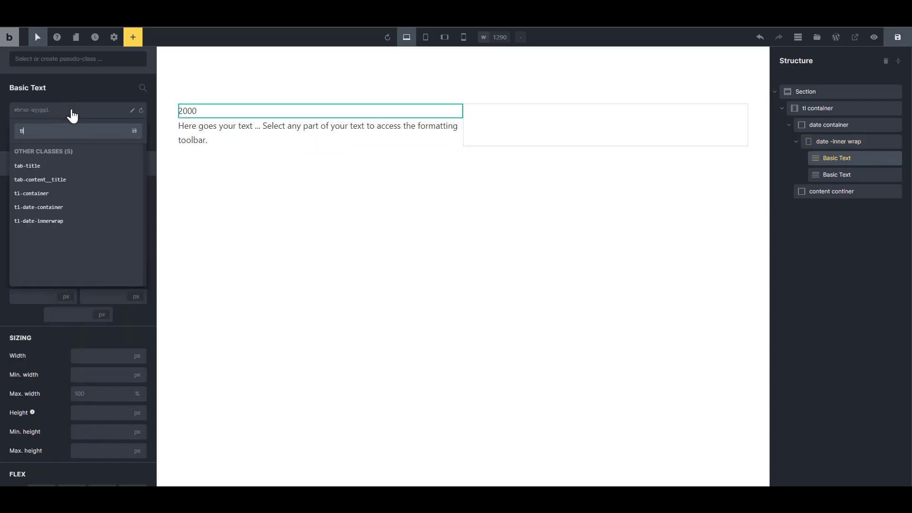
{"action": "type", "text": "-y"}
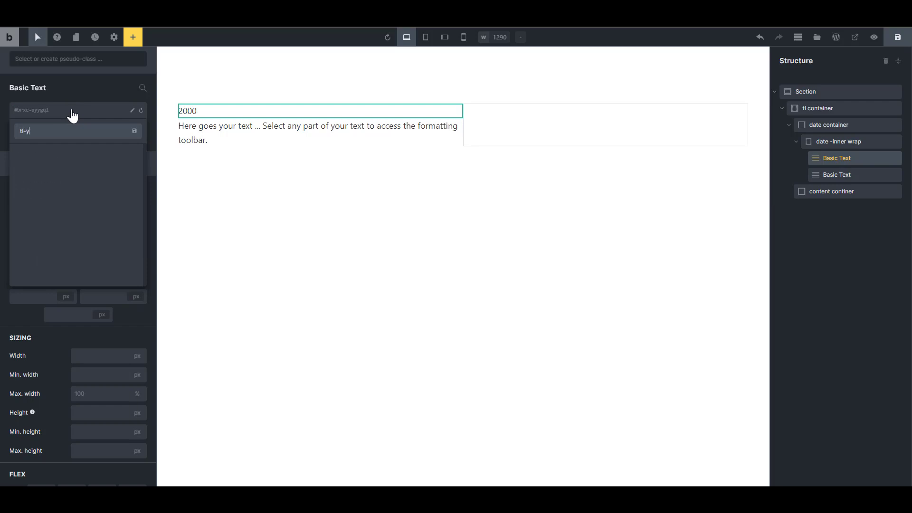
{"action": "type", "text": "ear"}
{"action": "key", "text": "Return"}
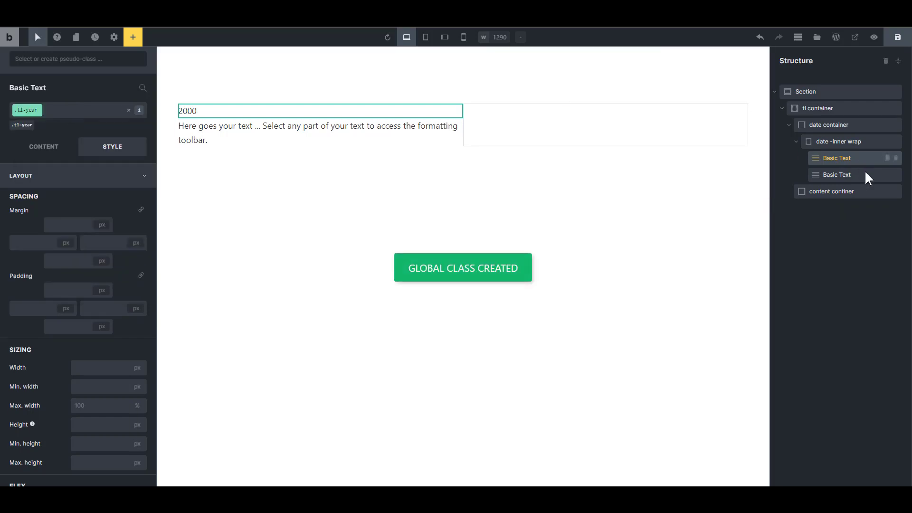
- Create the global class "tl-month" on the second Basic Text element below the 2000 text
{"action": "left_click", "coordinate": [860, 175]}
{"action": "left_click", "coordinate": [84, 114]}
{"action": "type", "text": "t"}
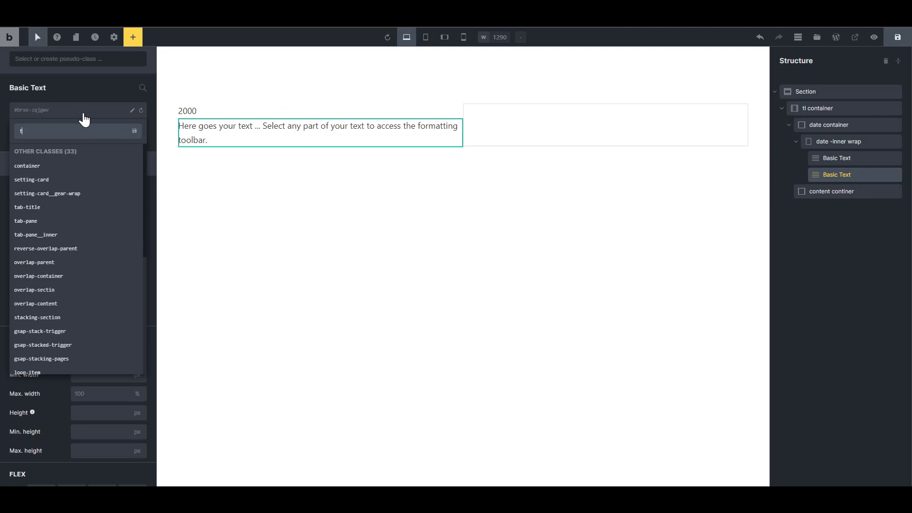
{"action": "type", "text": "l-month"}
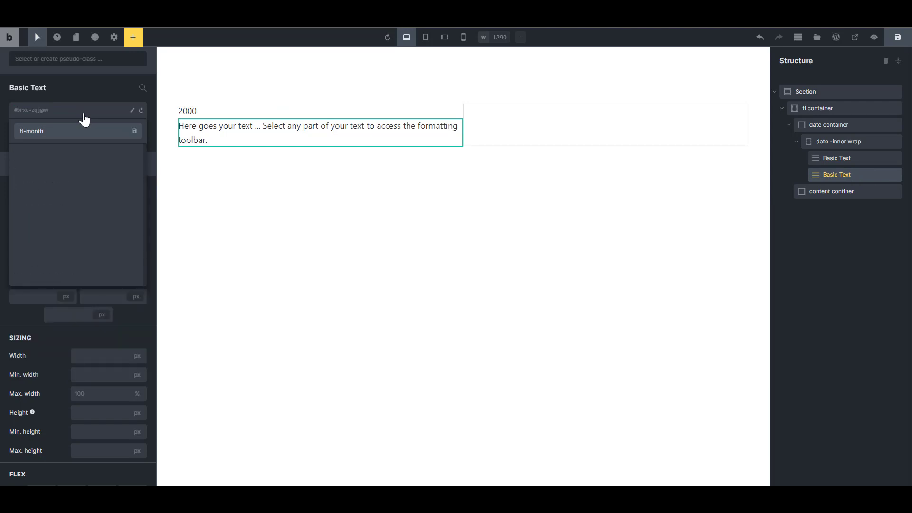
{"action": "key", "text": "Return"}
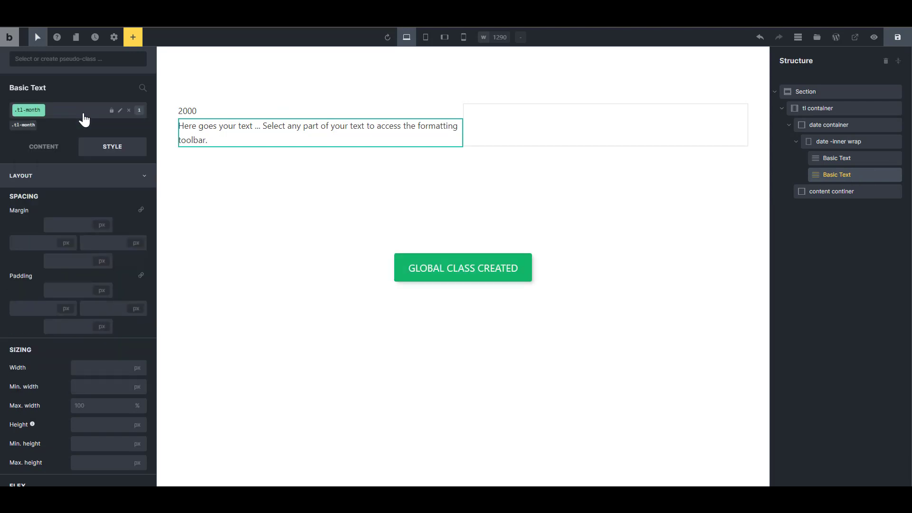
- Set the font size of the tl-year class to 48 px on the 2000 text element
{"action": "left_click", "coordinate": [183, 110]}
{"action": "scroll", "coordinate": [149, 262], "scroll_direction": "down", "scroll_amount": 1}
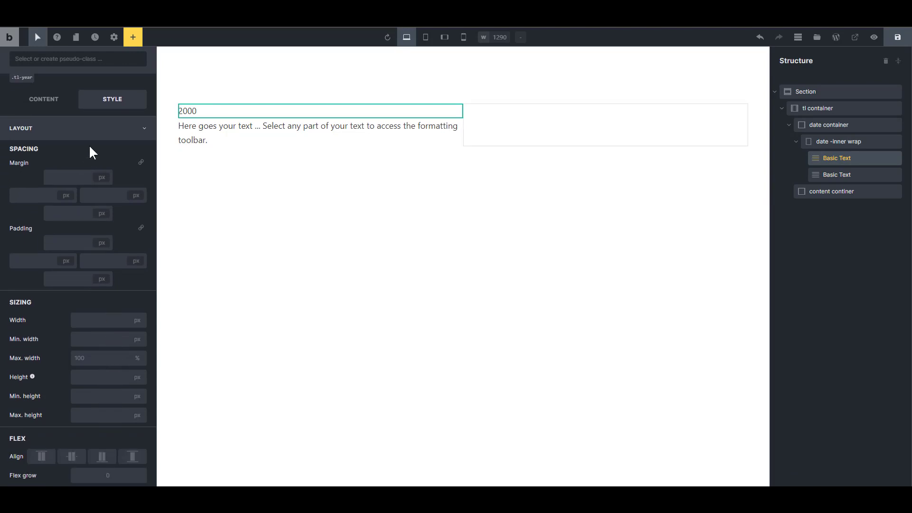
{"action": "left_click", "coordinate": [100, 129]}
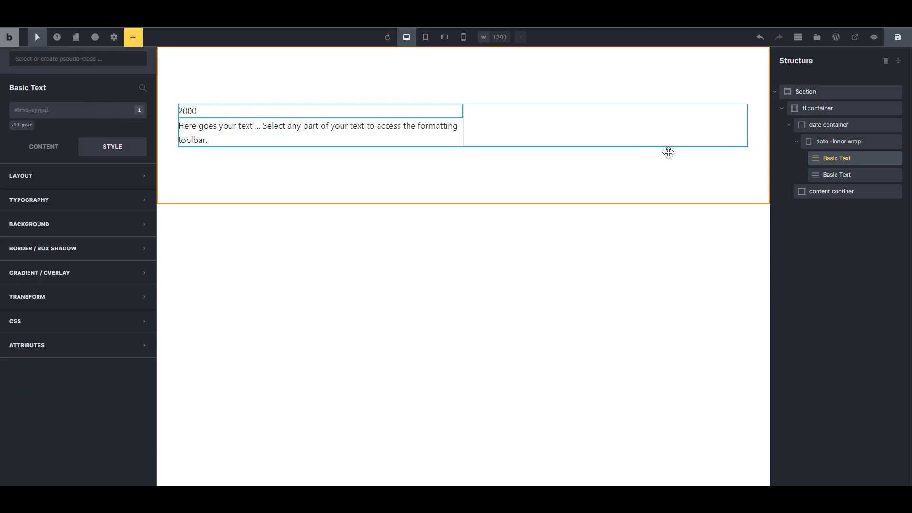
{"action": "left_click", "coordinate": [17, 124]}
{"action": "left_click", "coordinate": [125, 204]}
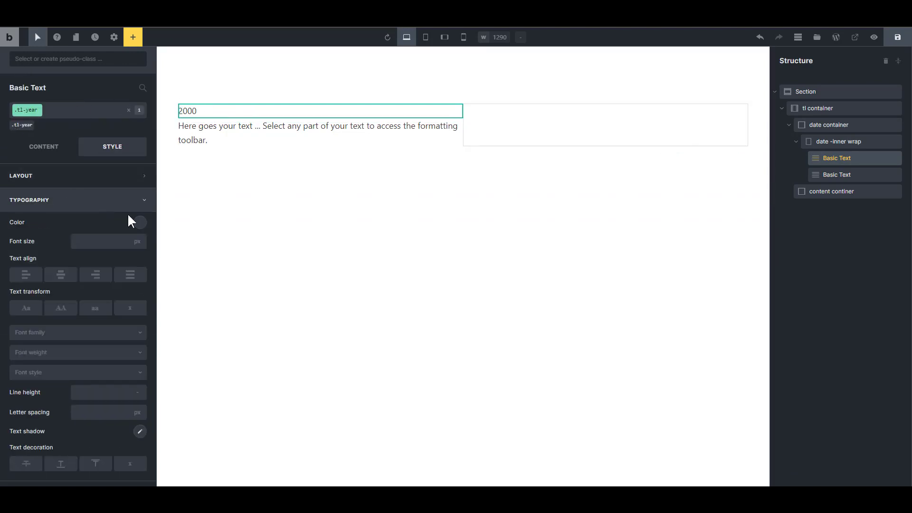
{"action": "type", "text": "48"}
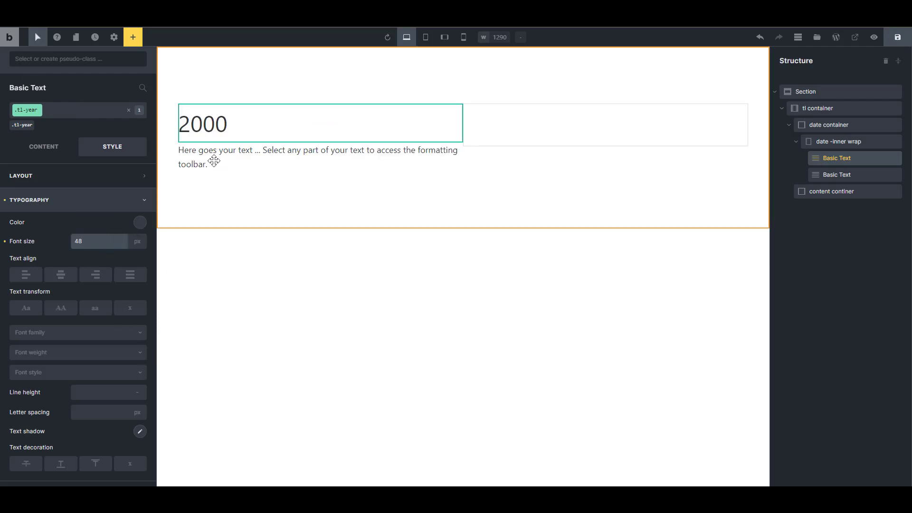
- Set the font size of the tl-month class to 14 px on the placeholder text below 2000
{"action": "left_click", "coordinate": [309, 155]}
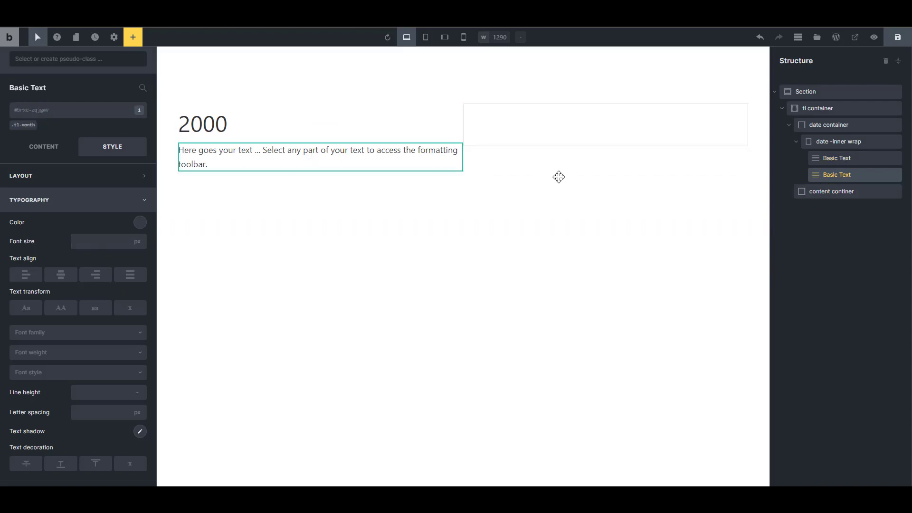
{"action": "left_click", "coordinate": [20, 126]}
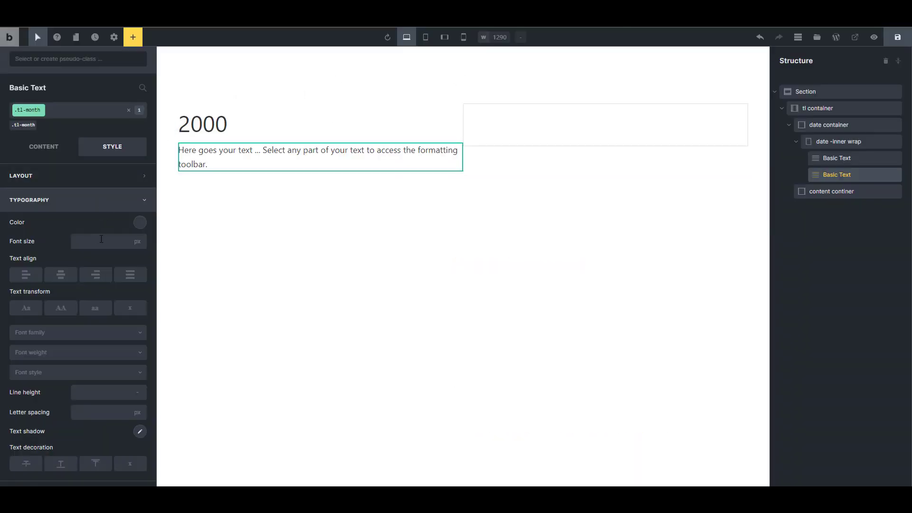
{"action": "left_click", "coordinate": [101, 239]}
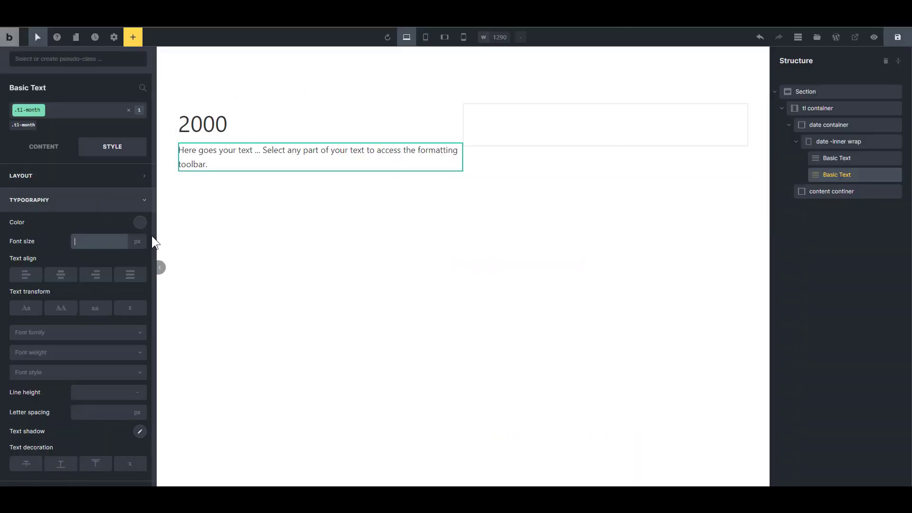
{"action": "type", "text": "14"}
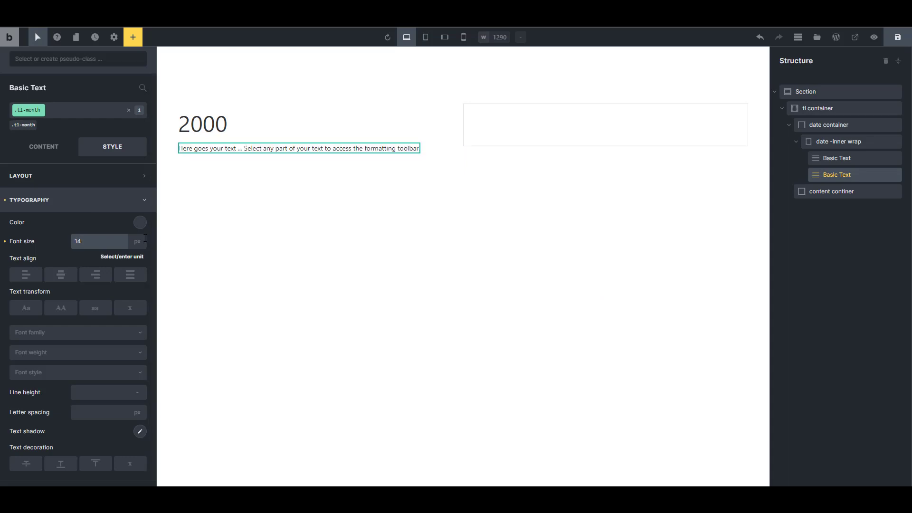
- Replace the placeholder text of the tl-month element with "September"
{"action": "left_click", "coordinate": [54, 149]}
{"action": "left_click", "coordinate": [69, 188]}
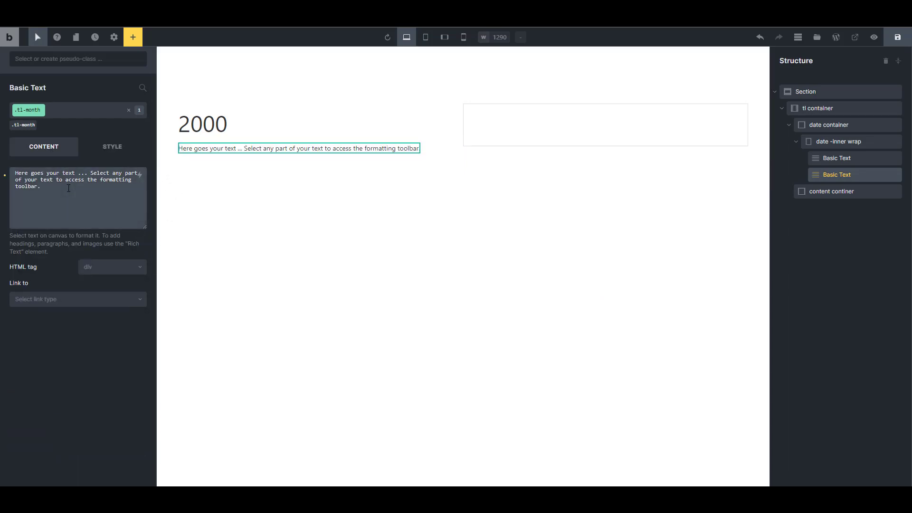
{"action": "key", "text": "ctrl+a"}
{"action": "type", "text": "Se"}
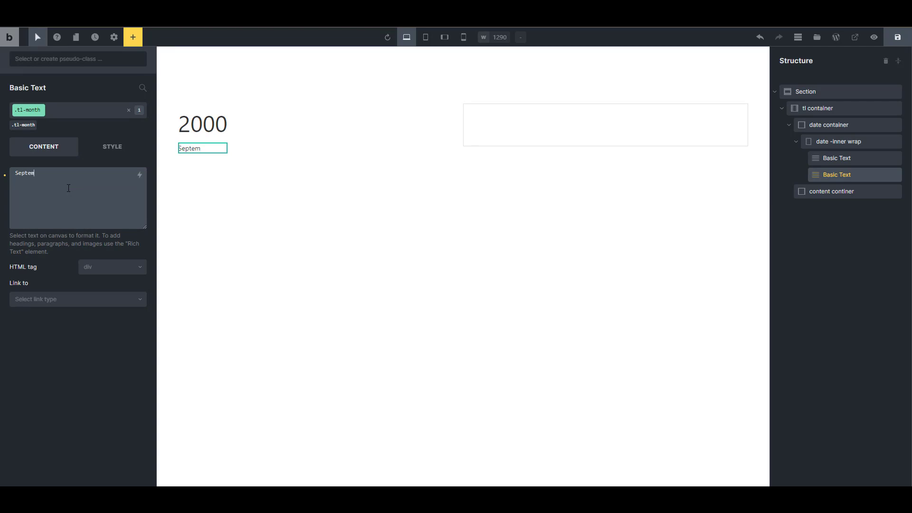
- Increase the font size of the tl-year class on the 2000 text to 56 px
{"action": "left_click", "coordinate": [203, 124]}
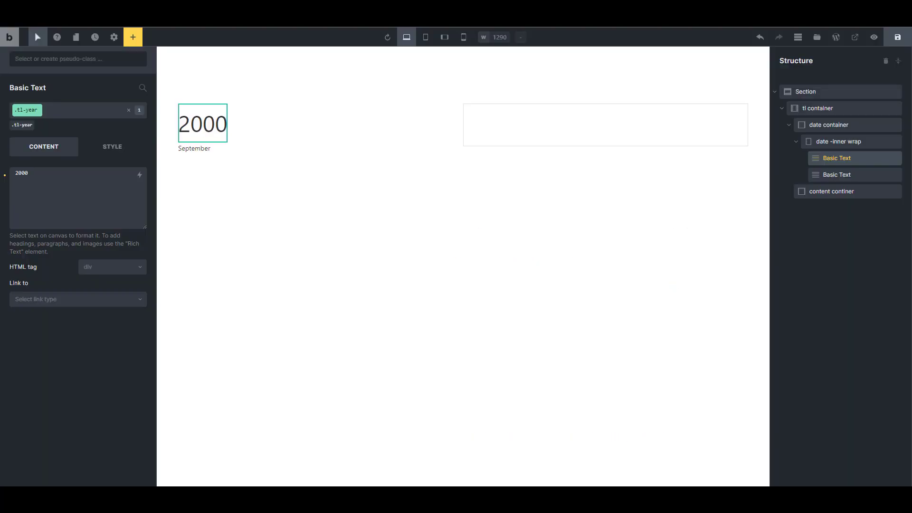
{"action": "left_click", "coordinate": [228, 119]}
{"action": "left_click", "coordinate": [219, 129]}
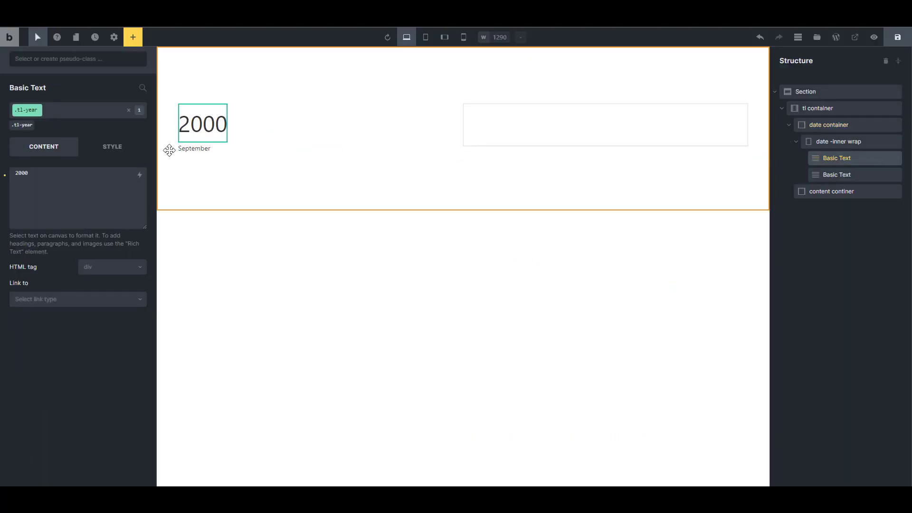
{"action": "left_click", "coordinate": [124, 147]}
{"action": "double_click", "coordinate": [84, 235]}
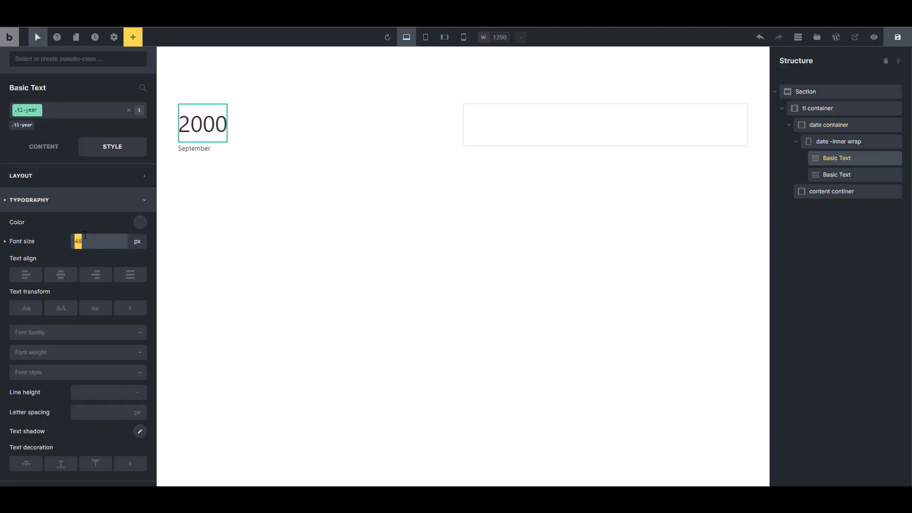
{"action": "type", "text": "56"}
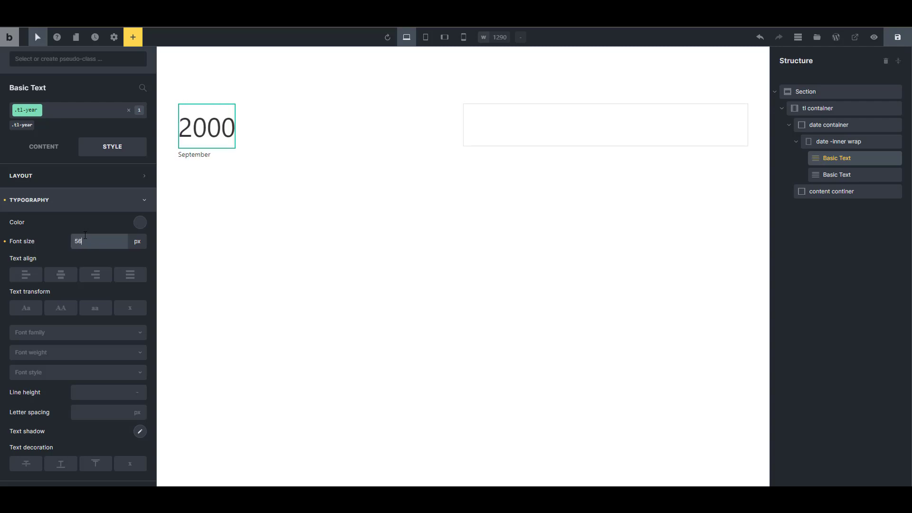
- Set the line height of the tl-year class on the 2000 text to 1.3 and its font weight to 600
{"action": "left_click", "coordinate": [107, 390]}
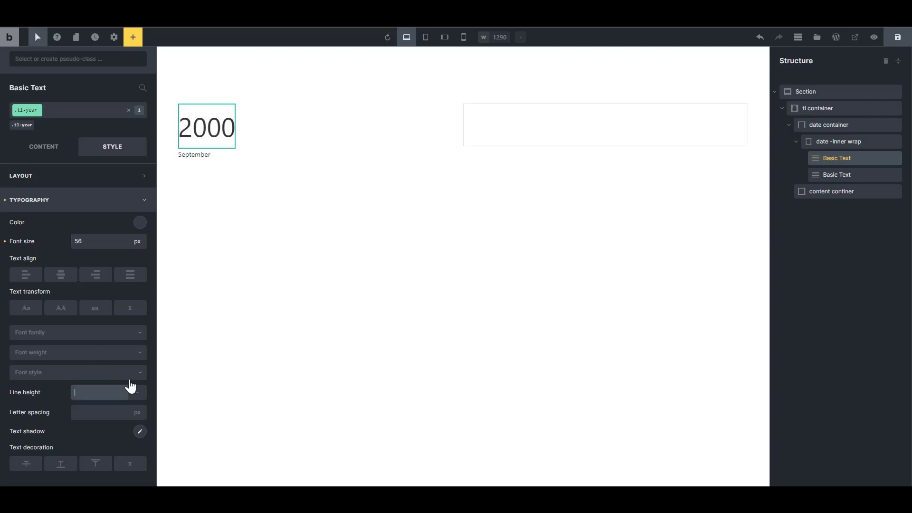
{"action": "type", "text": "1.3"}
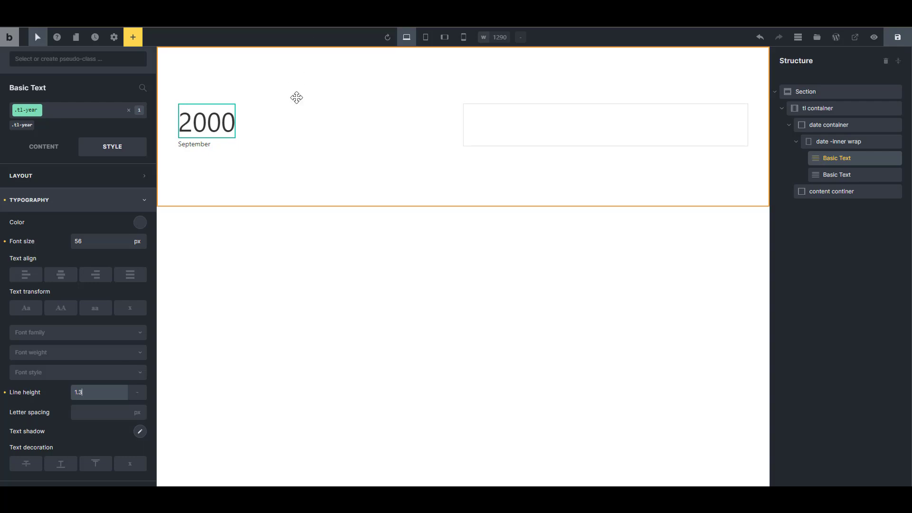
{"action": "left_click", "coordinate": [418, 146]}
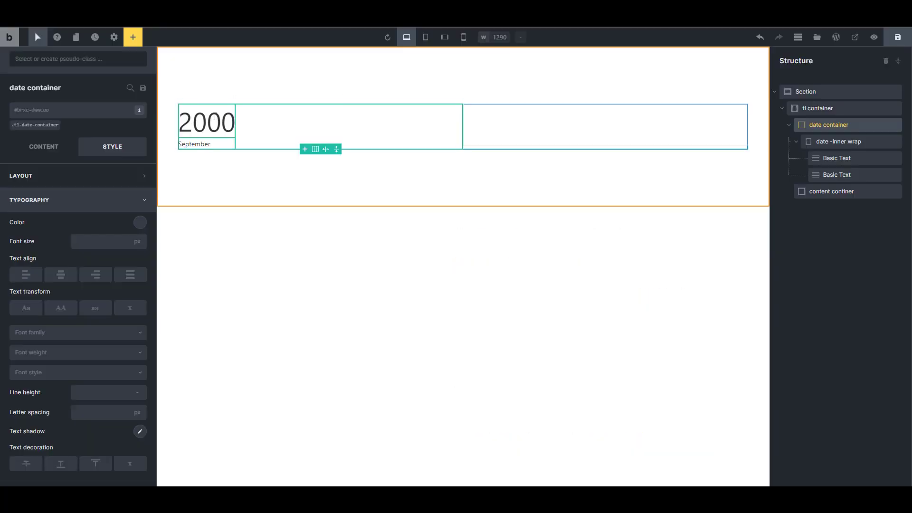
{"action": "left_click", "coordinate": [217, 128]}
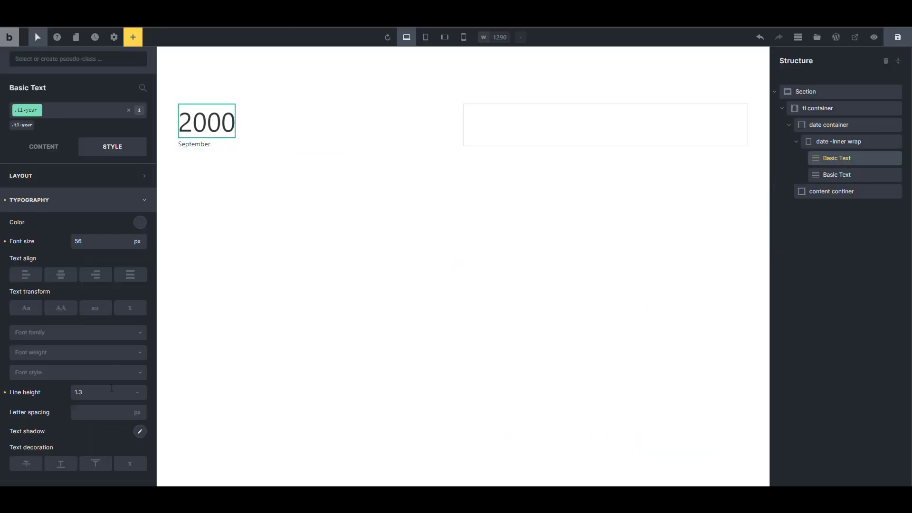
{"action": "left_click", "coordinate": [98, 356]}
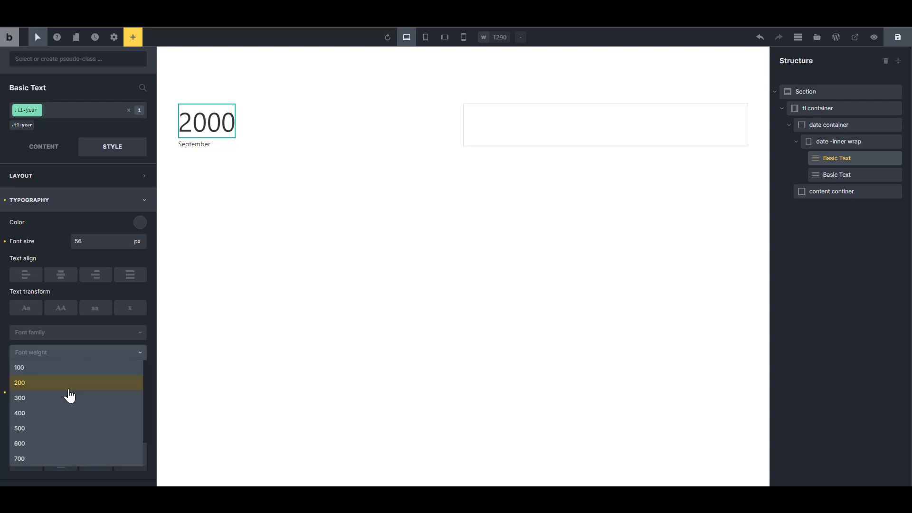
{"action": "left_click", "coordinate": [58, 445]}
- Set the font weight of the tl-month class on the September text to 400
{"action": "left_click", "coordinate": [179, 143]}
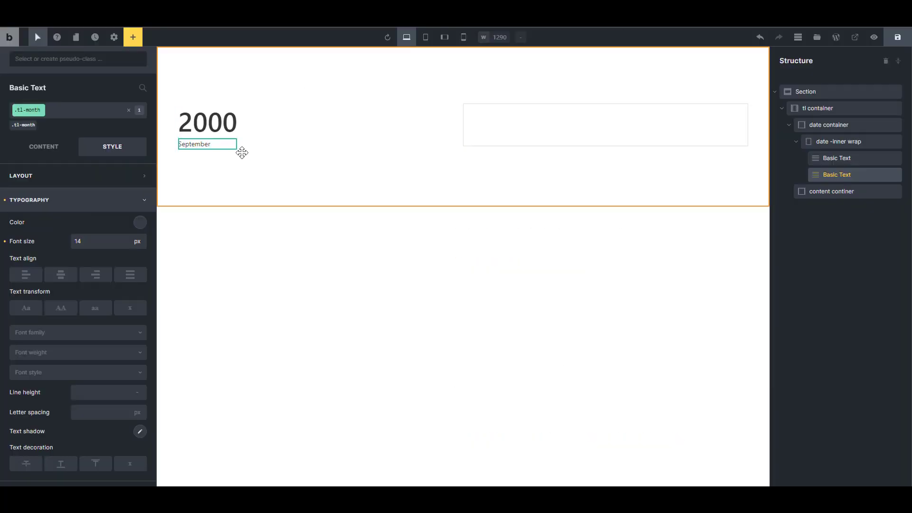
{"action": "left_click", "coordinate": [91, 355]}
{"action": "left_click", "coordinate": [51, 418]}
- Examine how the date container, its inner wrap and the content container are nested and which canvas areas they cover
{"action": "left_click", "coordinate": [827, 158]}
{"action": "left_click", "coordinate": [833, 141]}
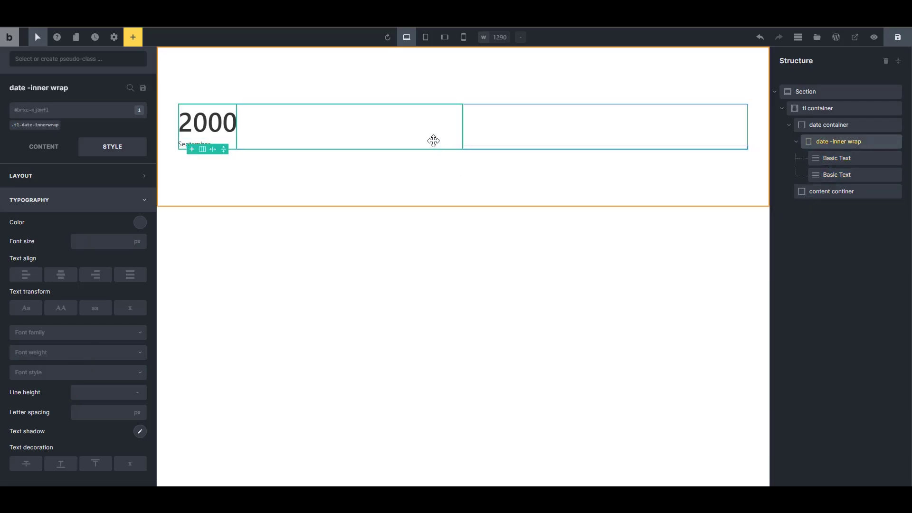
{"action": "left_click", "coordinate": [399, 133]}
{"action": "left_click", "coordinate": [831, 141]}
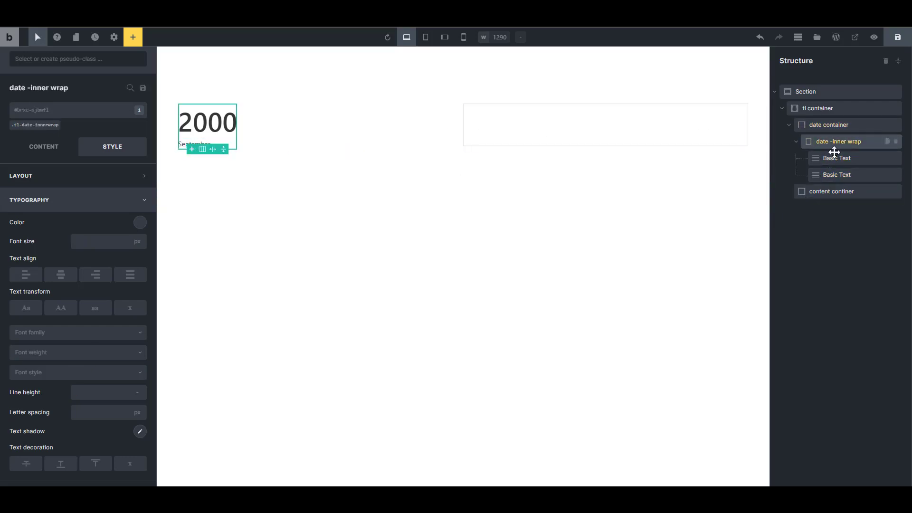
{"action": "left_click", "coordinate": [796, 141]}
{"action": "left_click", "coordinate": [816, 127]}
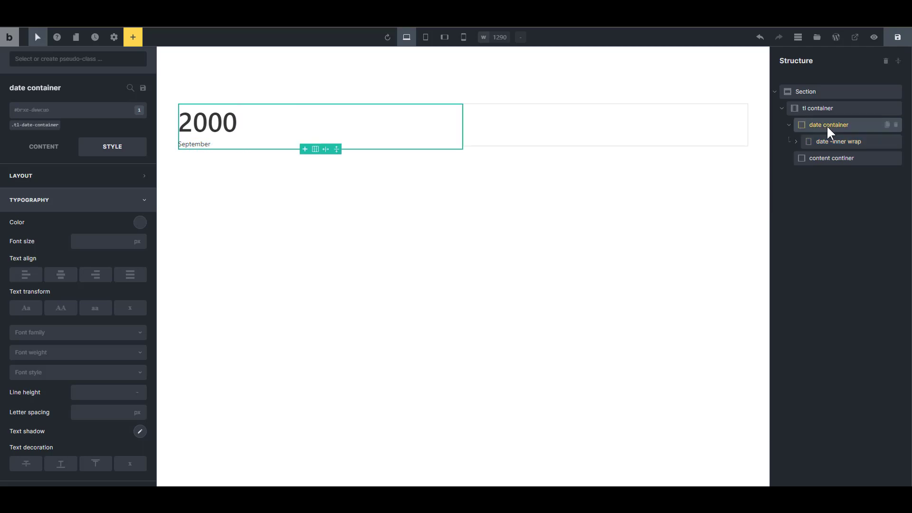
{"action": "left_click", "coordinate": [825, 141]}
{"action": "left_click", "coordinate": [824, 127]}
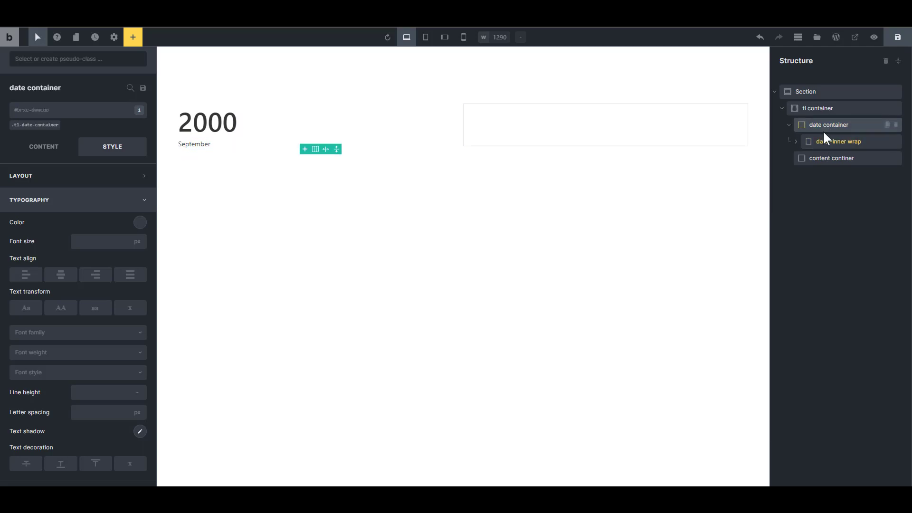
{"action": "left_click", "coordinate": [662, 122]}
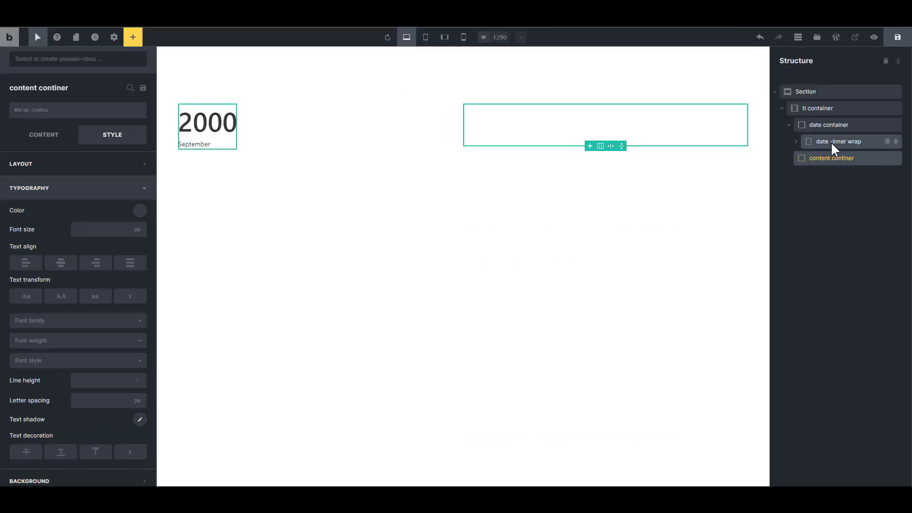
{"action": "left_click", "coordinate": [816, 141]}
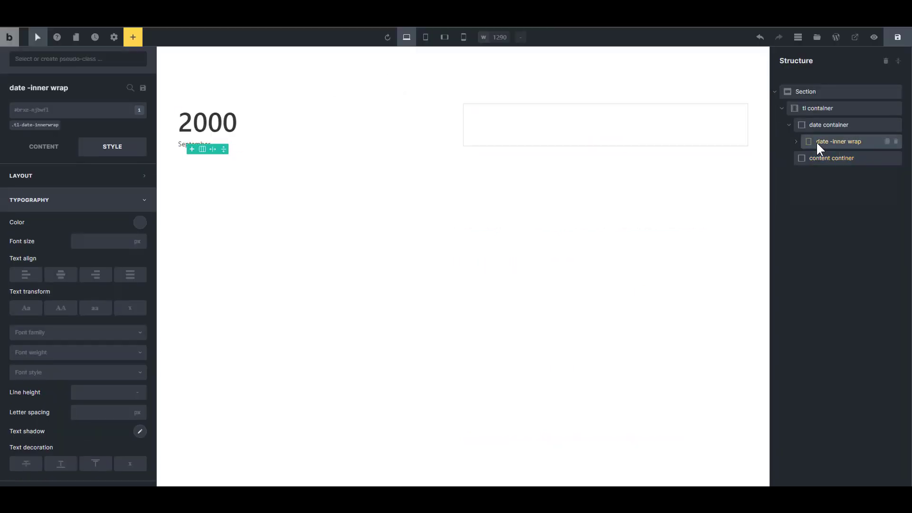
- Align the date container's contents to the end of the cross axis through the tl-date-container class
{"action": "left_click", "coordinate": [817, 130]}
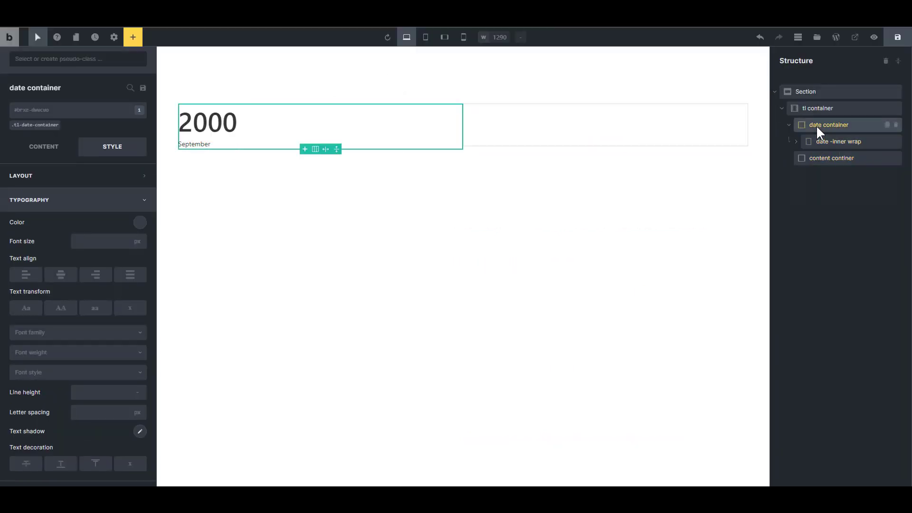
{"action": "left_click", "coordinate": [37, 129]}
{"action": "left_click", "coordinate": [42, 146]}
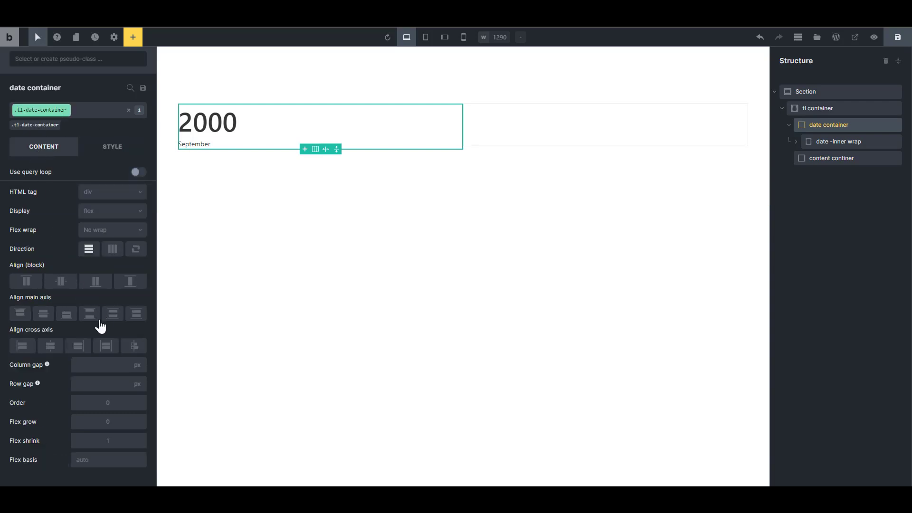
{"action": "left_click", "coordinate": [79, 347]}
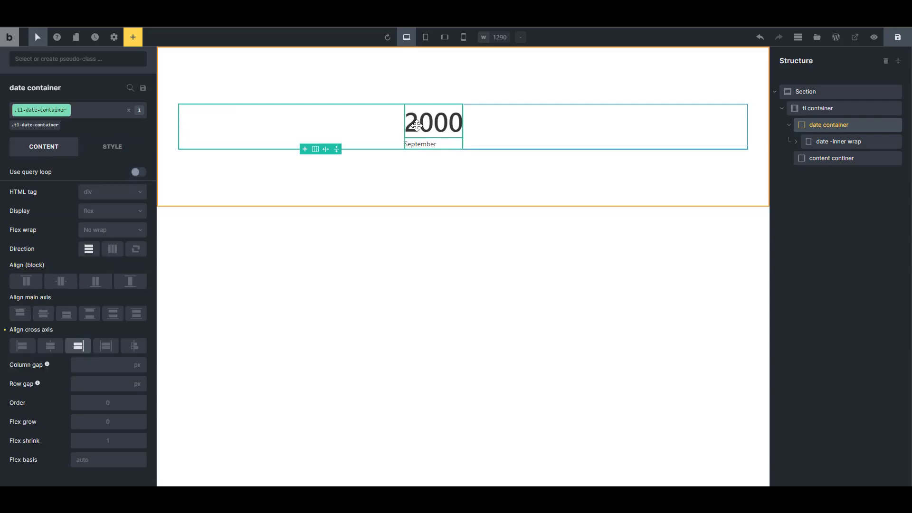
{"action": "left_click", "coordinate": [831, 143]}
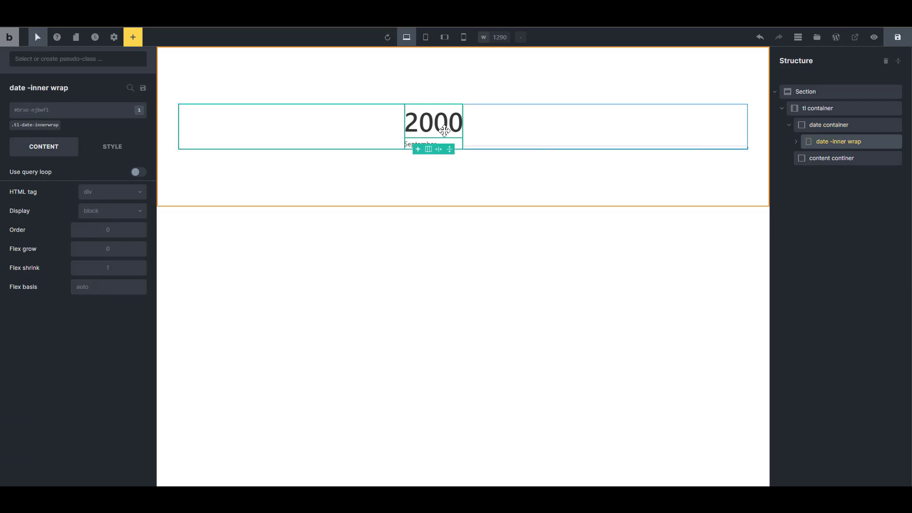
{"action": "left_click", "coordinate": [788, 126]}
{"action": "left_click", "coordinate": [815, 141]}
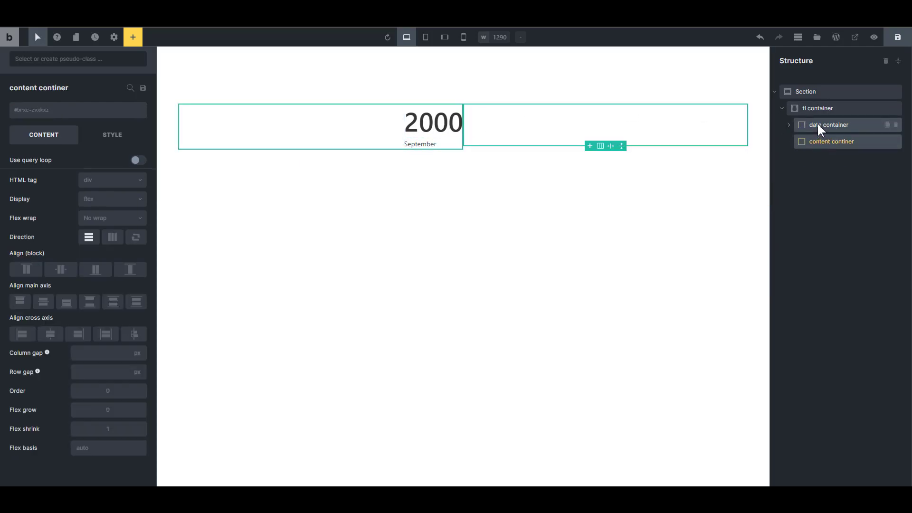
{"action": "left_click", "coordinate": [820, 108]}
{"action": "left_click", "coordinate": [837, 124]}
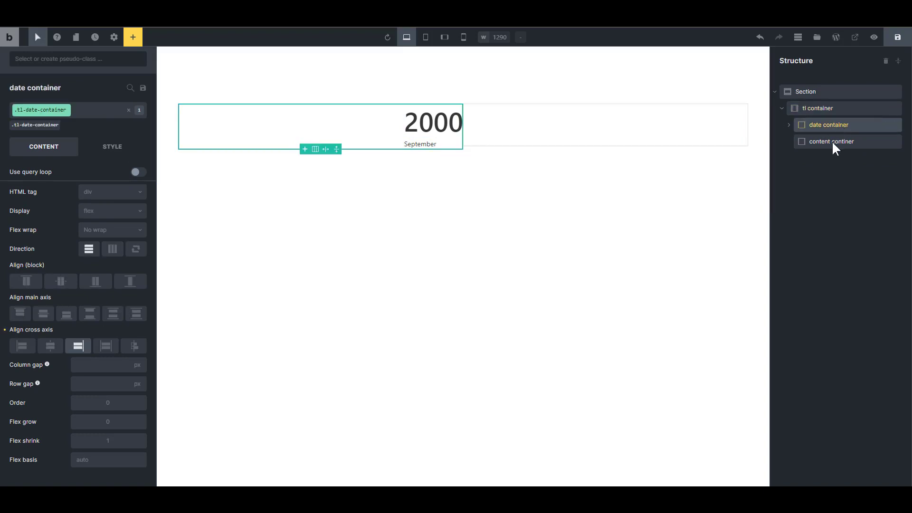
{"action": "left_click", "coordinate": [832, 141]}
- Center the tl container's contents on the main axis and set its column gap to 50 px
{"action": "left_click", "coordinate": [826, 109]}
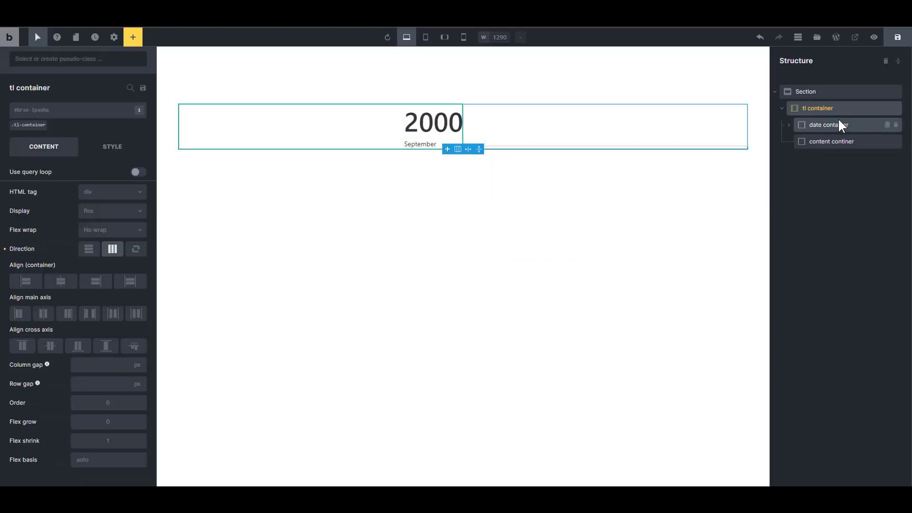
{"action": "left_click", "coordinate": [43, 313]}
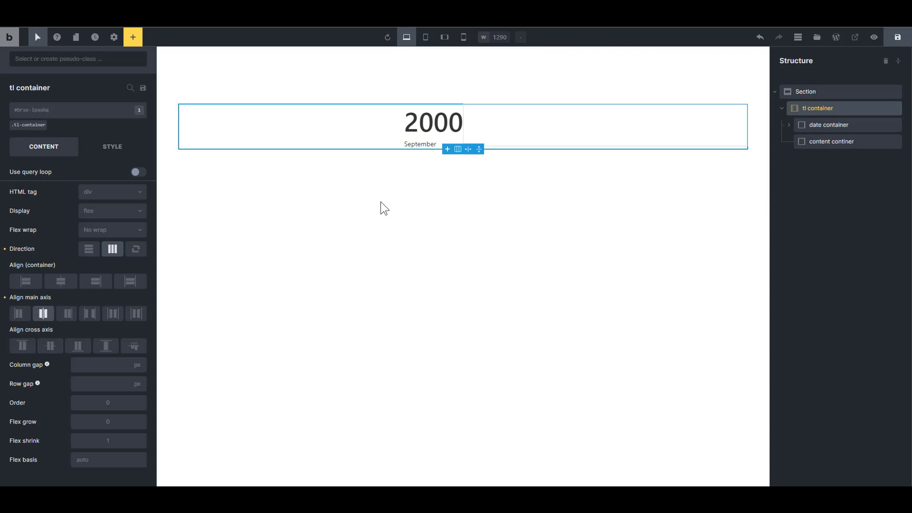
{"action": "left_click", "coordinate": [102, 365]}
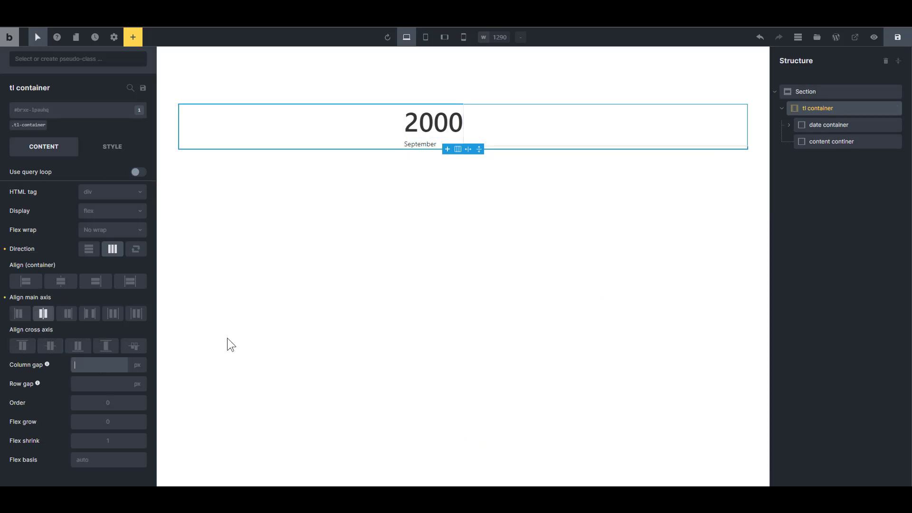
{"action": "type", "text": "20"}
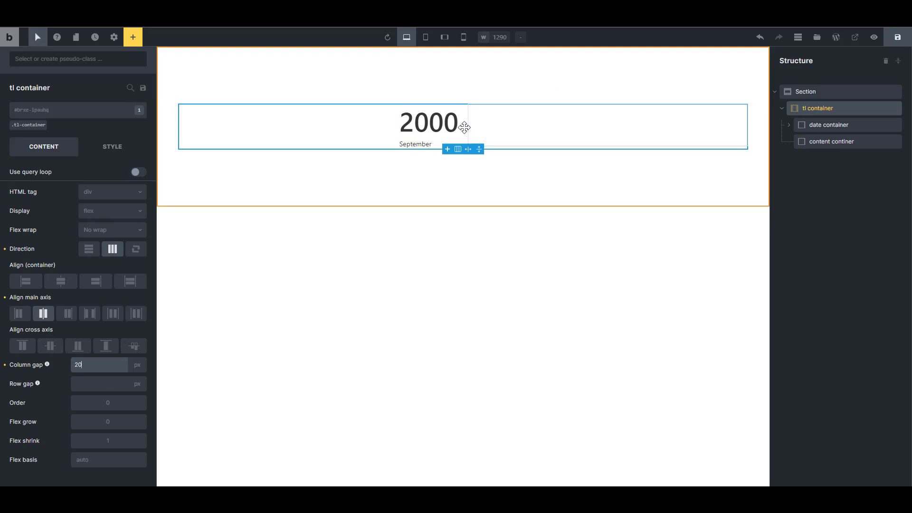
{"action": "type", "text": "50"}
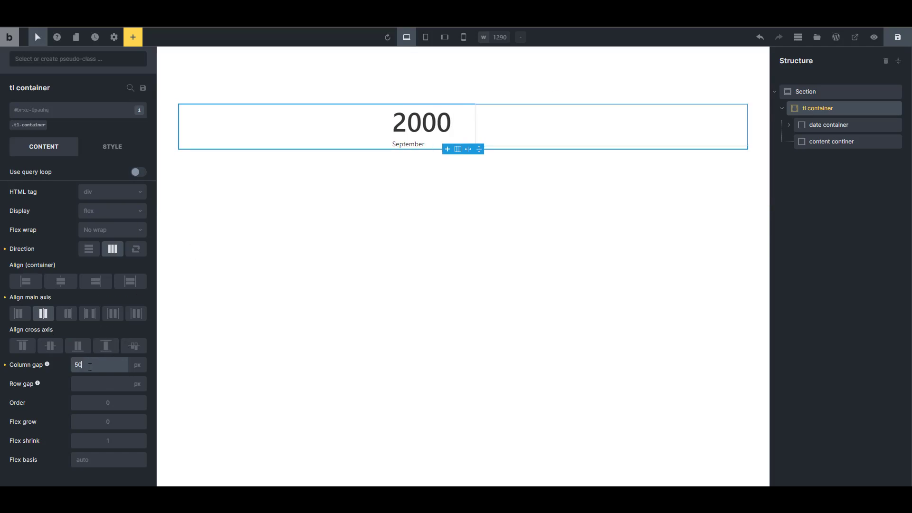
- Give the tl-date-container class a light pink #ffe5e5 background and the content container a #ffe0e0 background
{"action": "left_click", "coordinate": [820, 126]}
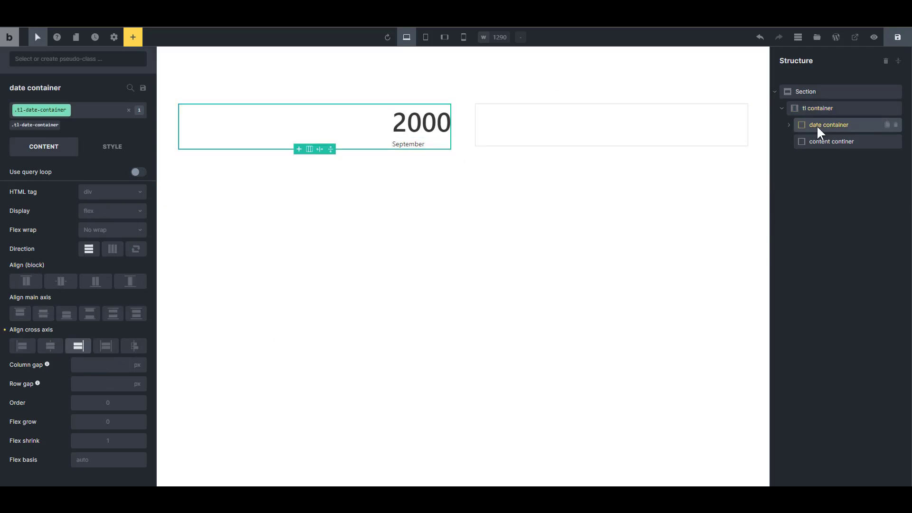
{"action": "left_click", "coordinate": [102, 146]}
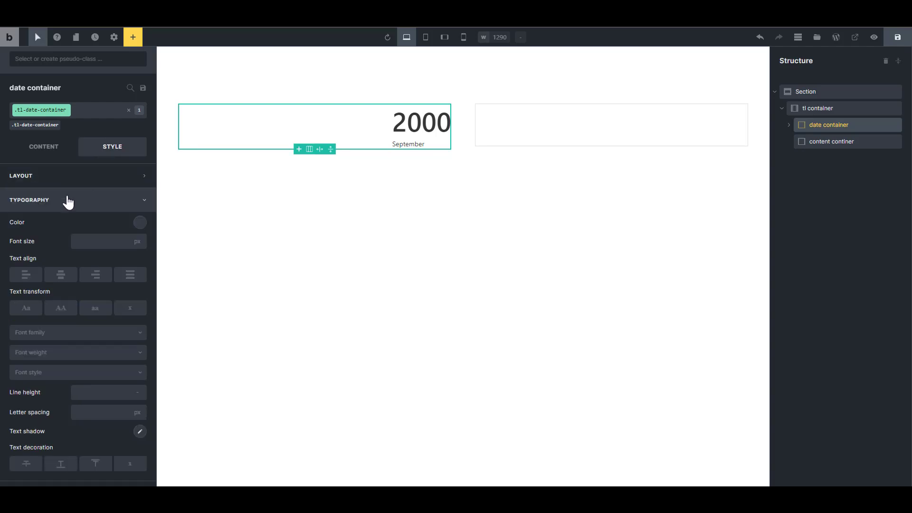
{"action": "left_click", "coordinate": [92, 200]}
{"action": "left_click", "coordinate": [69, 225]}
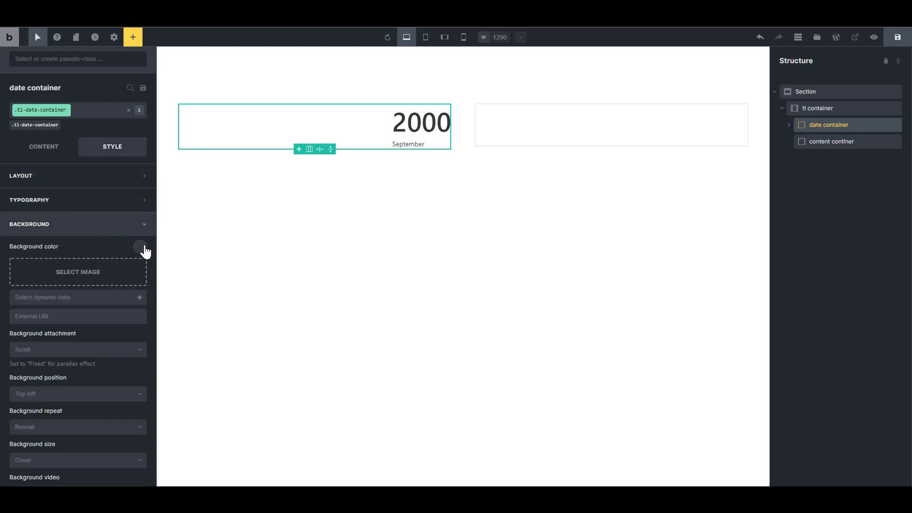
{"action": "left_click", "coordinate": [140, 248]}
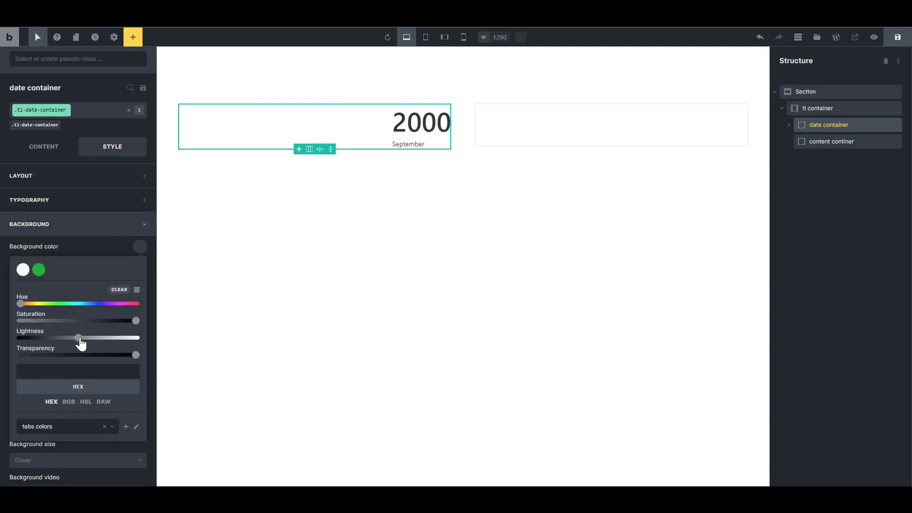
{"action": "left_click_drag", "start_coordinate": [79, 341], "coordinate": [131, 346]}
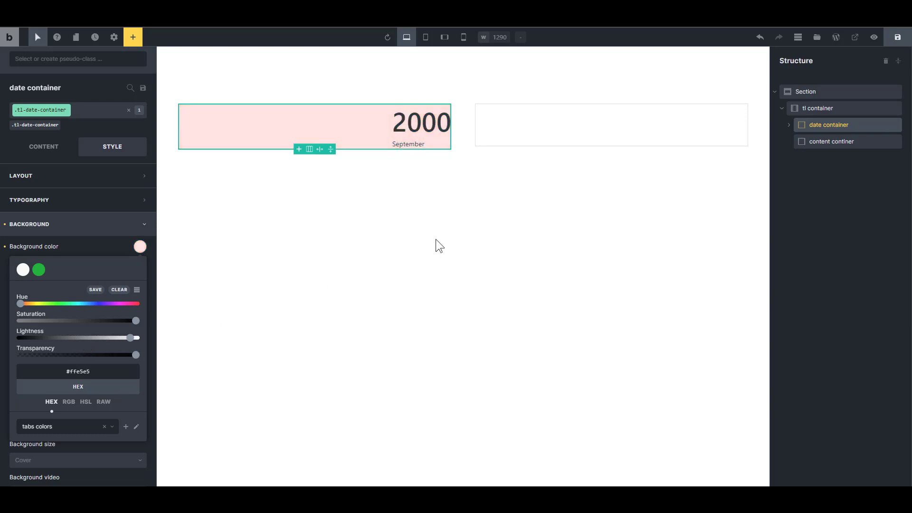
{"action": "left_click", "coordinate": [814, 142]}
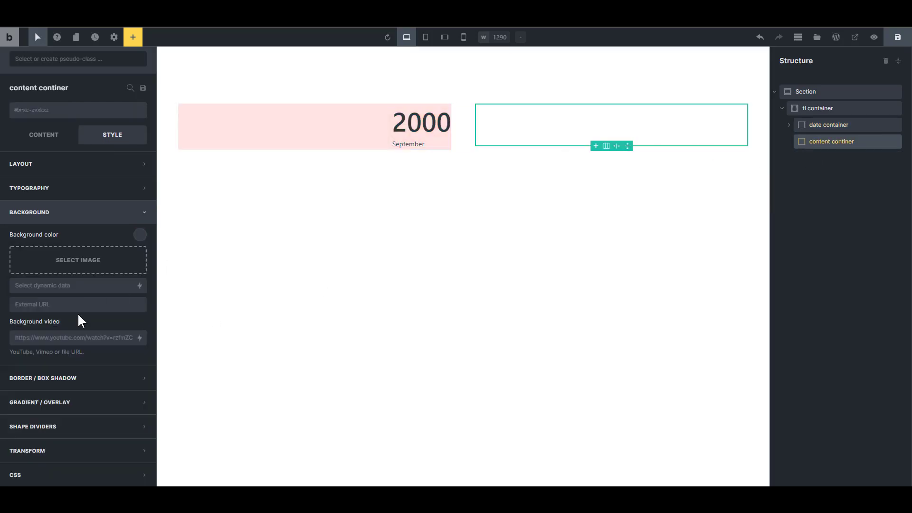
{"action": "left_click_drag", "start_coordinate": [86, 328], "coordinate": [128, 334]}
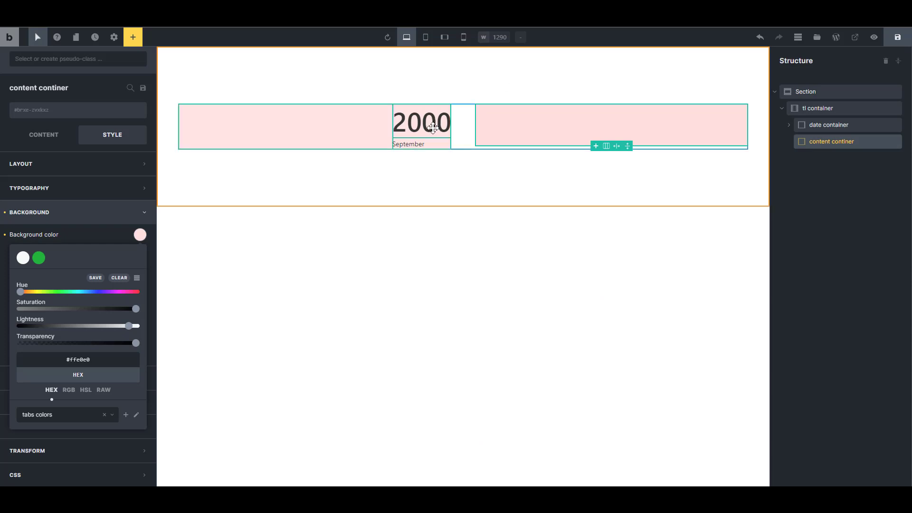
- Set the width of the date inner wrap to 300 px through the tl-date-innerwrap class
{"action": "left_click", "coordinate": [827, 125]}
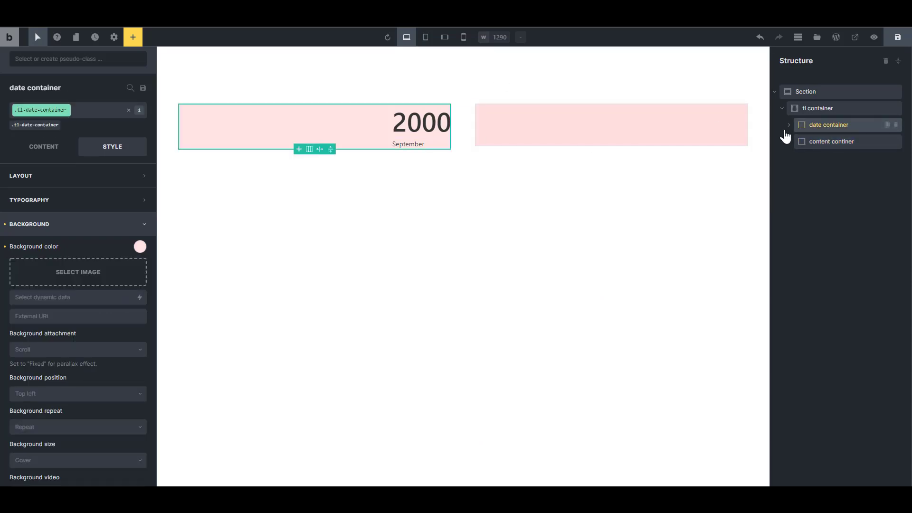
{"action": "left_click", "coordinate": [789, 125]}
{"action": "left_click", "coordinate": [825, 142]}
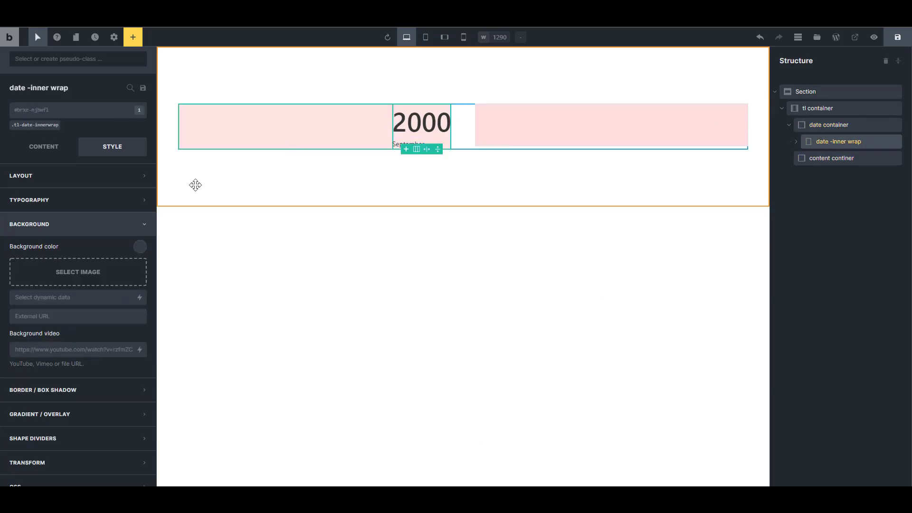
{"action": "left_click", "coordinate": [21, 124]}
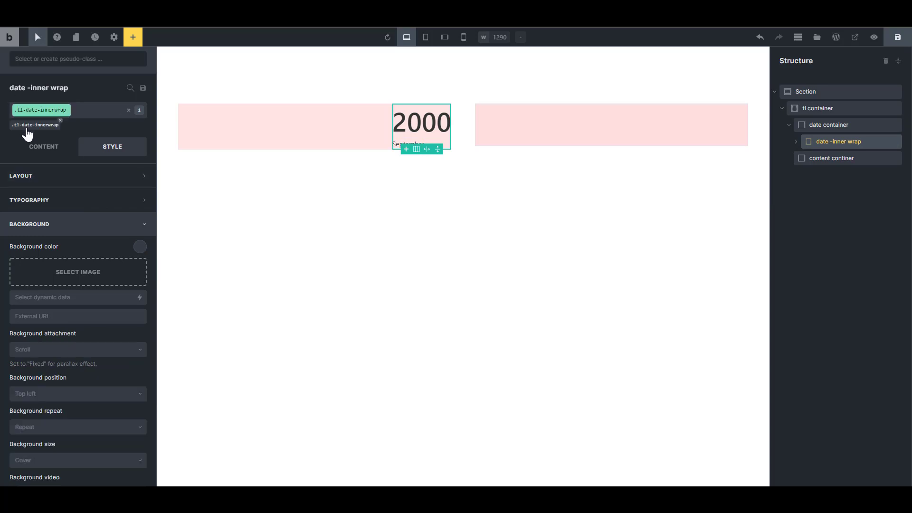
{"action": "left_click", "coordinate": [101, 185]}
{"action": "left_click", "coordinate": [111, 369]}
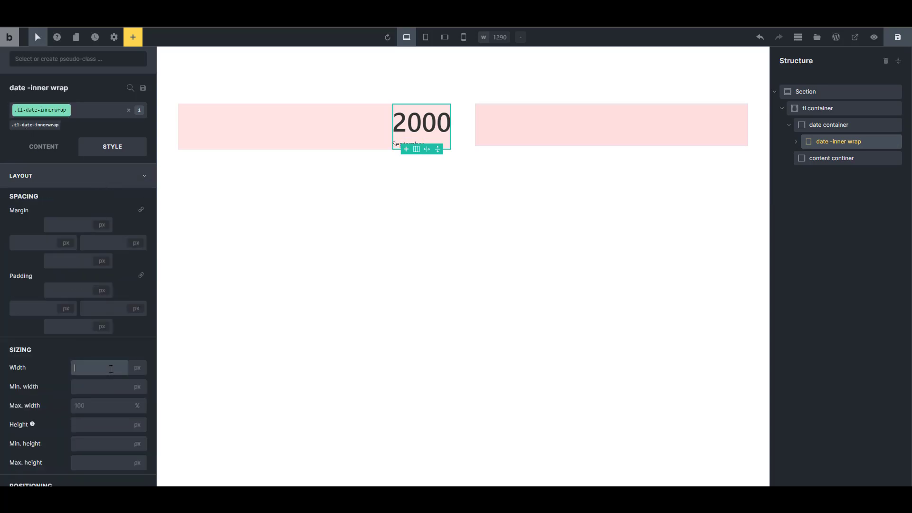
{"action": "type", "text": "100"}
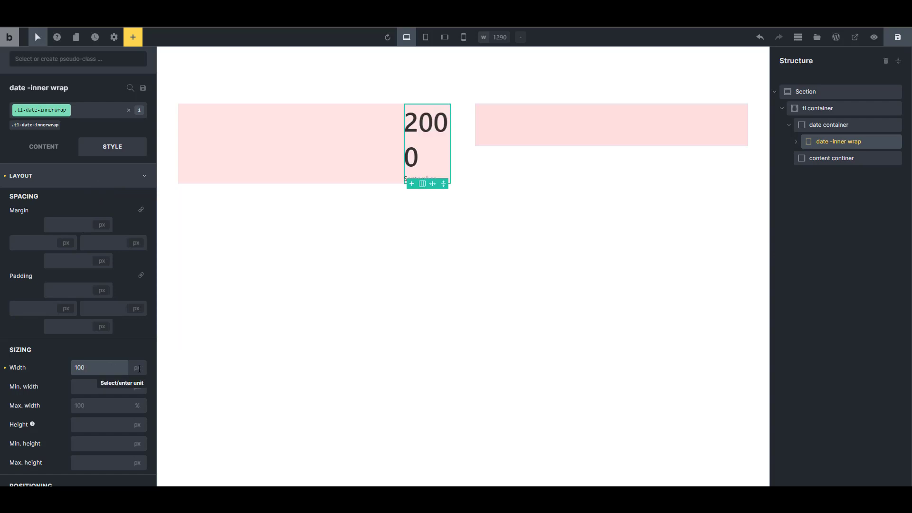
{"action": "double_click", "coordinate": [105, 370]}
{"action": "type", "text": "200"}
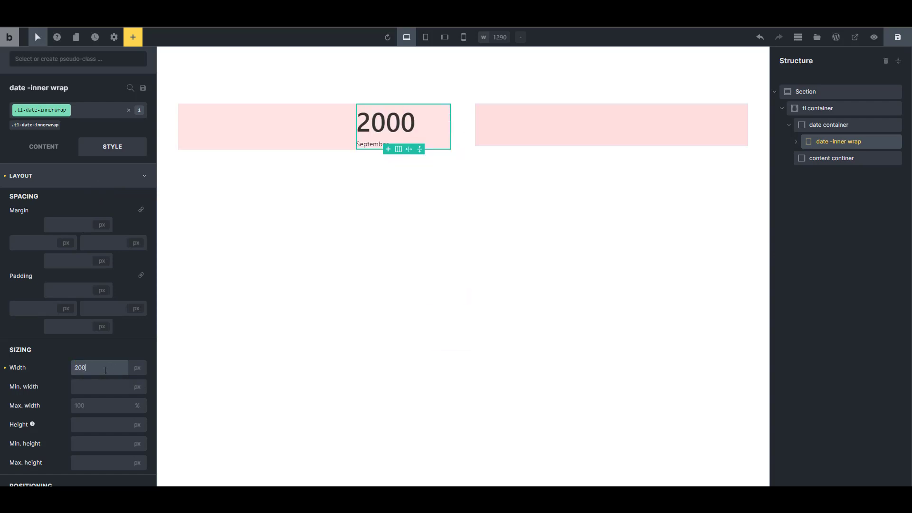
{"action": "double_click", "coordinate": [105, 370]}
{"action": "type", "text": "300"}
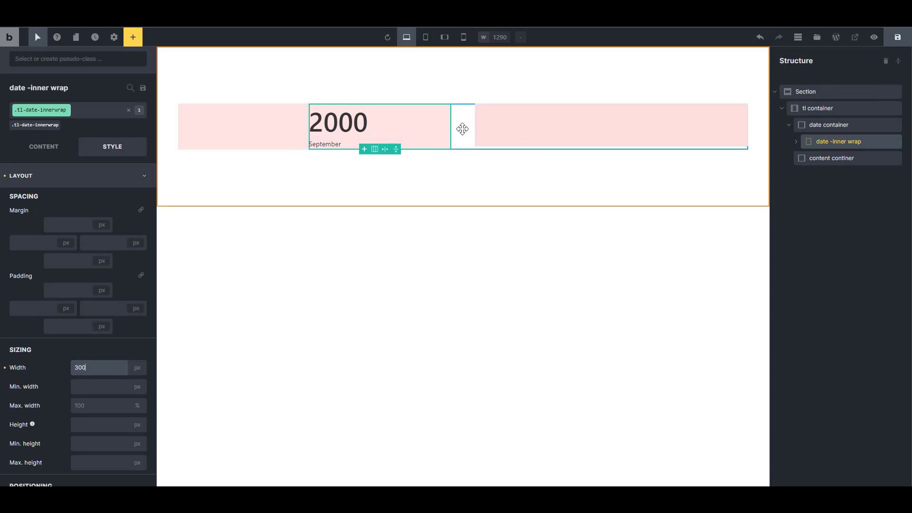
- Add a :before pseudo-element with the placeholder content "IO" to the tl container through the tl-container class
{"action": "left_click", "coordinate": [815, 109]}
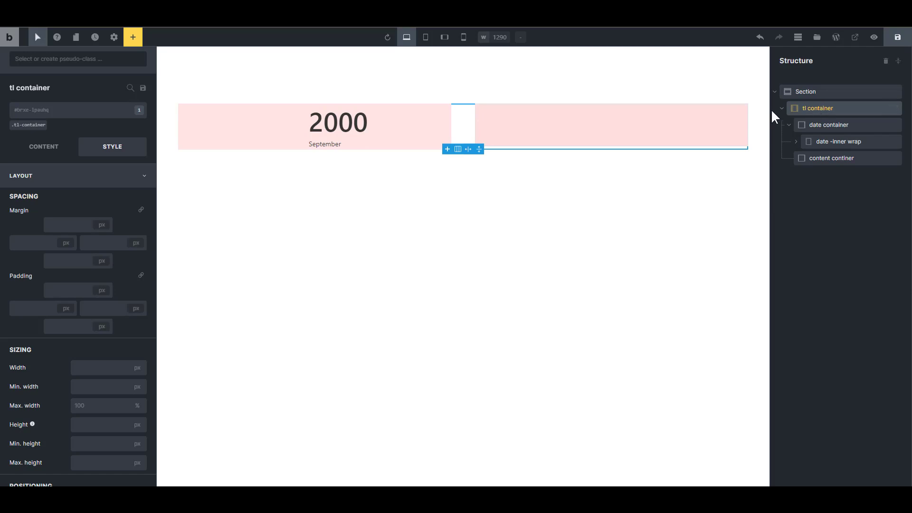
{"action": "left_click", "coordinate": [28, 125]}
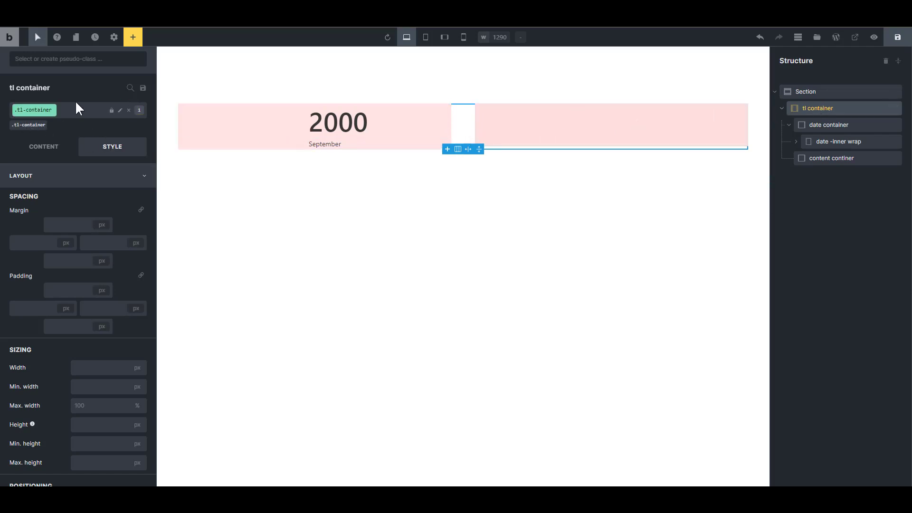
{"action": "left_click", "coordinate": [38, 43]}
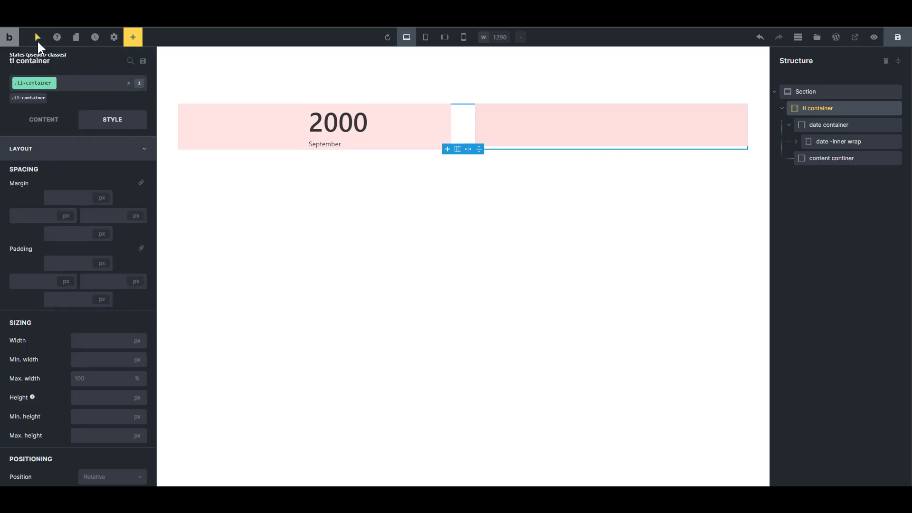
{"action": "left_click", "coordinate": [38, 42]}
{"action": "left_click", "coordinate": [68, 65]}
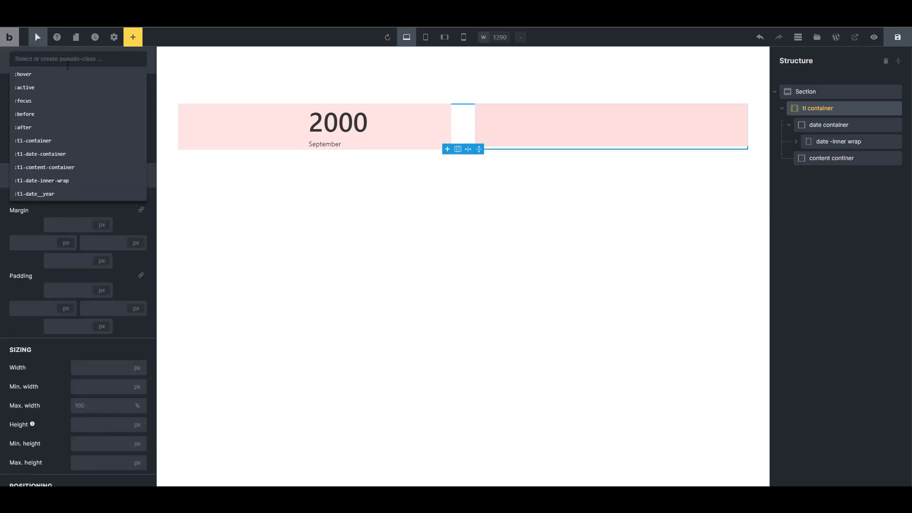
{"action": "left_click", "coordinate": [53, 114]}
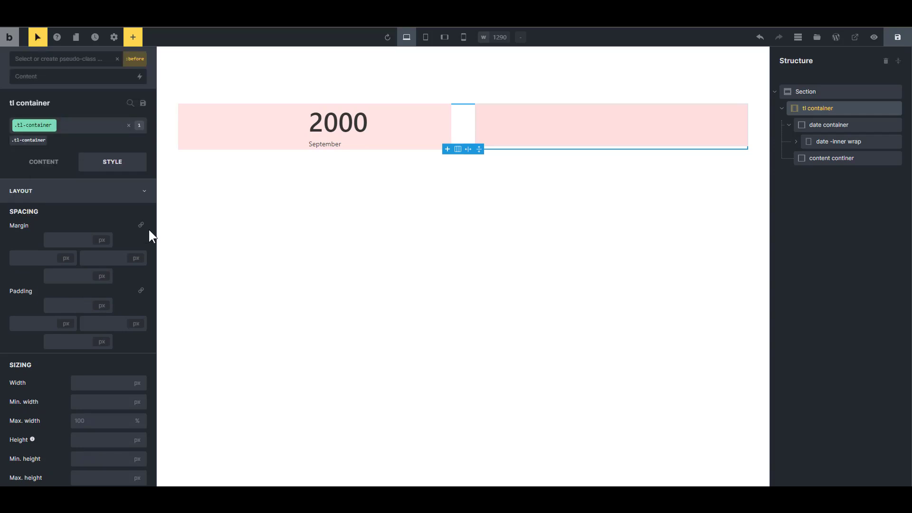
{"action": "scroll", "coordinate": [146, 233], "scroll_direction": "down", "scroll_amount": 6}
{"action": "scroll", "coordinate": [67, 175], "scroll_direction": "up", "scroll_amount": 8}
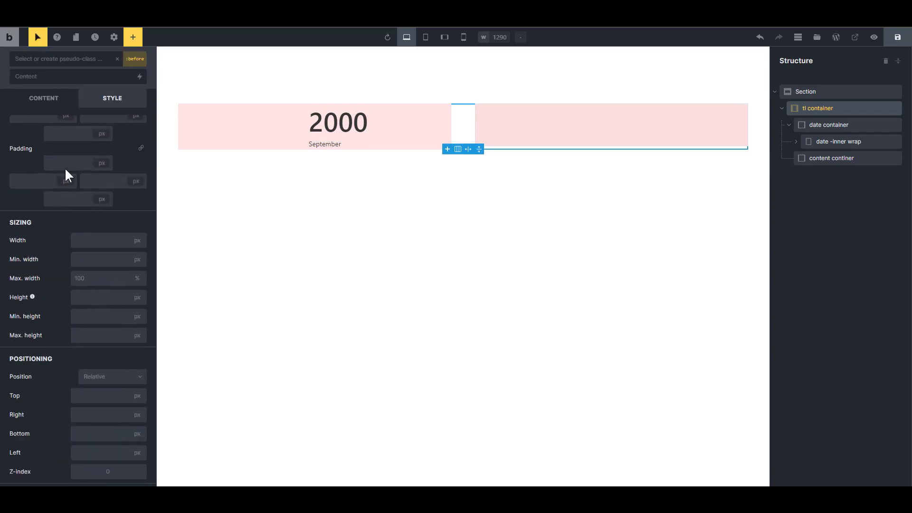
{"action": "left_click", "coordinate": [48, 76]}
{"action": "type", "text": "\"\""}
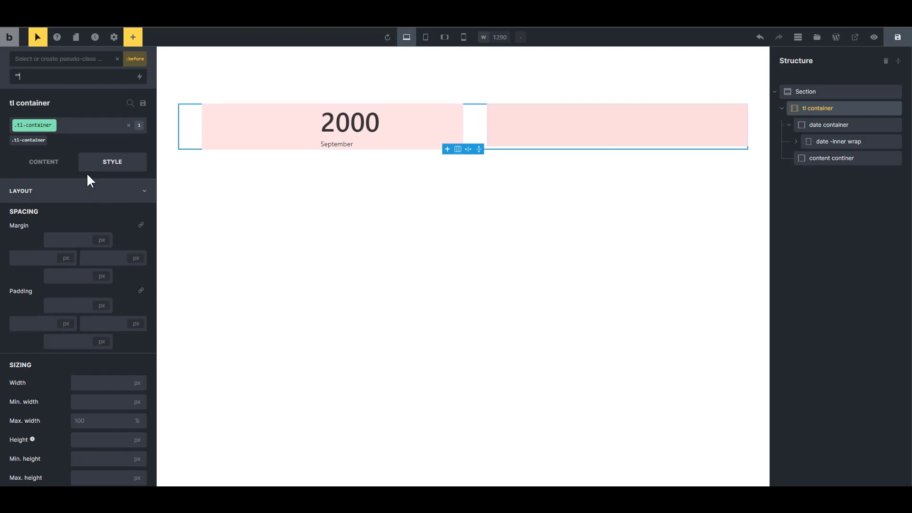
{"action": "type", "text": "IO"}
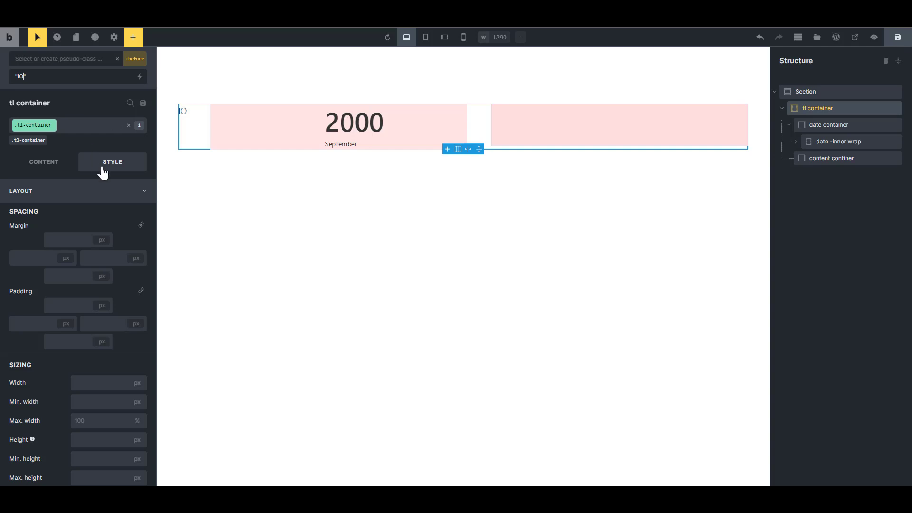
- Set the position of the tl-container class's :before pseudo-element to absolute
{"action": "scroll", "coordinate": [112, 298], "scroll_direction": "down", "scroll_amount": 8}
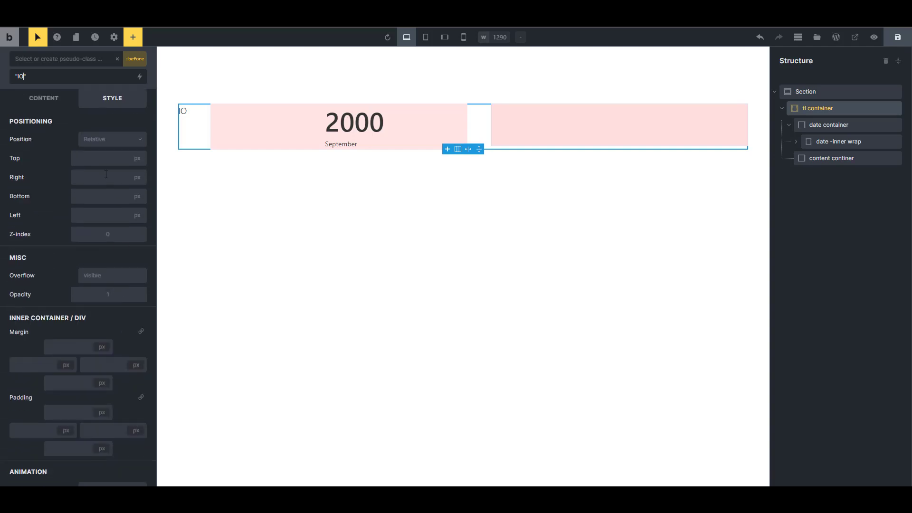
{"action": "left_click", "coordinate": [105, 141]}
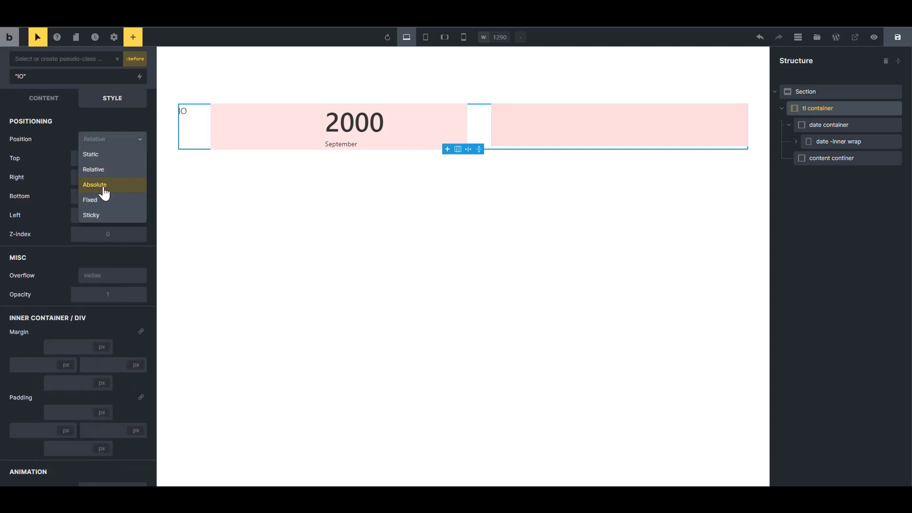
{"action": "left_click", "coordinate": [108, 188]}
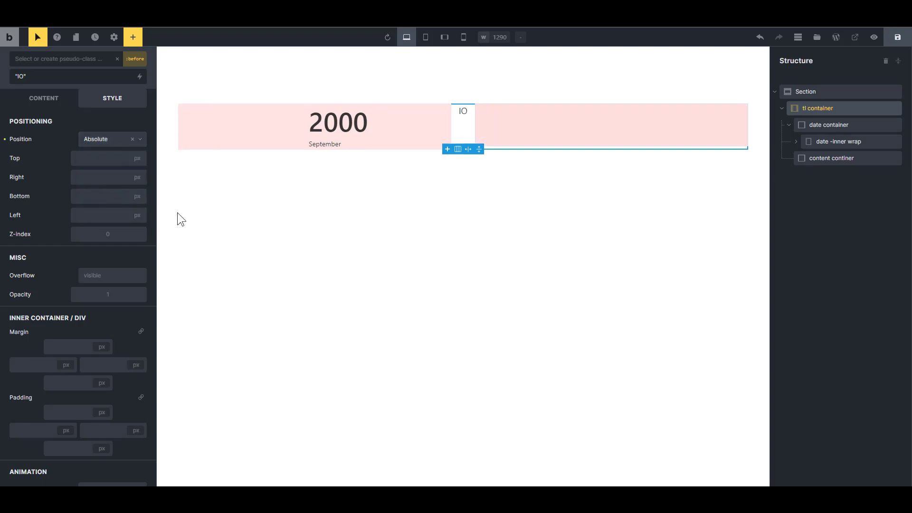
- Size the tl container's :before pseudo-element to 2 px width and 100% height, and reduce its content to empty quotes
{"action": "scroll", "coordinate": [123, 215], "scroll_direction": "up", "scroll_amount": 2}
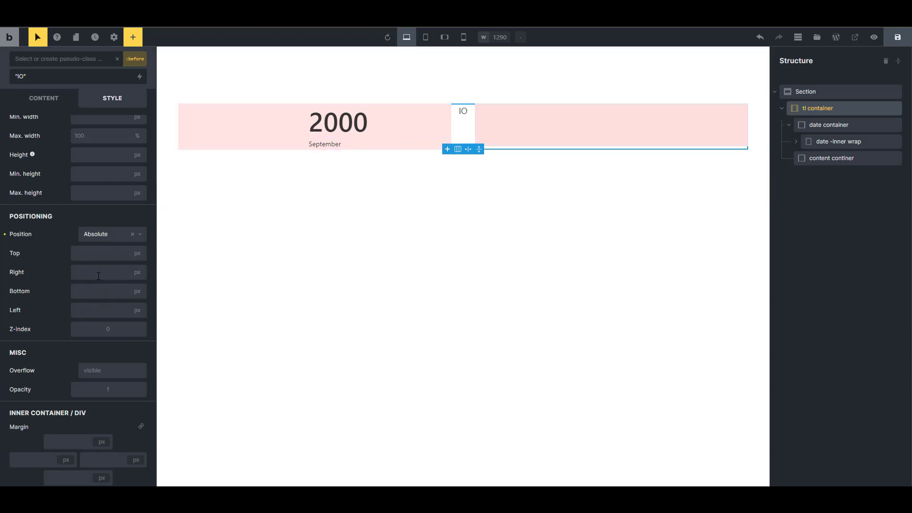
{"action": "scroll", "coordinate": [102, 281], "scroll_direction": "up", "scroll_amount": 5}
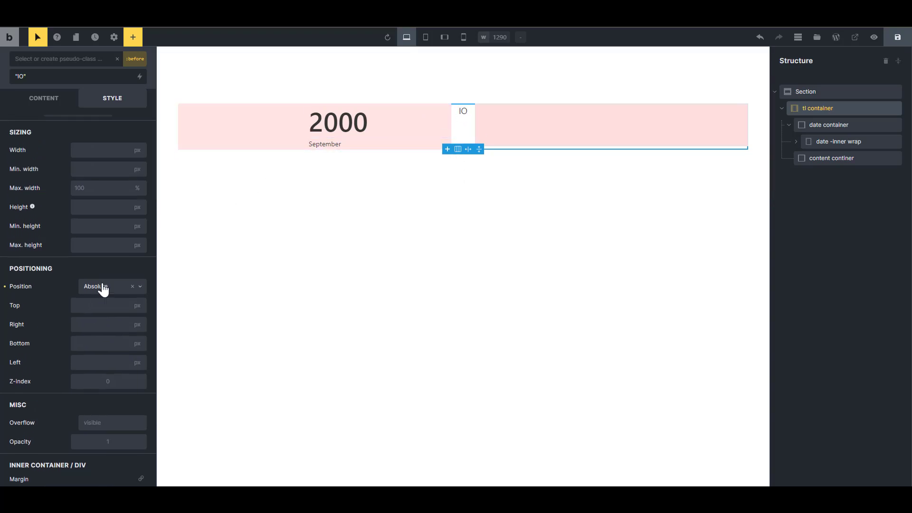
{"action": "scroll", "coordinate": [103, 288], "scroll_direction": "up", "scroll_amount": 2}
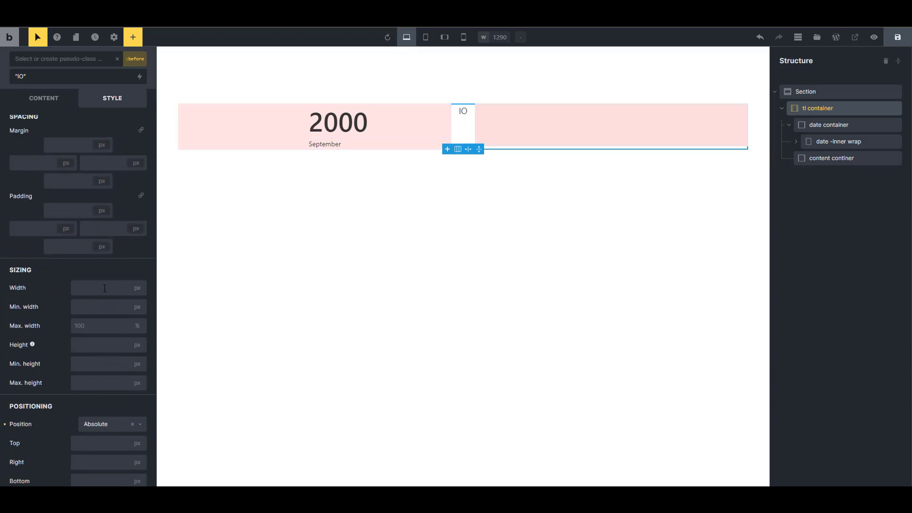
{"action": "left_click", "coordinate": [105, 288]}
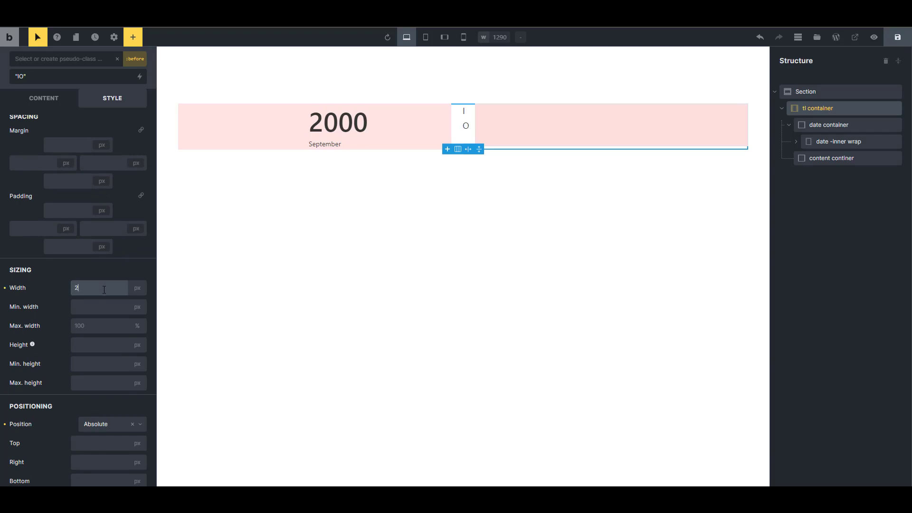
{"action": "left_click", "coordinate": [101, 345]}
{"action": "type", "text": "10"}
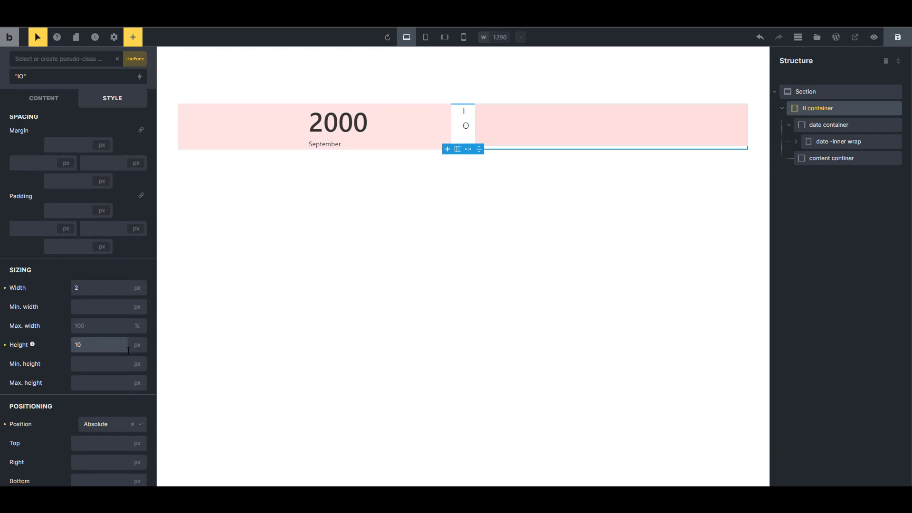
{"action": "type", "text": "0"}
{"action": "left_click", "coordinate": [136, 345]}
{"action": "left_click", "coordinate": [122, 406]}
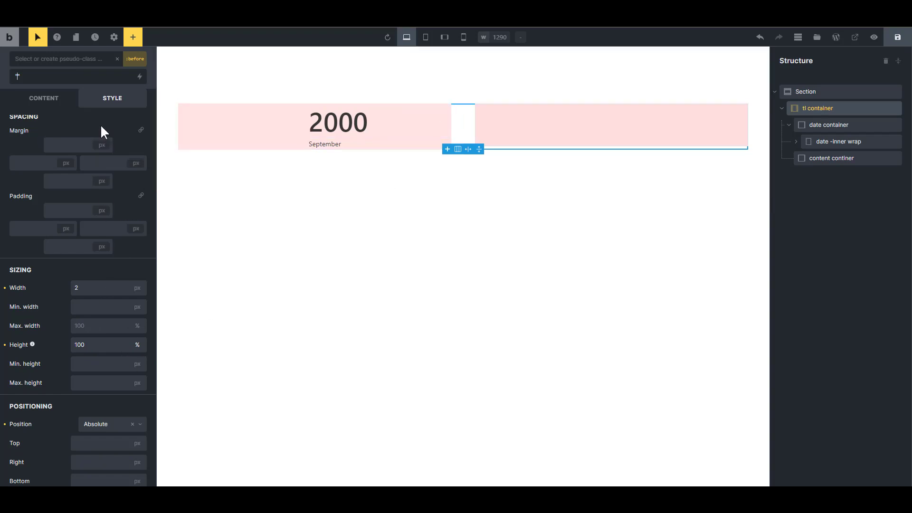
- Give the tl container's :before line the #616161 gray background from the Default color palette
{"action": "scroll", "coordinate": [73, 352], "scroll_direction": "up", "scroll_amount": 2}
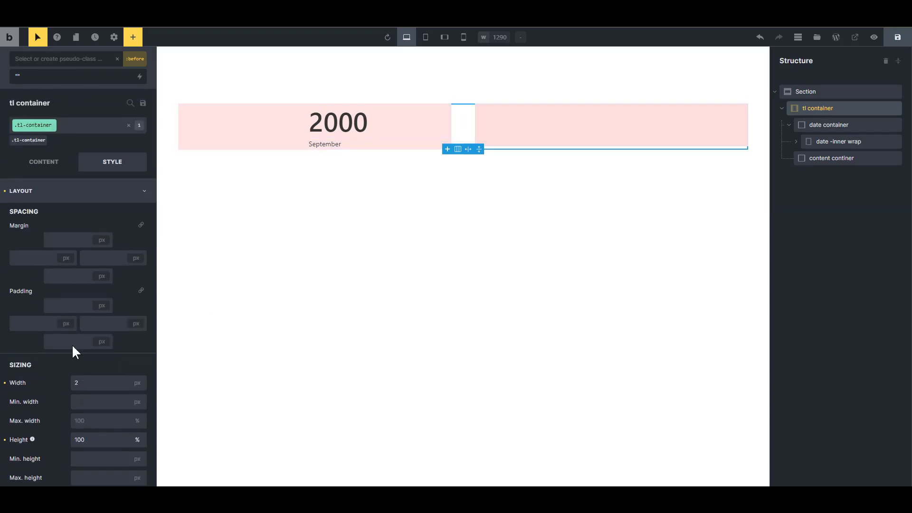
{"action": "left_click", "coordinate": [68, 191]}
{"action": "left_click", "coordinate": [75, 240]}
{"action": "left_click", "coordinate": [140, 262]}
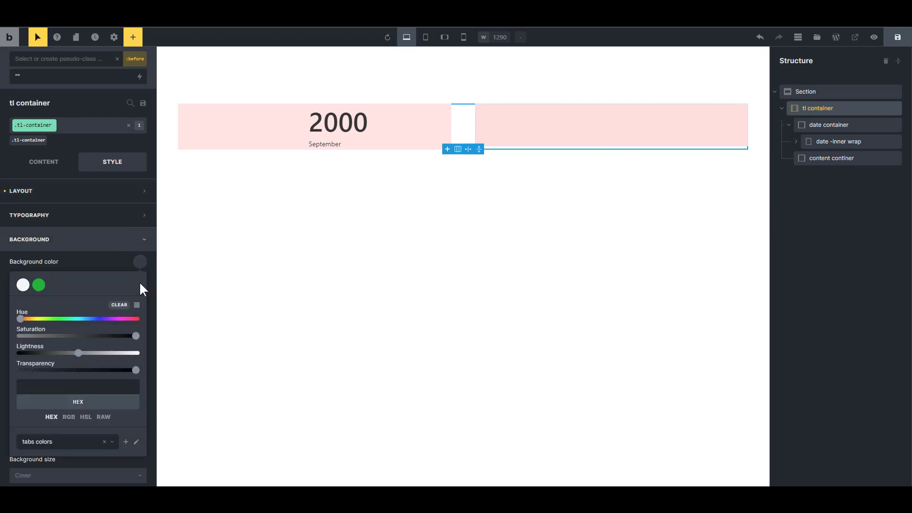
{"action": "scroll", "coordinate": [123, 299], "scroll_direction": "down", "scroll_amount": 1}
{"action": "left_click_drag", "start_coordinate": [77, 306], "coordinate": [42, 310]}
{"action": "left_click", "coordinate": [76, 399]}
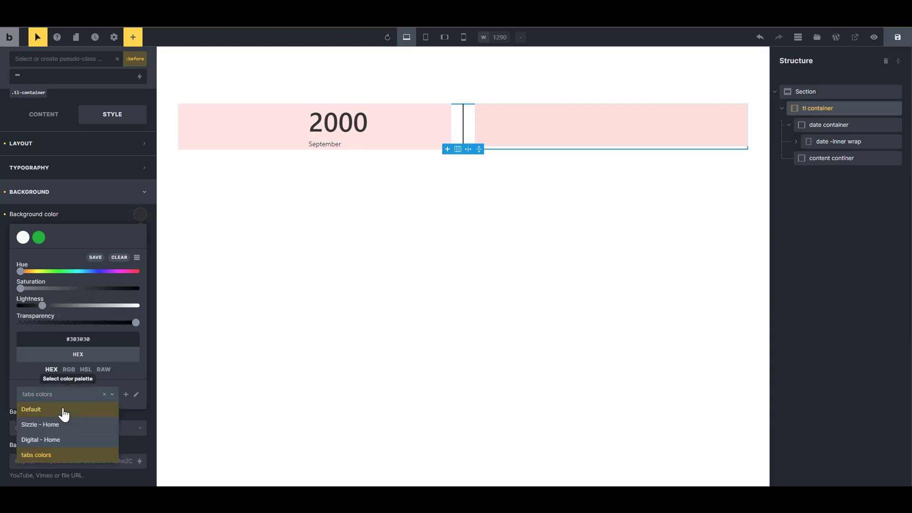
{"action": "left_click", "coordinate": [64, 413]}
{"action": "left_click", "coordinate": [70, 239]}
{"action": "left_click", "coordinate": [85, 240]}
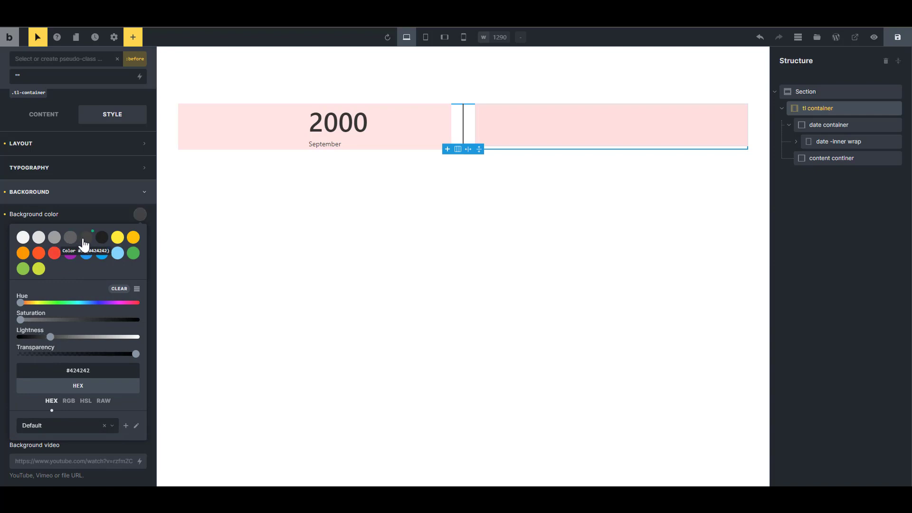
{"action": "left_click", "coordinate": [68, 241]}
{"action": "left_click", "coordinate": [54, 242]}
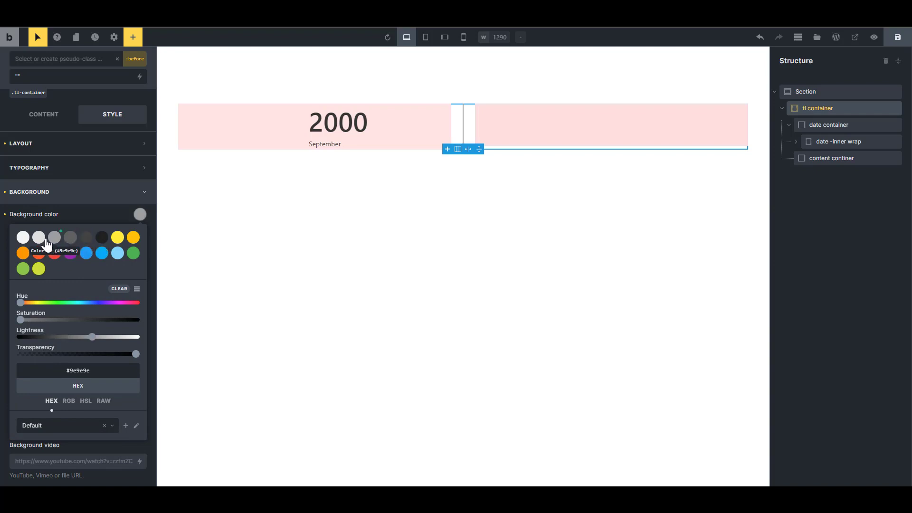
{"action": "left_click", "coordinate": [70, 238]}
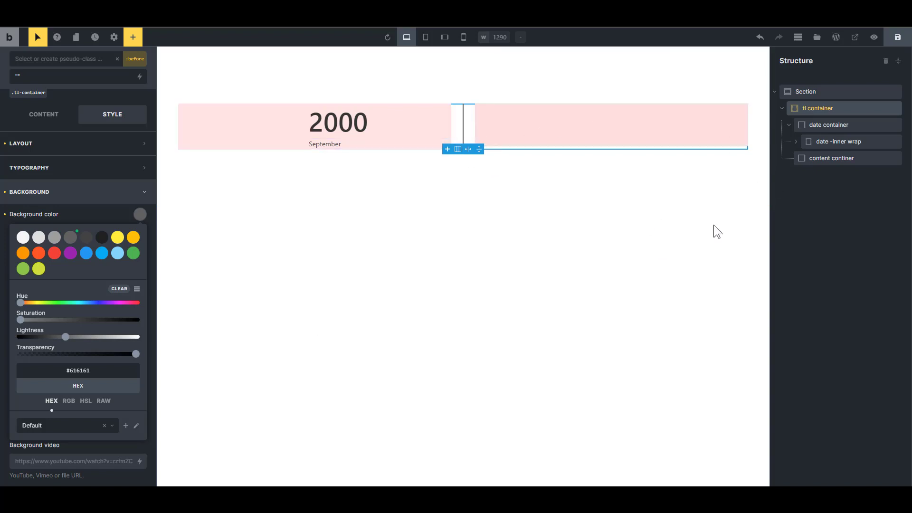
{"action": "left_click", "coordinate": [832, 90]}
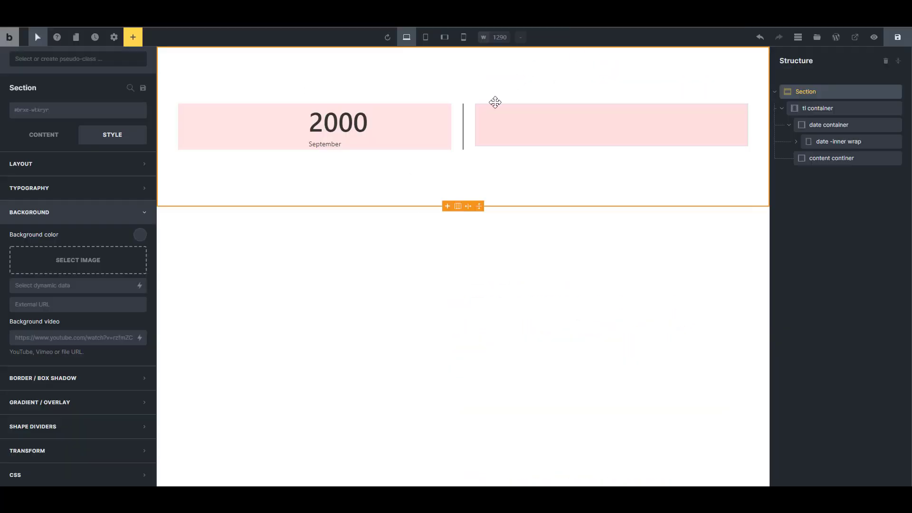
- Add a :before pseudo-element to the date container through the tl-date-container class
{"action": "left_click", "coordinate": [821, 124]}
{"action": "left_click", "coordinate": [789, 125]}
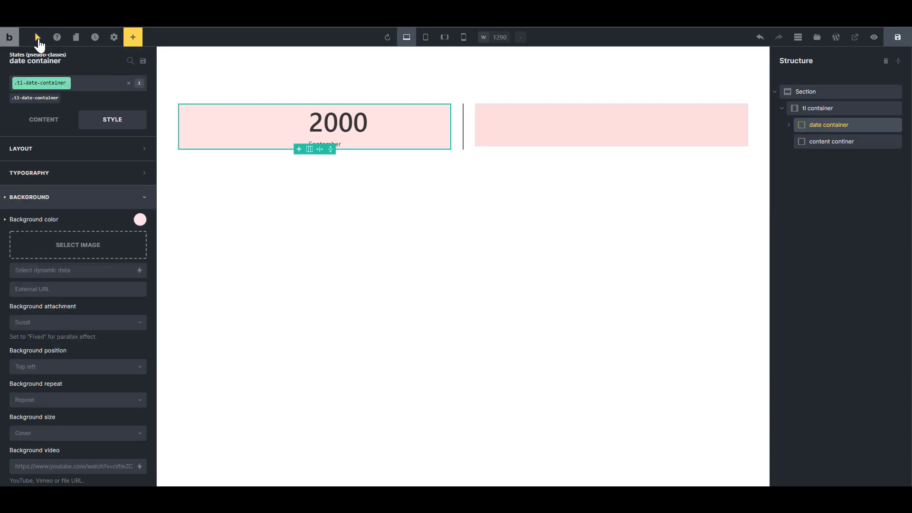
{"action": "left_click", "coordinate": [65, 59]}
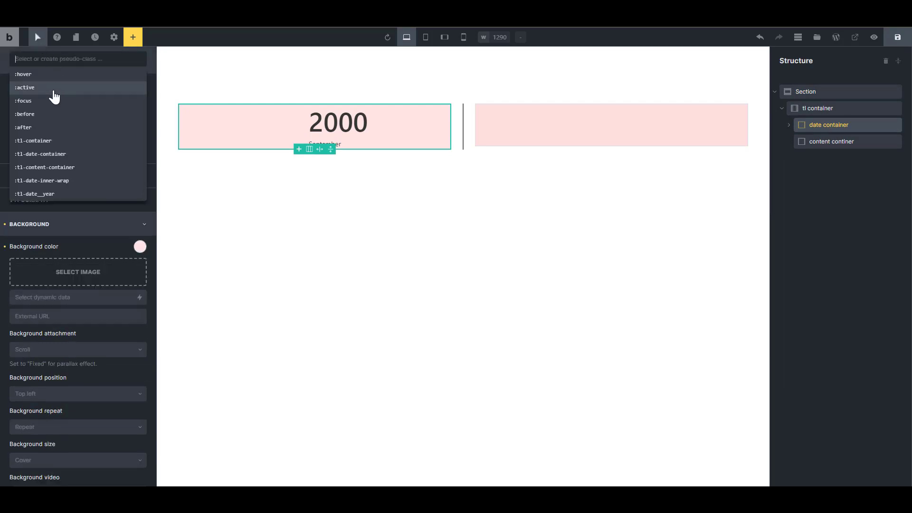
{"action": "left_click", "coordinate": [51, 117]}
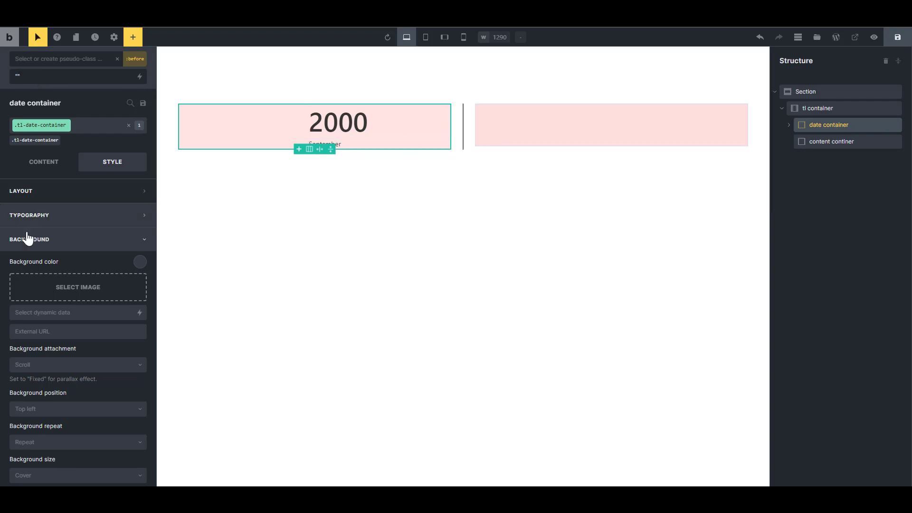
- Give the date container's :before pseudo-element a dark gray background from the Default color palette
{"action": "left_click", "coordinate": [141, 264]}
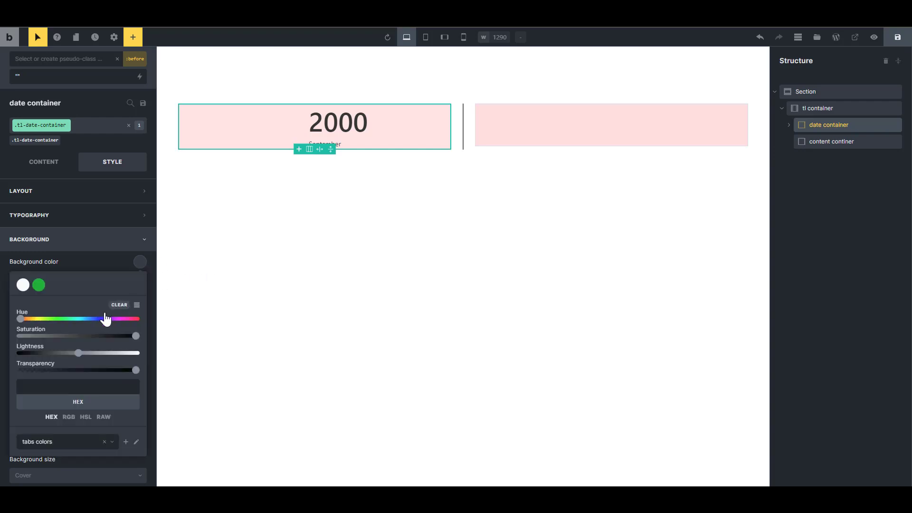
{"action": "left_click", "coordinate": [81, 434]}
{"action": "left_click", "coordinate": [63, 457]}
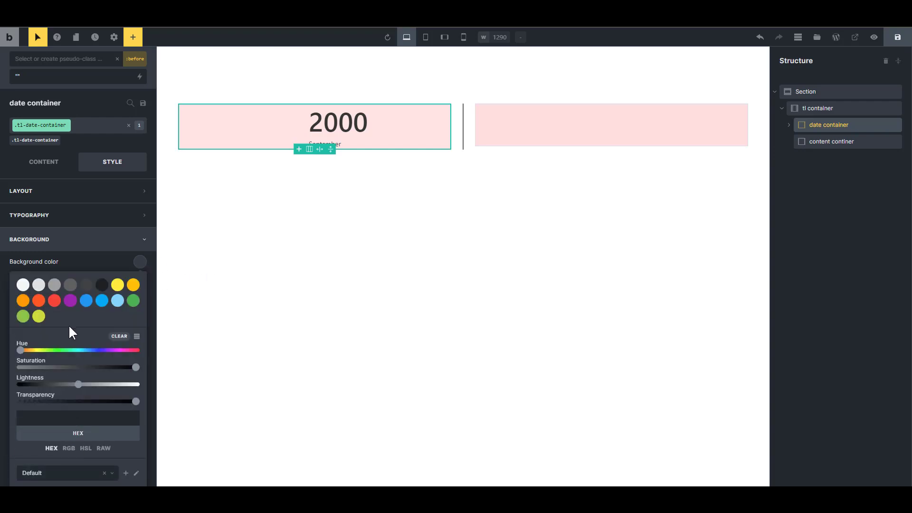
{"action": "left_click", "coordinate": [72, 288]}
- Try "sd" as placeholder content for the date container's :before pseudo-element, and reduce it to empty quotes again
{"action": "left_click", "coordinate": [66, 70]}
{"action": "type", "text": "\""}
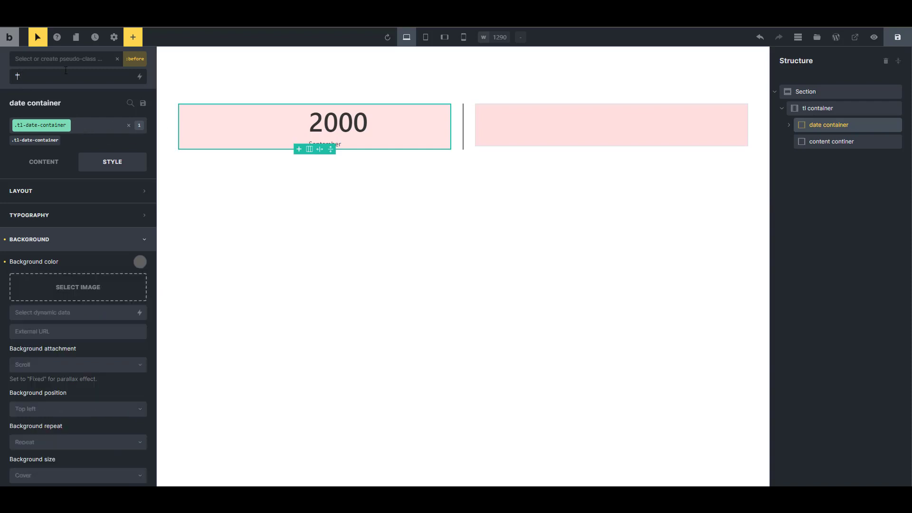
{"action": "type", "text": "sd\""}
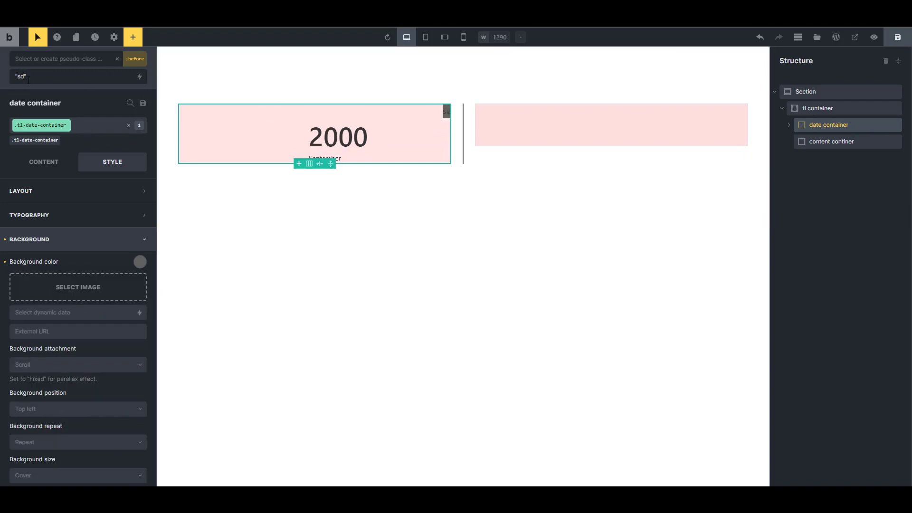
{"action": "key", "text": "BackSpace"}
{"action": "key", "text": "BackSpace"}
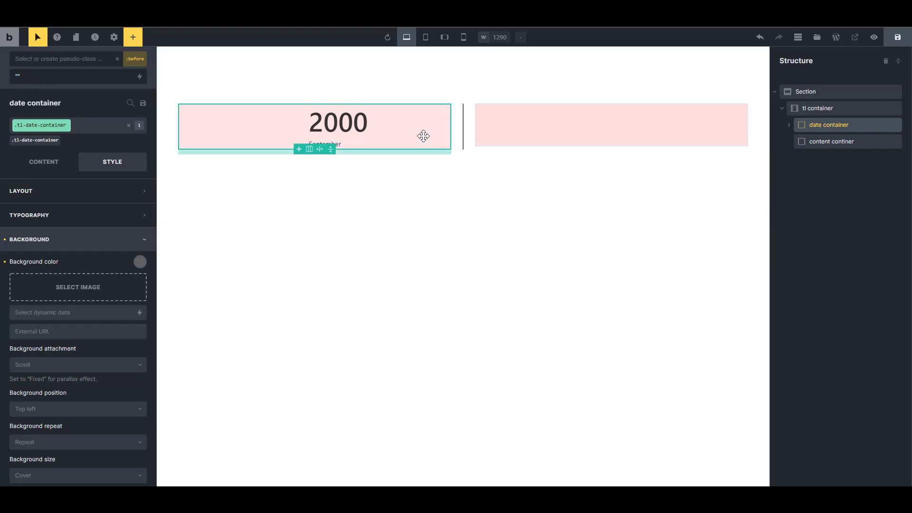
- Size the date container's :before pseudo-element to 100 px width and 2 px height
{"action": "left_click", "coordinate": [68, 196]}
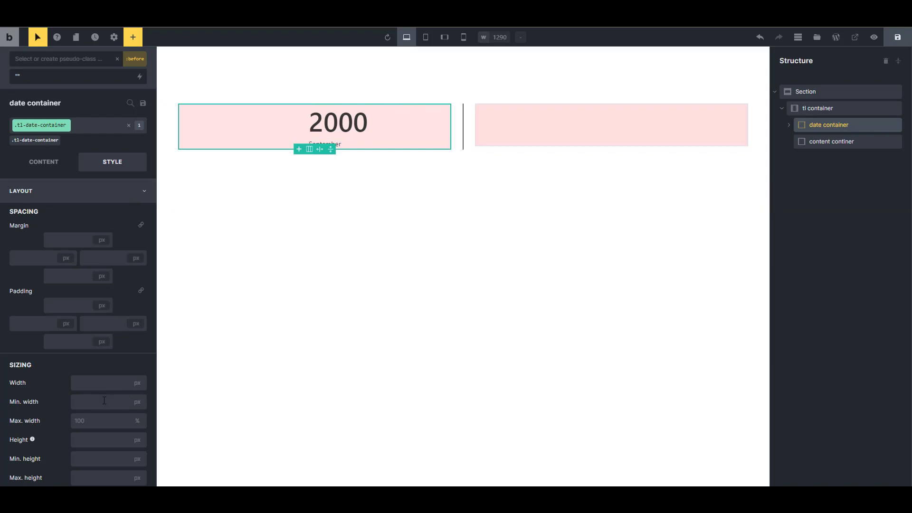
{"action": "left_click", "coordinate": [98, 436]}
{"action": "type", "text": "2"}
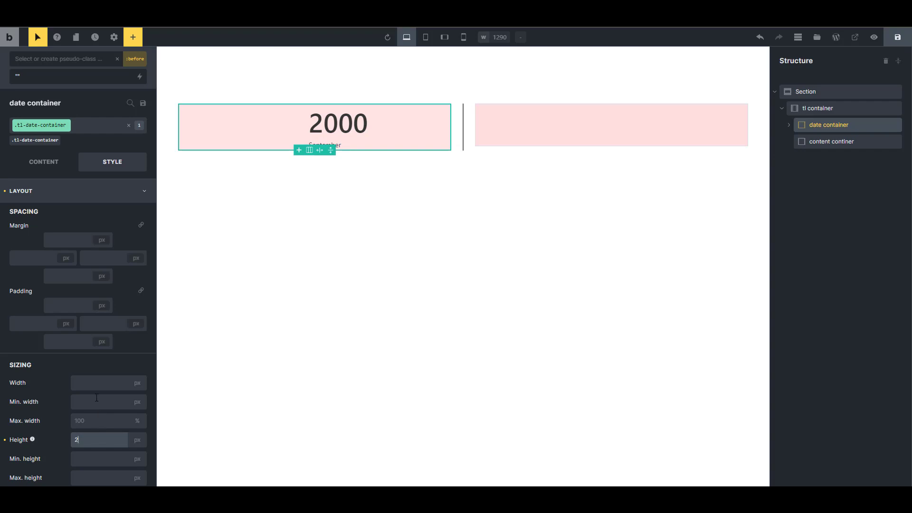
{"action": "type", "text": "100"}
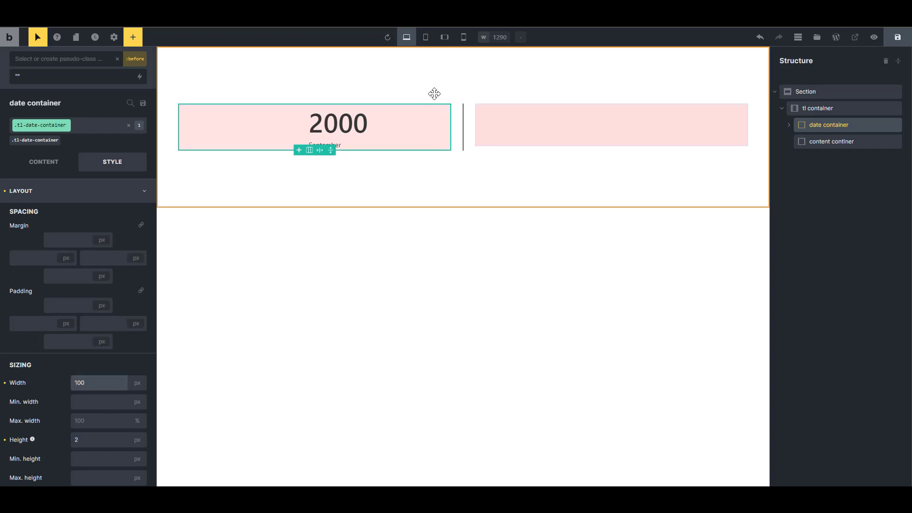
- Position the date container's :before line absolutely with a top offset of 0
{"action": "scroll", "coordinate": [128, 305], "scroll_direction": "down", "scroll_amount": 1}
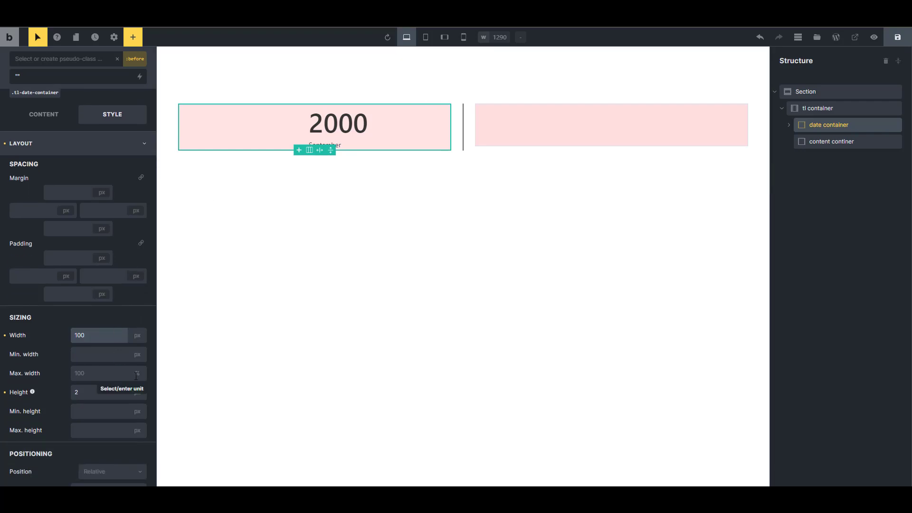
{"action": "left_click", "coordinate": [101, 473]}
{"action": "scroll", "coordinate": [124, 399], "scroll_direction": "down", "scroll_amount": 4}
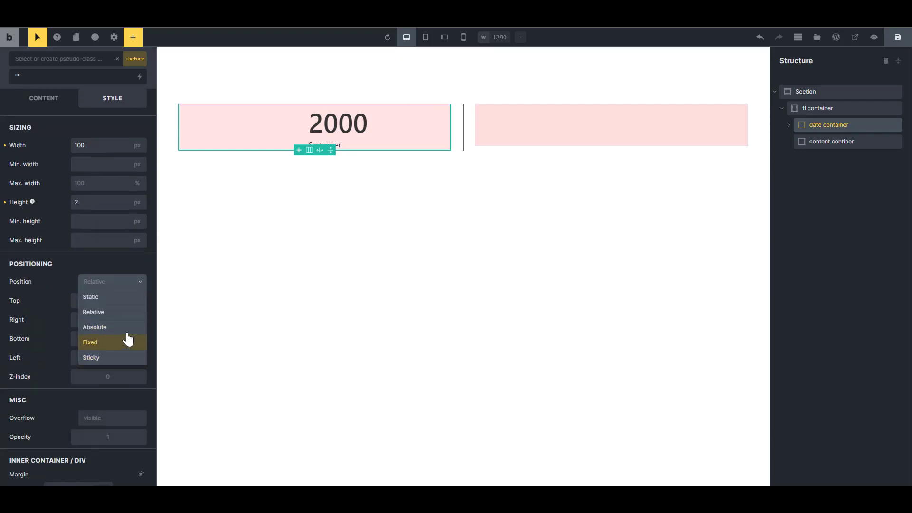
{"action": "left_click", "coordinate": [116, 332]}
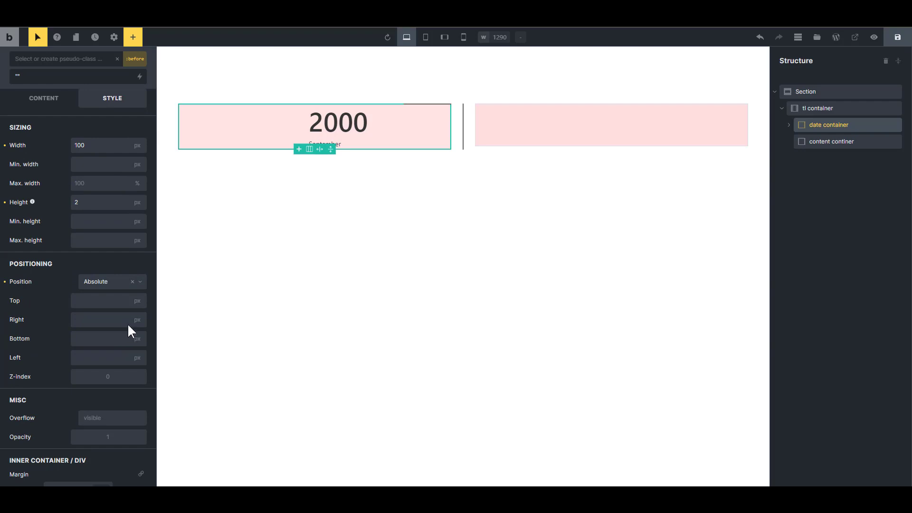
{"action": "type", "text": "0"}
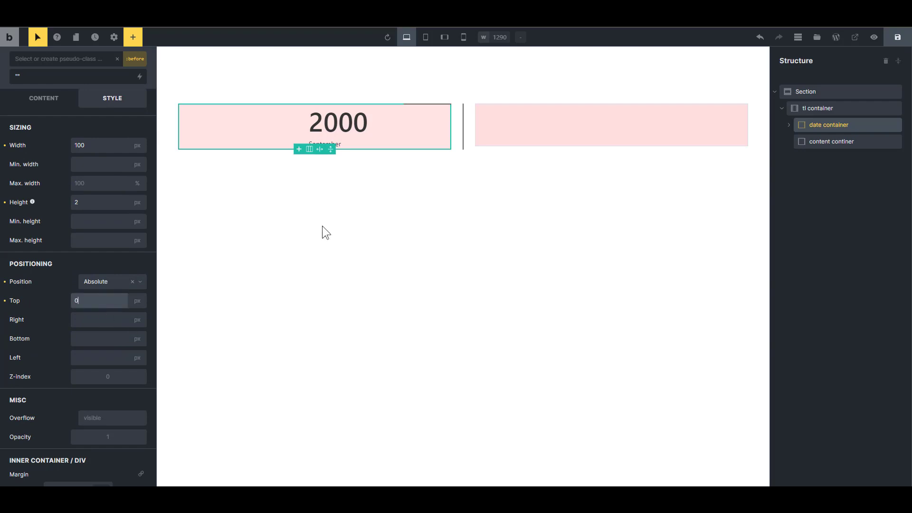
- Clear the column gap set on the tl container's ID and set a 50 px column gap on its tl-container class instead
{"action": "left_click", "coordinate": [628, 182]}
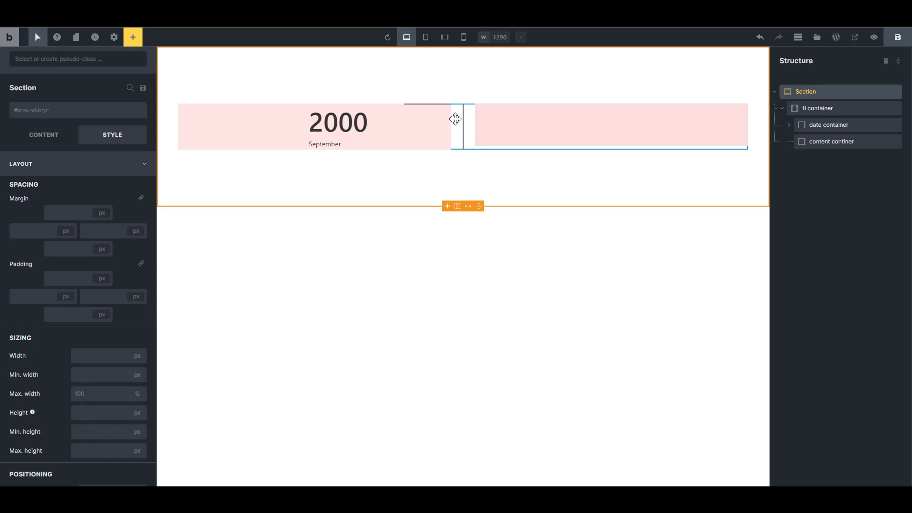
{"action": "left_click", "coordinate": [808, 109]}
{"action": "left_click", "coordinate": [42, 147]}
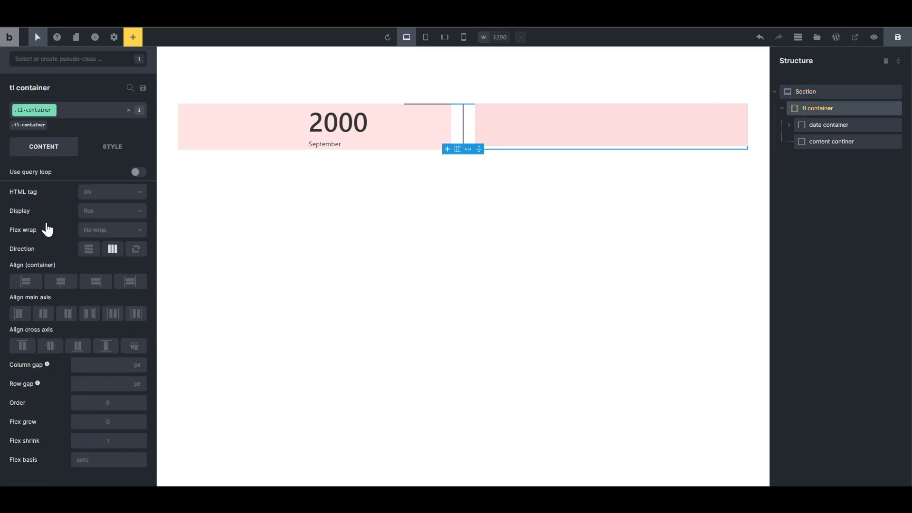
{"action": "left_click", "coordinate": [30, 125]}
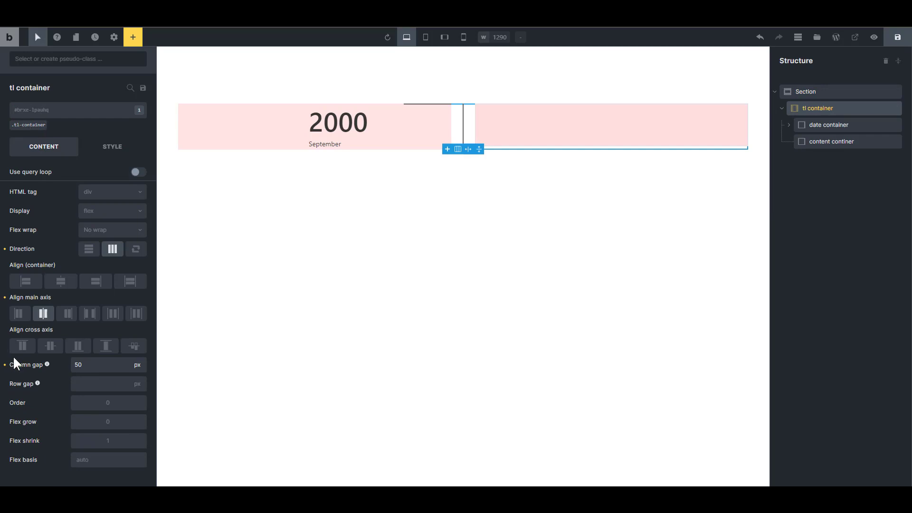
{"action": "left_click", "coordinate": [5, 364]}
{"action": "left_click", "coordinate": [29, 127]}
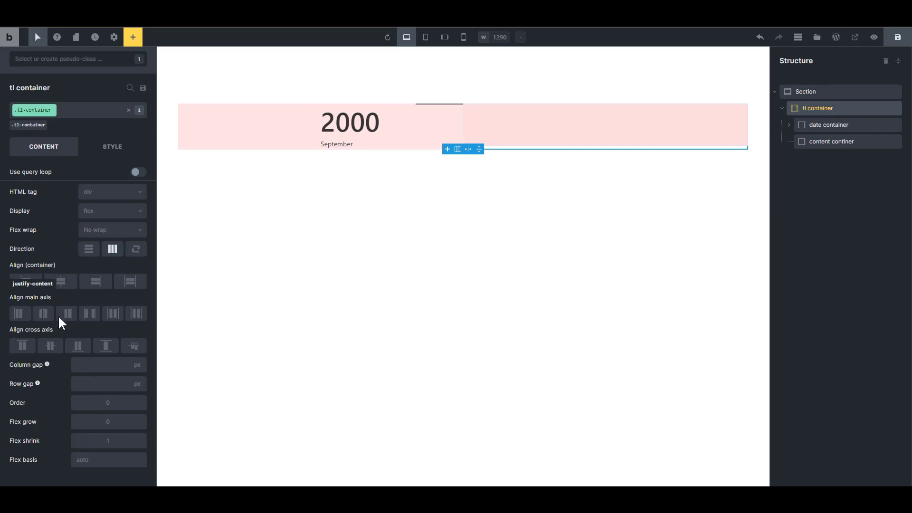
{"action": "left_click", "coordinate": [92, 365]}
{"action": "type", "text": "50"}
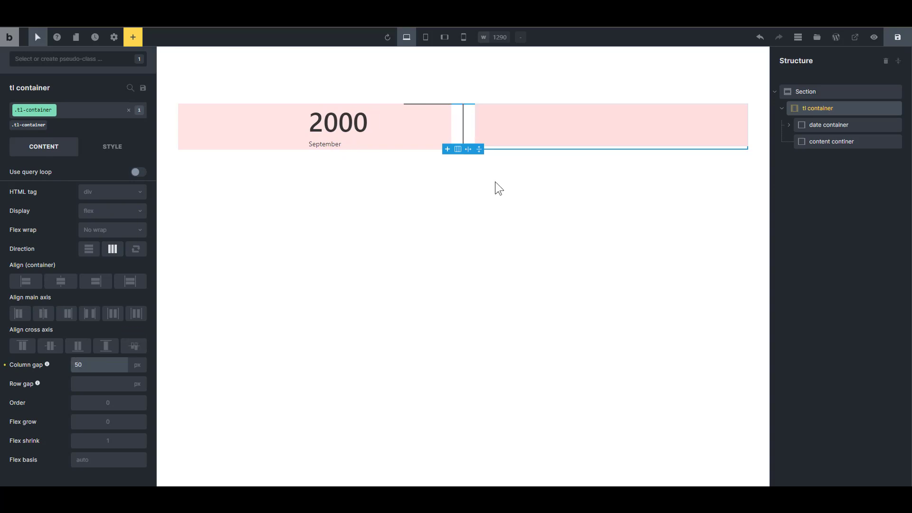
- Set the right offset of the tl-date-container class's :before line to -25 px
{"action": "left_click", "coordinate": [800, 126]}
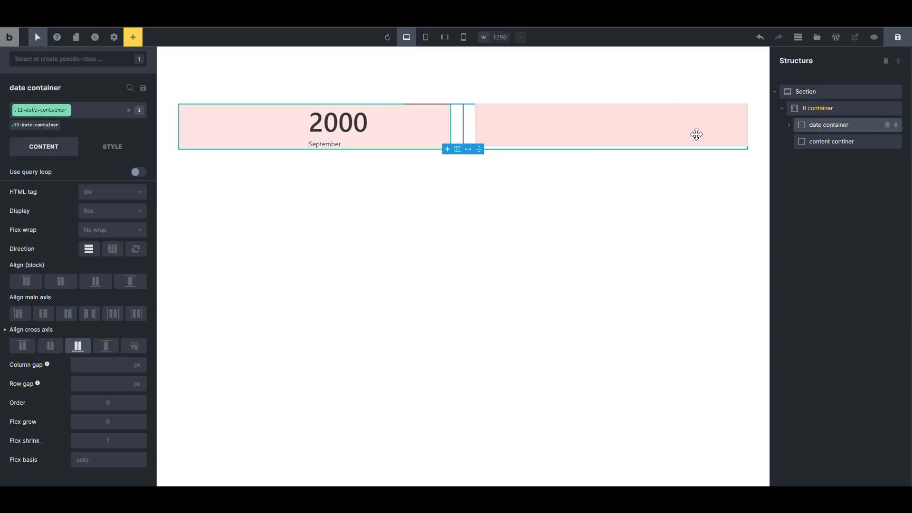
{"action": "left_click", "coordinate": [47, 59]}
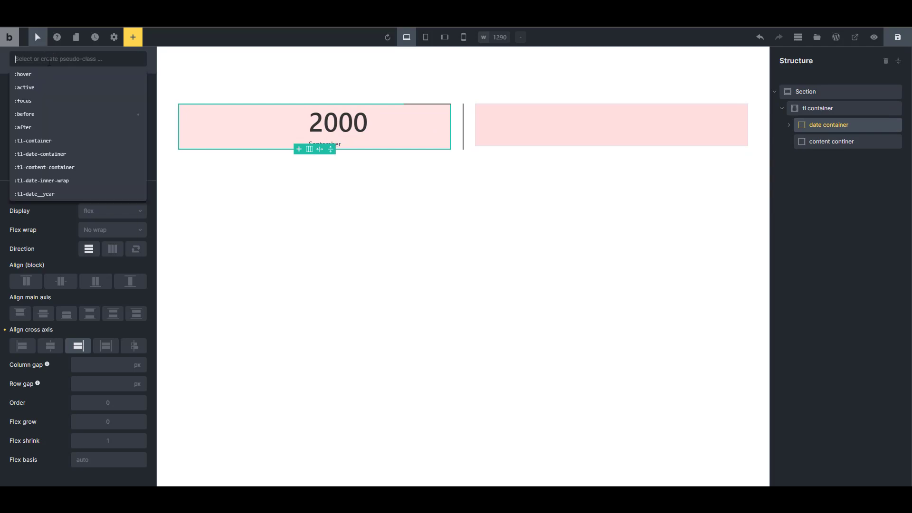
{"action": "left_click", "coordinate": [51, 115]}
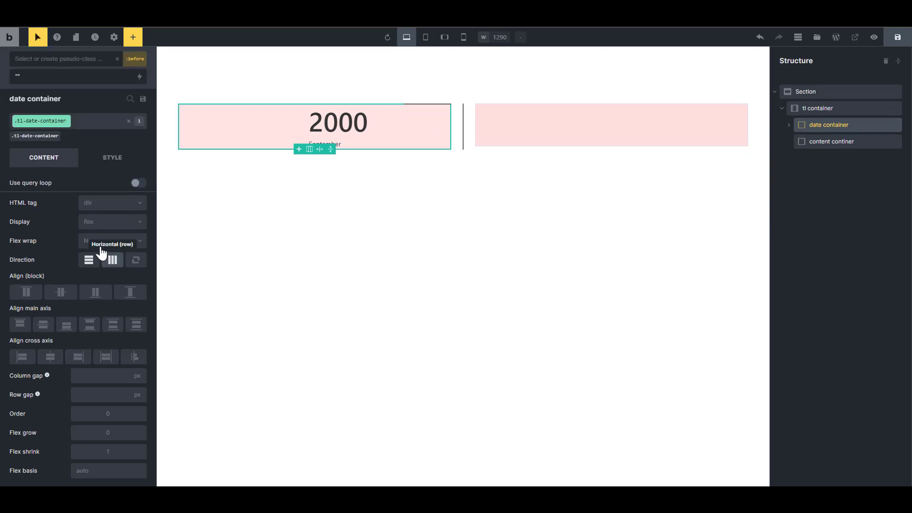
{"action": "left_click", "coordinate": [113, 157]}
{"action": "scroll", "coordinate": [116, 323], "scroll_direction": "down", "scroll_amount": 10}
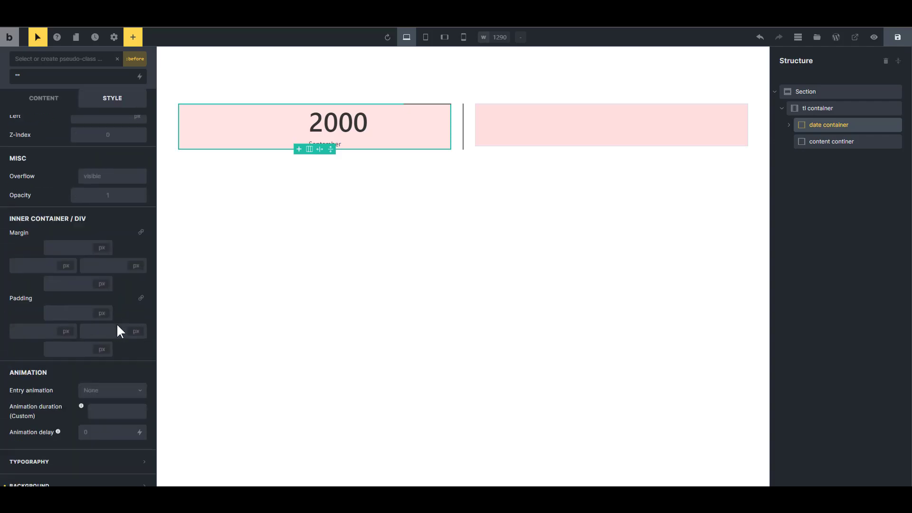
{"action": "scroll", "coordinate": [117, 326], "scroll_direction": "up", "scroll_amount": 3}
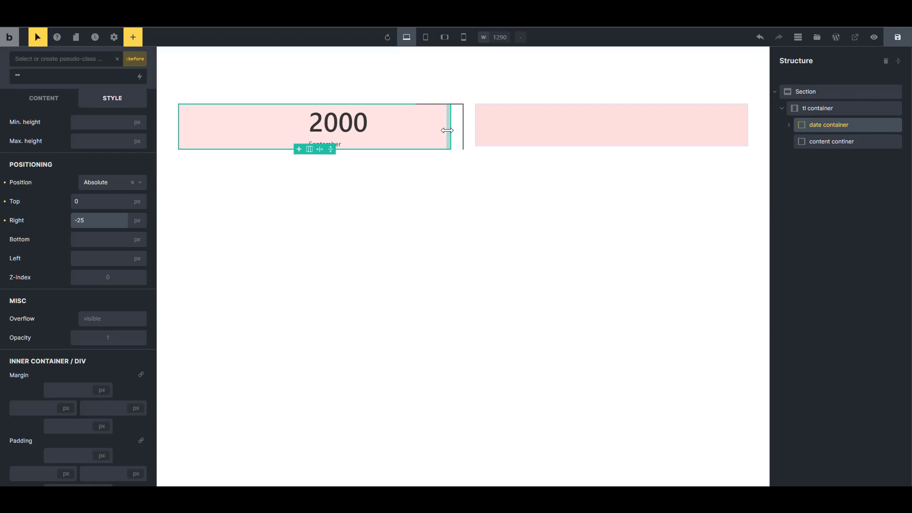
- Check how the date line meets the center line and inspect the elements nested in the date container and its inner wrap
{"action": "left_click", "coordinate": [486, 223]}
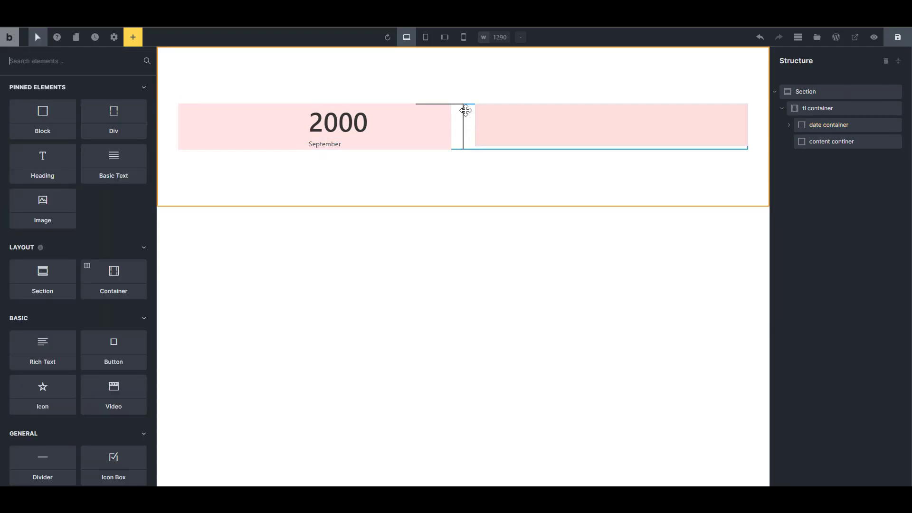
{"action": "left_click", "coordinate": [538, 82]}
{"action": "left_click", "coordinate": [827, 108]}
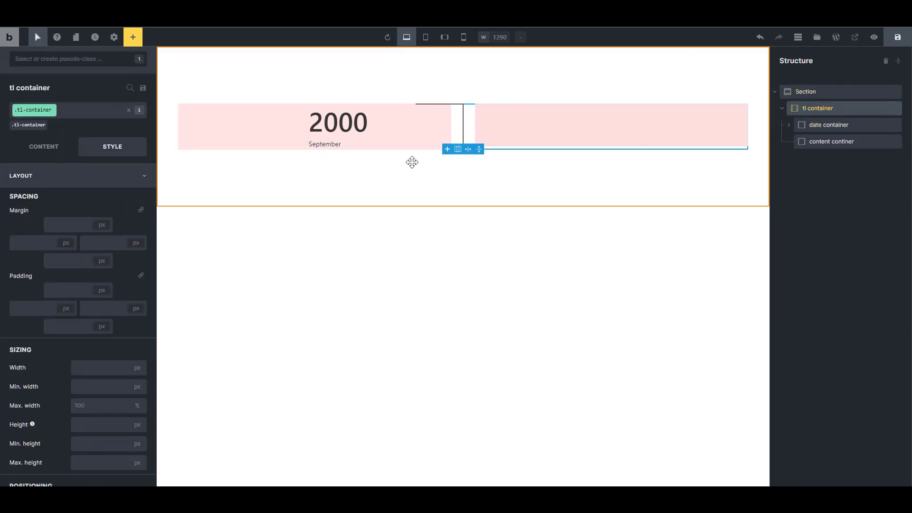
{"action": "left_click", "coordinate": [523, 236]}
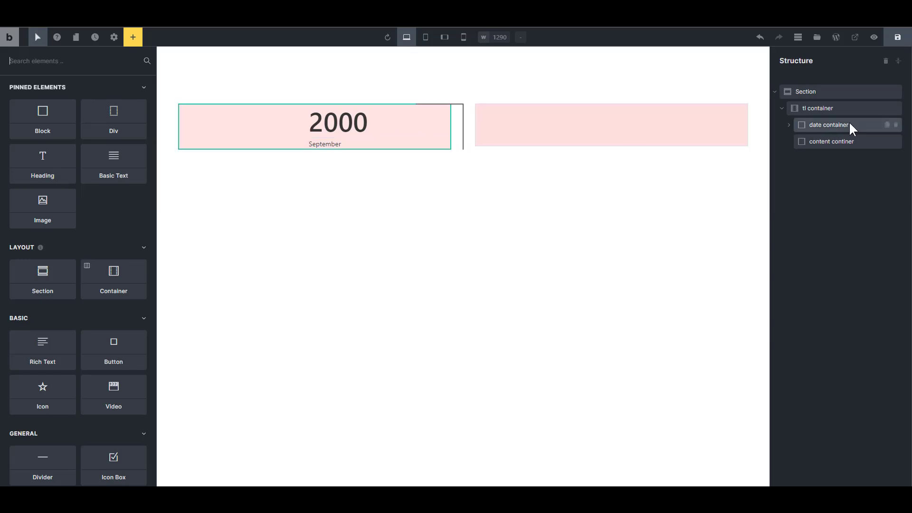
{"action": "left_click", "coordinate": [790, 126]}
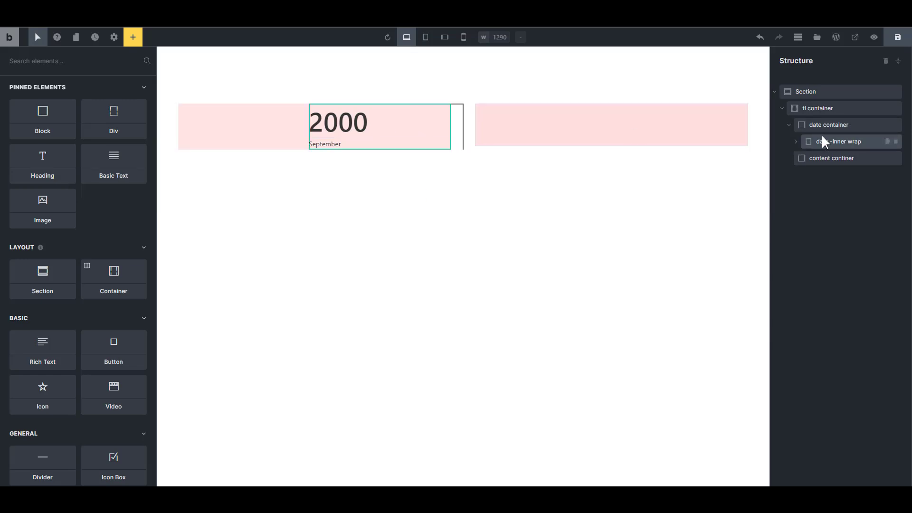
{"action": "left_click", "coordinate": [827, 141]}
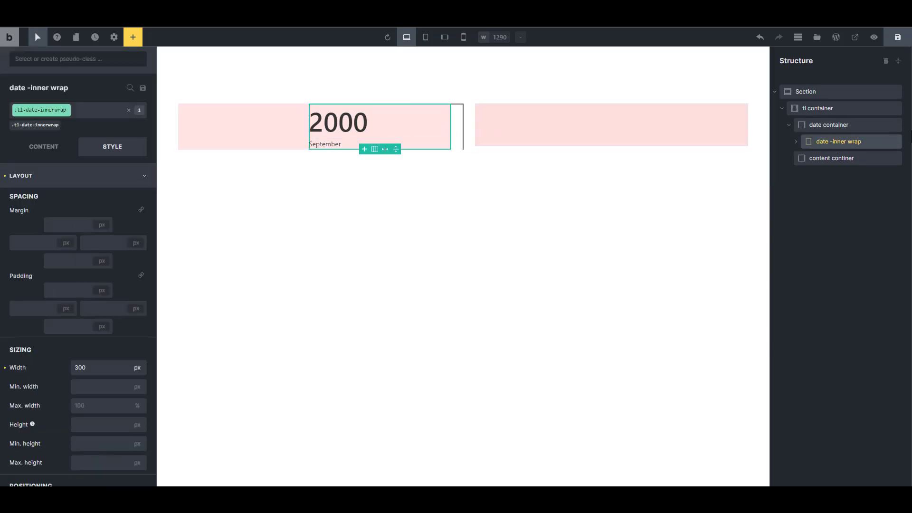
{"action": "left_click", "coordinate": [796, 143]}
{"action": "left_click", "coordinate": [842, 157]}
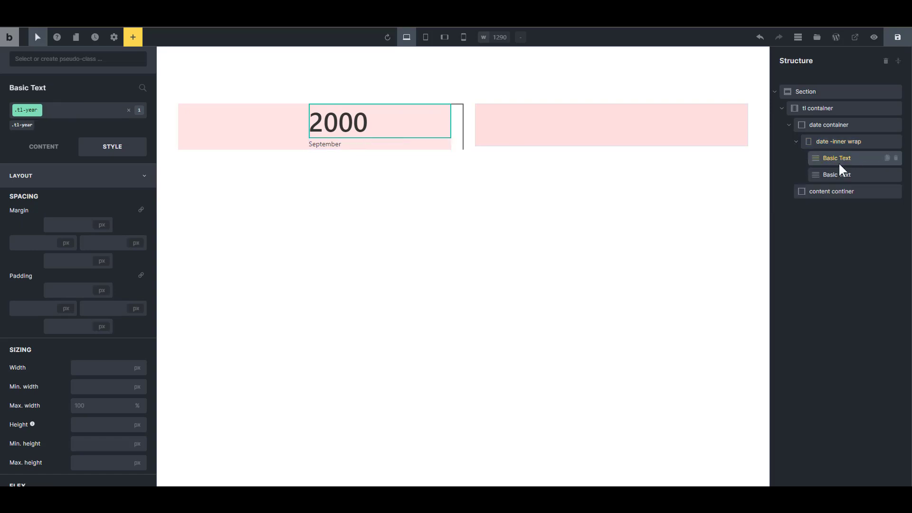
{"action": "left_click", "coordinate": [839, 138]}
{"action": "left_click", "coordinate": [836, 127]}
{"action": "left_click", "coordinate": [836, 140]}
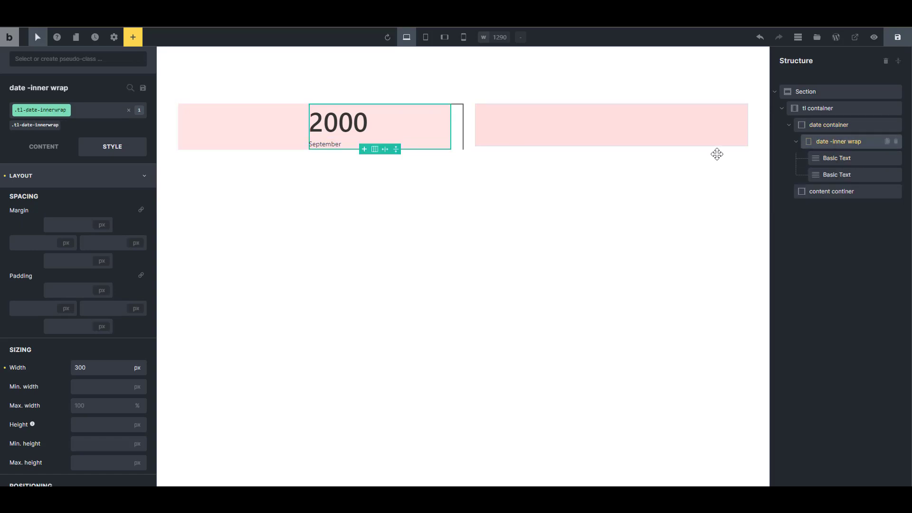
- Remove the pink background color from both the date container and the content container
{"action": "left_click", "coordinate": [826, 126]}
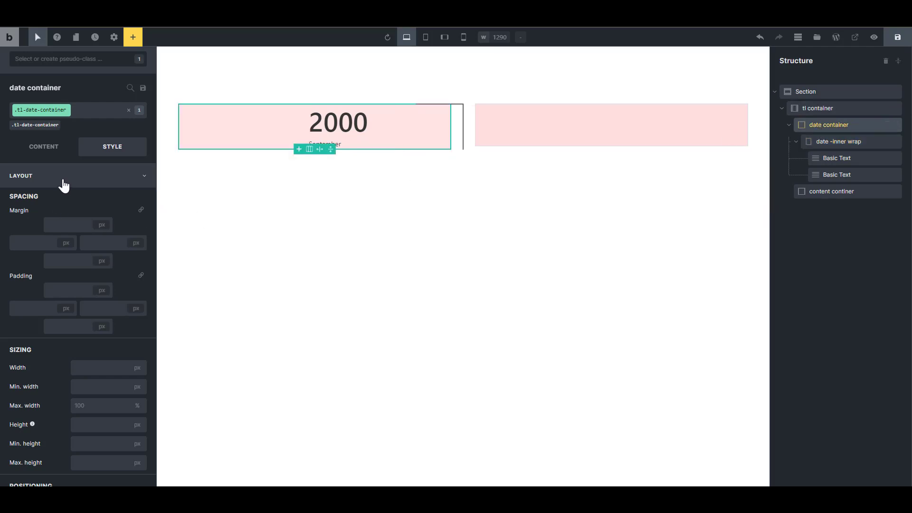
{"action": "left_click", "coordinate": [64, 184]}
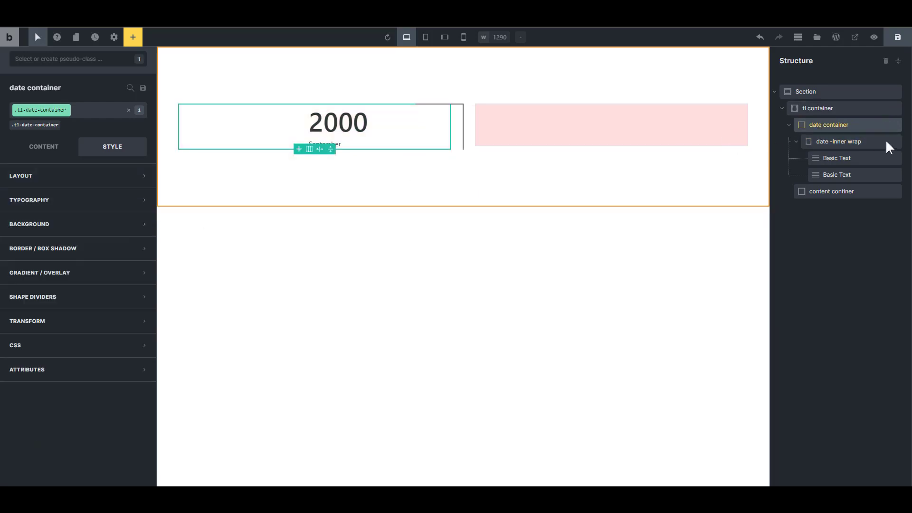
{"action": "left_click", "coordinate": [831, 190]}
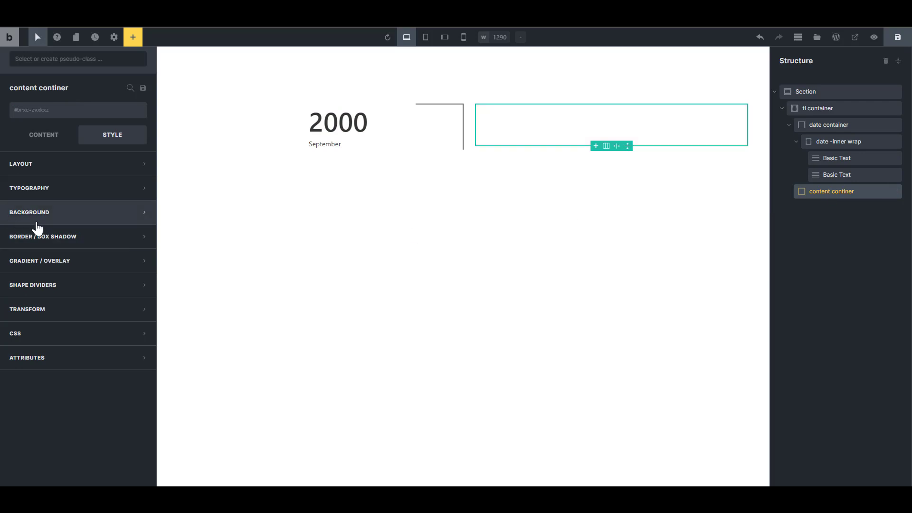
- Set the top margin of the date inner wrap's tl-date-innerwrap class to -35 px
{"action": "left_click", "coordinate": [825, 142]}
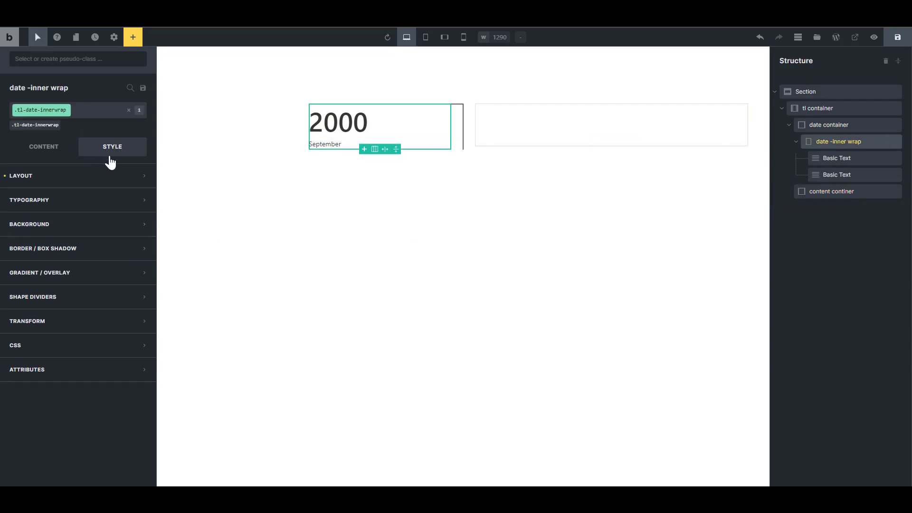
{"action": "left_click", "coordinate": [81, 177]}
{"action": "left_click", "coordinate": [79, 222]}
{"action": "type", "text": "-4"}
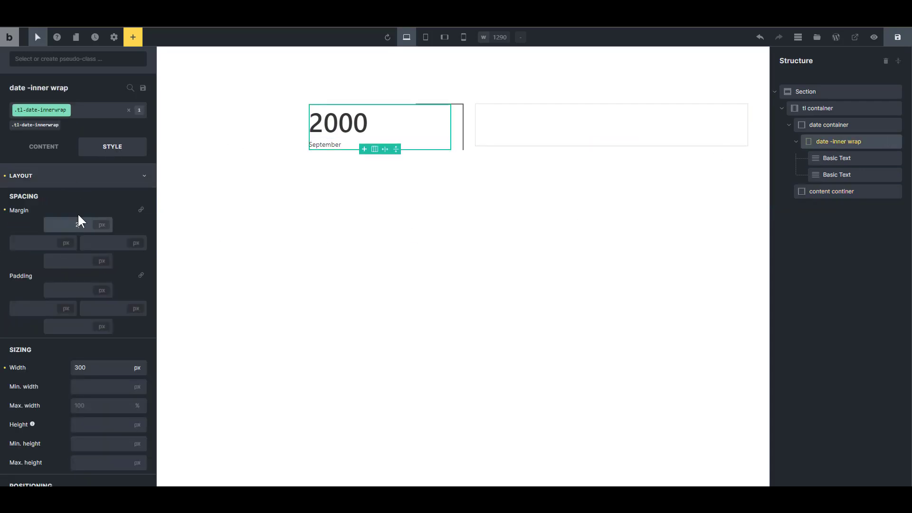
{"action": "key", "text": "Down"}
{"action": "key", "text": "Down"}
{"action": "key", "text": "Down"}
{"action": "key", "text": "Down"}
{"action": "key", "text": "Down"}
{"action": "key", "text": "Down"}
{"action": "key", "text": "Down"}
{"action": "key", "text": "Down"}
{"action": "key", "text": "Down"}
{"action": "key", "text": "Down"}
{"action": "key", "text": "Down"}
{"action": "key", "text": "Down"}
{"action": "key", "text": "Down"}
{"action": "key", "text": "Down"}
{"action": "key", "text": "Down"}
{"action": "key", "text": "Down"}
{"action": "key", "text": "Down"}
{"action": "key", "text": "Down"}
{"action": "key", "text": "Down"}
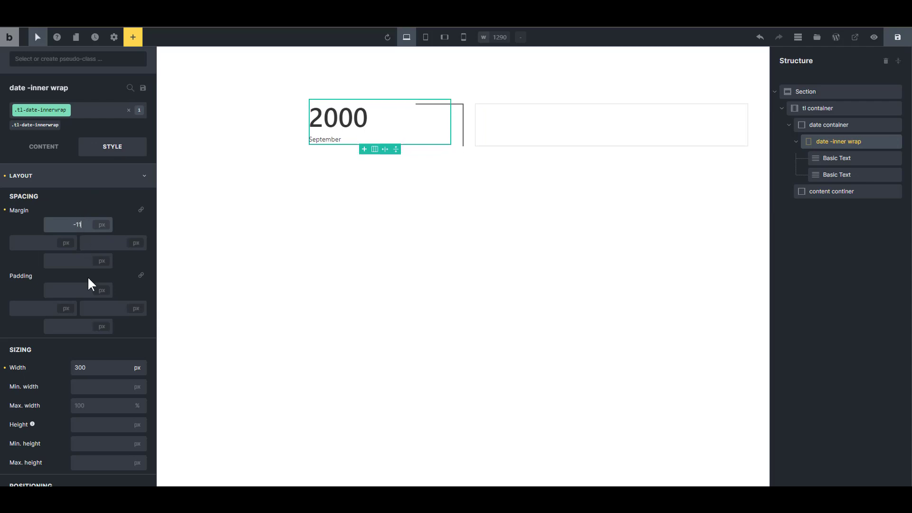
{"action": "key", "text": "Down"}
{"action": "key", "text": "Down"}
{"action": "key", "text": "Down"}
{"action": "key", "text": "Down"}
{"action": "key", "text": "Down"}
{"action": "key", "text": "Down"}
{"action": "key", "text": "Down"}
{"action": "key", "text": "Down"}
{"action": "key", "text": "Down"}
{"action": "key", "text": "Down"}
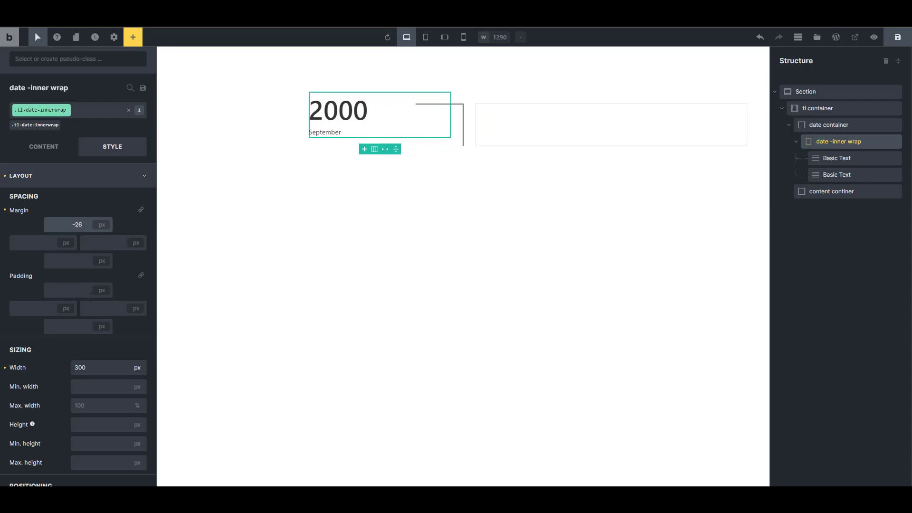
{"action": "key", "text": "Down"}
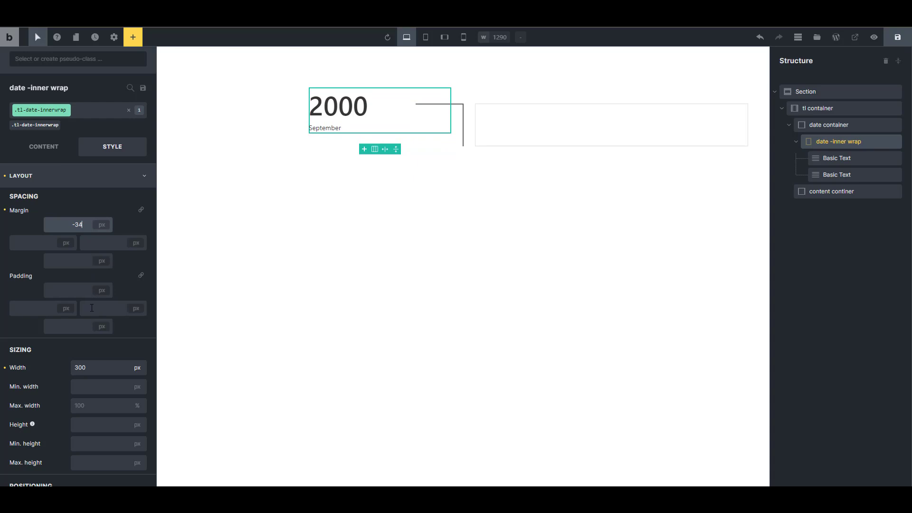
{"action": "key", "text": "Down"}
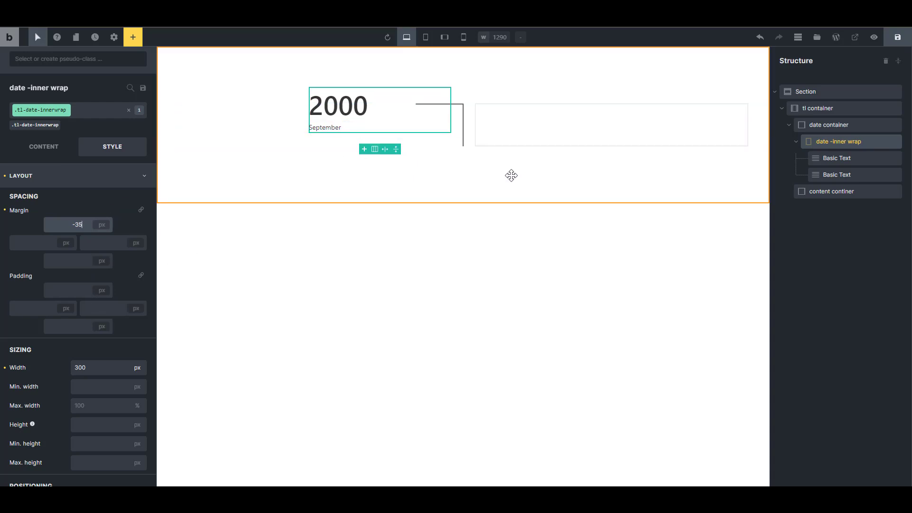
- Add an Image element inside the content container
{"action": "left_click", "coordinate": [595, 117]}
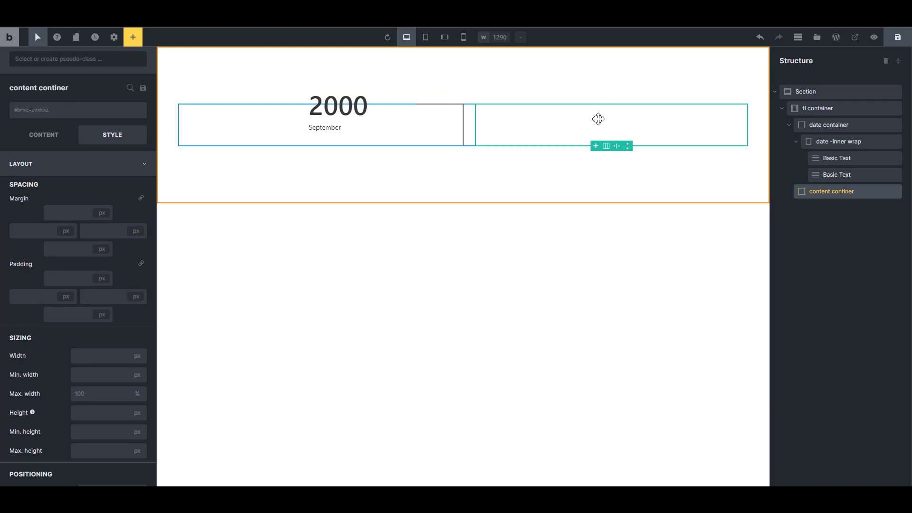
{"action": "left_click", "coordinate": [59, 142]}
{"action": "left_click", "coordinate": [111, 137]}
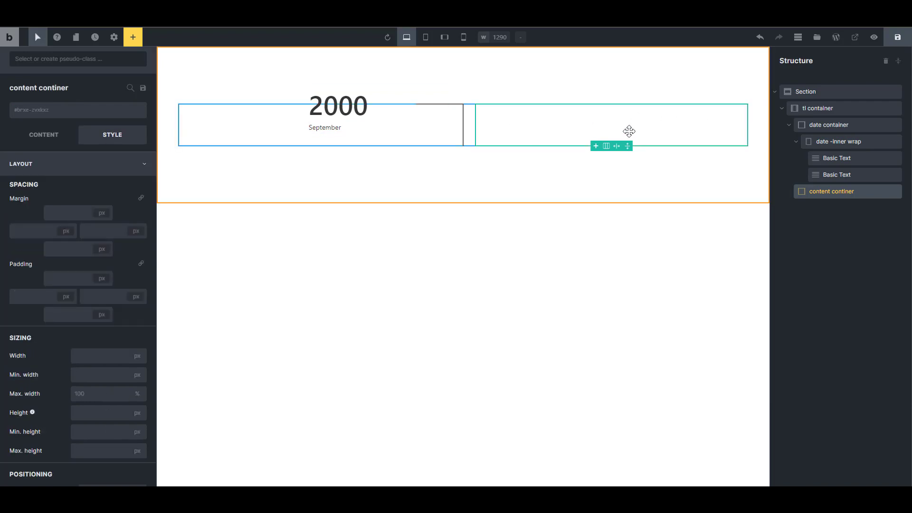
{"action": "left_click", "coordinate": [37, 38]}
{"action": "left_click", "coordinate": [142, 46]}
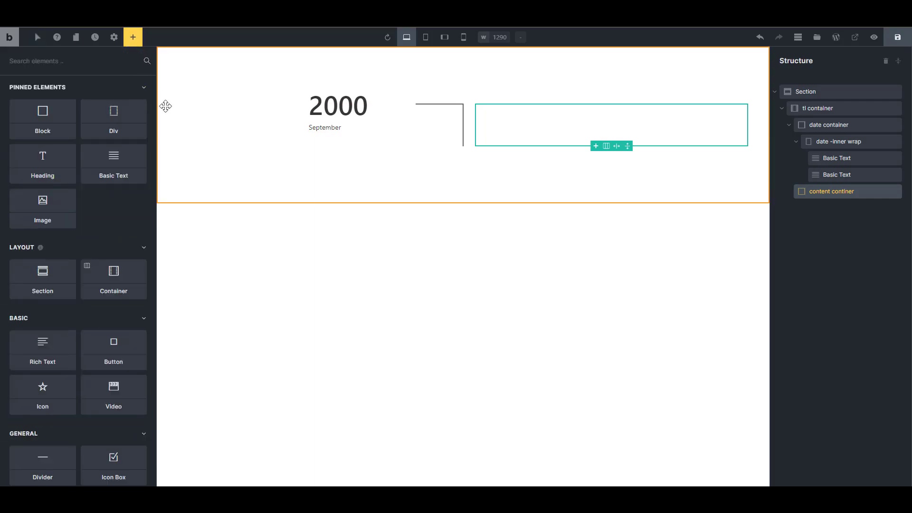
{"action": "left_click", "coordinate": [54, 212]}
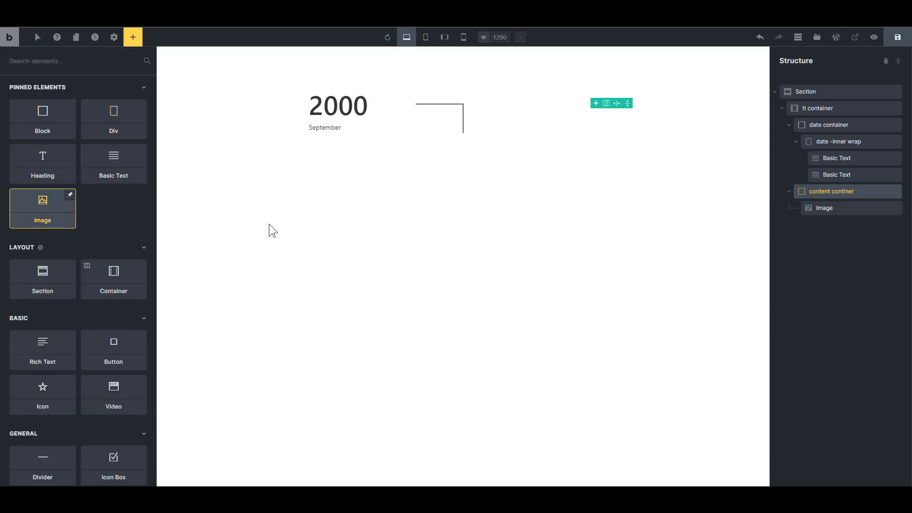
- Create the class tl-image on the new Image element
{"action": "left_click", "coordinate": [844, 210]}
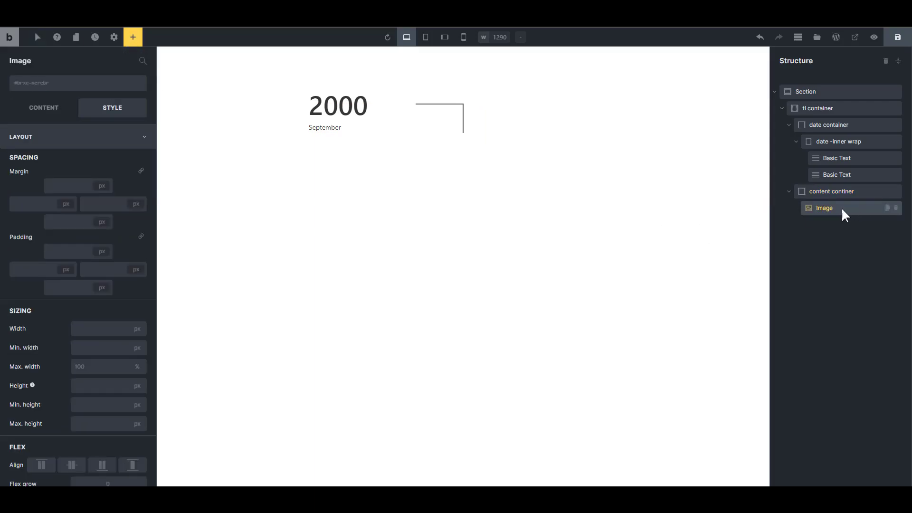
{"action": "left_click", "coordinate": [77, 89]}
{"action": "type", "text": "tl-image"}
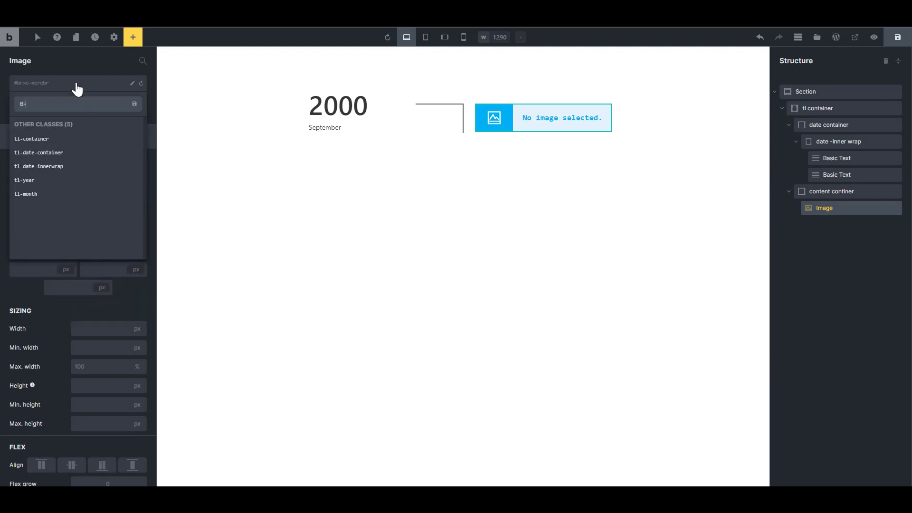
{"action": "key", "text": "Return"}
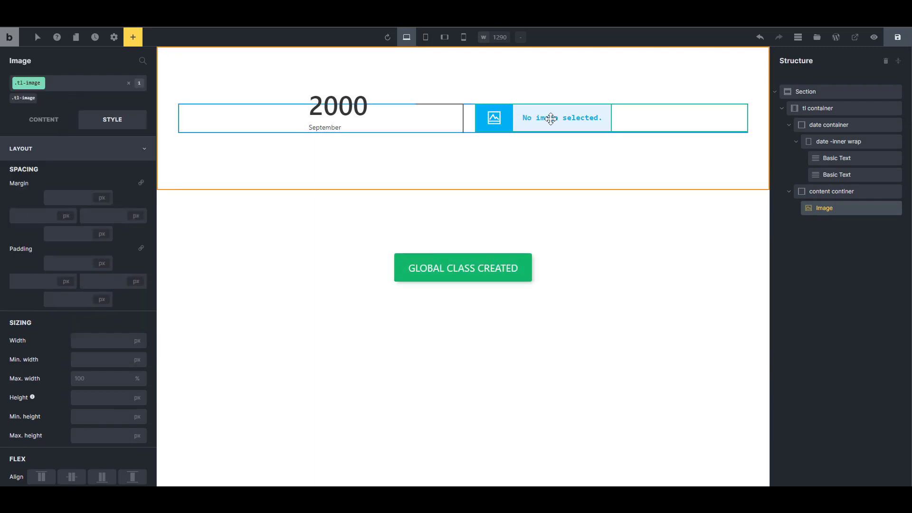
- Fill the Image element, at ID level instead of its class, with timeline-1.jpg from the media library
{"action": "left_click", "coordinate": [29, 83]}
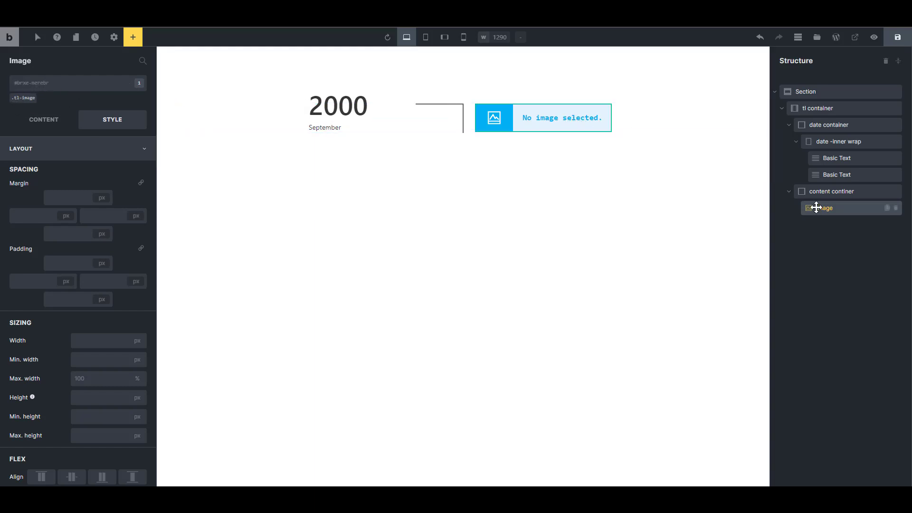
{"action": "left_click", "coordinate": [47, 125]}
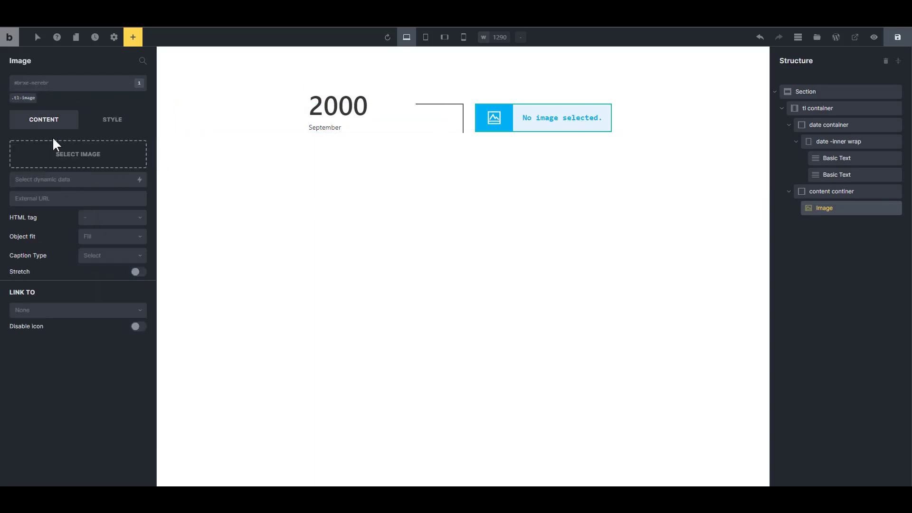
{"action": "left_click", "coordinate": [69, 165]}
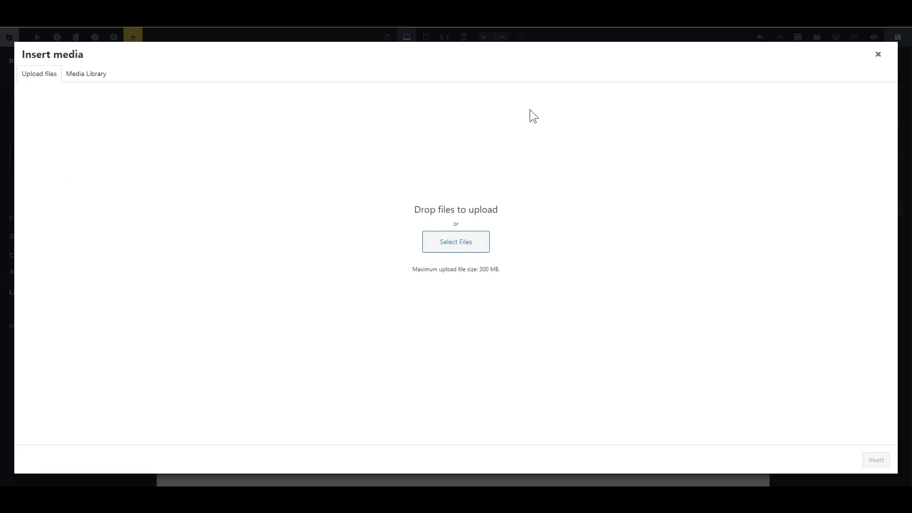
{"action": "left_click", "coordinate": [86, 74]}
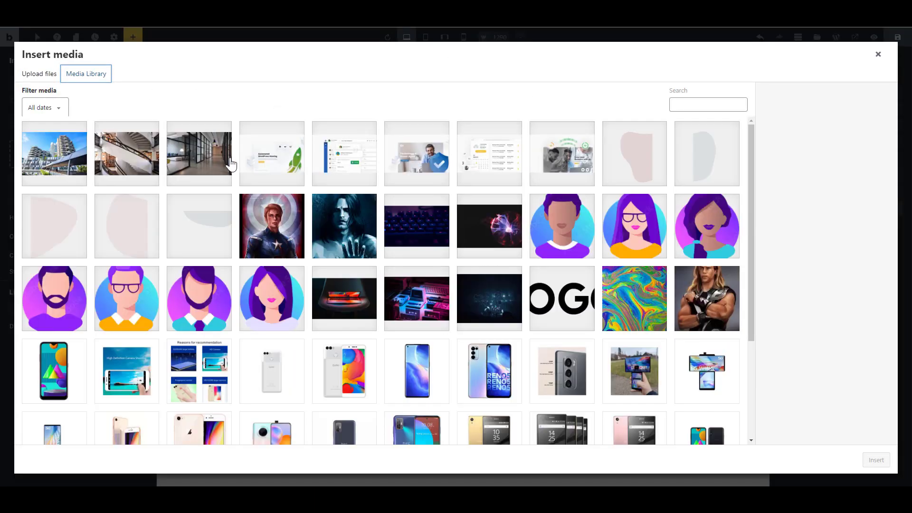
{"action": "left_click", "coordinate": [146, 171]}
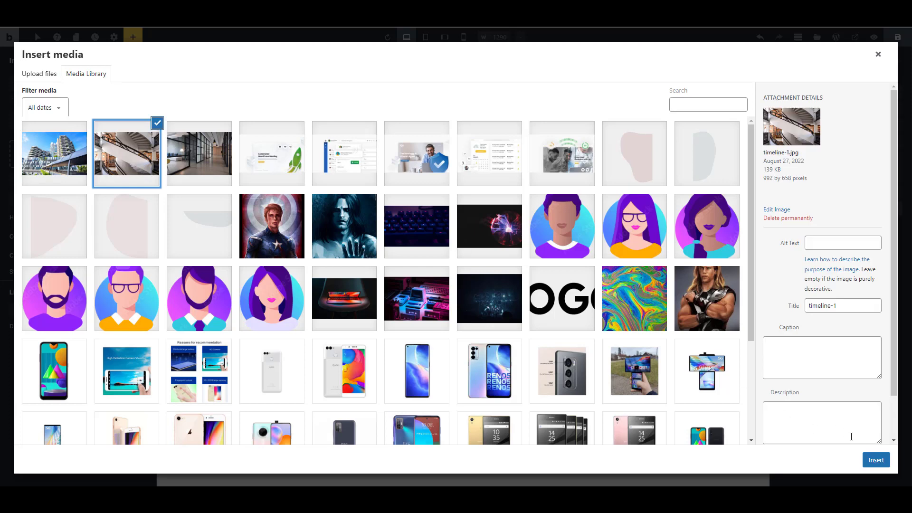
{"action": "left_click", "coordinate": [877, 460]}
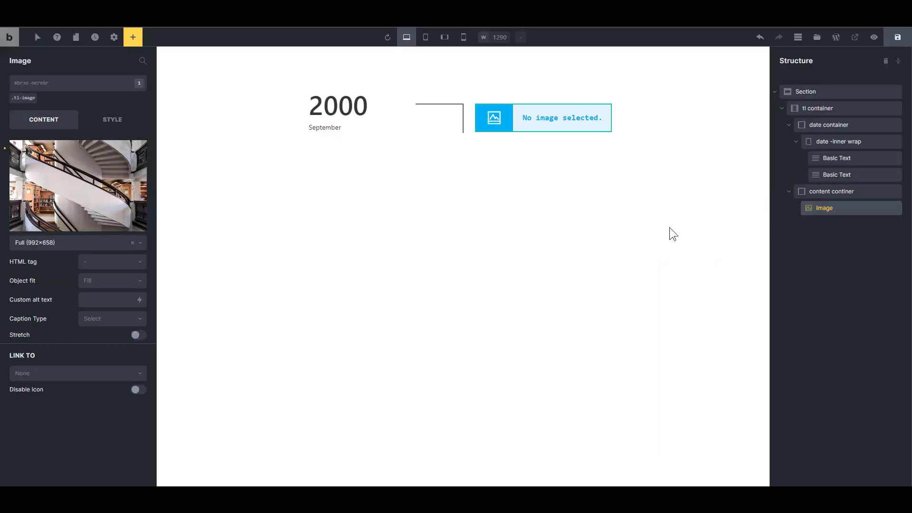
{"action": "left_click", "coordinate": [583, 385]}
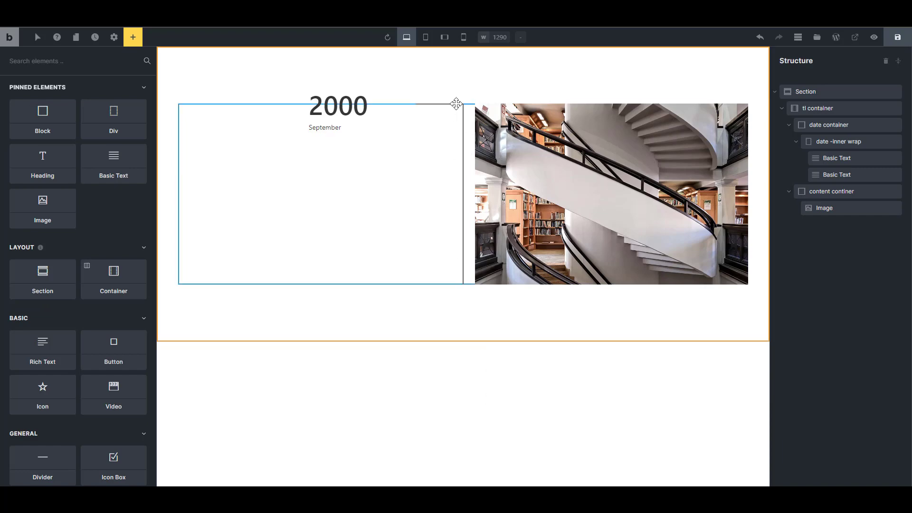
- Following the reference timeline, add a Heading and a Basic Text below the image, with the heading above the text
{"action": "left_click", "coordinate": [840, 210]}
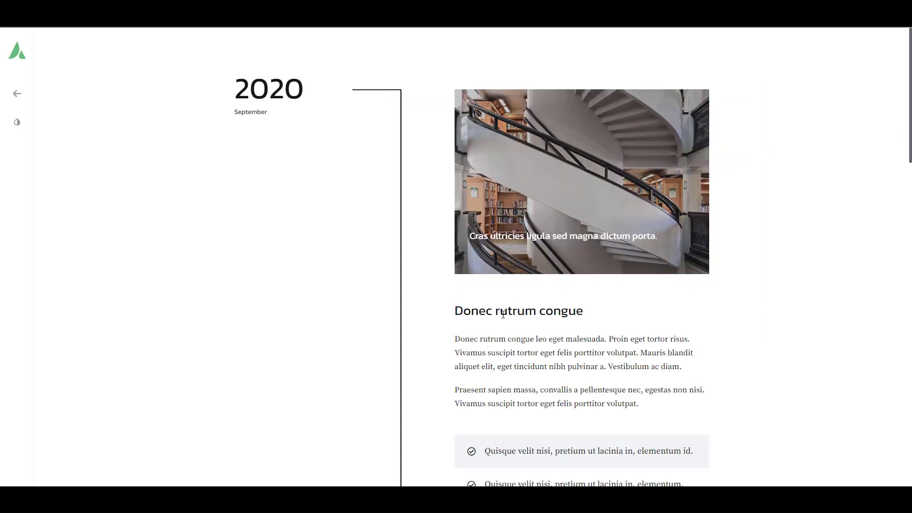
{"action": "left_click_drag", "start_coordinate": [483, 311], "coordinate": [561, 338]}
{"action": "scroll", "coordinate": [560, 323], "scroll_direction": "down", "scroll_amount": 1}
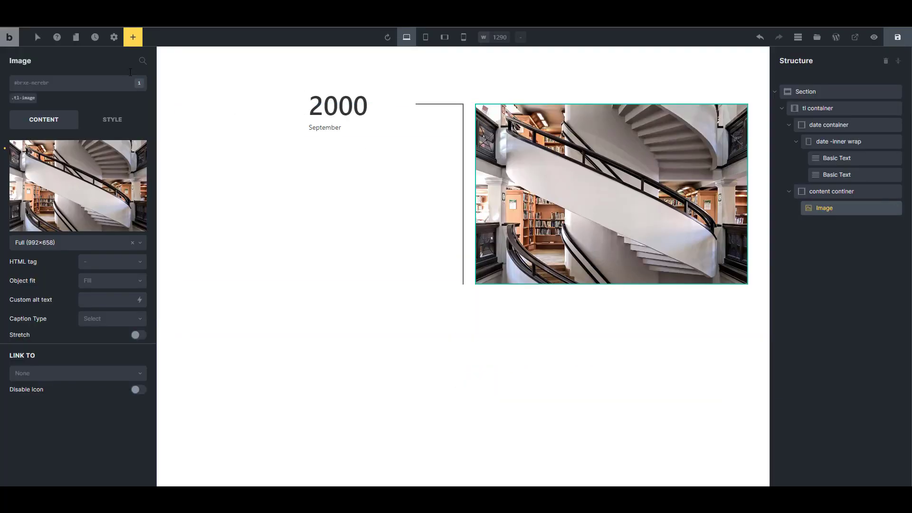
{"action": "left_click", "coordinate": [135, 41]}
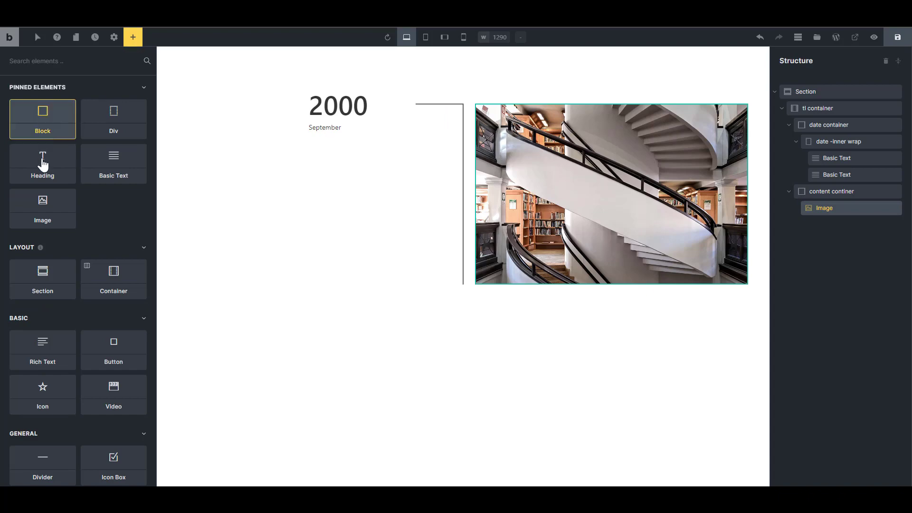
{"action": "left_click", "coordinate": [41, 163]}
{"action": "left_click", "coordinate": [104, 174]}
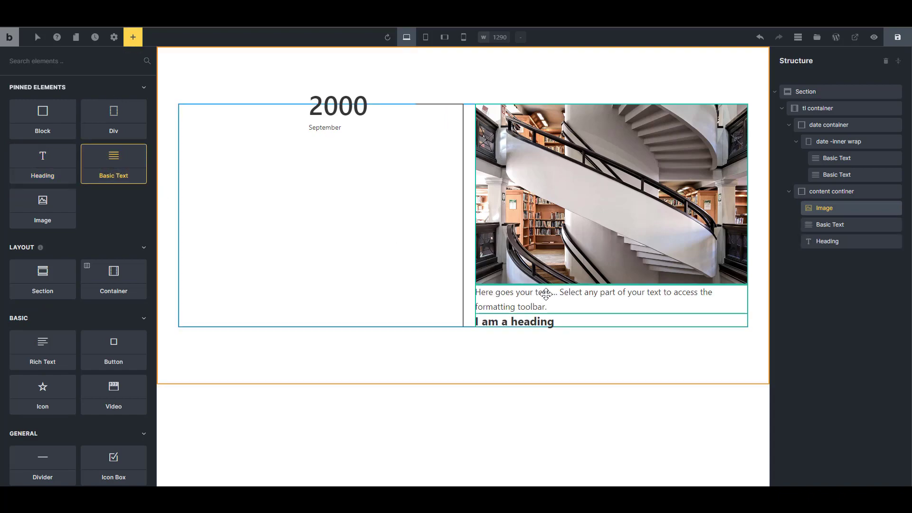
{"action": "left_click_drag", "start_coordinate": [827, 232], "coordinate": [831, 227]}
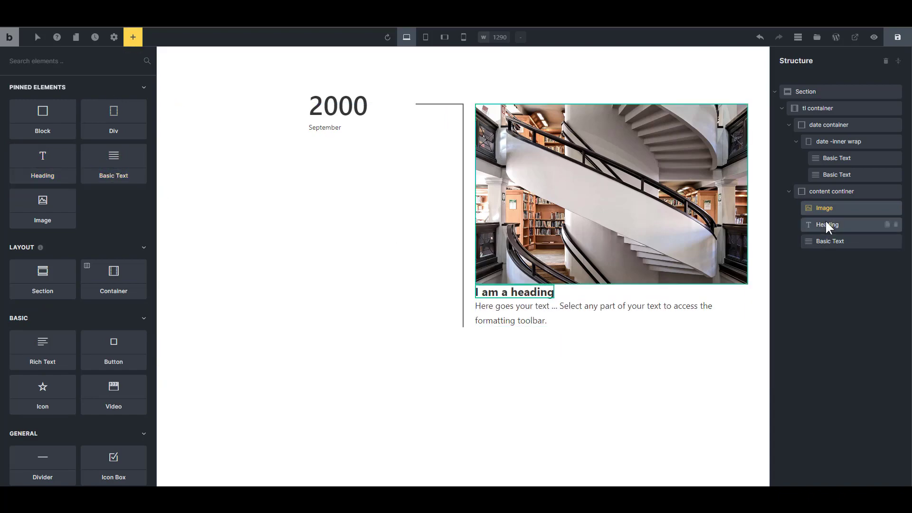
- Create the class tl-title on the heading in the content container
{"action": "left_click", "coordinate": [831, 225]}
{"action": "left_click", "coordinate": [58, 82]}
{"action": "type", "text": "tl"}
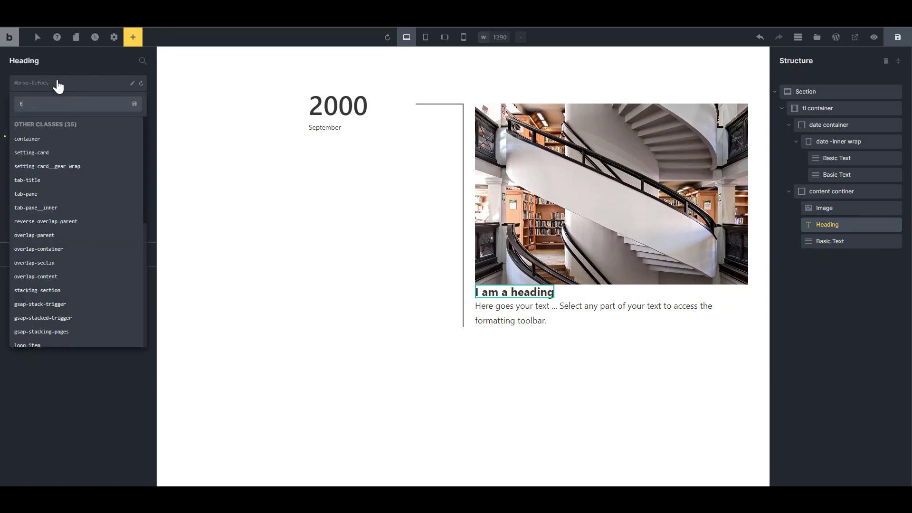
{"action": "type", "text": "-"}
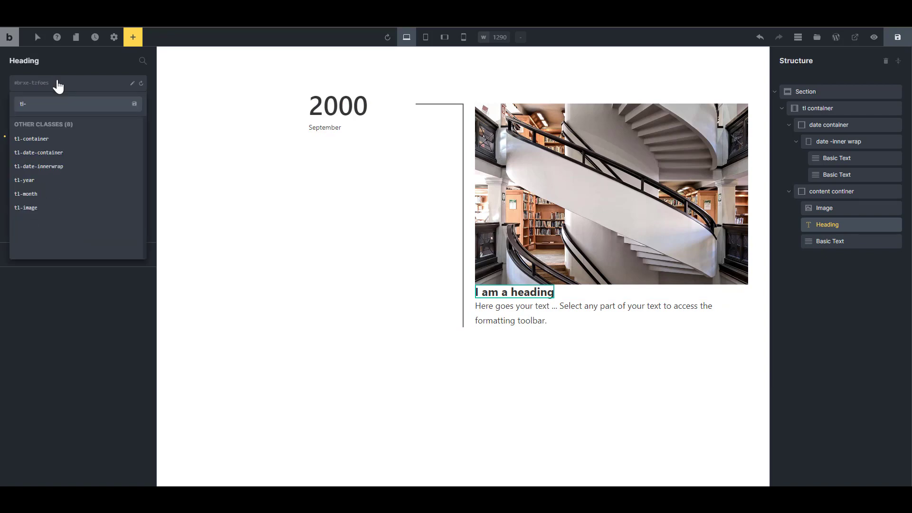
{"action": "type", "text": "title"}
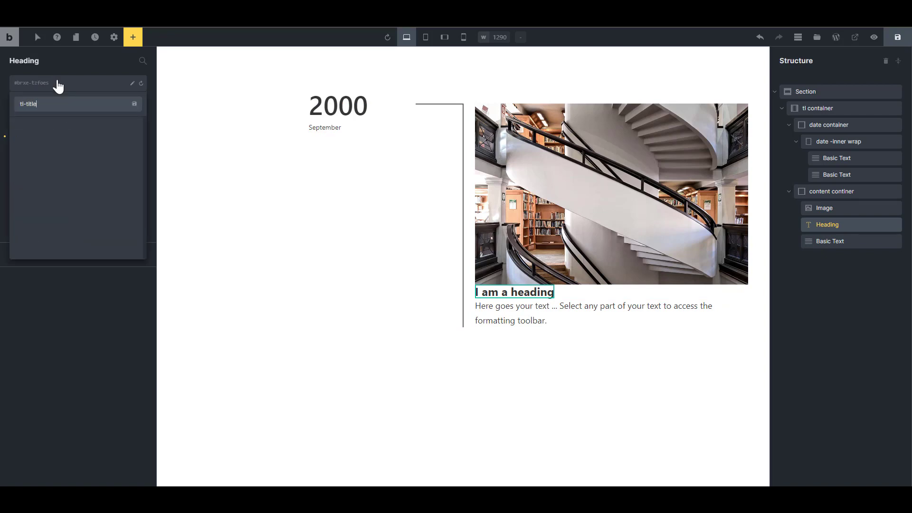
{"action": "key", "text": "Return"}
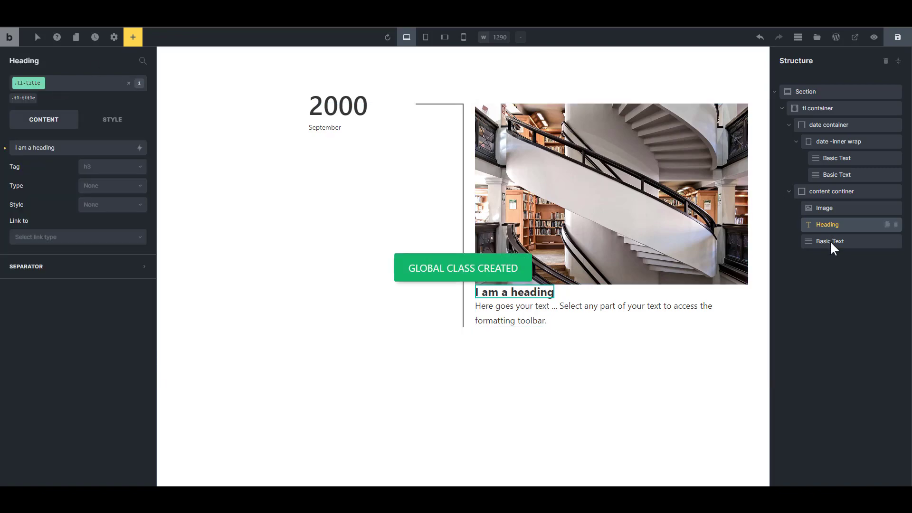
- Create the class tl-body on the Basic Text below the heading
{"action": "left_click", "coordinate": [830, 242]}
{"action": "left_click", "coordinate": [45, 83]}
{"action": "type", "text": "t"}
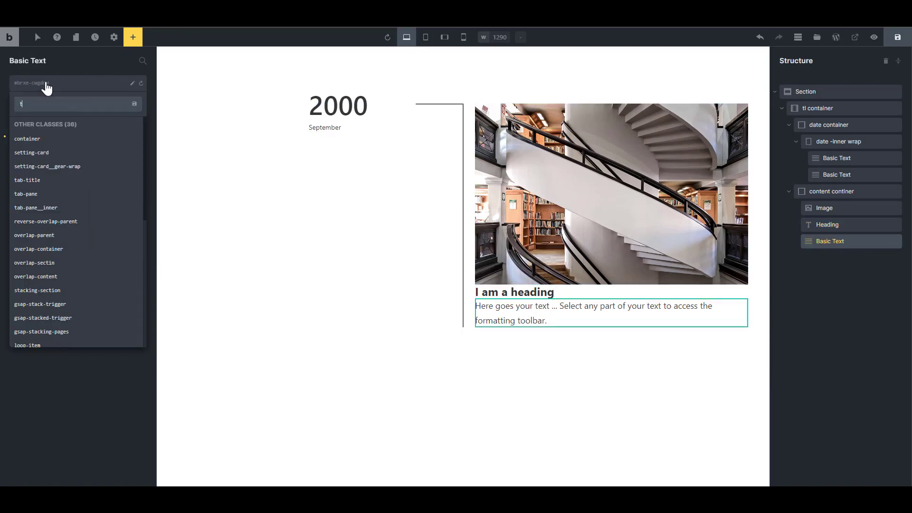
{"action": "type", "text": "l-body"}
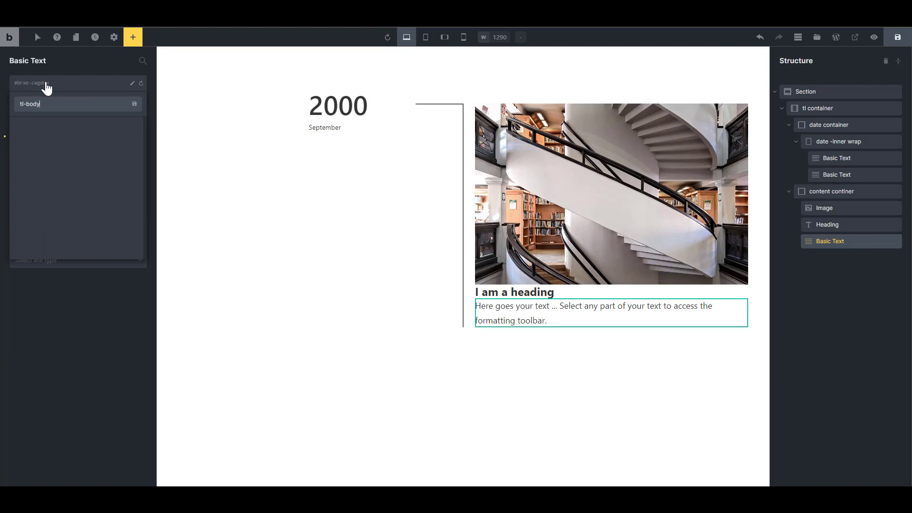
{"action": "key", "text": "Return"}
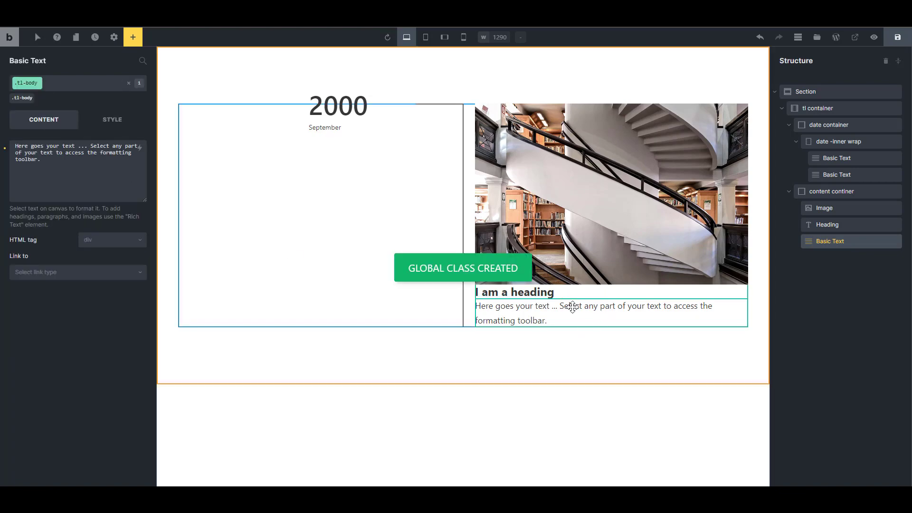
- Set the content container's row gap to 10 px
{"action": "left_click", "coordinate": [828, 192]}
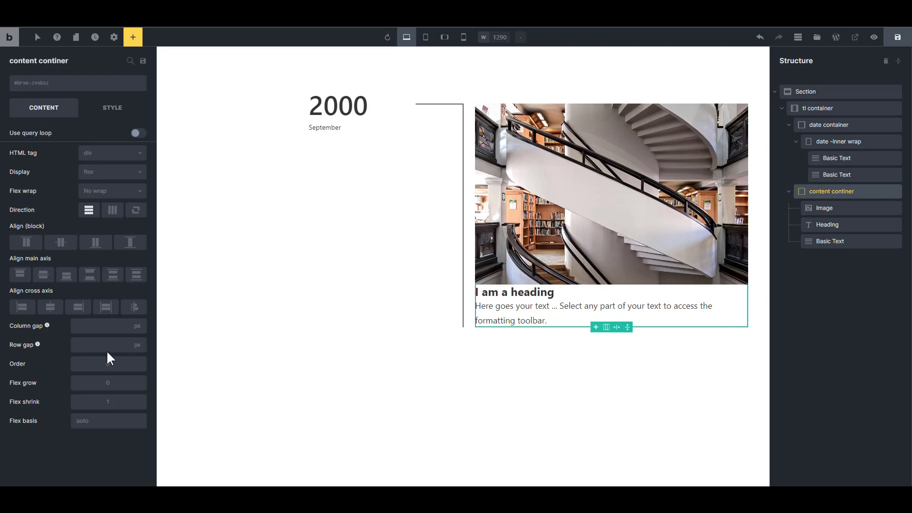
{"action": "type", "text": "50"}
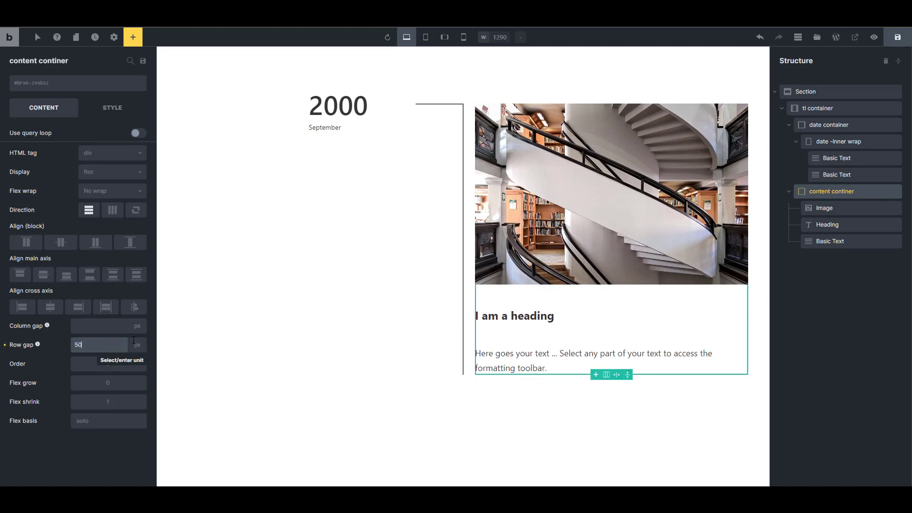
{"action": "type", "text": "10"}
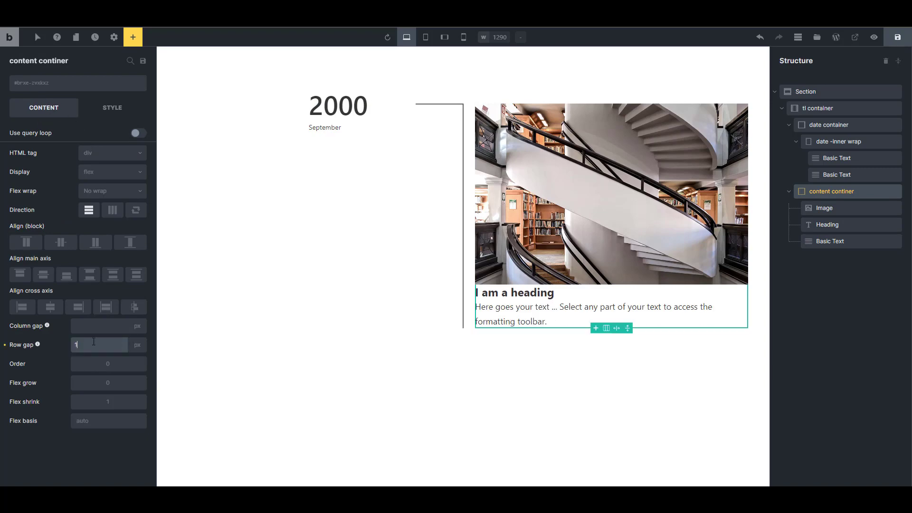
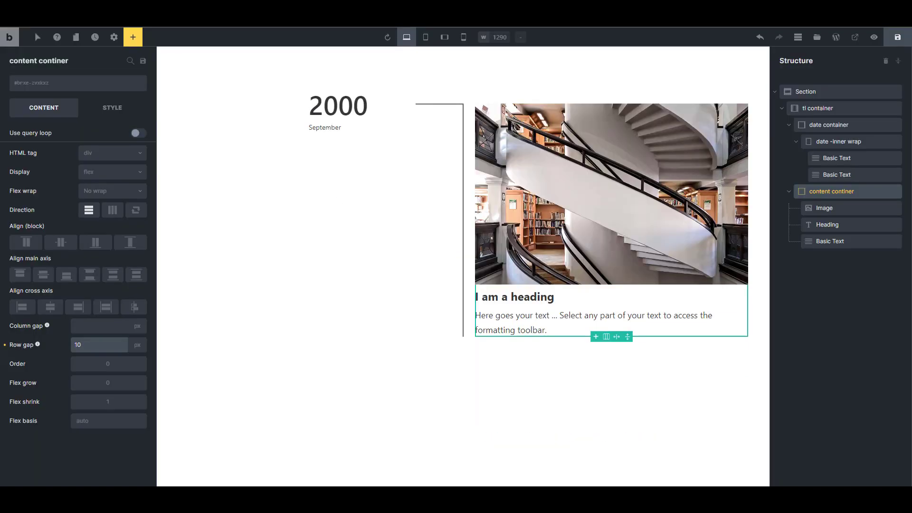
- Set the content container's row gap to 20 px and give its heading a 30 px top margin
{"action": "type", "text": "20"}
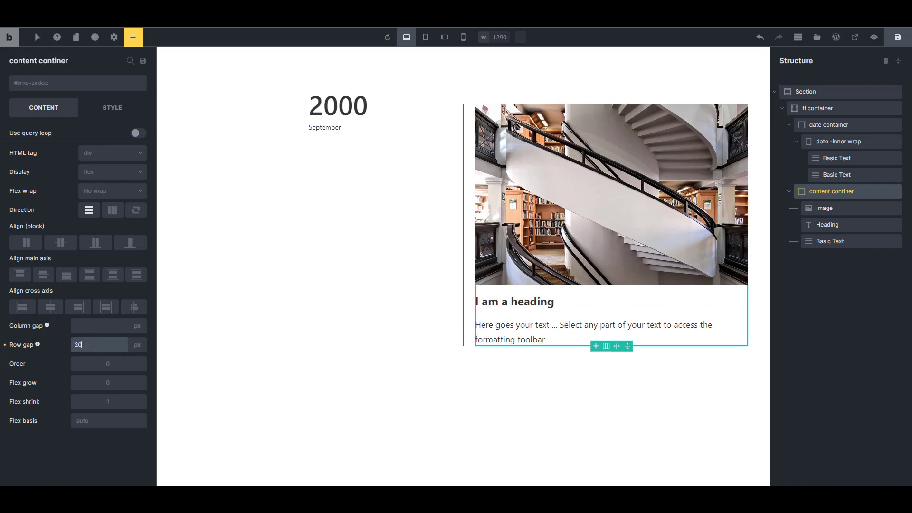
{"action": "left_click", "coordinate": [827, 209]}
{"action": "left_click", "coordinate": [829, 224]}
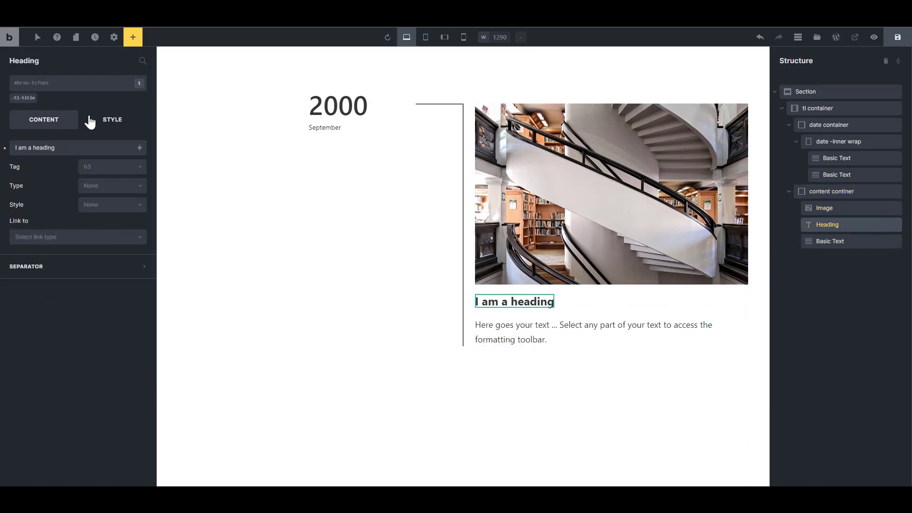
{"action": "left_click", "coordinate": [105, 119]}
{"action": "left_click", "coordinate": [77, 197]}
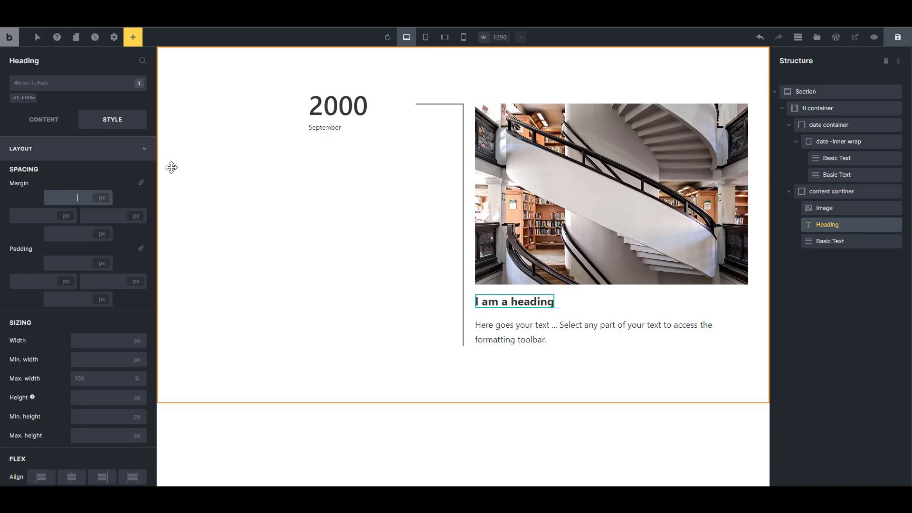
{"action": "type", "text": "20"}
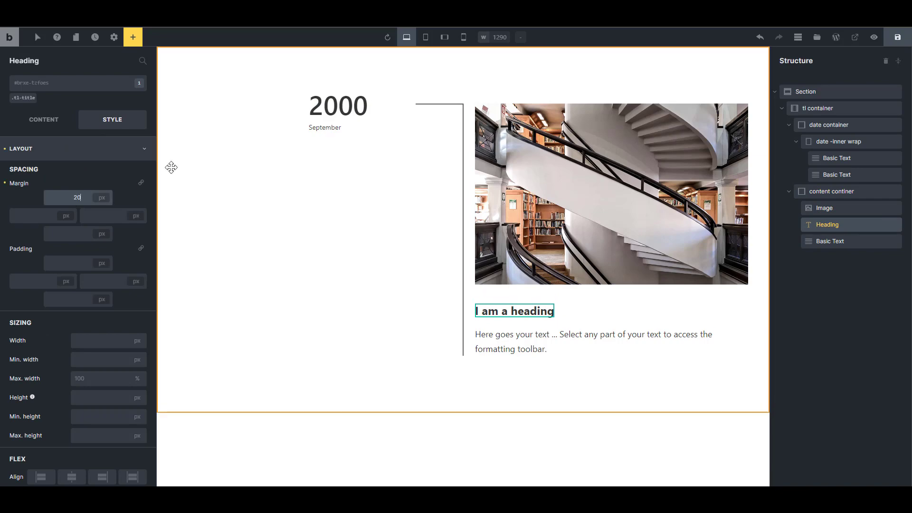
{"action": "key", "text": "shift+Up"}
{"action": "key", "text": "shift+Up"}
{"action": "key", "text": "shift+Up"}
{"action": "key", "text": "shift+Up"}
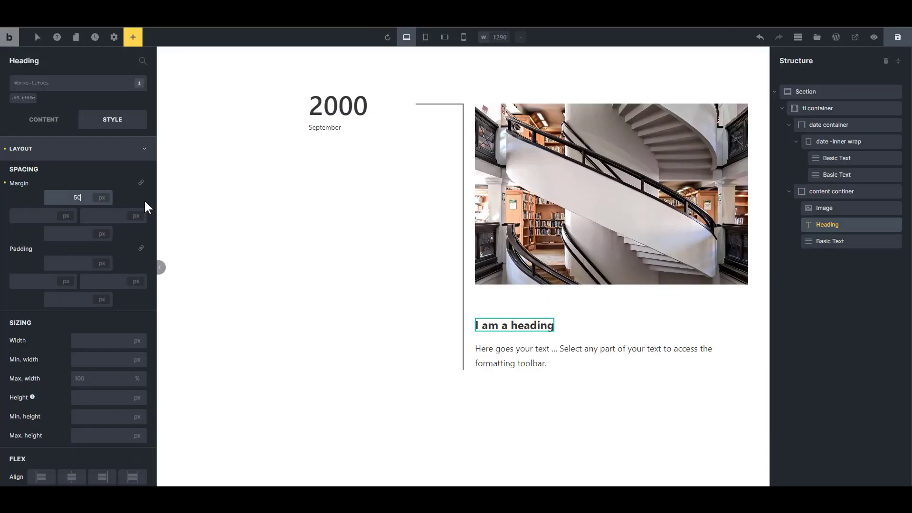
{"action": "left_click", "coordinate": [109, 198]}
{"action": "double_click", "coordinate": [72, 197]}
{"action": "type", "text": "30"}
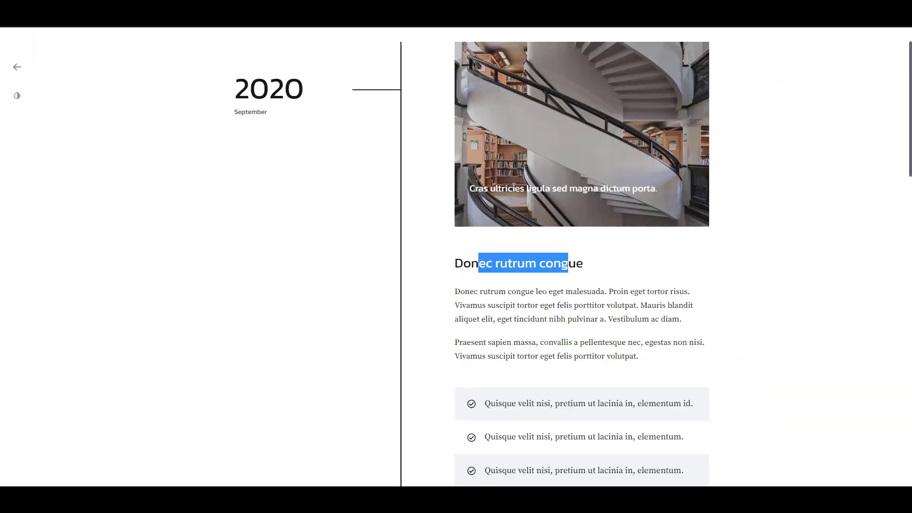
- Replace the heading's text with "Donec rutrum congue", copied from the reference timeline
{"action": "left_click_drag", "start_coordinate": [568, 264], "coordinate": [583, 264]}
{"action": "triple_click", "coordinate": [557, 257]}
{"action": "key", "text": "ctrl+c"}
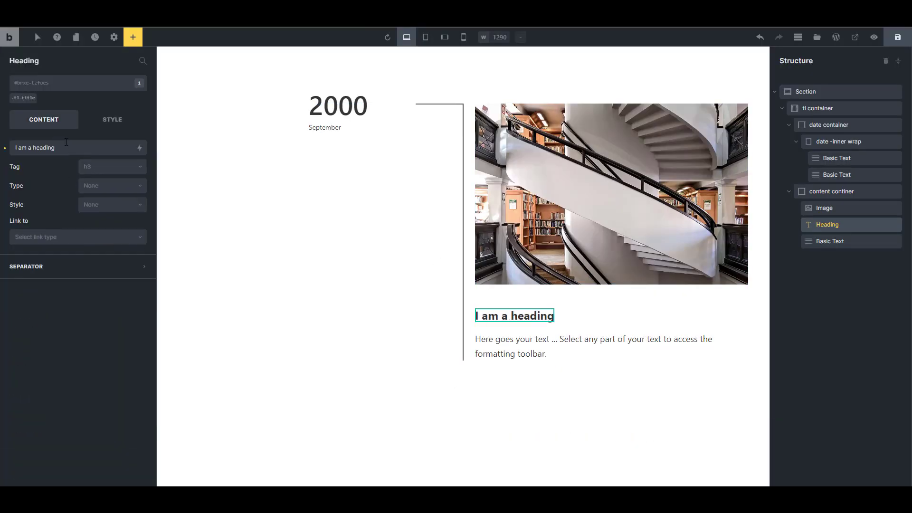
{"action": "left_click", "coordinate": [66, 142]}
{"action": "key", "text": "ctrl+a"}
{"action": "key", "text": "ctrl+v"}
- Set the font size of the tl-body class to 16 px on the Basic Text below the heading
{"action": "left_click", "coordinate": [512, 357]}
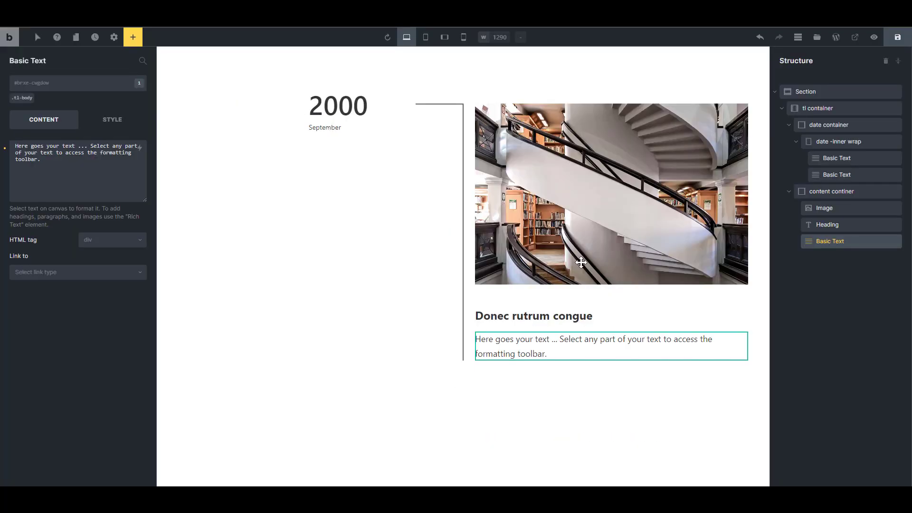
{"action": "left_click", "coordinate": [16, 100]}
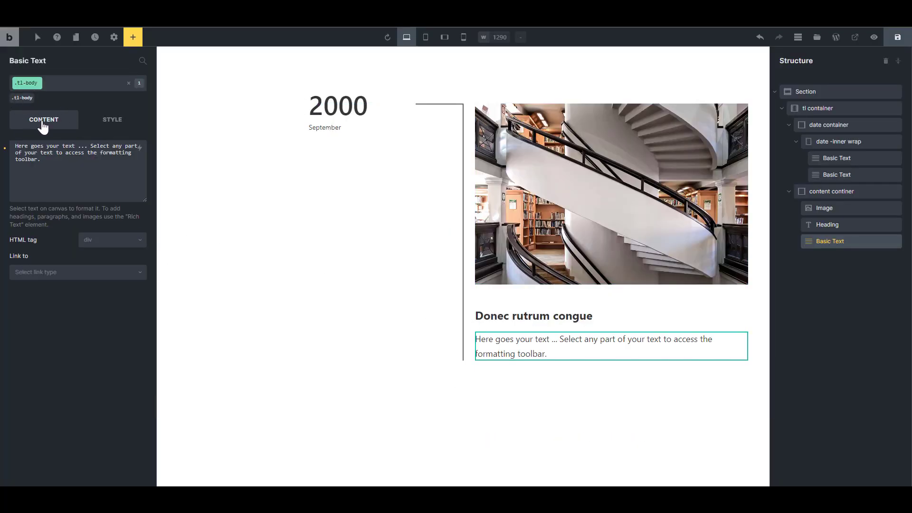
{"action": "left_click", "coordinate": [113, 125]}
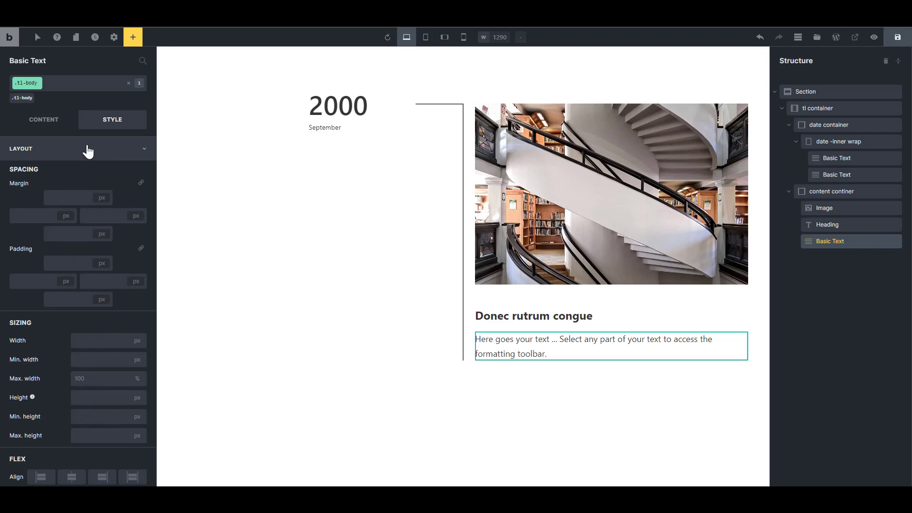
{"action": "left_click", "coordinate": [88, 150]}
{"action": "left_click", "coordinate": [74, 176]}
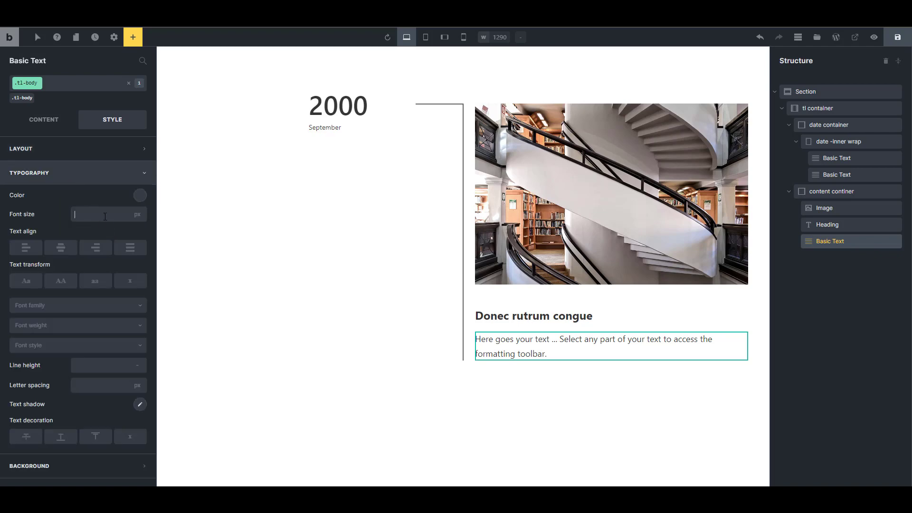
{"action": "left_click", "coordinate": [107, 216]}
{"action": "type", "text": "14"}
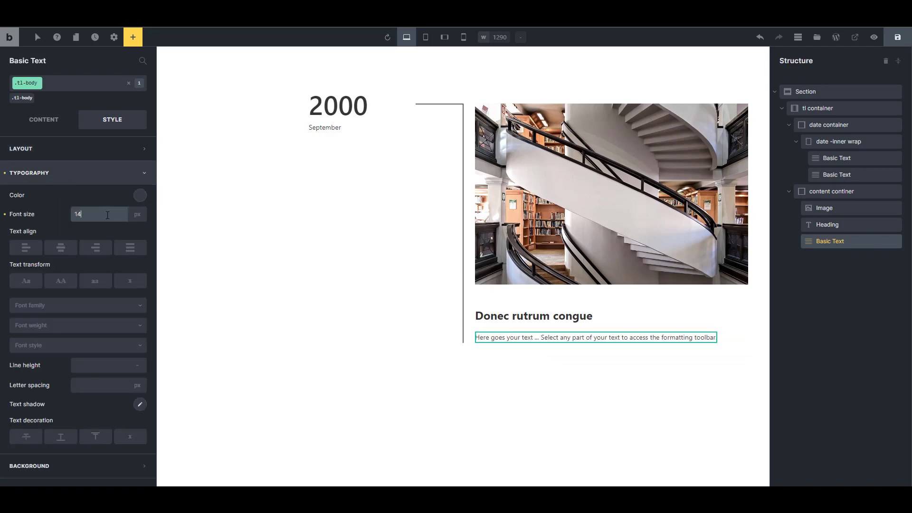
{"action": "type", "text": "16"}
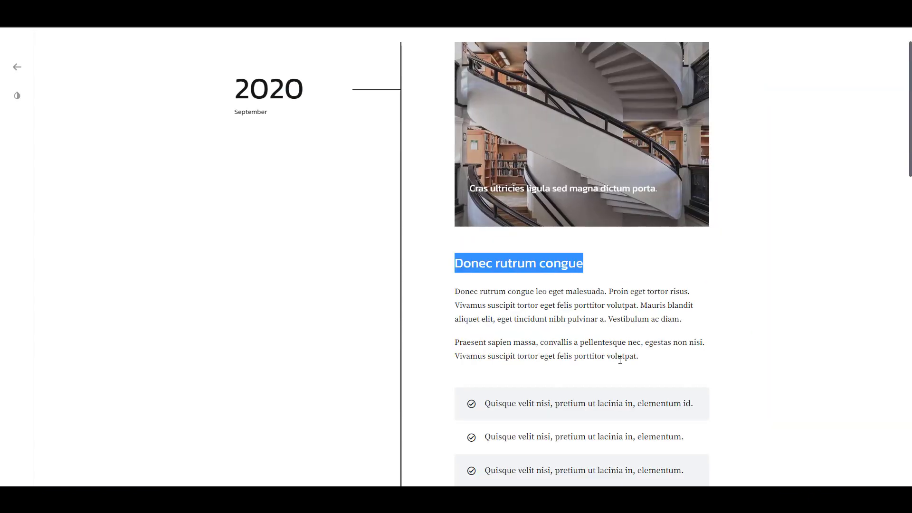
- Copy the two paragraphs below the reference heading and paste them over the placeholder in the tl-body Basic Text
{"action": "left_click_drag", "start_coordinate": [639, 359], "coordinate": [460, 293]}
{"action": "key", "text": "ctrl+c"}
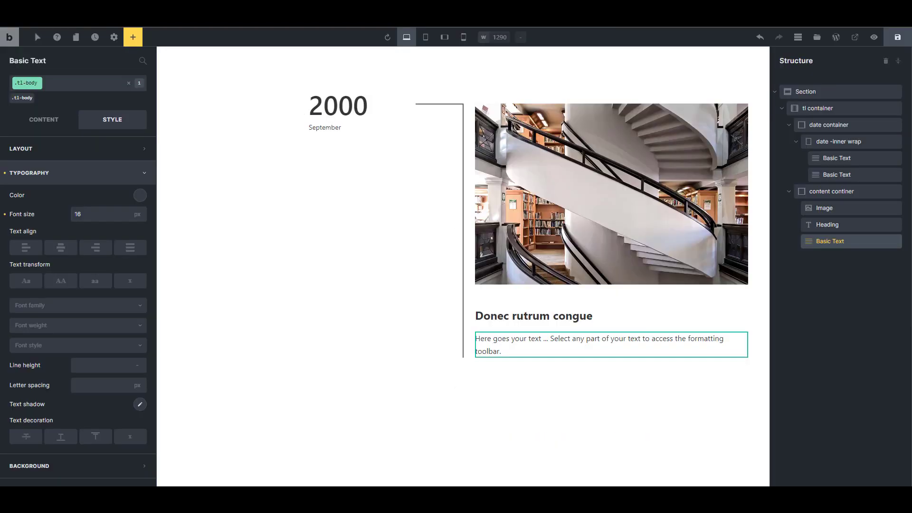
{"action": "double_click", "coordinate": [519, 339]}
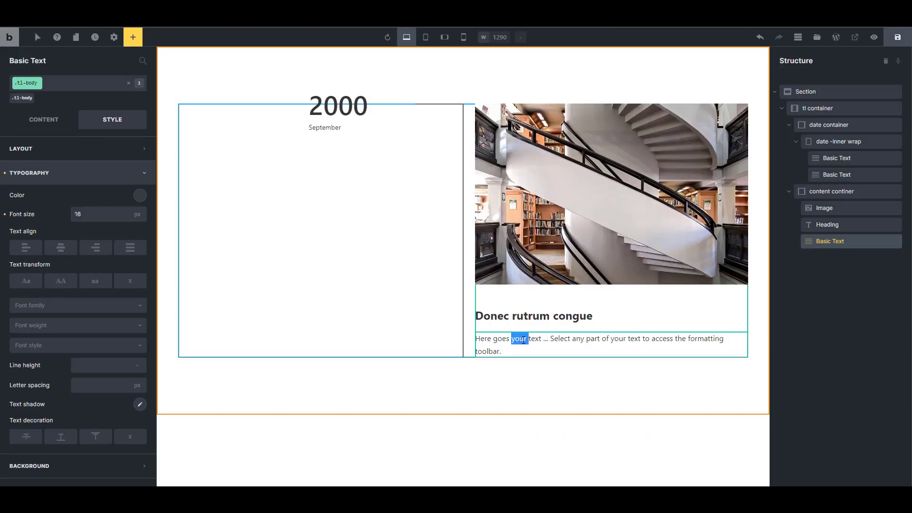
{"action": "left_click", "coordinate": [533, 343]}
{"action": "key", "text": "ctrl+a"}
{"action": "left_click", "coordinate": [534, 345]}
{"action": "triple_click", "coordinate": [534, 345]}
{"action": "key", "text": "ctrl+v"}
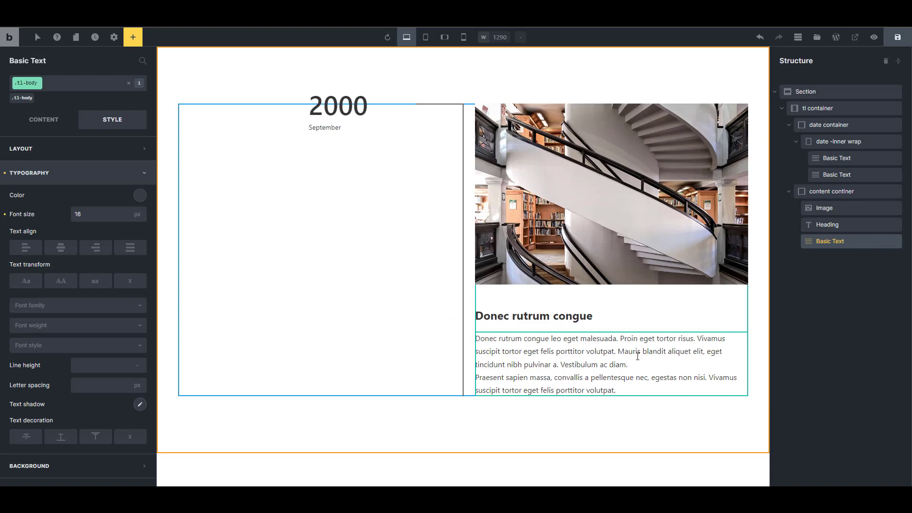
- Strip the formatting from the copied paragraphs in Notepad and replace the Basic Text's content with the plain text
{"action": "left_click", "coordinate": [37, 125]}
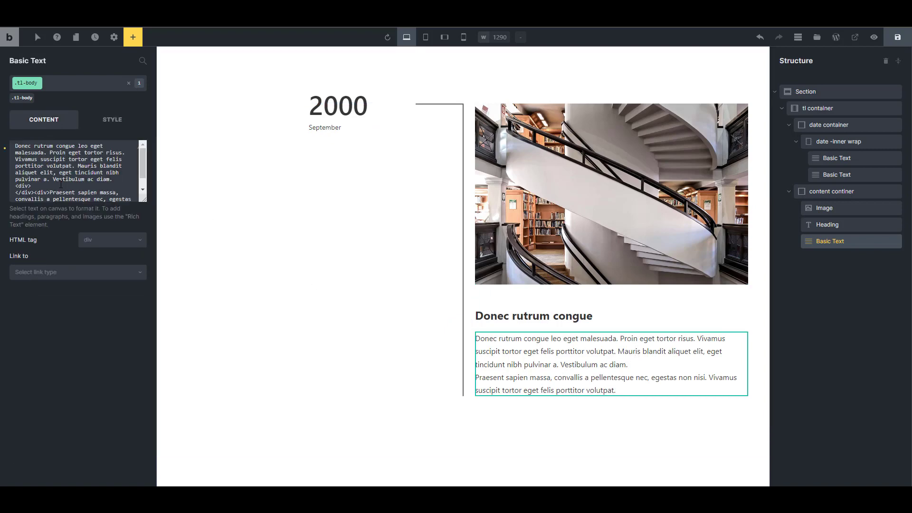
{"action": "scroll", "coordinate": [95, 171], "scroll_direction": "down", "scroll_amount": 2}
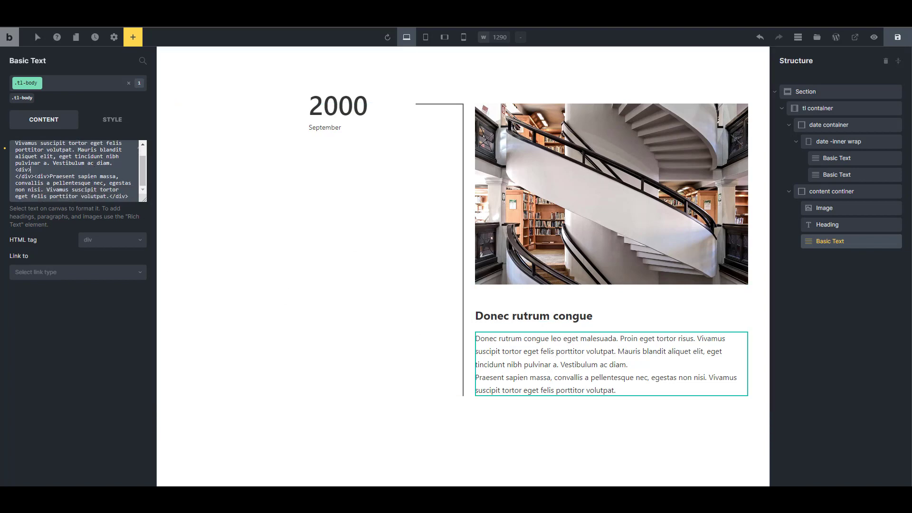
{"action": "key", "text": "super"}
{"action": "left_click", "coordinate": [119, 332]}
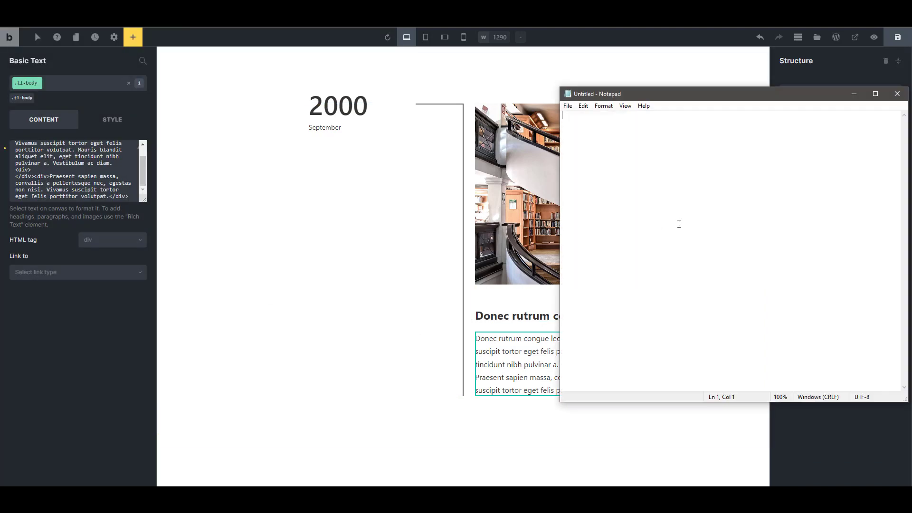
{"action": "key", "text": "ctrl+v"}
{"action": "key", "text": "ctrl+a"}
{"action": "key", "text": "ctrl+c"}
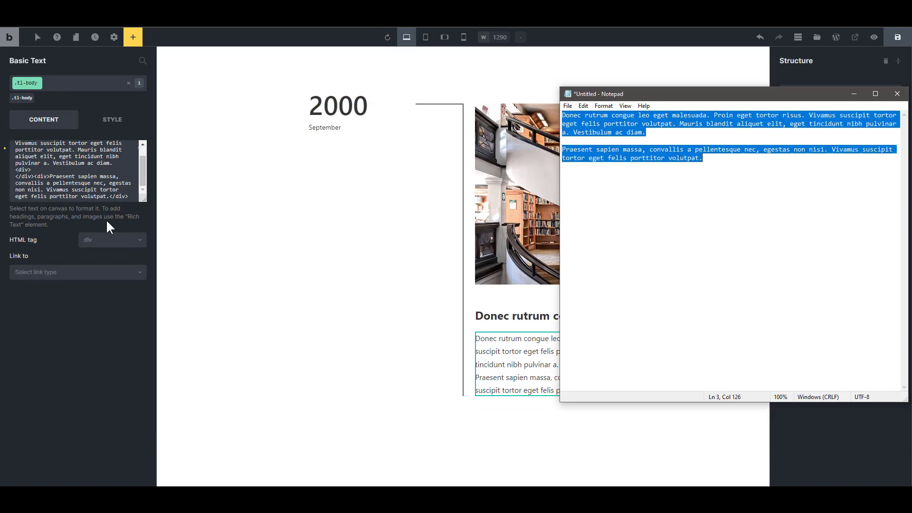
{"action": "left_click", "coordinate": [76, 171]}
{"action": "key", "text": "ctrl+a"}
{"action": "key", "text": "ctrl+v"}
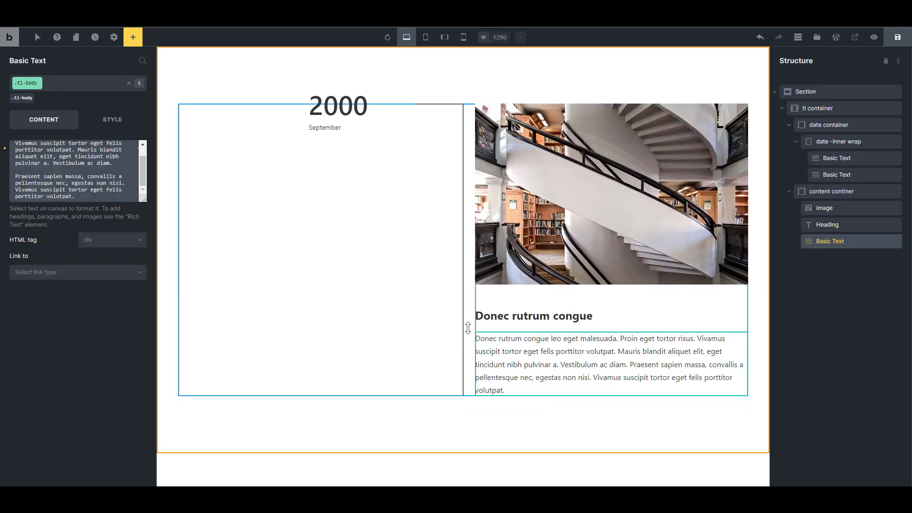
- Separate the two paragraphs of the Basic Text with a single blank line
{"action": "left_click", "coordinate": [119, 161]}
{"action": "key", "text": "Return"}
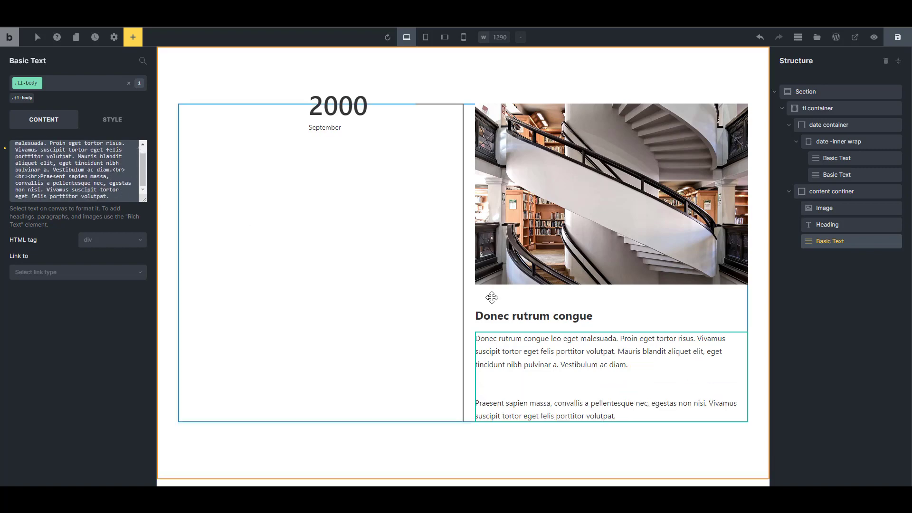
{"action": "double_click", "coordinate": [599, 351]}
{"action": "left_click", "coordinate": [642, 365]}
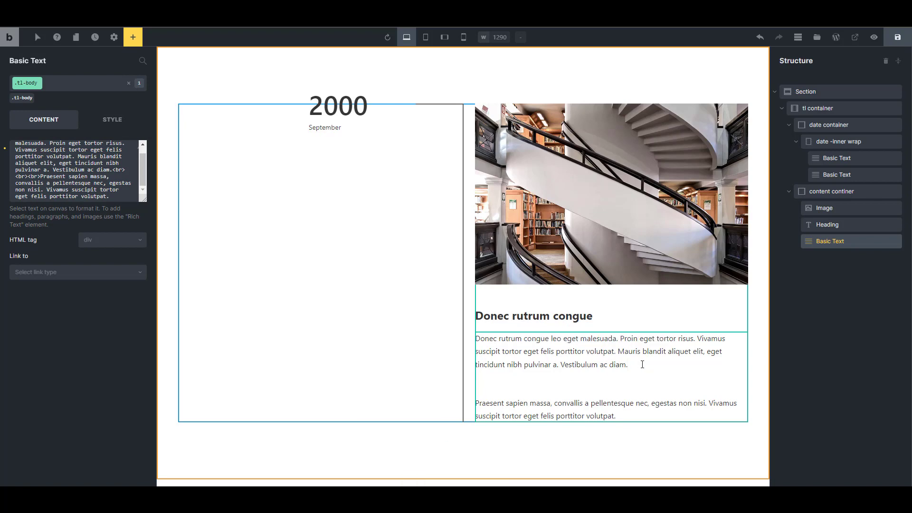
{"action": "key", "text": "Delete"}
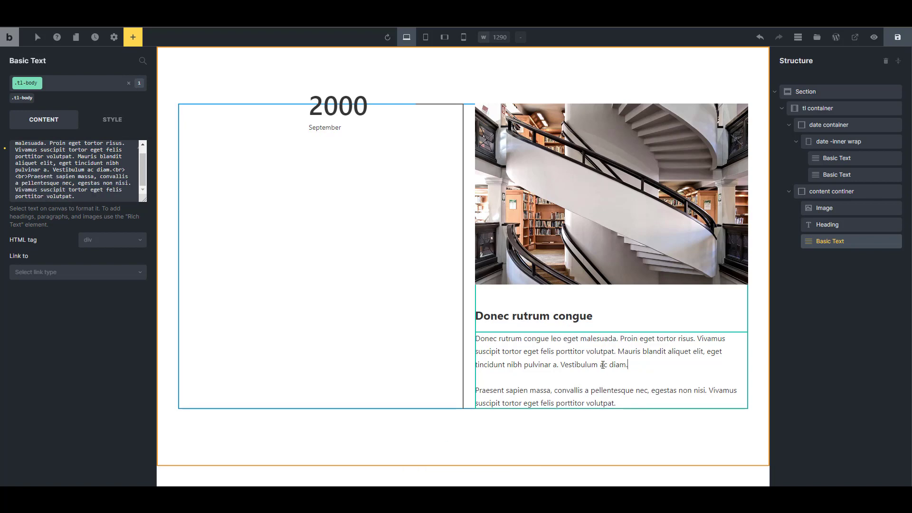
{"action": "left_click", "coordinate": [640, 316]}
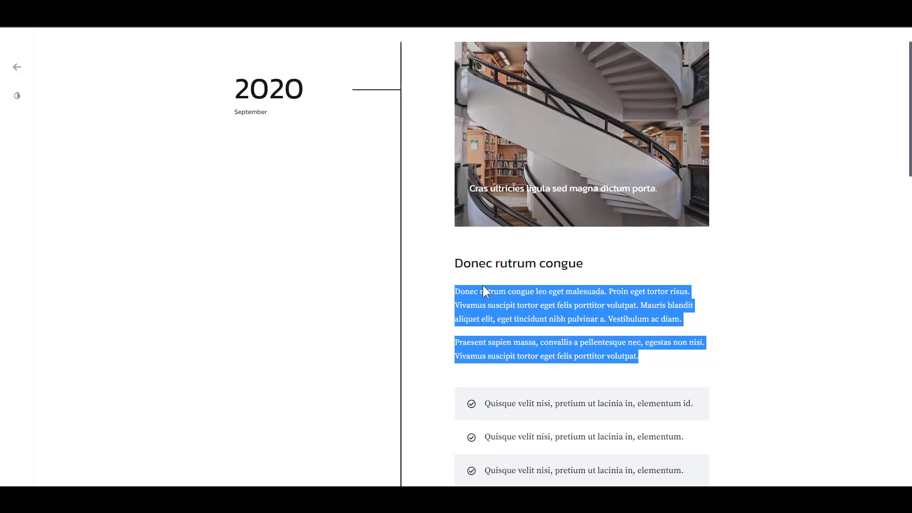
- Examine the reference timeline's first entry, including its image, paragraphs, checklist and the transition to the 2021 entry
{"action": "left_click", "coordinate": [557, 308]}
{"action": "scroll", "coordinate": [557, 308], "scroll_direction": "down", "scroll_amount": 1}
{"action": "scroll", "coordinate": [480, 360], "scroll_direction": "down", "scroll_amount": 2}
{"action": "left_click_drag", "start_coordinate": [480, 262], "coordinate": [546, 350]}
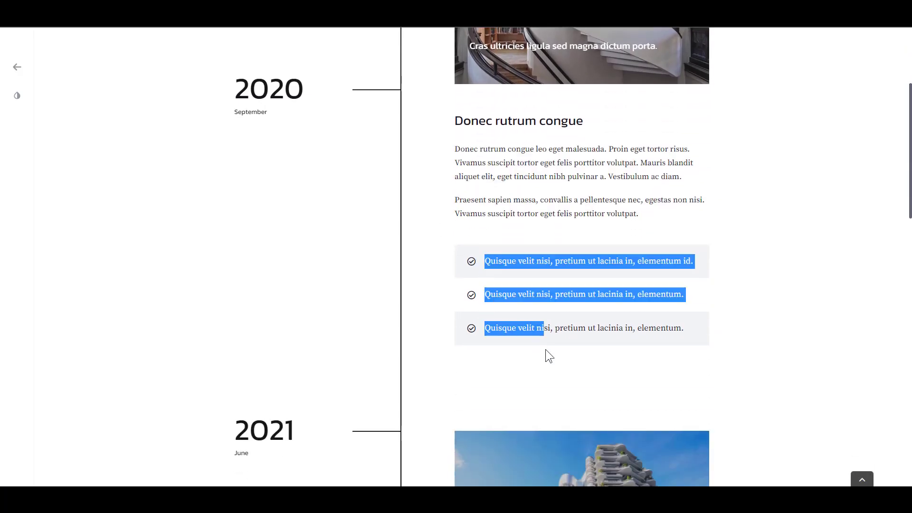
{"action": "left_click", "coordinate": [556, 338]}
{"action": "scroll", "coordinate": [361, 298], "scroll_direction": "up", "scroll_amount": 4}
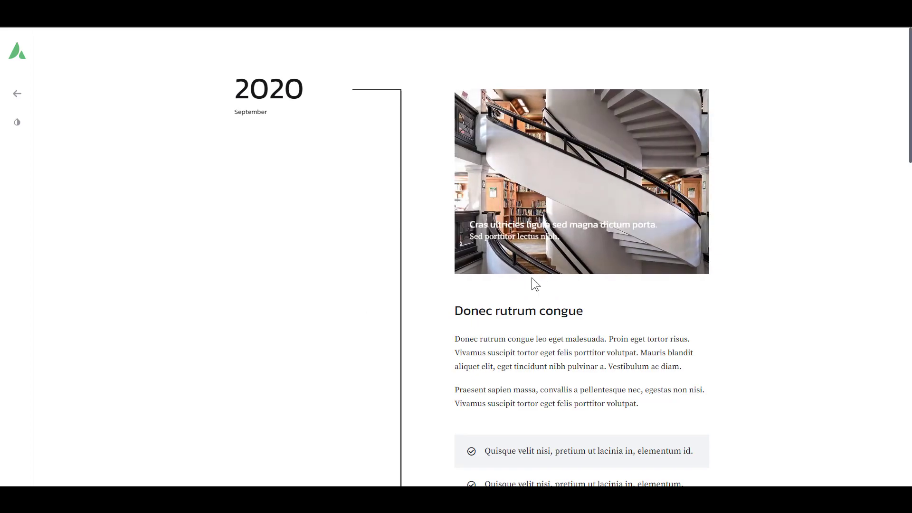
{"action": "scroll", "coordinate": [480, 285], "scroll_direction": "down", "scroll_amount": 2}
{"action": "scroll", "coordinate": [481, 288], "scroll_direction": "up", "scroll_amount": 2}
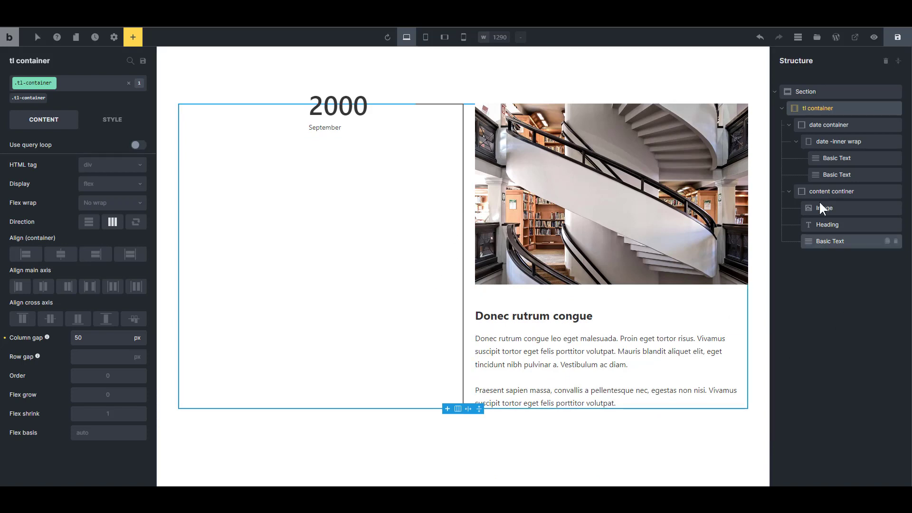
- Duplicate the complete tl container to add a second timeline entry below the first
{"action": "left_click", "coordinate": [782, 109]}
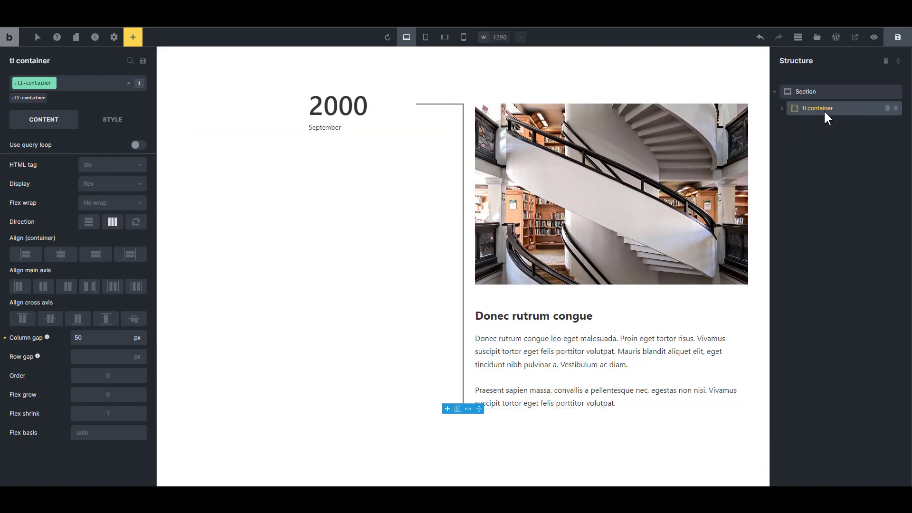
{"action": "left_click", "coordinate": [887, 109]}
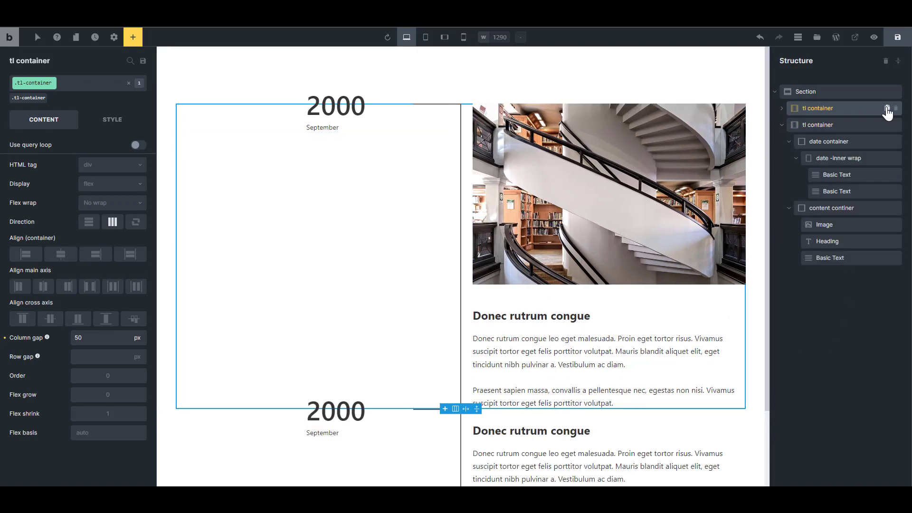
{"action": "scroll", "coordinate": [450, 332], "scroll_direction": "down", "scroll_amount": 2}
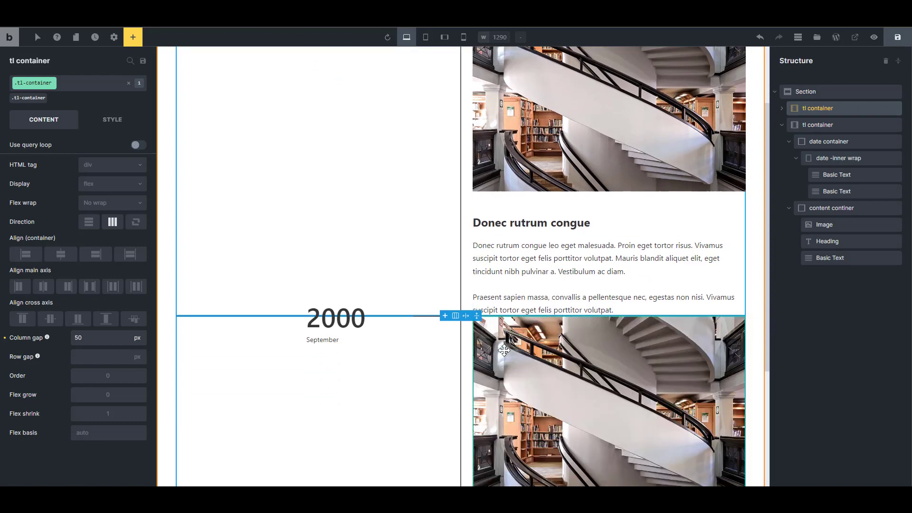
{"action": "scroll", "coordinate": [426, 389], "scroll_direction": "up", "scroll_amount": 2}
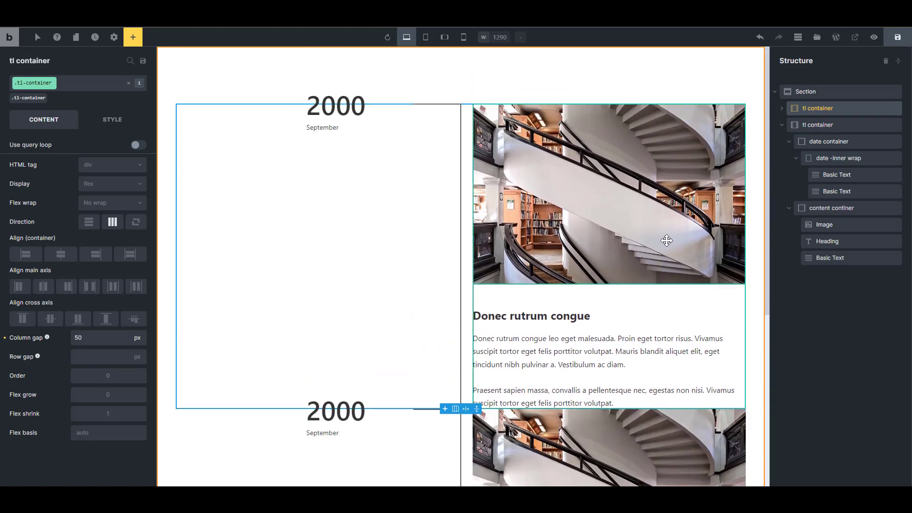
- Collapse the second tl container in the structure tree, then expand and select the first tl container
{"action": "left_click", "coordinate": [782, 124]}
{"action": "left_click", "coordinate": [782, 108]}
{"action": "left_click", "coordinate": [820, 112]}
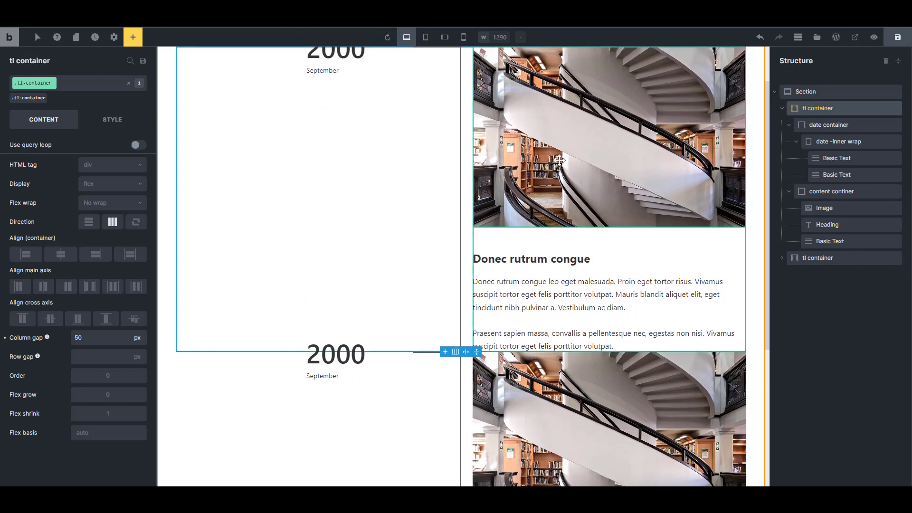
- Set the tl-container class's bottom padding to 8.4 rem, checking the spacing between entries in the reference timeline
{"action": "left_click", "coordinate": [112, 126]}
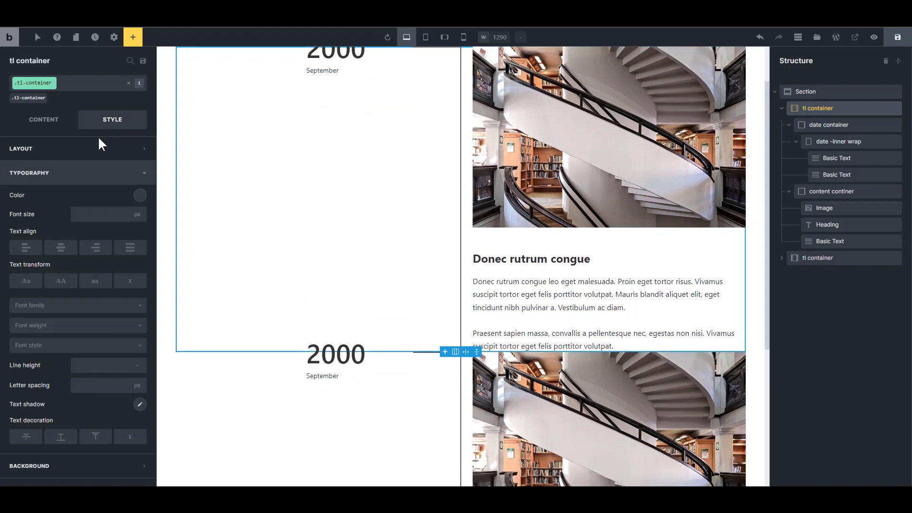
{"action": "left_click", "coordinate": [82, 150]}
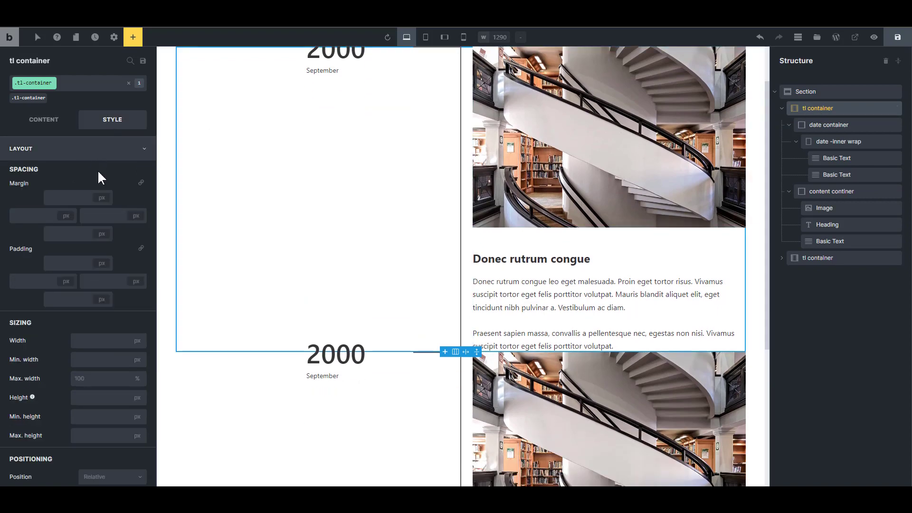
{"action": "left_click", "coordinate": [75, 299]}
{"action": "type", "text": "21"}
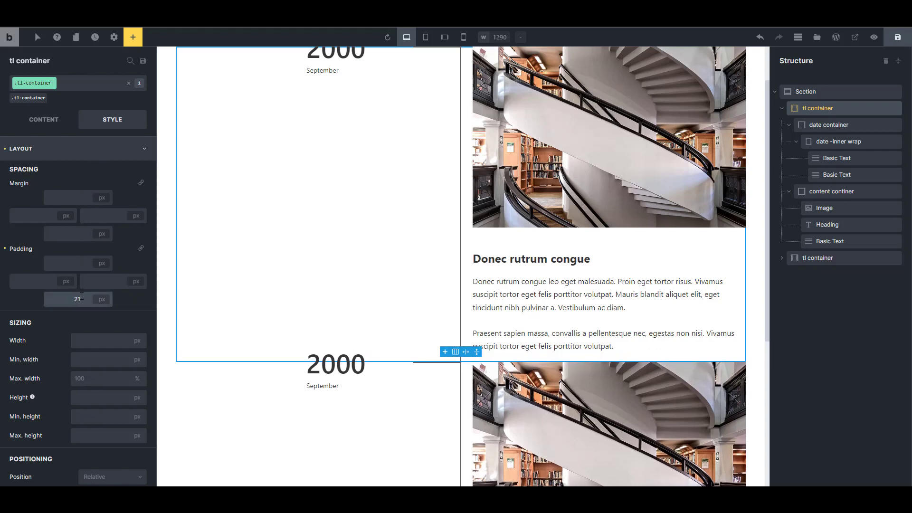
{"action": "type", "text": "5re"}
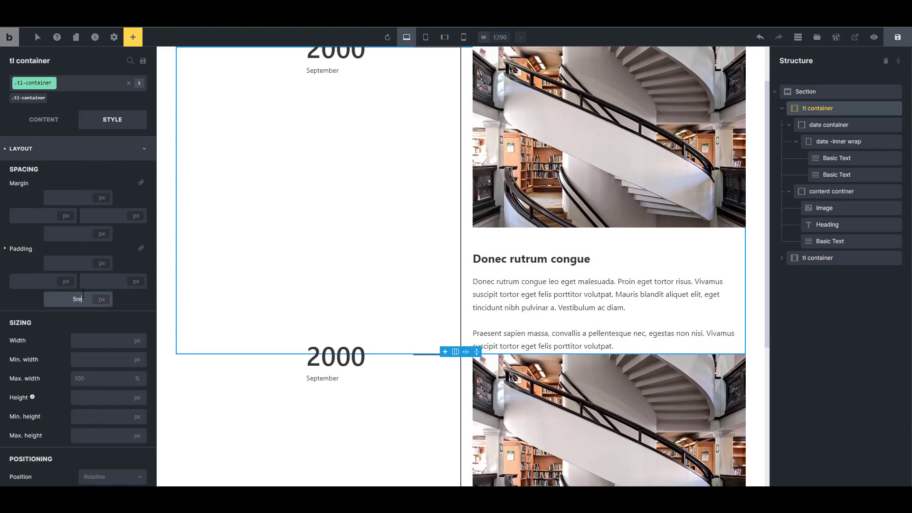
{"action": "type", "text": "m"}
{"action": "key", "text": "BackSpace"}
{"action": "type", "text": "6.7"}
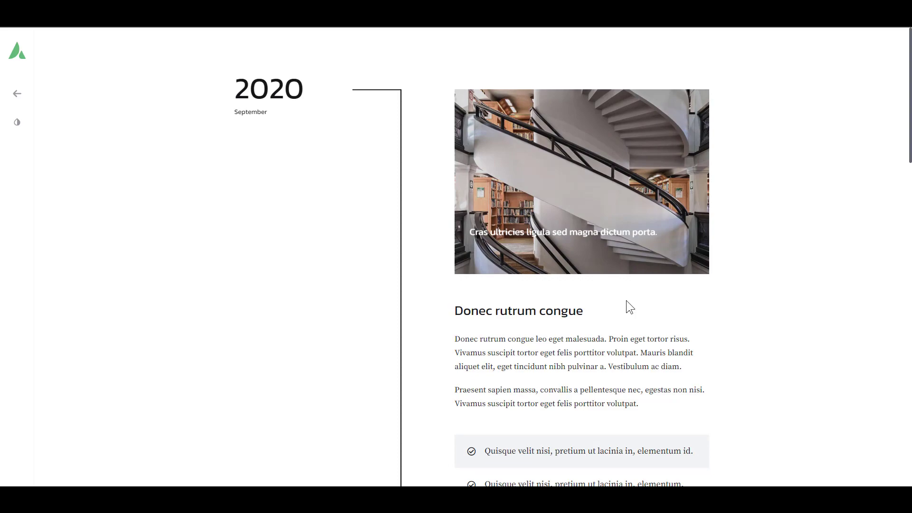
{"action": "scroll", "coordinate": [626, 304], "scroll_direction": "down", "scroll_amount": 5}
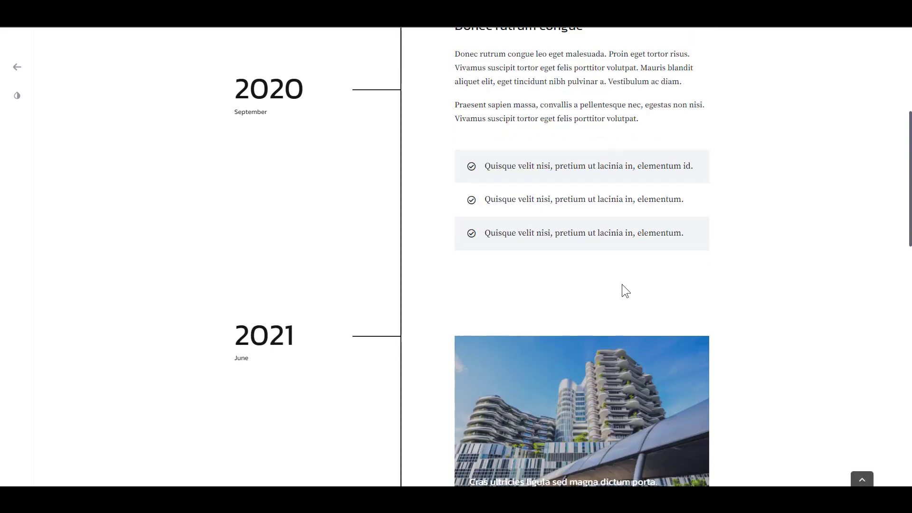
{"action": "scroll", "coordinate": [493, 291], "scroll_direction": "down", "scroll_amount": 5}
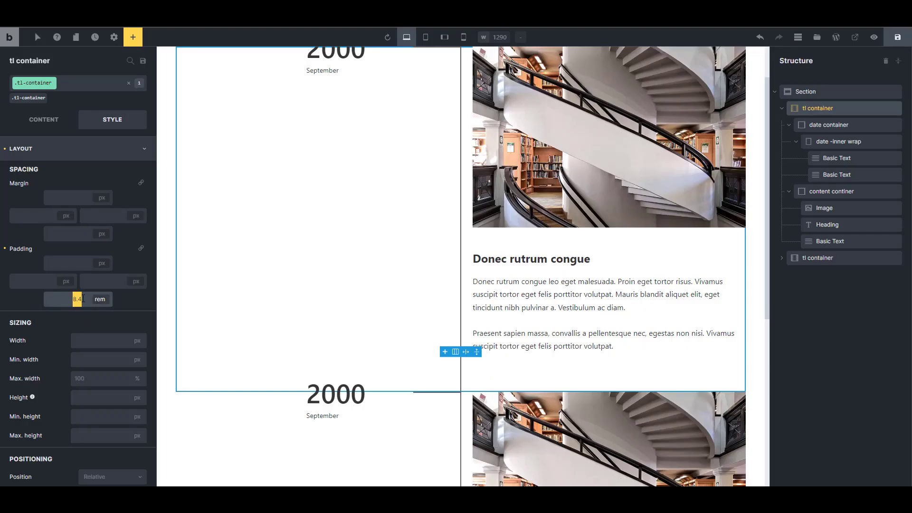
- Try bottom padding values of 12, 15 and 18 rem on the tl-container class, settling on 15 rem
{"action": "type", "text": "12"}
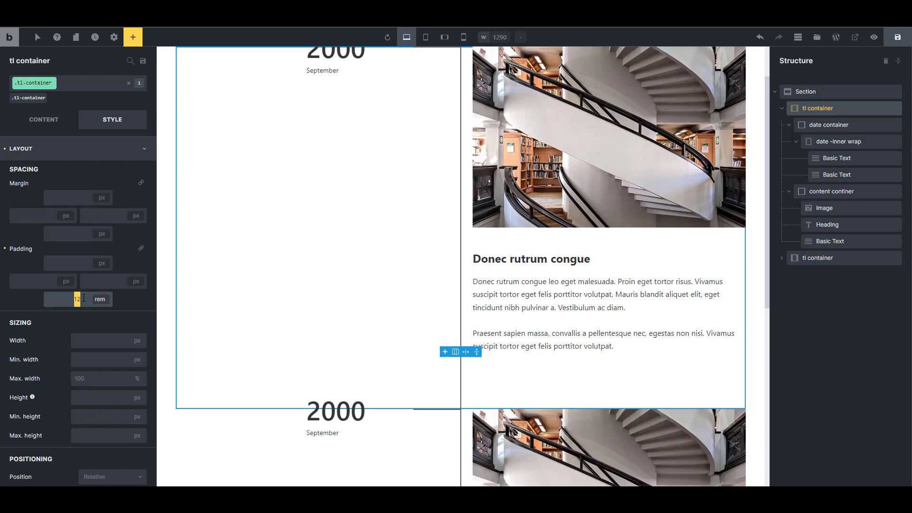
{"action": "type", "text": "15"}
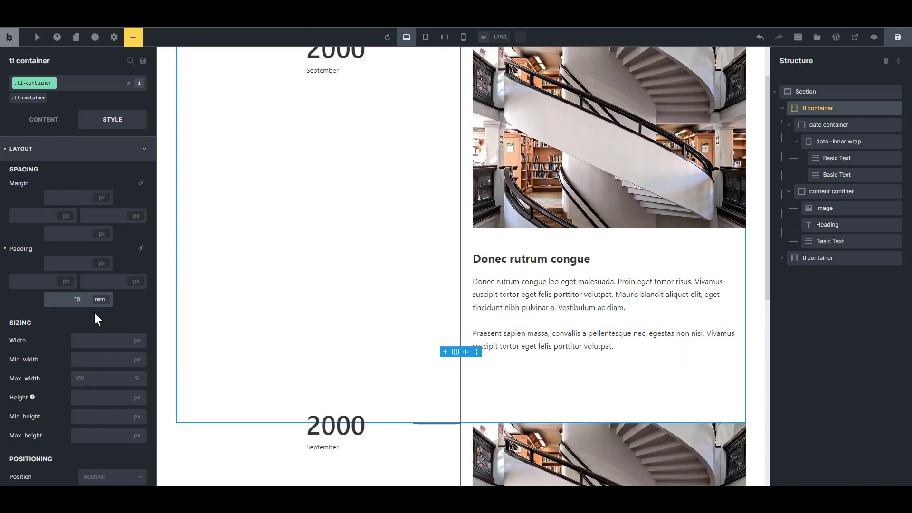
{"action": "type", "text": "18"}
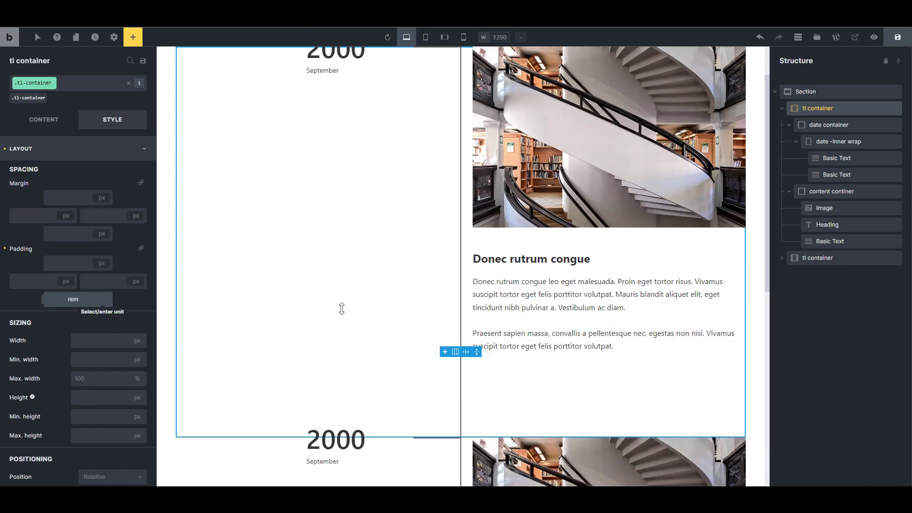
{"action": "scroll", "coordinate": [675, 362], "scroll_direction": "down", "scroll_amount": 3}
{"action": "scroll", "coordinate": [674, 362], "scroll_direction": "up", "scroll_amount": 5}
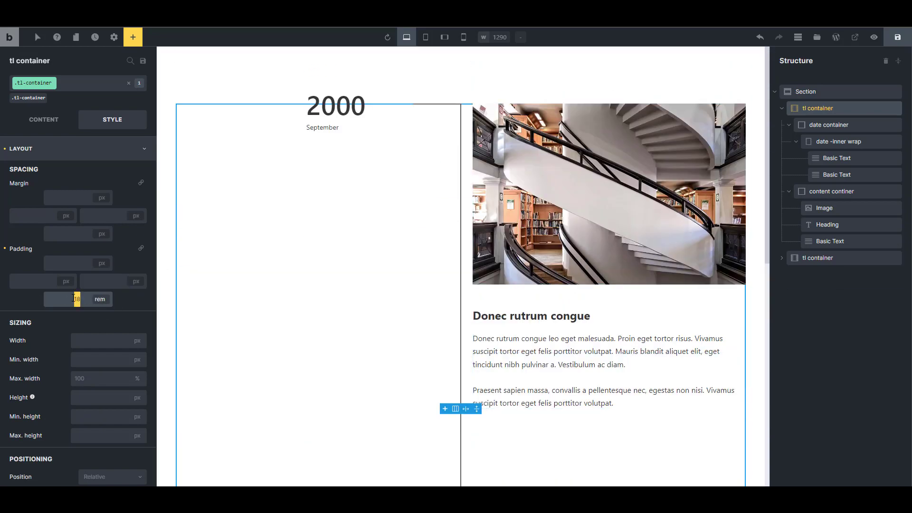
{"action": "type", "text": "15"}
{"action": "scroll", "coordinate": [717, 336], "scroll_direction": "down", "scroll_amount": 3}
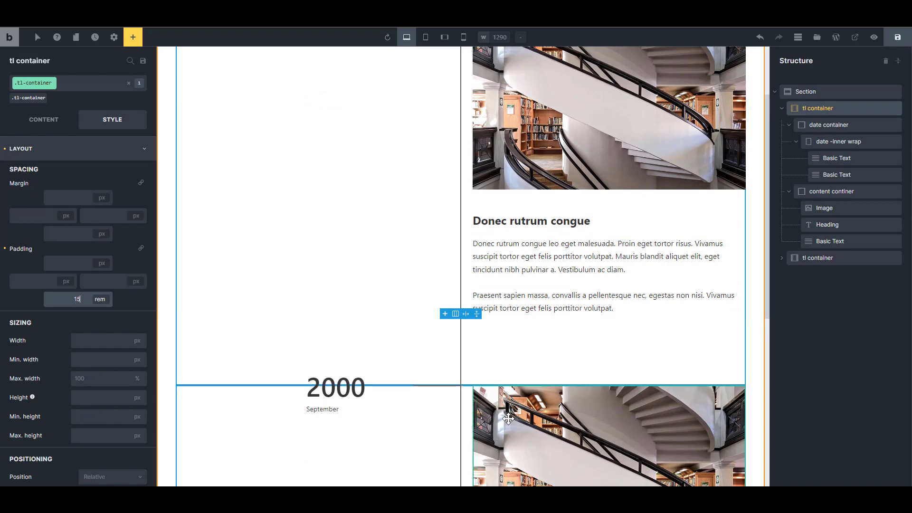
{"action": "scroll", "coordinate": [460, 372], "scroll_direction": "up", "scroll_amount": 3}
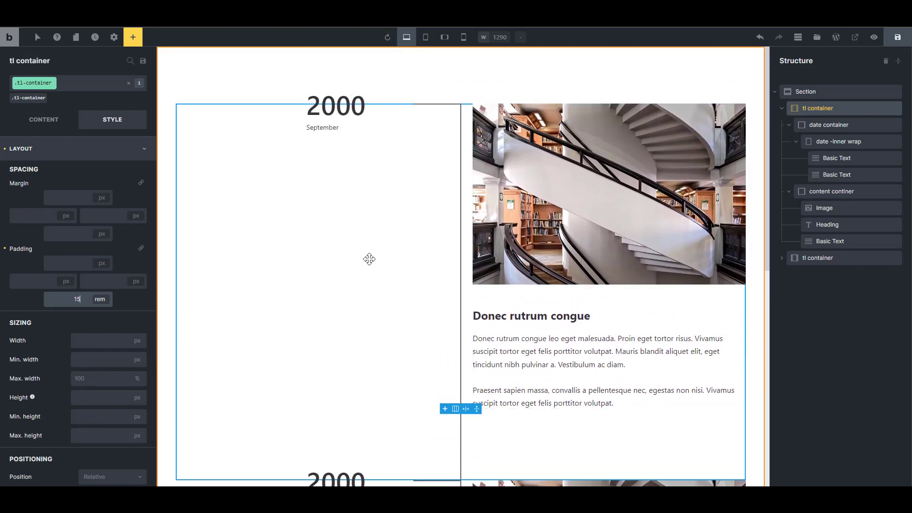
{"action": "left_click", "coordinate": [521, 76]}
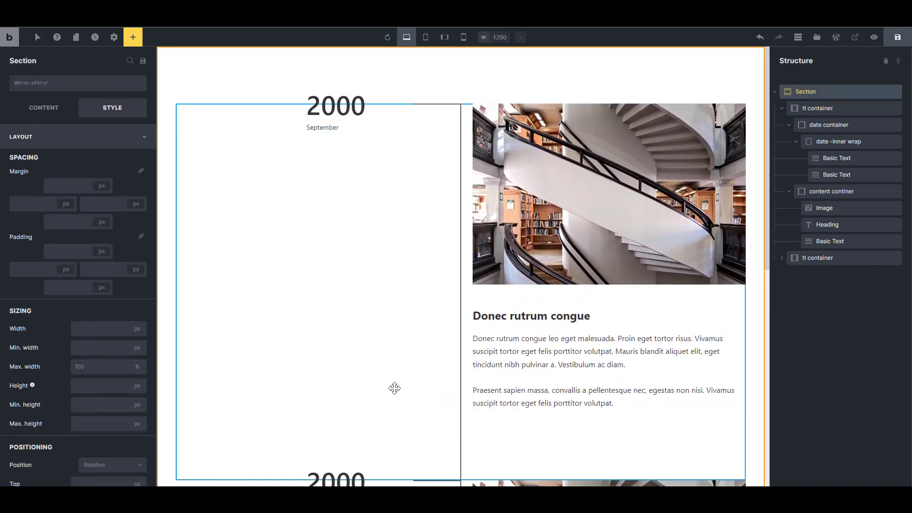
- Change the second timeline entry's year to 2001 and its month to July
{"action": "scroll", "coordinate": [337, 231], "scroll_direction": "down", "scroll_amount": 2}
{"action": "left_click", "coordinate": [366, 445]}
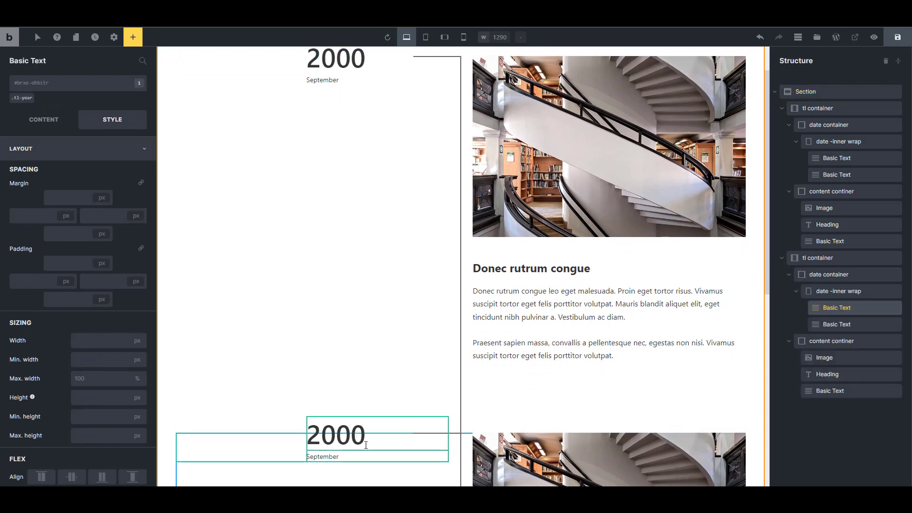
{"action": "double_click", "coordinate": [351, 433]}
{"action": "left_click", "coordinate": [358, 424]}
{"action": "left_click", "coordinate": [51, 133]}
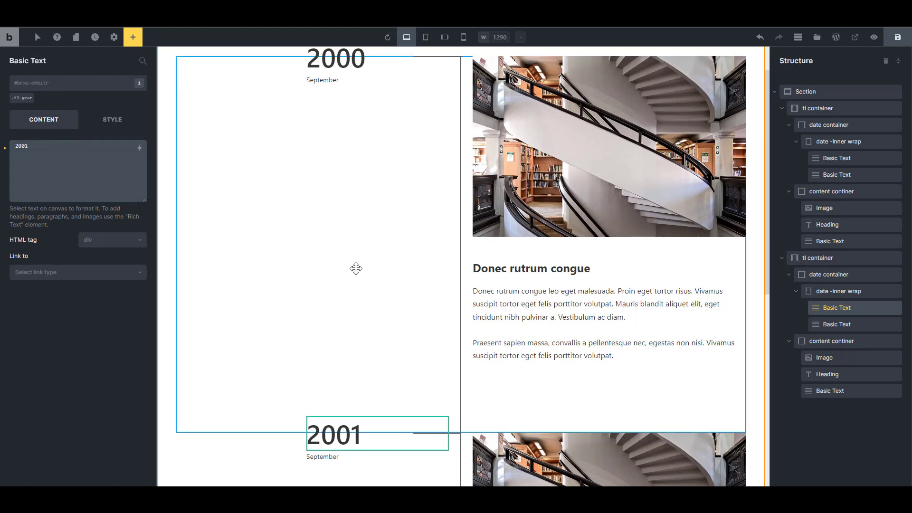
{"action": "scroll", "coordinate": [356, 276], "scroll_direction": "down", "scroll_amount": 6}
{"action": "left_click", "coordinate": [339, 172]}
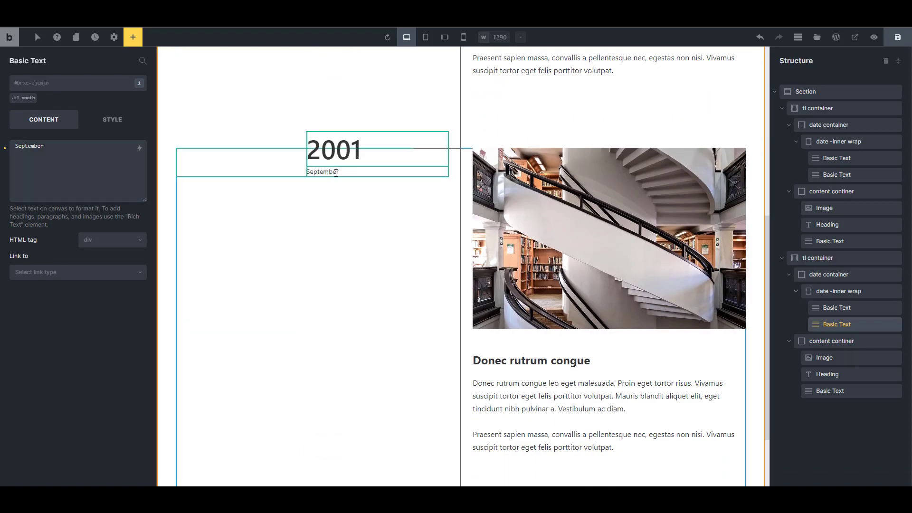
{"action": "double_click", "coordinate": [335, 173]}
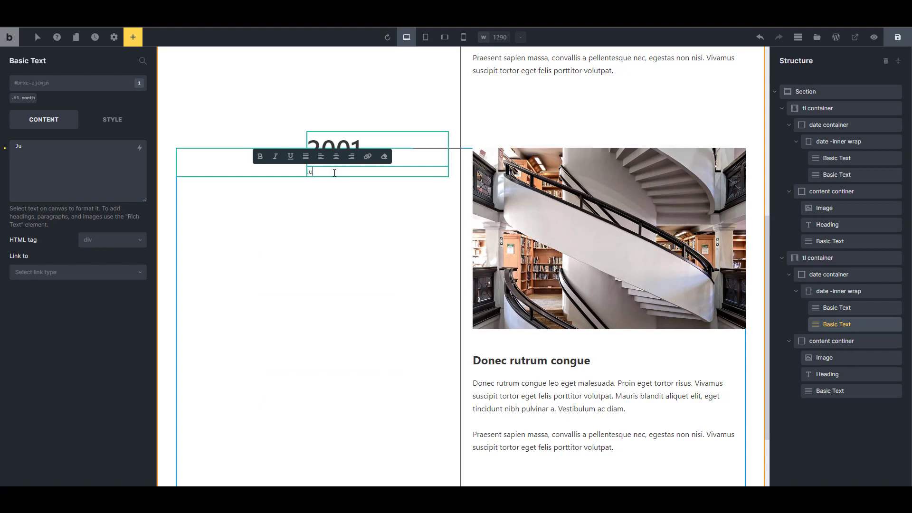
- Duplicate the second tl container to add a third timeline entry
{"action": "scroll", "coordinate": [352, 181], "scroll_direction": "down", "scroll_amount": 2}
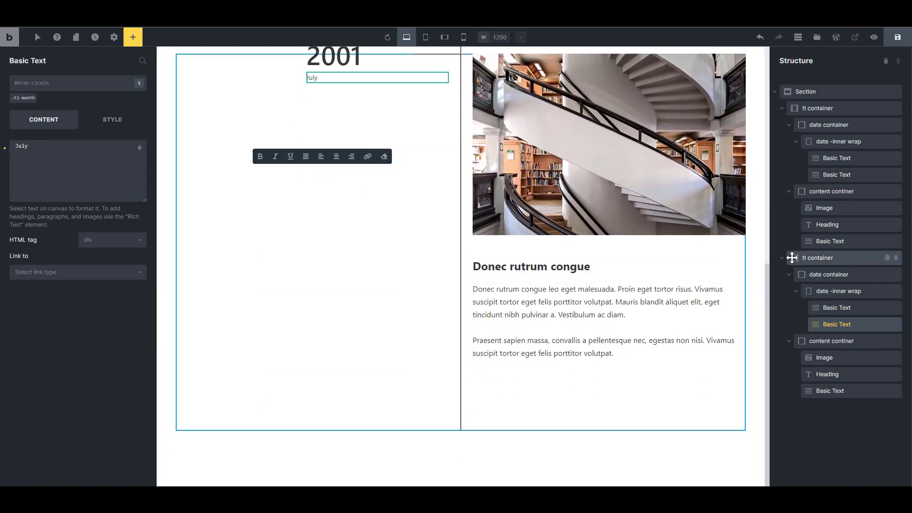
{"action": "left_click", "coordinate": [887, 257]}
{"action": "scroll", "coordinate": [356, 280], "scroll_direction": "down", "scroll_amount": 4}
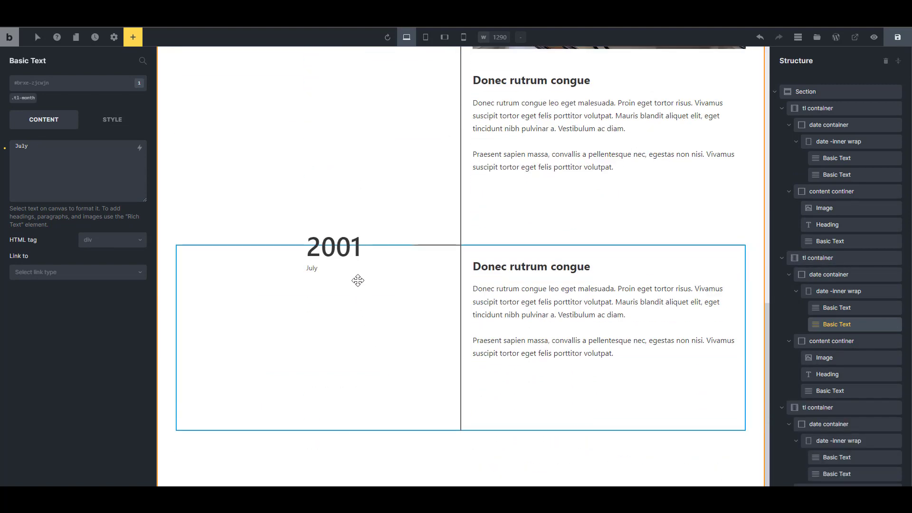
- Change the third timeline entry's year to 2002 and its month to May
{"action": "double_click", "coordinate": [349, 247]}
{"action": "left_click", "coordinate": [356, 247]}
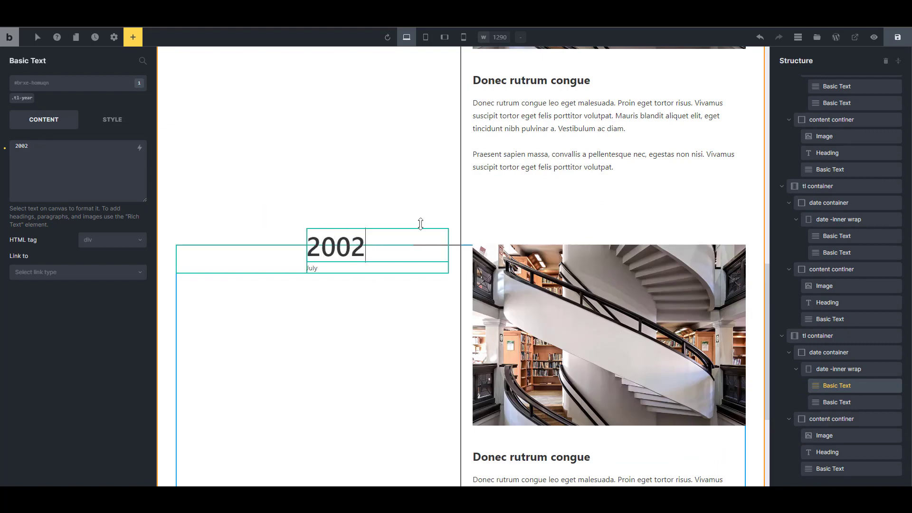
{"action": "left_click", "coordinate": [323, 272]}
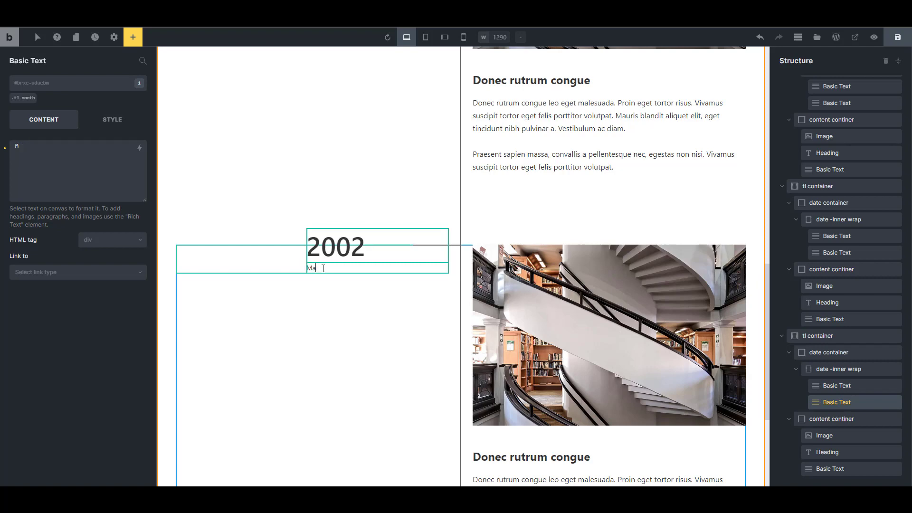
- Select the first entry's date container and collapse its date and content containers in the structure tree
{"action": "scroll", "coordinate": [444, 299], "scroll_direction": "up", "scroll_amount": 10}
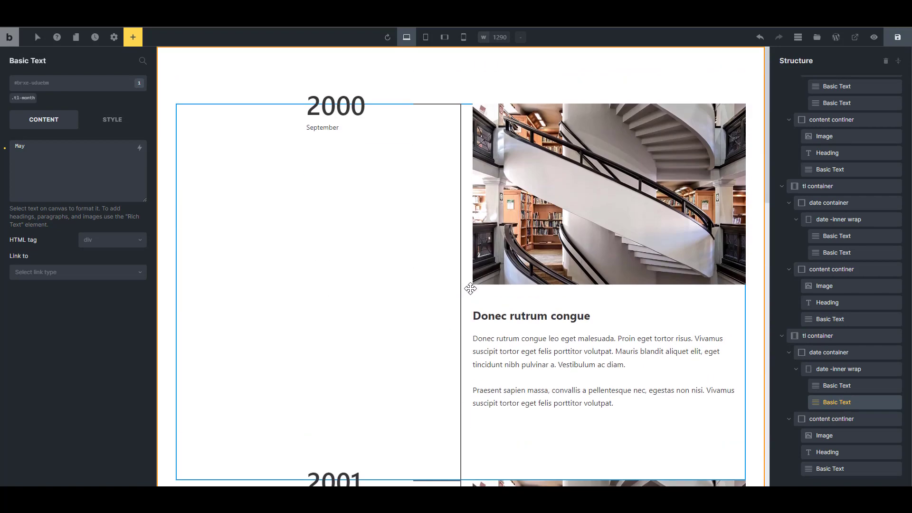
{"action": "scroll", "coordinate": [598, 155], "scroll_direction": "down", "scroll_amount": 1}
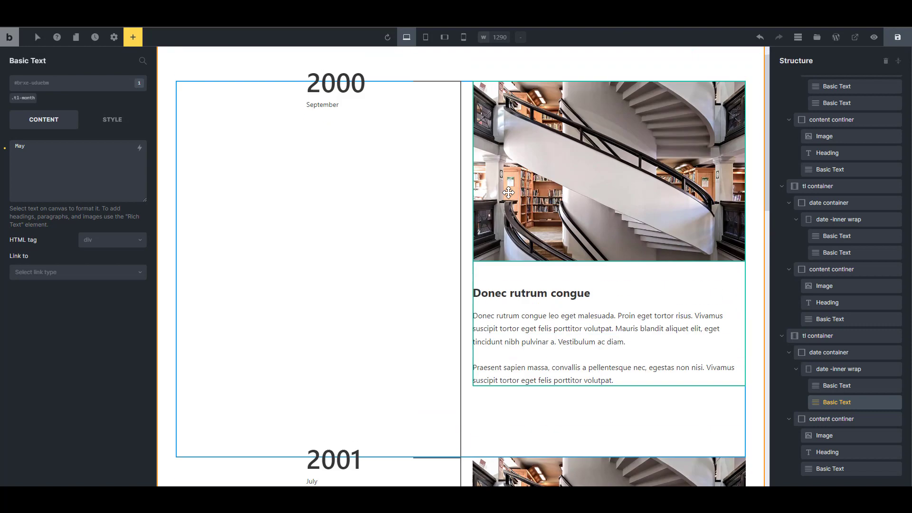
{"action": "scroll", "coordinate": [599, 155], "scroll_direction": "up", "scroll_amount": 1}
{"action": "left_click", "coordinate": [407, 126]}
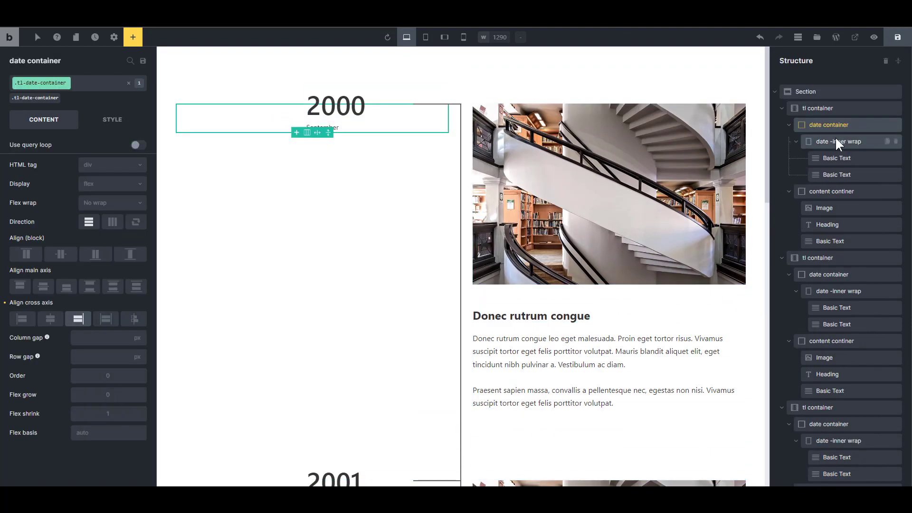
{"action": "left_click", "coordinate": [789, 125]}
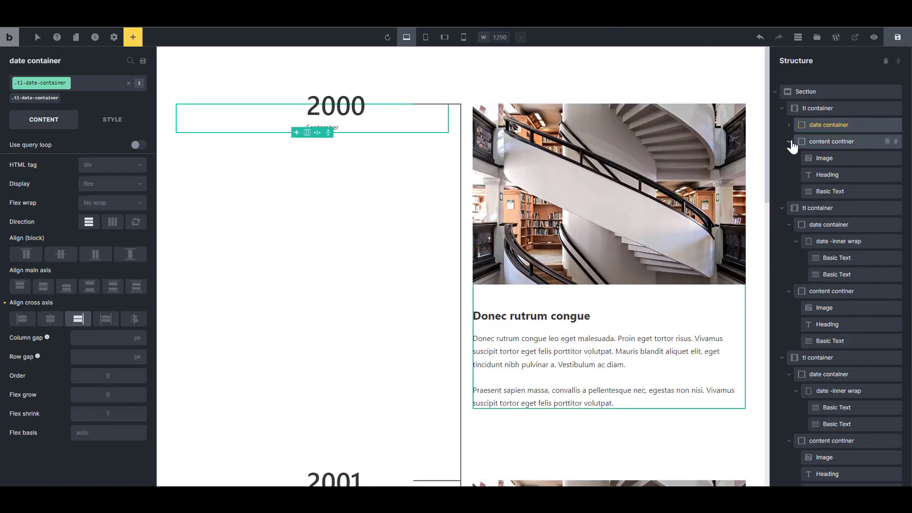
{"action": "left_click", "coordinate": [790, 141]}
{"action": "scroll", "coordinate": [429, 203], "scroll_direction": "down", "scroll_amount": 2}
{"action": "scroll", "coordinate": [406, 138], "scroll_direction": "up", "scroll_amount": 2}
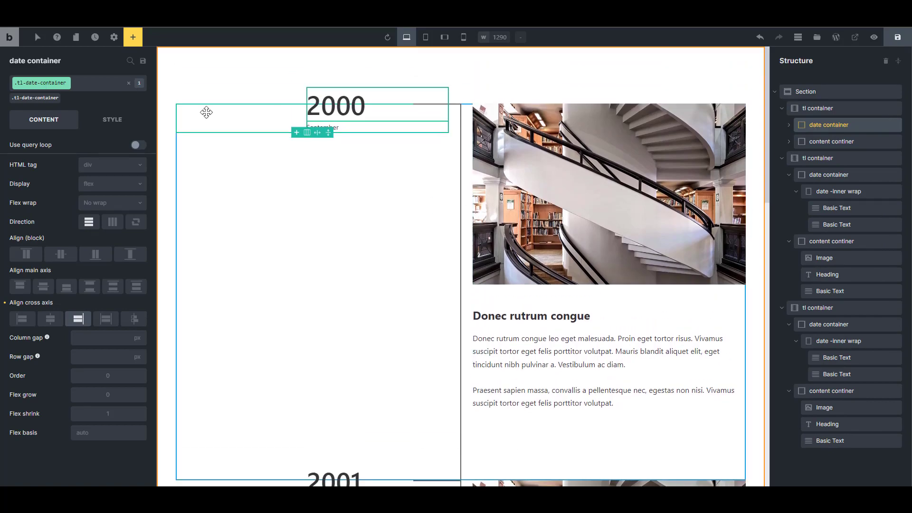
- Set the tl-date-container class to Sticky positioning with a top offset of 0
{"action": "left_click", "coordinate": [113, 120]}
{"action": "scroll", "coordinate": [429, 285], "scroll_direction": "down", "scroll_amount": 8}
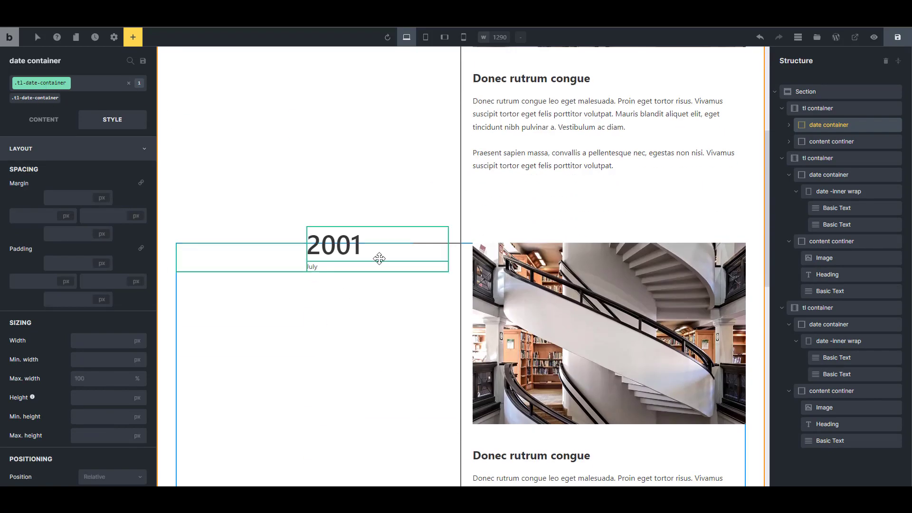
{"action": "scroll", "coordinate": [379, 258], "scroll_direction": "up", "scroll_amount": 8}
{"action": "scroll", "coordinate": [99, 257], "scroll_direction": "down", "scroll_amount": 10}
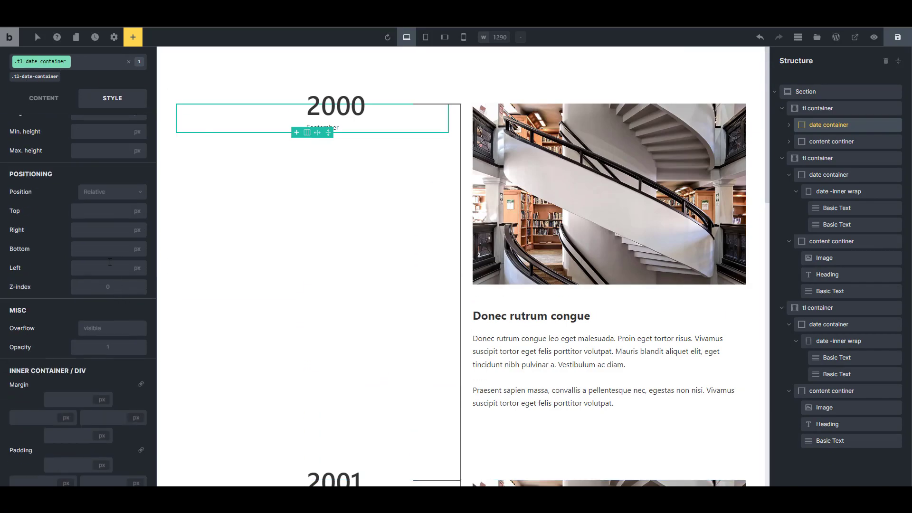
{"action": "left_click", "coordinate": [109, 192]}
{"action": "left_click", "coordinate": [91, 267]}
{"action": "scroll", "coordinate": [389, 234], "scroll_direction": "down", "scroll_amount": 6}
{"action": "scroll", "coordinate": [396, 236], "scroll_direction": "up", "scroll_amount": 6}
{"action": "type", "text": "0"}
- Examine how the dates behave while scrolling on the canvas and on the reference timeline page
{"action": "scroll", "coordinate": [426, 269], "scroll_direction": "down", "scroll_amount": 8}
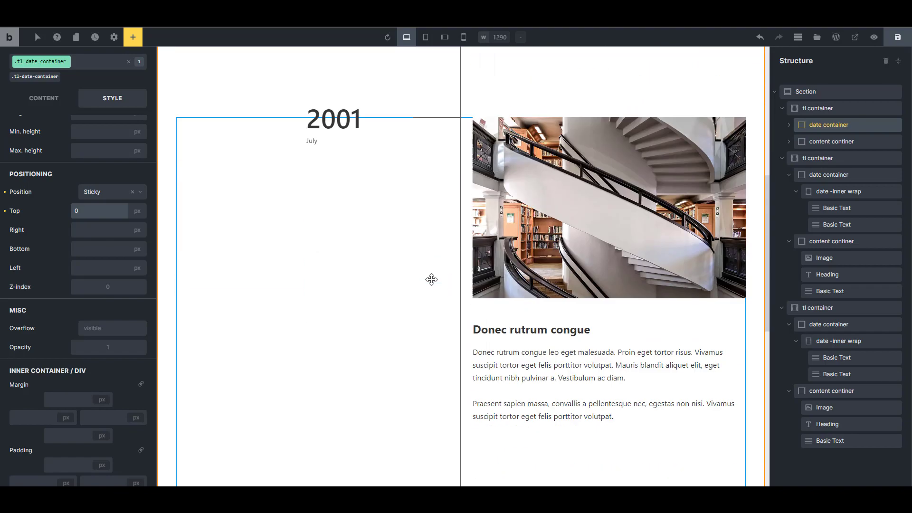
{"action": "scroll", "coordinate": [429, 280], "scroll_direction": "up", "scroll_amount": 5}
{"action": "scroll", "coordinate": [431, 282], "scroll_direction": "up", "scroll_amount": 4}
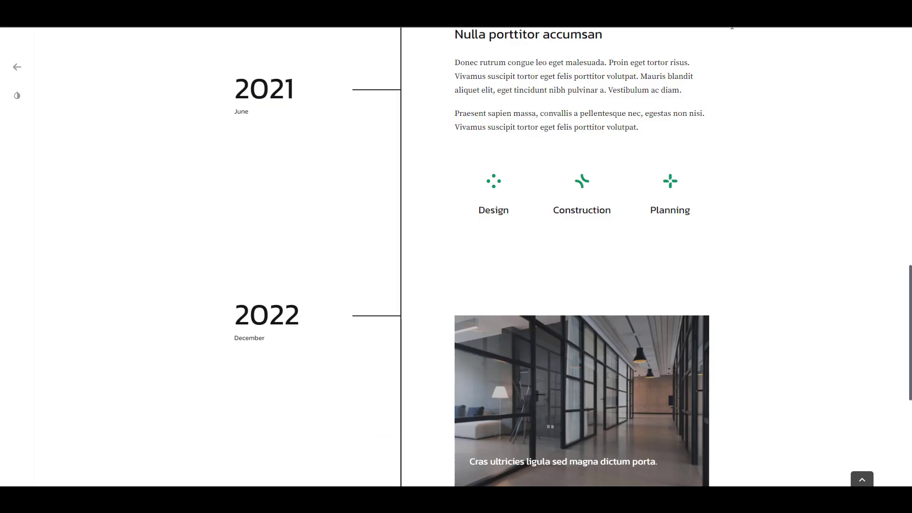
{"action": "scroll", "coordinate": [637, 225], "scroll_direction": "down", "scroll_amount": 5}
{"action": "scroll", "coordinate": [637, 231], "scroll_direction": "up", "scroll_amount": 10}
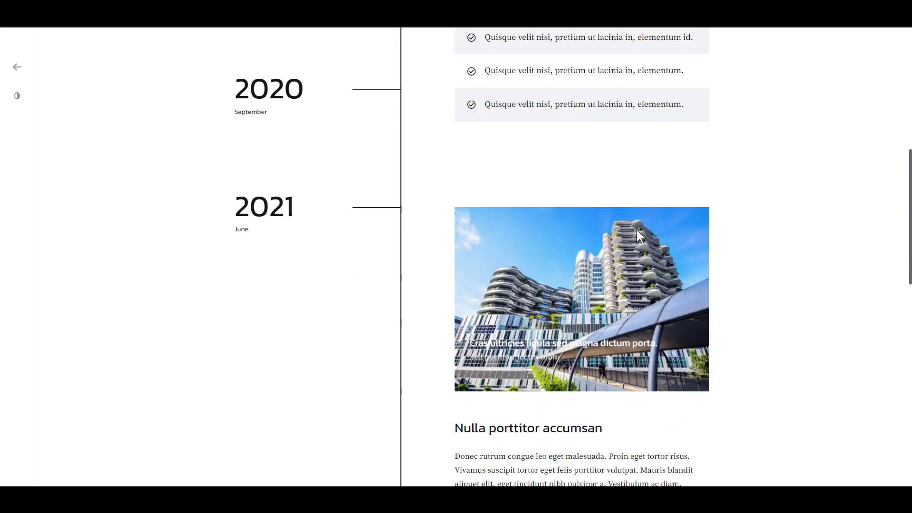
{"action": "scroll", "coordinate": [640, 228], "scroll_direction": "down", "scroll_amount": 3}
{"action": "scroll", "coordinate": [641, 227], "scroll_direction": "up", "scroll_amount": 3}
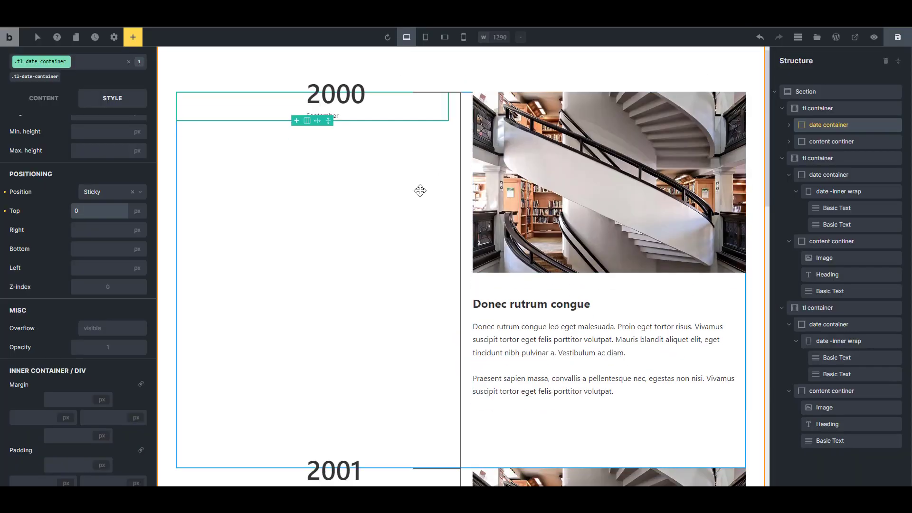
- Set the sticky date container's top offset to 100 px
{"action": "scroll", "coordinate": [420, 191], "scroll_direction": "down", "scroll_amount": 3}
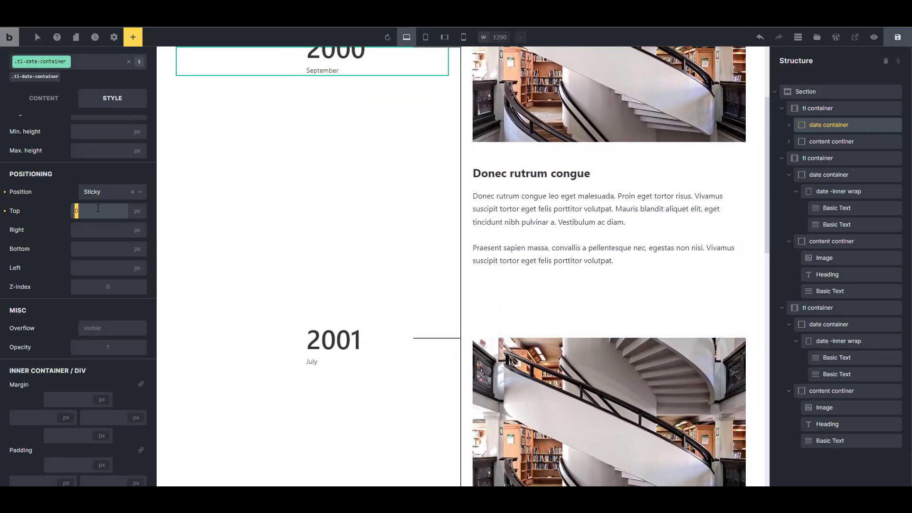
{"action": "type", "text": "100"}
{"action": "scroll", "coordinate": [565, 236], "scroll_direction": "down", "scroll_amount": 4}
{"action": "scroll", "coordinate": [570, 239], "scroll_direction": "up", "scroll_amount": 7}
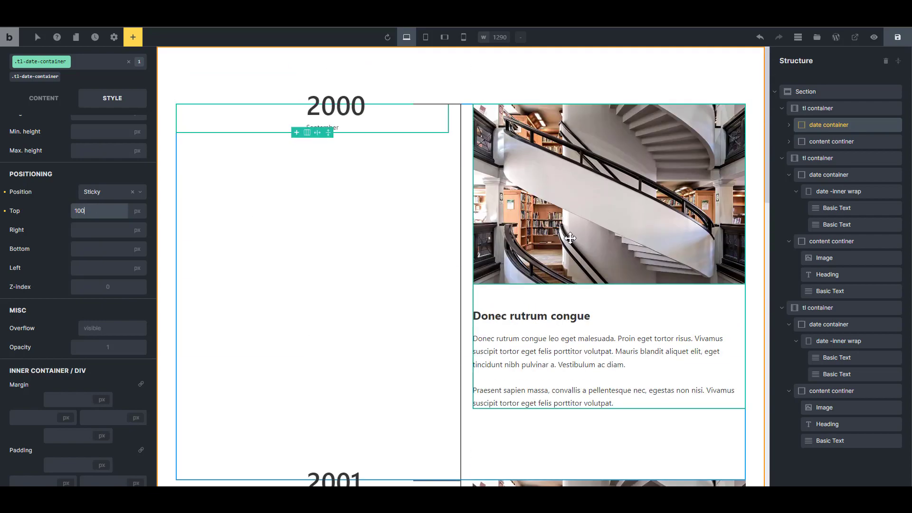
- Check where the first date sticks with the new top offset and compare it with the reference timeline page
{"action": "scroll", "coordinate": [570, 238], "scroll_direction": "down", "scroll_amount": 4}
{"action": "scroll", "coordinate": [571, 237], "scroll_direction": "up", "scroll_amount": 4}
{"action": "scroll", "coordinate": [572, 236], "scroll_direction": "down", "scroll_amount": 3}
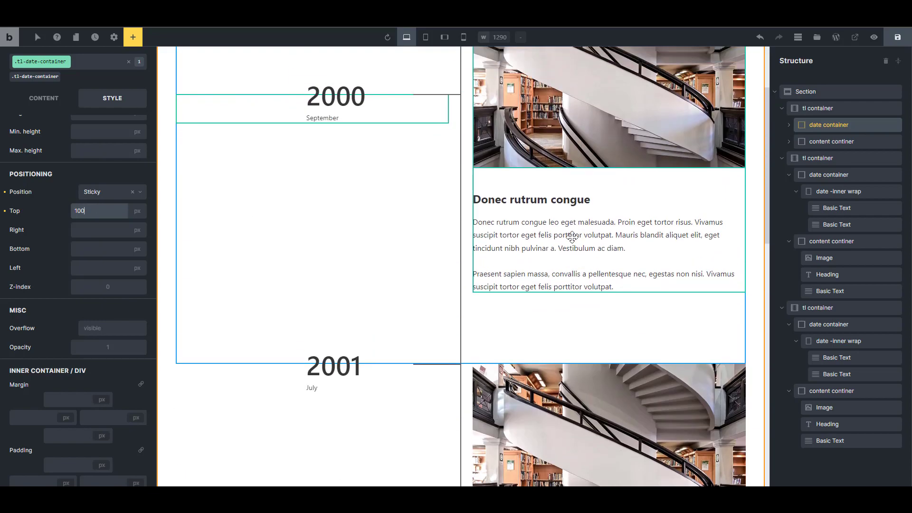
{"action": "scroll", "coordinate": [572, 236], "scroll_direction": "up", "scroll_amount": 3}
{"action": "scroll", "coordinate": [571, 244], "scroll_direction": "down", "scroll_amount": 2}
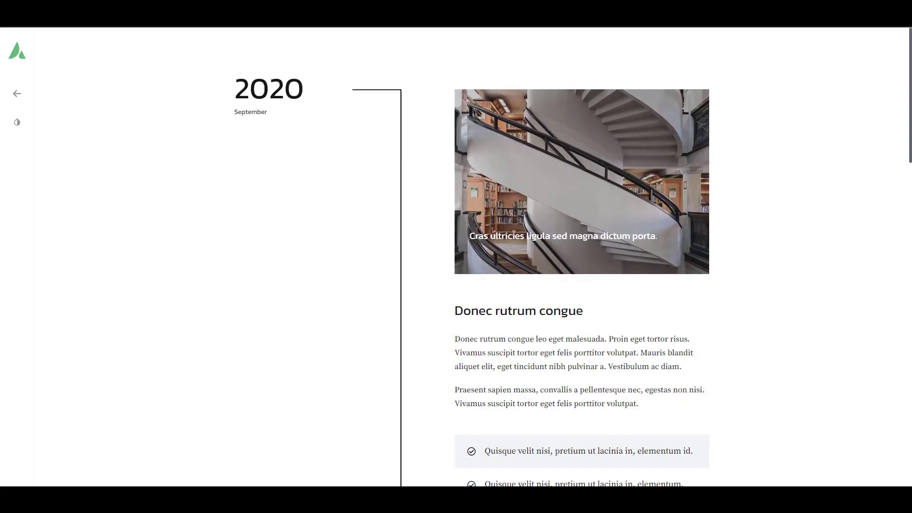
{"action": "scroll", "coordinate": [623, 234], "scroll_direction": "down", "scroll_amount": 3}
{"action": "scroll", "coordinate": [624, 234], "scroll_direction": "up", "scroll_amount": 3}
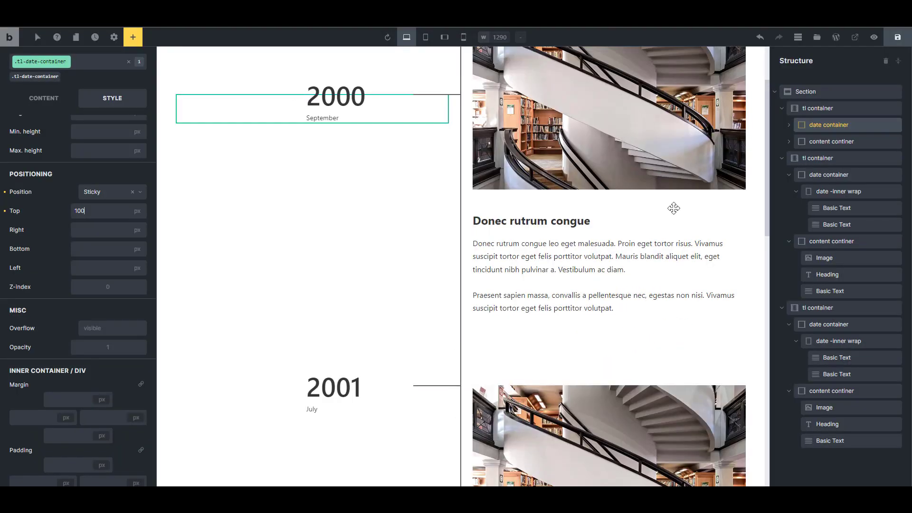
{"action": "scroll", "coordinate": [673, 205], "scroll_direction": "up", "scroll_amount": 3}
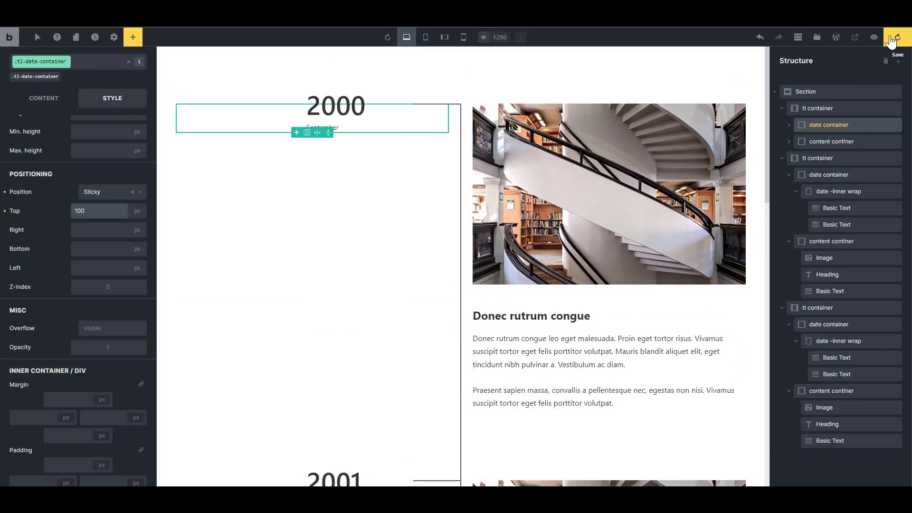
- Save the page and open its front-end view to check the sticky dates along the timeline
{"action": "left_click", "coordinate": [857, 42]}
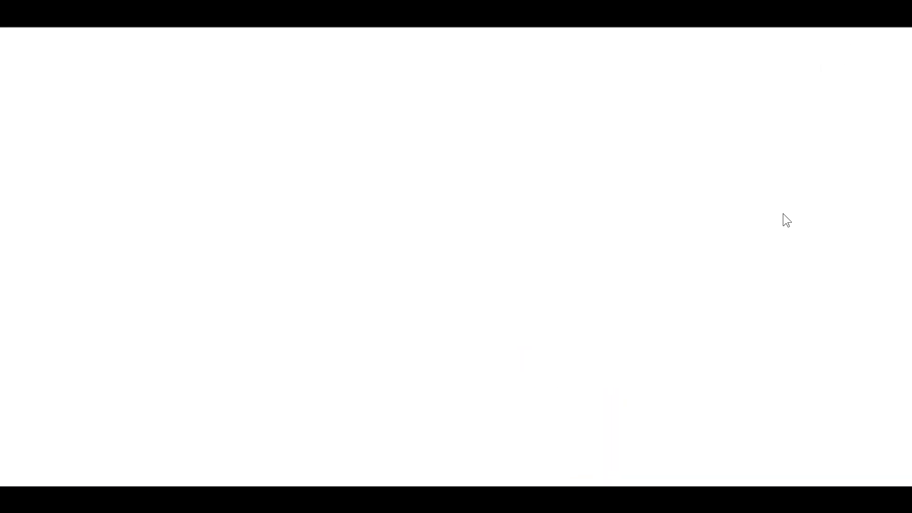
{"action": "scroll", "coordinate": [784, 215], "scroll_direction": "down", "scroll_amount": 3}
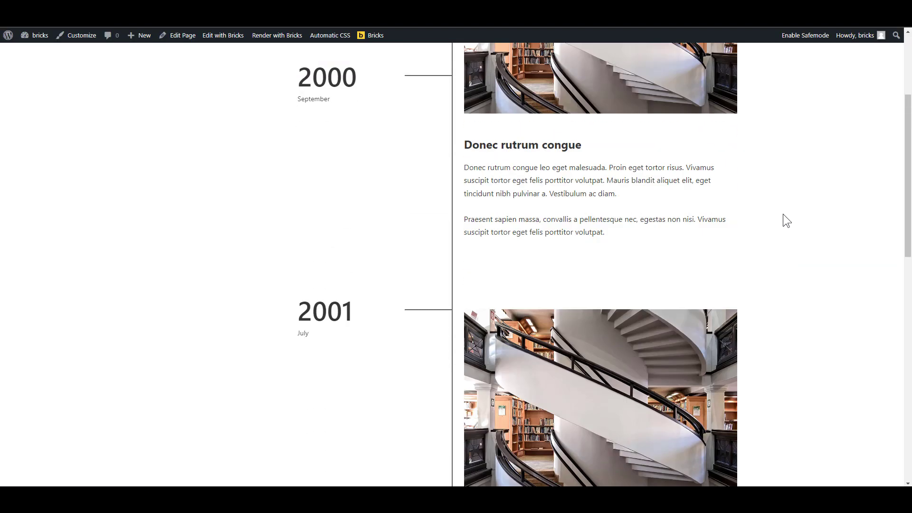
{"action": "scroll", "coordinate": [784, 215], "scroll_direction": "up", "scroll_amount": 4}
{"action": "scroll", "coordinate": [847, 228], "scroll_direction": "down", "scroll_amount": 8}
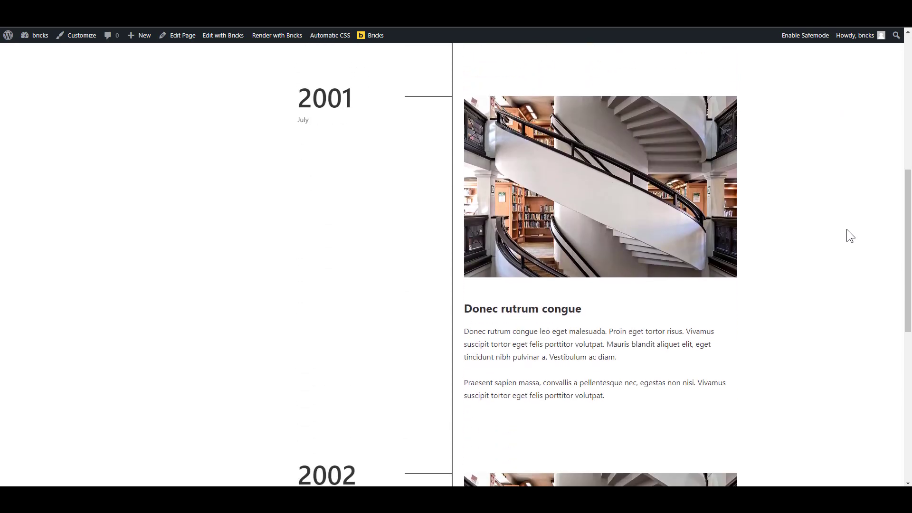
- Check the sticky dates and the end of the timeline on the front-end page and compare them with the reference page
{"action": "scroll", "coordinate": [846, 229], "scroll_direction": "down", "scroll_amount": 8}
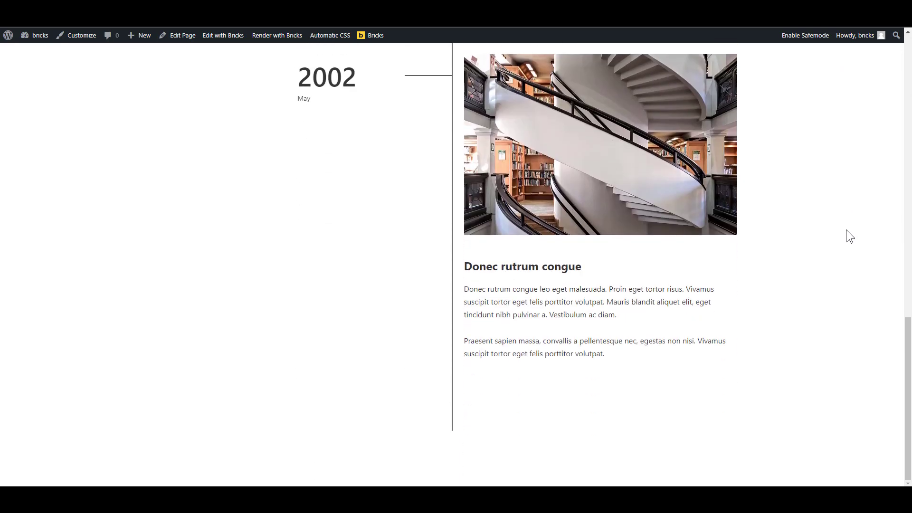
{"action": "scroll", "coordinate": [558, 389], "scroll_direction": "up", "scroll_amount": 5}
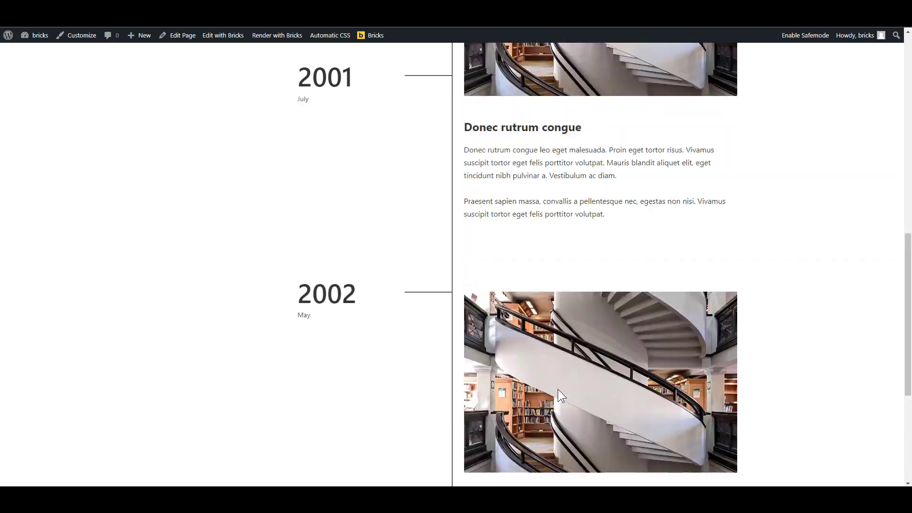
{"action": "scroll", "coordinate": [477, 460], "scroll_direction": "down", "scroll_amount": 5}
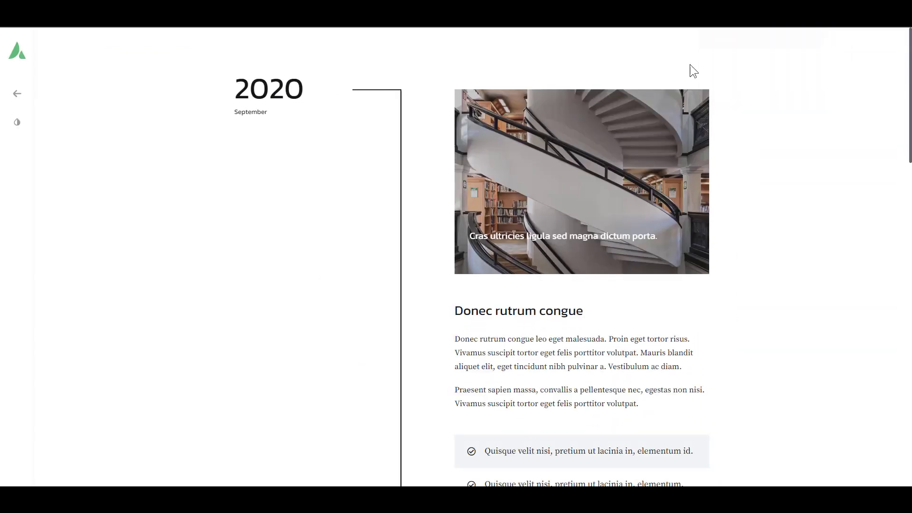
{"action": "scroll", "coordinate": [611, 360], "scroll_direction": "down", "scroll_amount": 10}
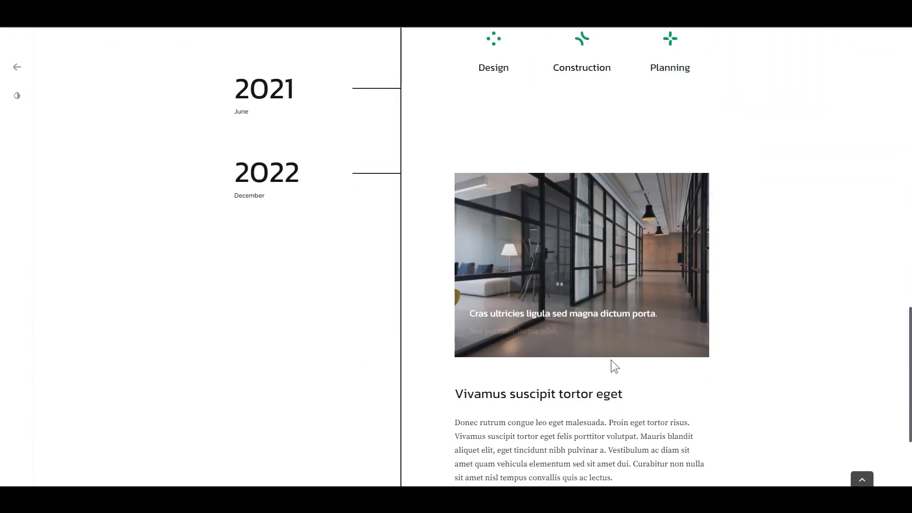
{"action": "scroll", "coordinate": [611, 360], "scroll_direction": "down", "scroll_amount": 3}
{"action": "scroll", "coordinate": [754, 92], "scroll_direction": "up", "scroll_amount": 8}
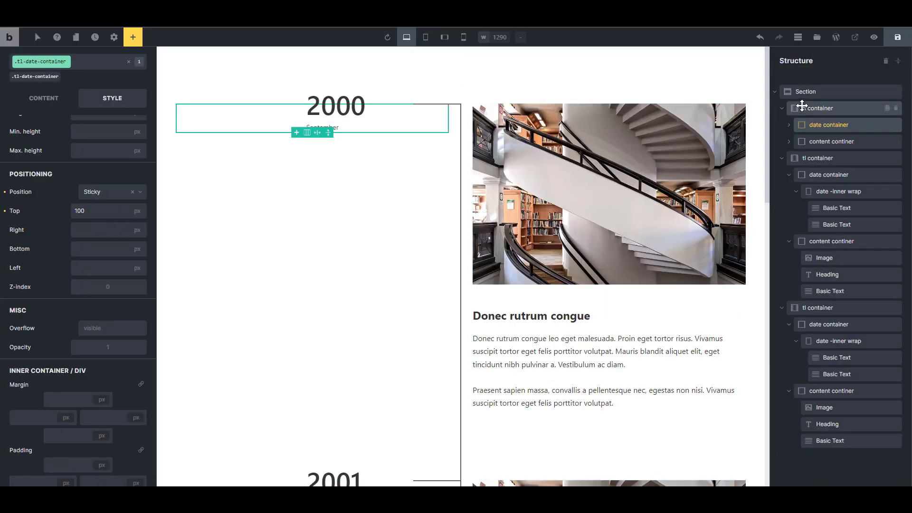
- Set the bottom padding of the timeline section to 0 px and save the page
{"action": "left_click", "coordinate": [806, 91]}
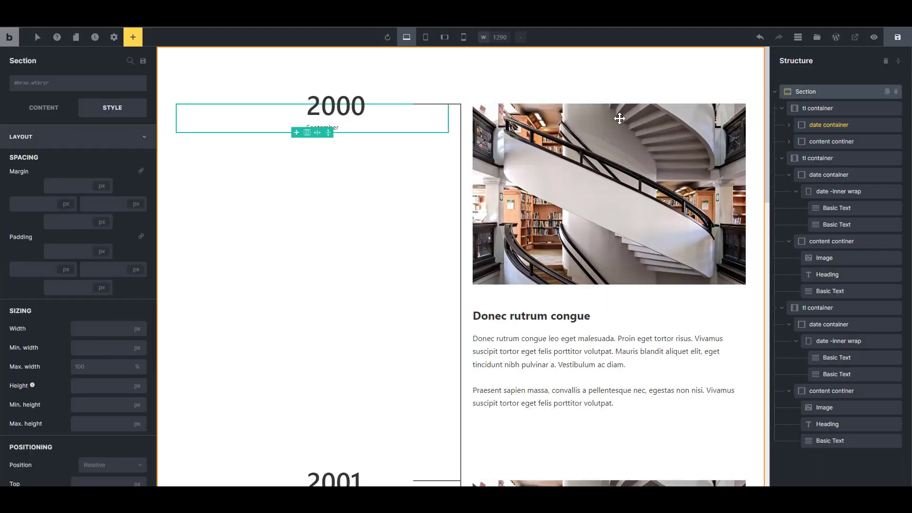
{"action": "left_click", "coordinate": [80, 288]}
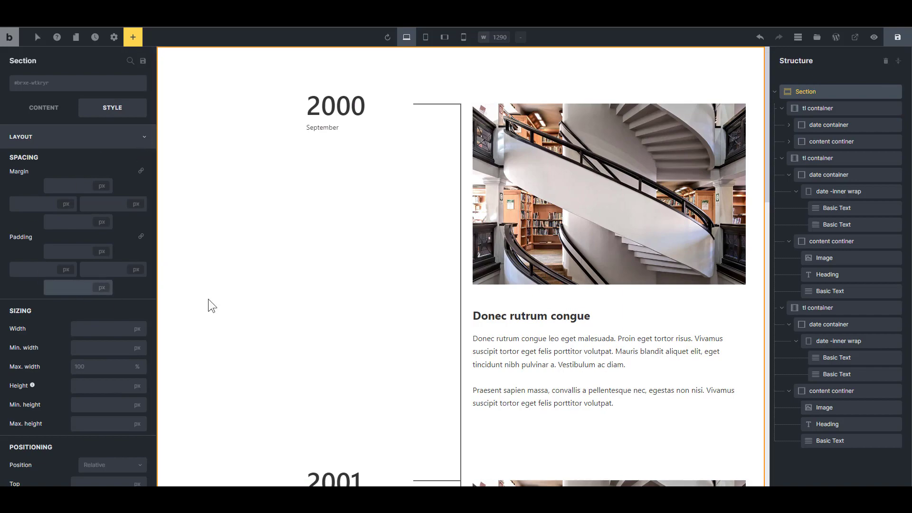
{"action": "type", "text": "0"}
{"action": "scroll", "coordinate": [374, 352], "scroll_direction": "down", "scroll_amount": 15}
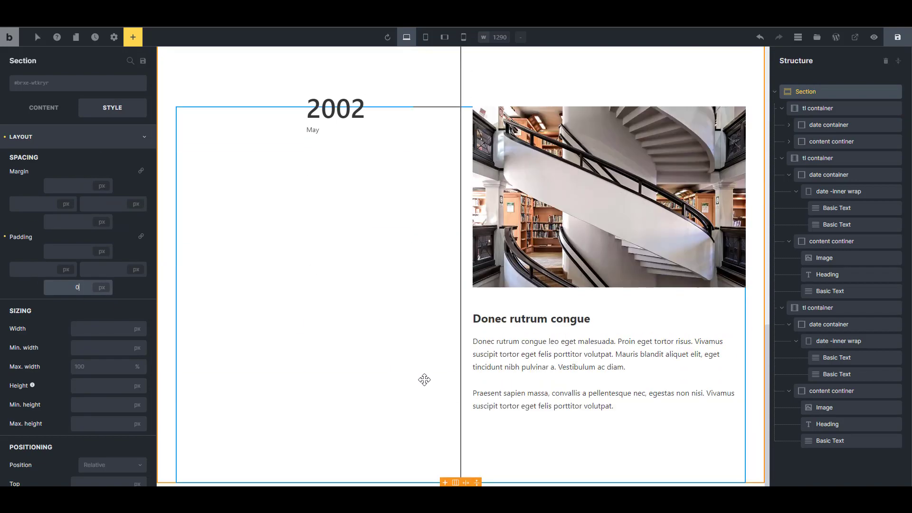
{"action": "scroll", "coordinate": [450, 437], "scroll_direction": "up", "scroll_amount": 2}
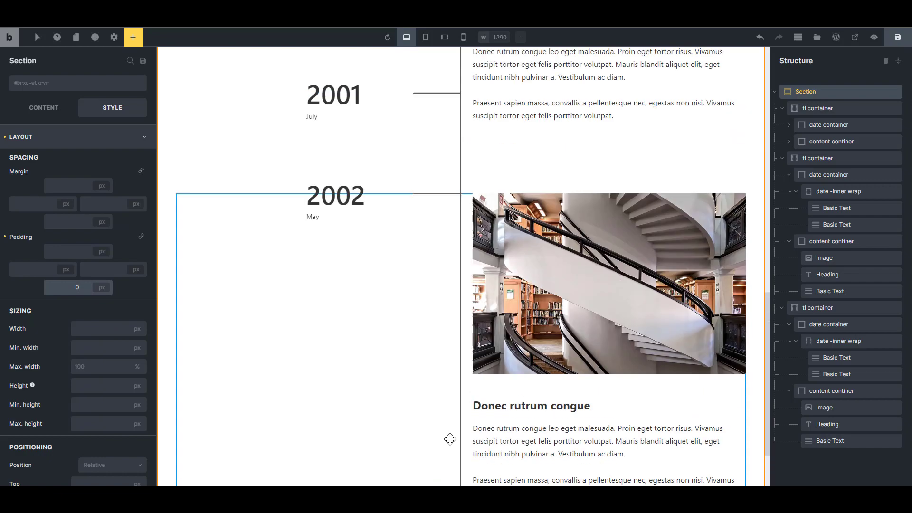
{"action": "scroll", "coordinate": [504, 451], "scroll_direction": "down", "scroll_amount": 3}
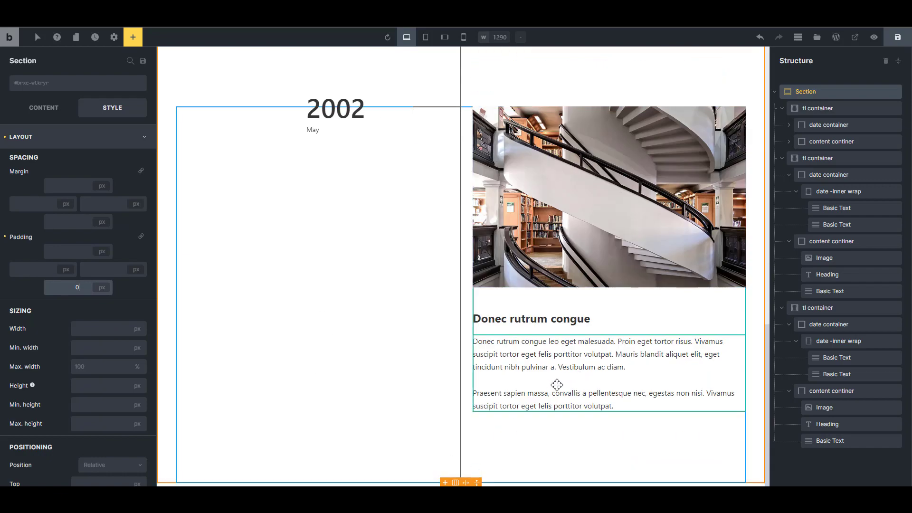
{"action": "scroll", "coordinate": [561, 387], "scroll_direction": "up", "scroll_amount": 5}
{"action": "scroll", "coordinate": [564, 391], "scroll_direction": "up", "scroll_amount": 8}
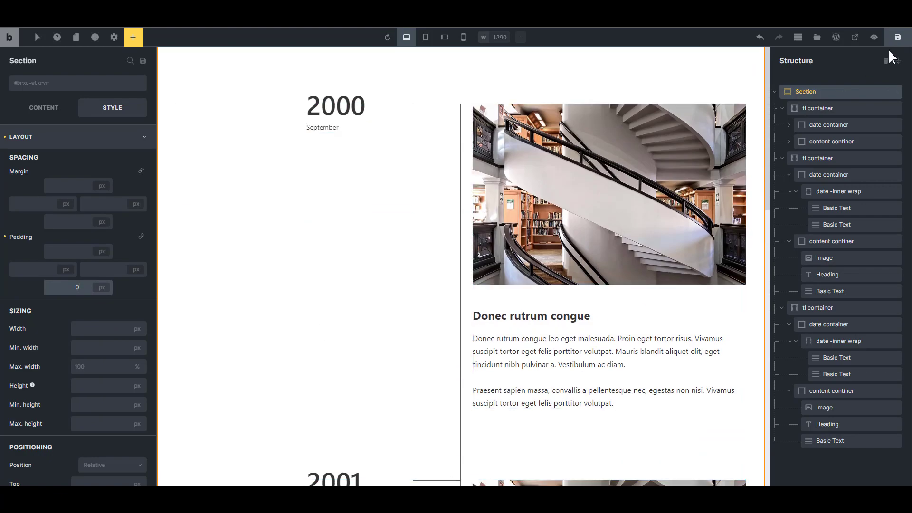
{"action": "left_click", "coordinate": [895, 42]}
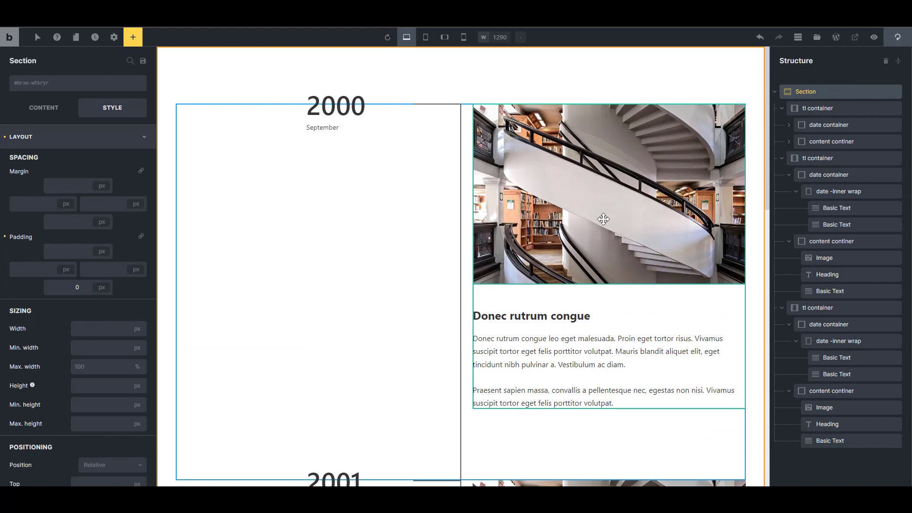
- Examine the spacing between the vertical line and the content on the reference timeline page
{"action": "scroll", "coordinate": [603, 219], "scroll_direction": "down", "scroll_amount": 4}
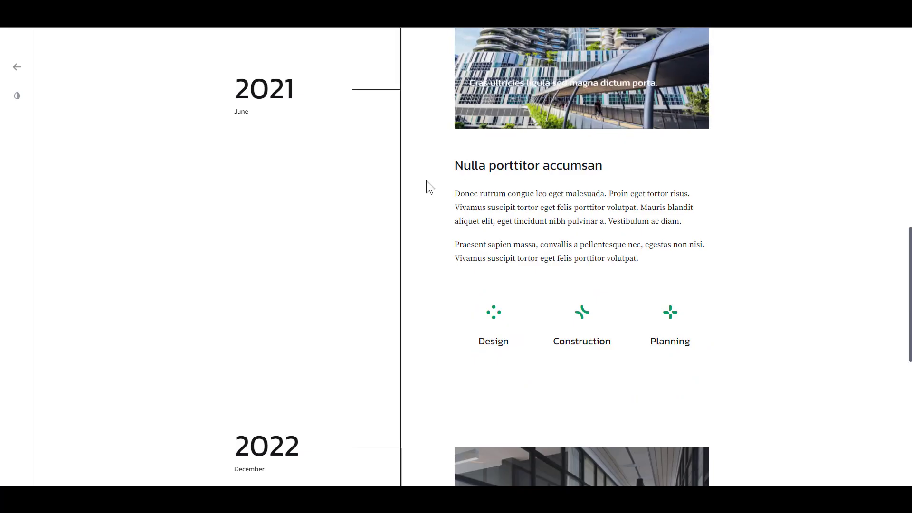
{"action": "scroll", "coordinate": [452, 125], "scroll_direction": "up", "scroll_amount": 4}
{"action": "scroll", "coordinate": [418, 180], "scroll_direction": "up", "scroll_amount": 10}
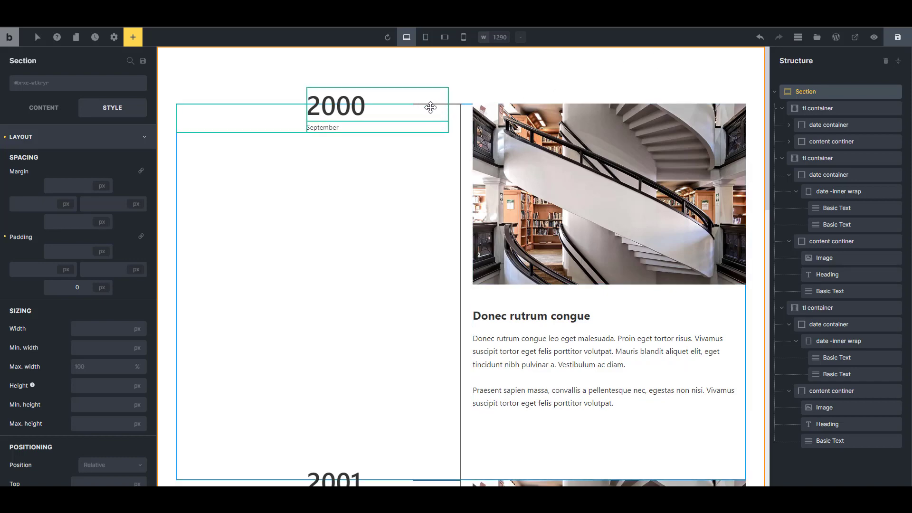
- Inspect the size and positioning settings of the first date container's :before pseudo-element
{"action": "left_click", "coordinate": [261, 123]}
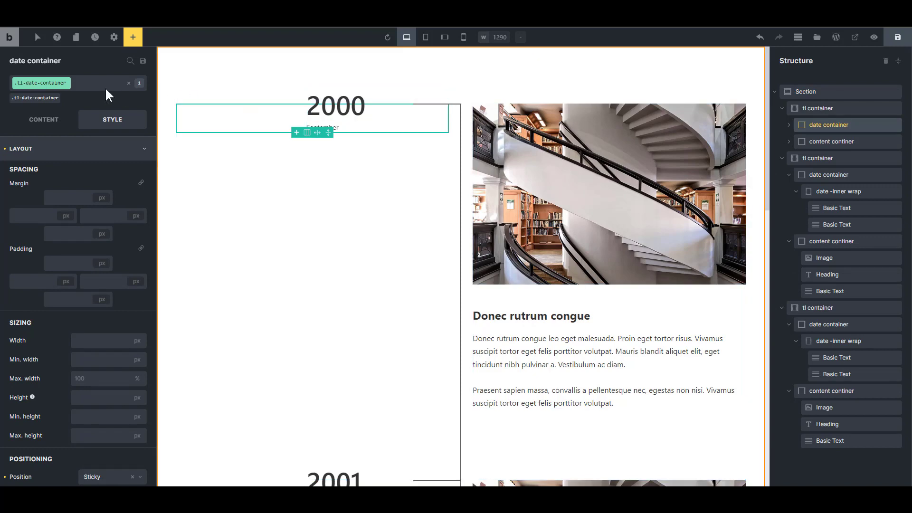
{"action": "left_click", "coordinate": [35, 38]}
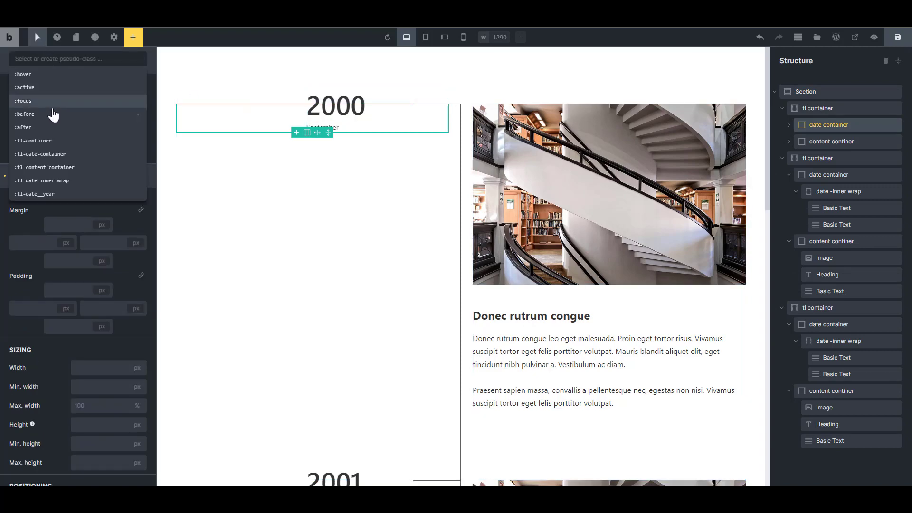
{"action": "left_click", "coordinate": [83, 114]}
{"action": "scroll", "coordinate": [110, 261], "scroll_direction": "down", "scroll_amount": 5}
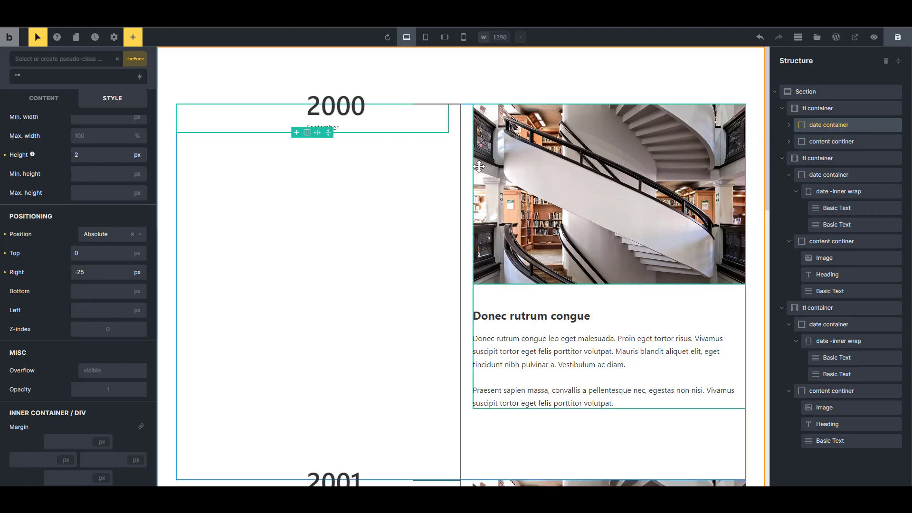
{"action": "left_click", "coordinate": [831, 142]}
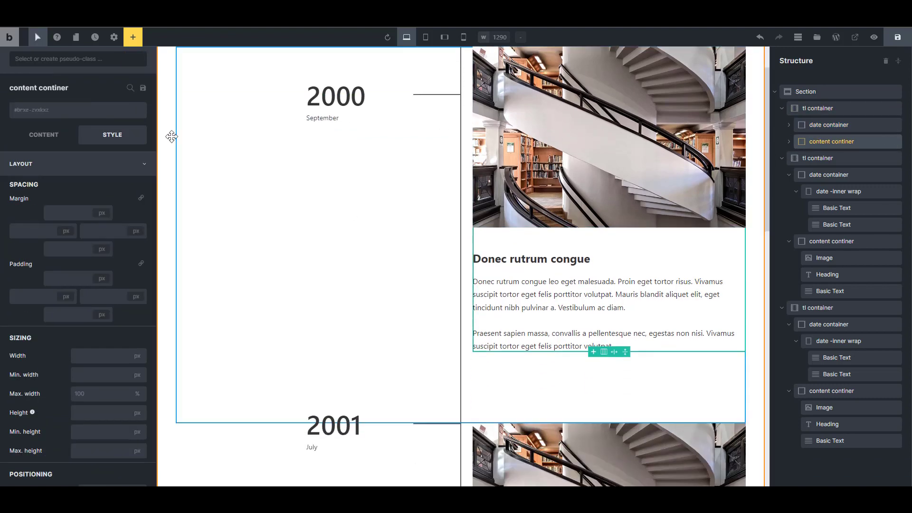
{"action": "left_click", "coordinate": [39, 300]}
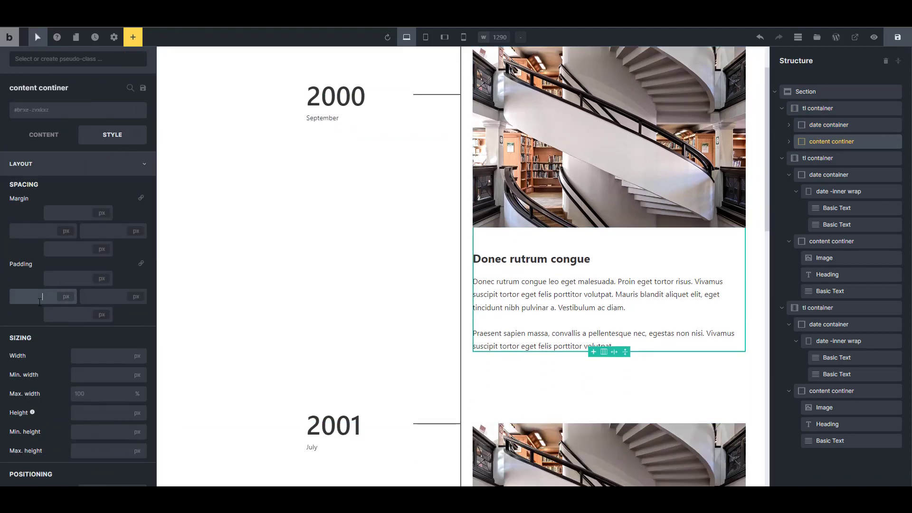
{"action": "type", "text": "1"}
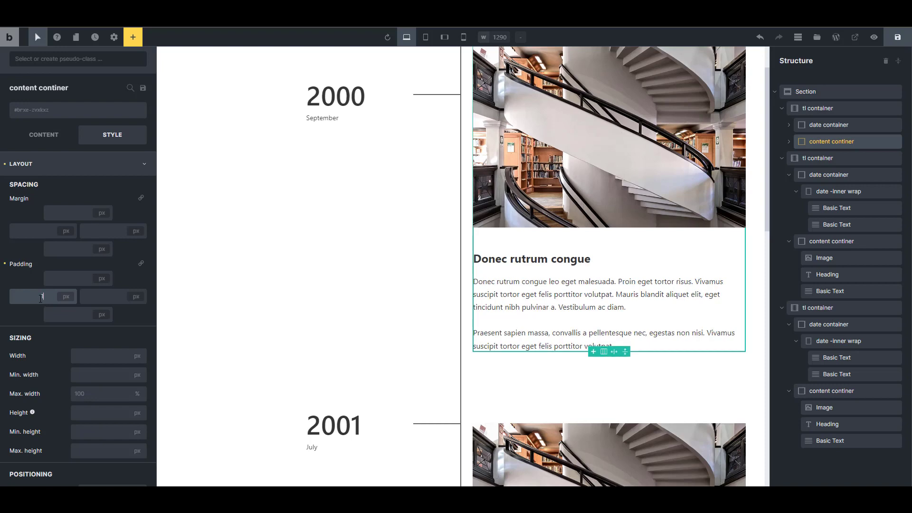
{"action": "key", "text": "BackSpace"}
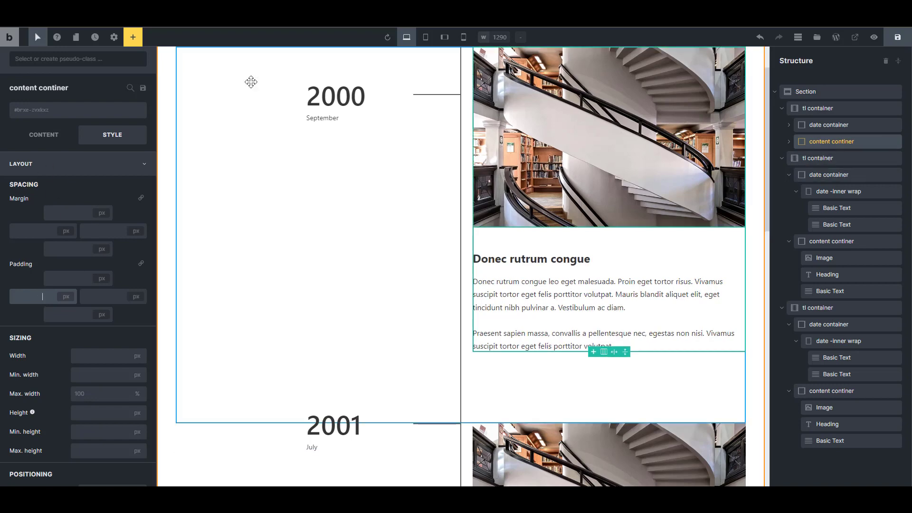
{"action": "left_click", "coordinate": [43, 160]}
{"action": "left_click", "coordinate": [58, 59]}
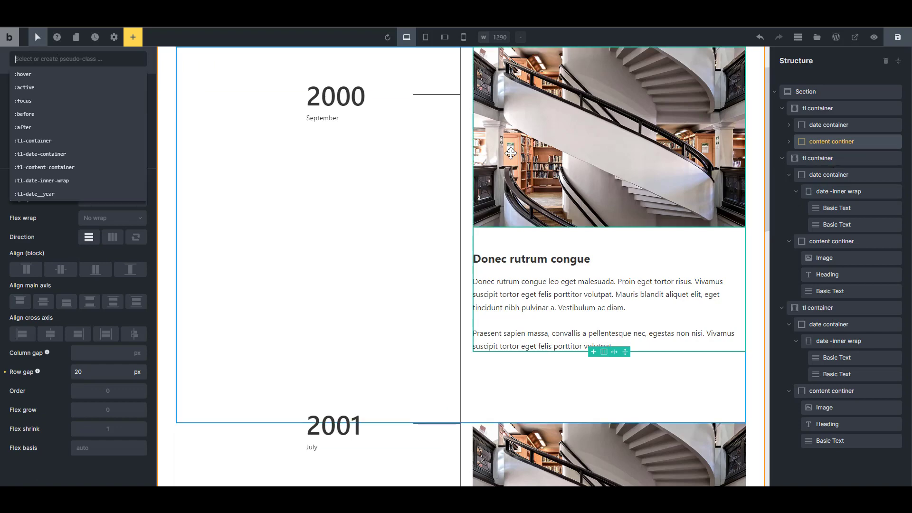
{"action": "left_click", "coordinate": [54, 238]}
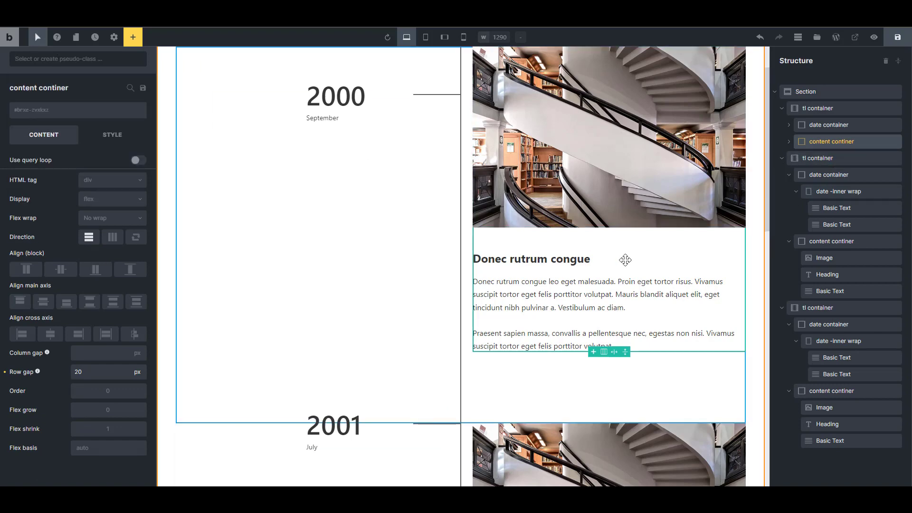
{"action": "scroll", "coordinate": [530, 266], "scroll_direction": "up", "scroll_amount": 1}
{"action": "left_click", "coordinate": [72, 113]}
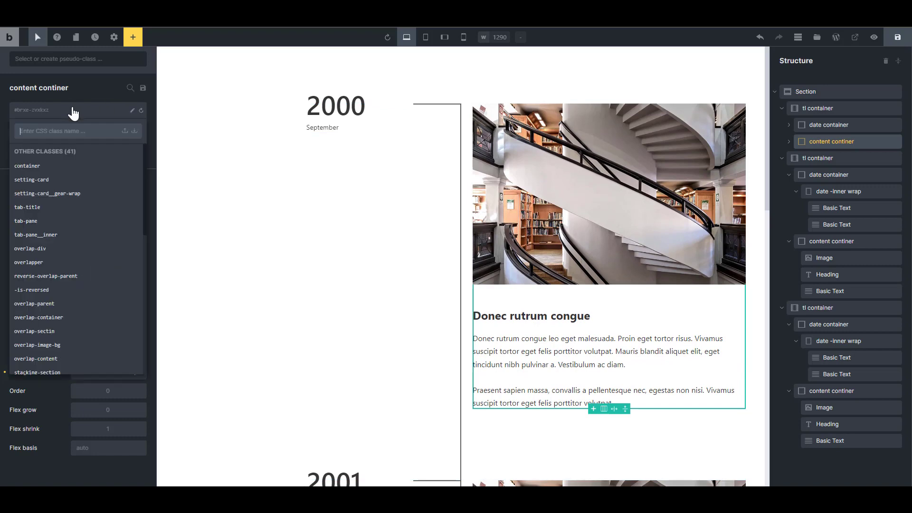
{"action": "left_click", "coordinate": [823, 125]}
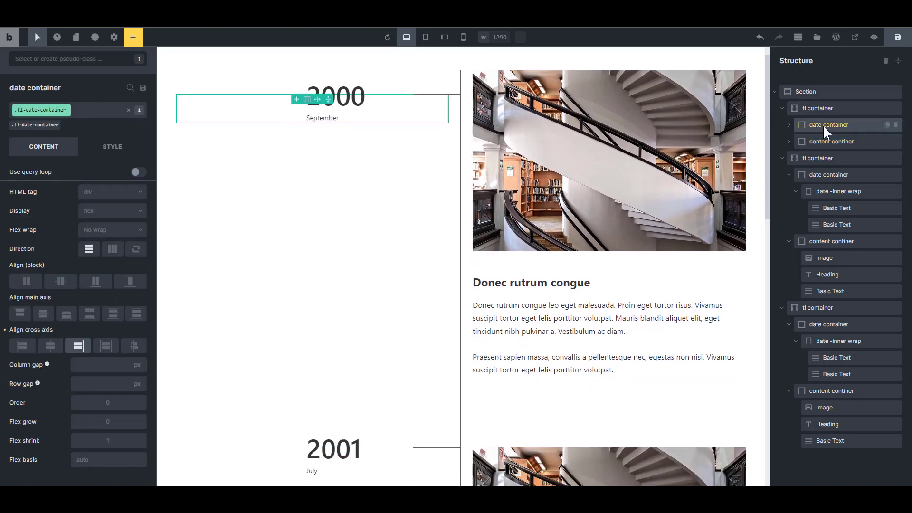
- Create the class tl-content-container on the first entry's content container
{"action": "left_click", "coordinate": [831, 138]}
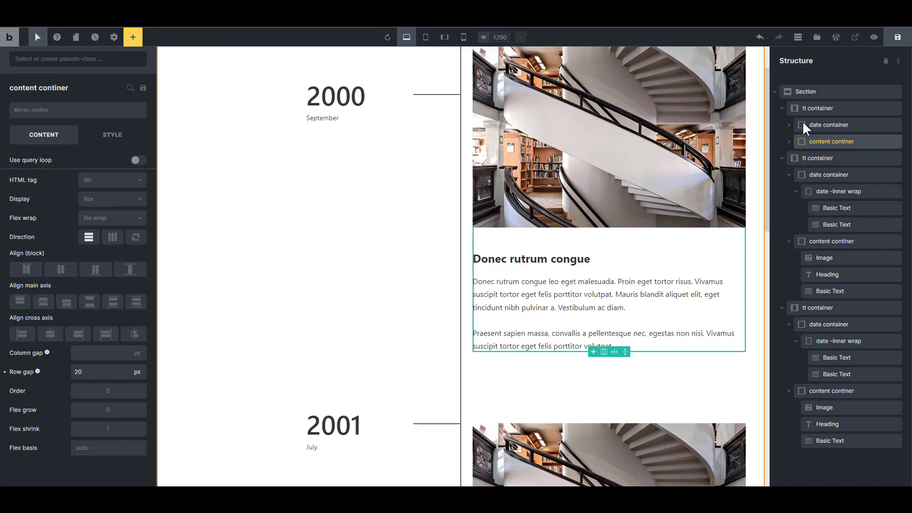
{"action": "left_click", "coordinate": [78, 117]}
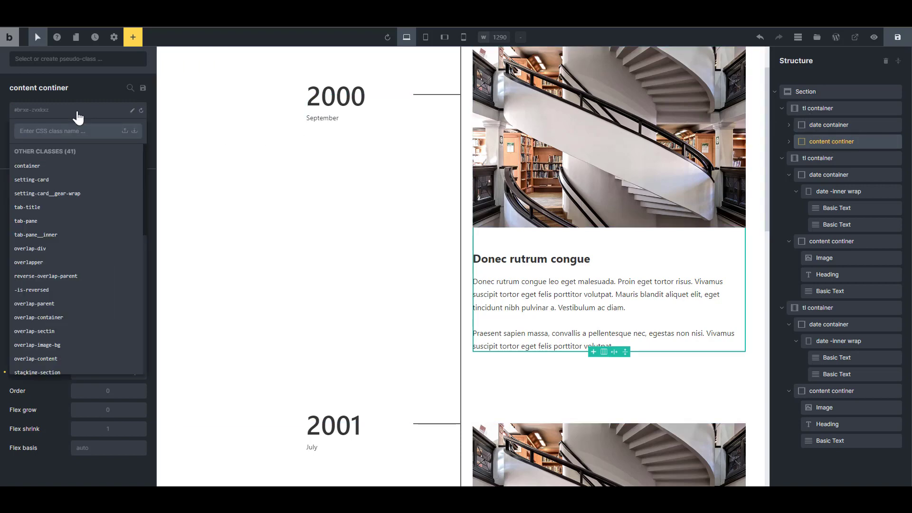
{"action": "type", "text": "tl-co"}
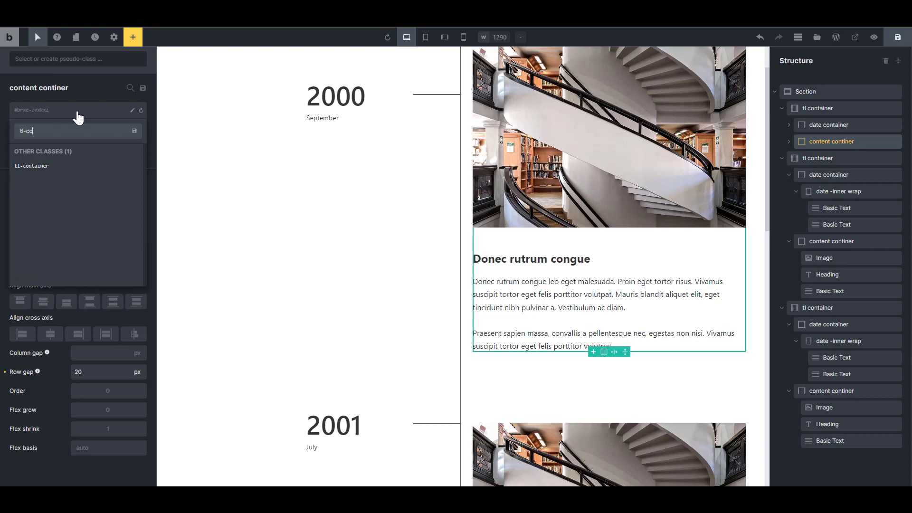
{"action": "type", "text": "ntent-con"}
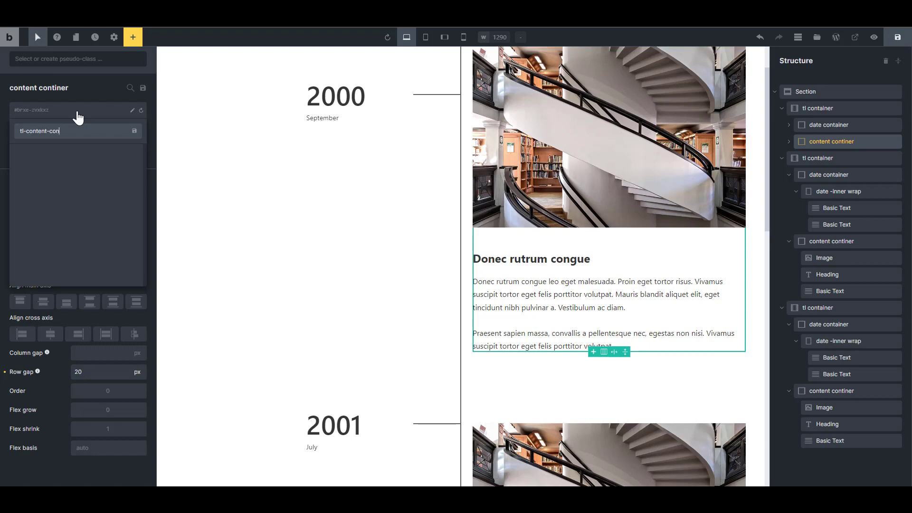
{"action": "type", "text": "tainer"}
{"action": "key", "text": "Return"}
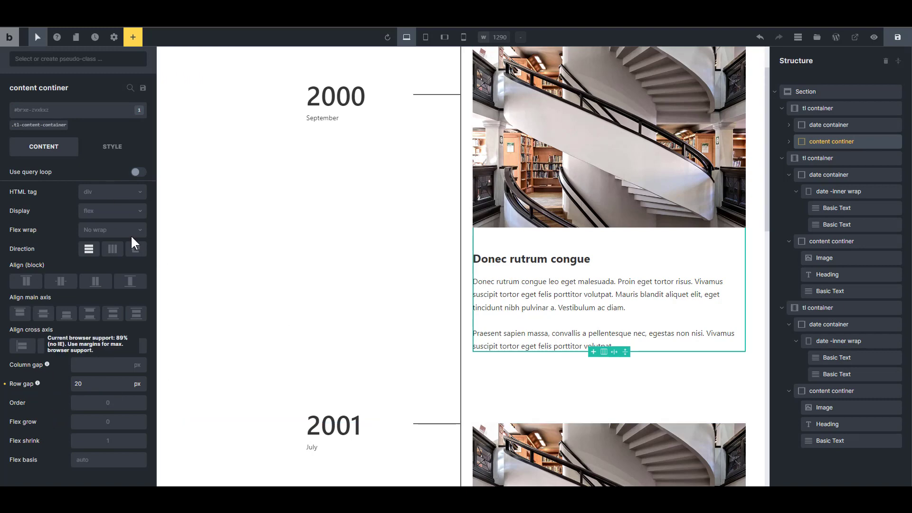
- Try a left padding of 100 px on the tl-content-container class and preview the timeline
{"action": "left_click", "coordinate": [39, 125]}
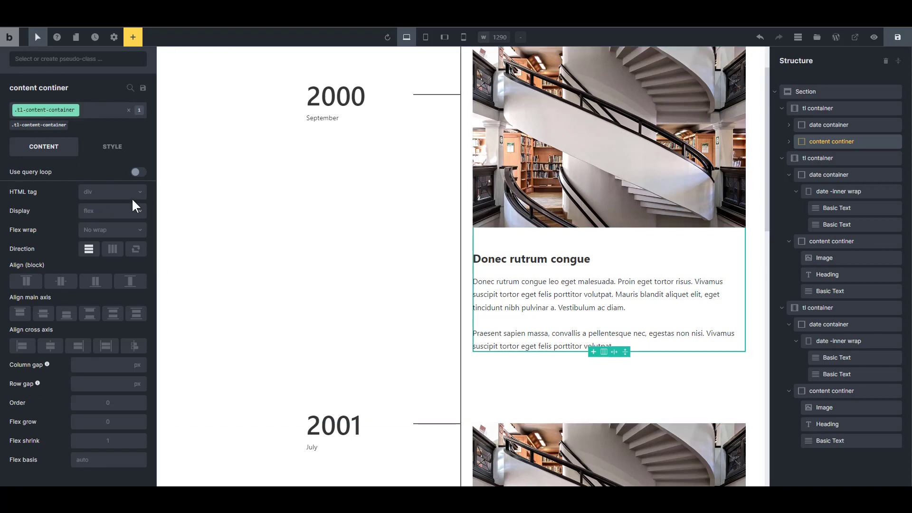
{"action": "left_click", "coordinate": [114, 147]}
{"action": "left_click", "coordinate": [42, 302]}
{"action": "type", "text": "100"}
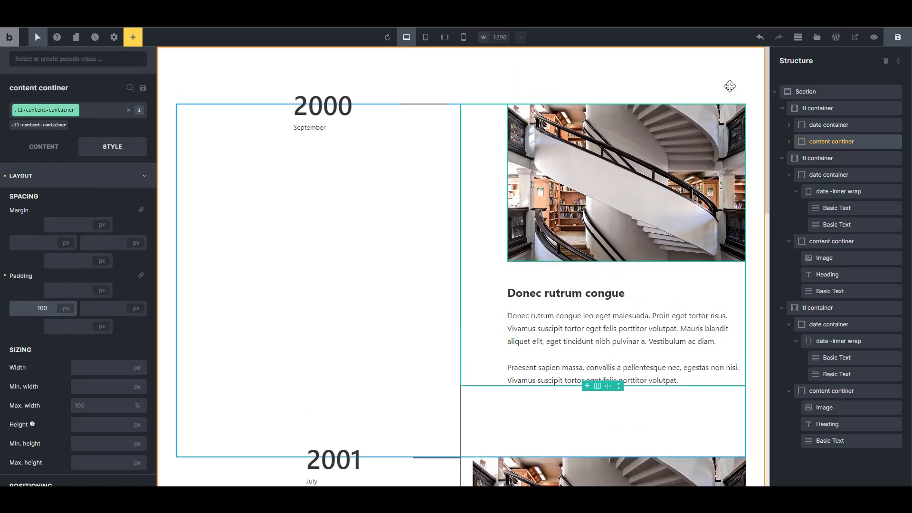
{"action": "left_click", "coordinate": [874, 37]}
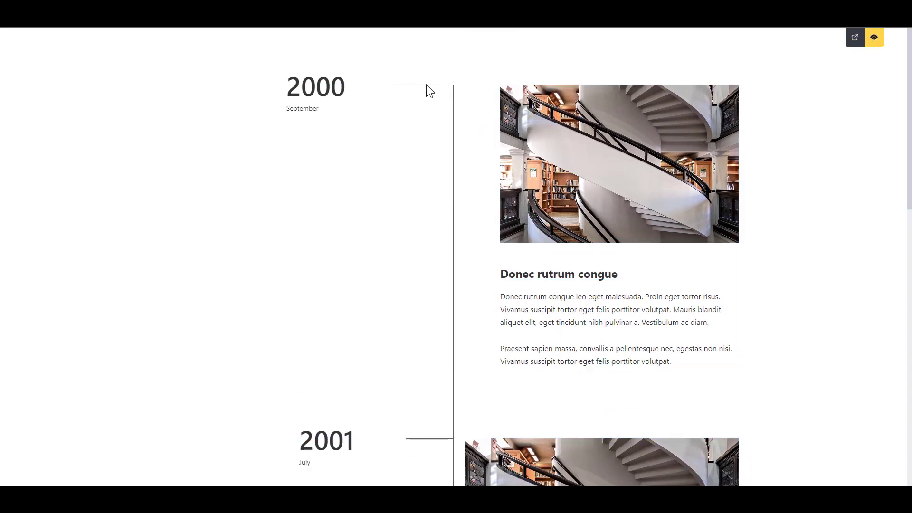
{"action": "left_click", "coordinate": [873, 38]}
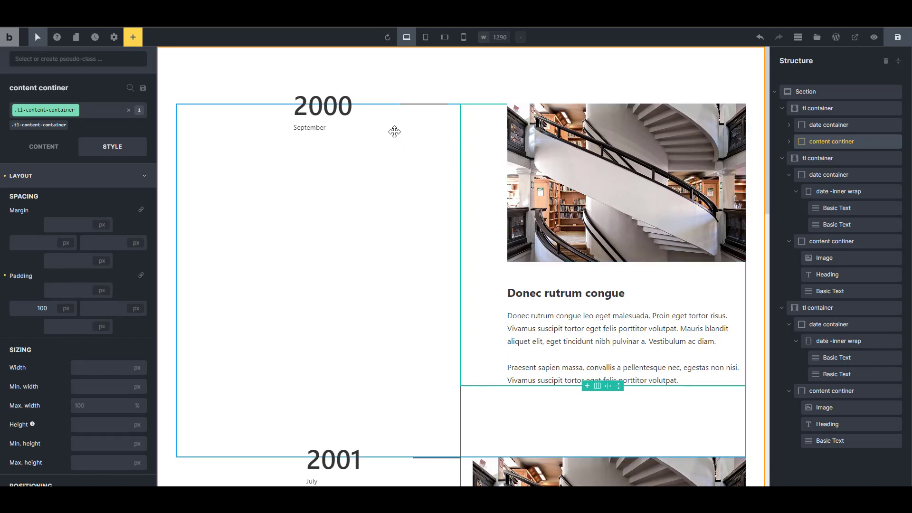
- Clear the left padding of the tl-content-container class
{"action": "double_click", "coordinate": [54, 305]}
{"action": "key", "text": "BackSpace"}
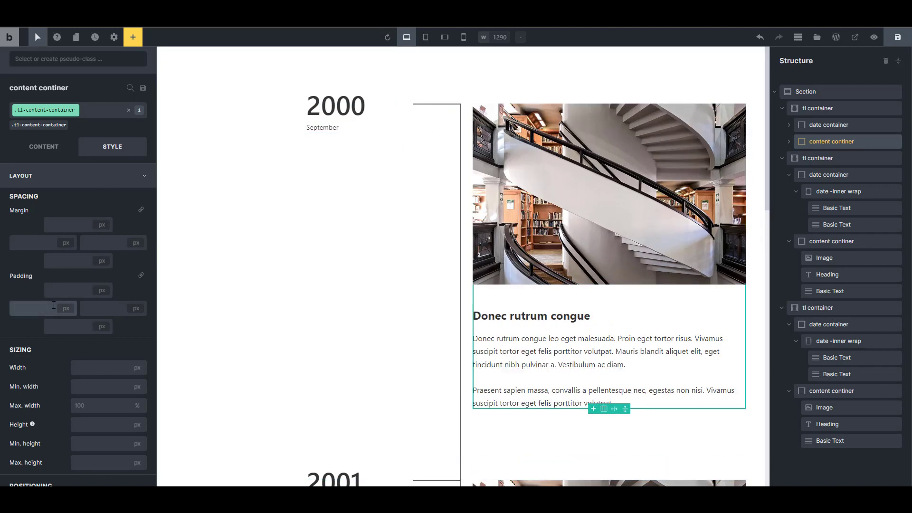
- Try left padding values between 13 and 35 px on the tl-content-container class
{"action": "type", "text": "26"}
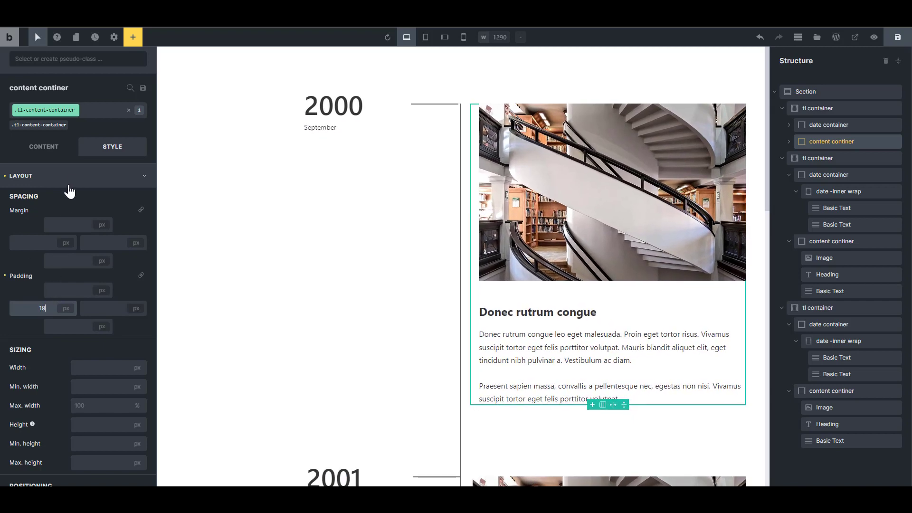
{"action": "key", "text": "Up"}
{"action": "key", "text": "Up"}
{"action": "key", "text": "Up"}
{"action": "key", "text": "Up"}
{"action": "key", "text": "Up"}
{"action": "key", "text": "Up"}
{"action": "key", "text": "Up"}
{"action": "key", "text": "Up"}
{"action": "key", "text": "Up"}
{"action": "key", "text": "Up"}
{"action": "key", "text": "Up"}
{"action": "key", "text": "Up"}
{"action": "key", "text": "Up"}
{"action": "key", "text": "Up"}
{"action": "key", "text": "Up"}
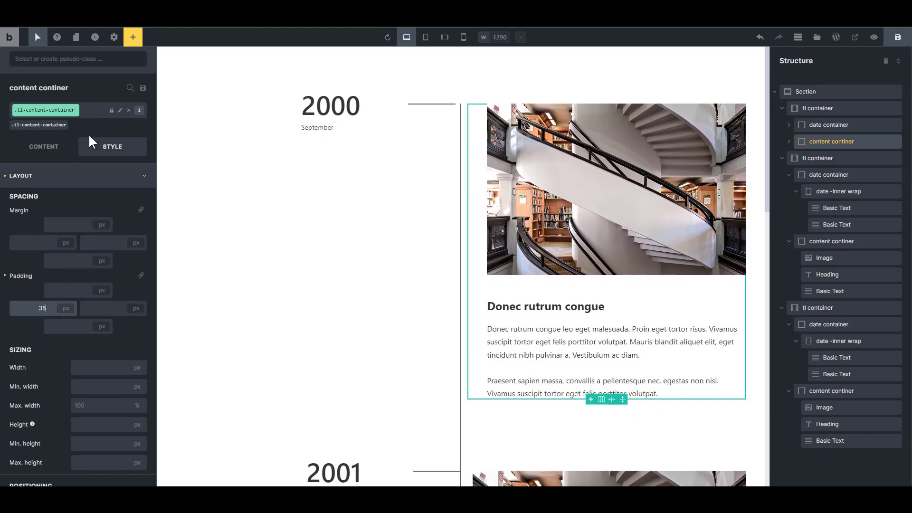
{"action": "key", "text": "Down"}
{"action": "key", "text": "Down"}
{"action": "key", "text": "Down"}
{"action": "key", "text": "Down"}
{"action": "key", "text": "Down"}
{"action": "key", "text": "Down"}
{"action": "key", "text": "Down"}
{"action": "key", "text": "Down"}
{"action": "key", "text": "Down"}
{"action": "key", "text": "Down"}
{"action": "key", "text": "Down"}
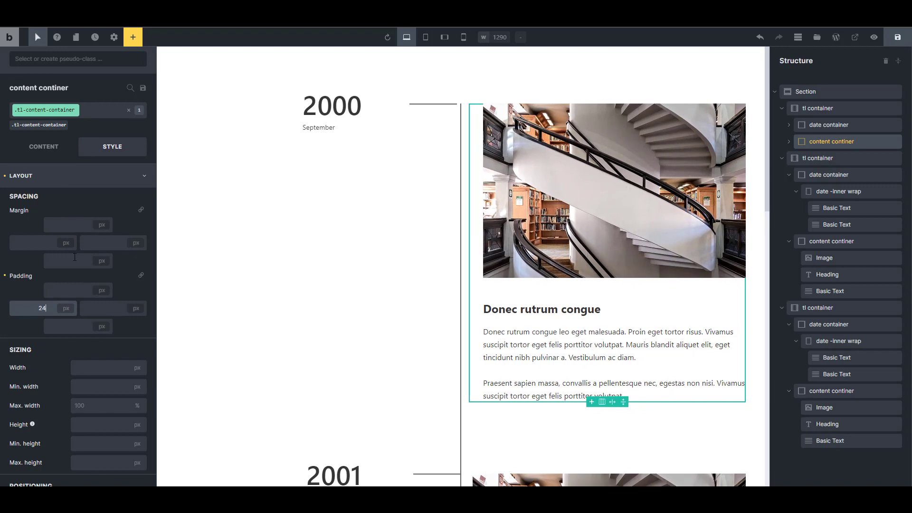
{"action": "key", "text": "Down"}
{"action": "key", "text": "Down"}
{"action": "key", "text": "Down"}
{"action": "key", "text": "Down"}
{"action": "key", "text": "Down"}
{"action": "key", "text": "Down"}
{"action": "key", "text": "Down"}
{"action": "key", "text": "Down"}
{"action": "key", "text": "Down"}
{"action": "key", "text": "Down"}
{"action": "key", "text": "Down"}
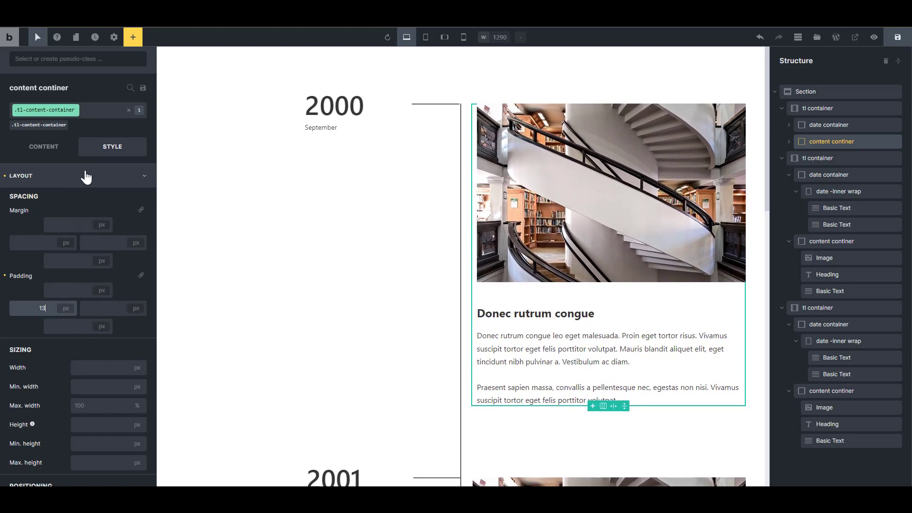
{"action": "key", "text": "Up"}
{"action": "key", "text": "Up"}
{"action": "key", "text": "Up"}
{"action": "key", "text": "Up"}
{"action": "key", "text": "Up"}
{"action": "key", "text": "Up"}
{"action": "key", "text": "Up"}
{"action": "key", "text": "Up"}
{"action": "key", "text": "Up"}
{"action": "key", "text": "Up"}
{"action": "key", "text": "Up"}
{"action": "key", "text": "Up"}
{"action": "key", "text": "Up"}
{"action": "key", "text": "Down"}
{"action": "key", "text": "Down"}
{"action": "key", "text": "Down"}
{"action": "key", "text": "Down"}
{"action": "key", "text": "Down"}
{"action": "key", "text": "Down"}
{"action": "key", "text": "Down"}
{"action": "key", "text": "Down"}
{"action": "key", "text": "Down"}
{"action": "key", "text": "Down"}
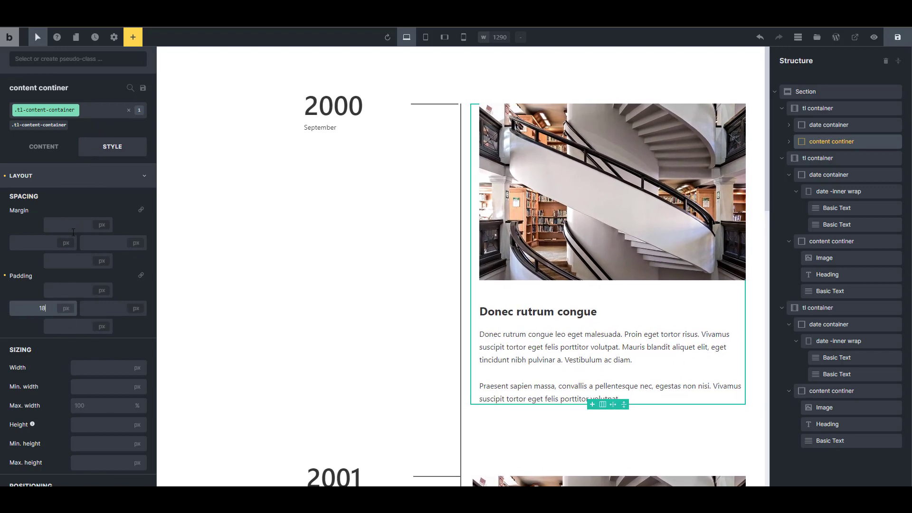
{"action": "key", "text": "Up"}
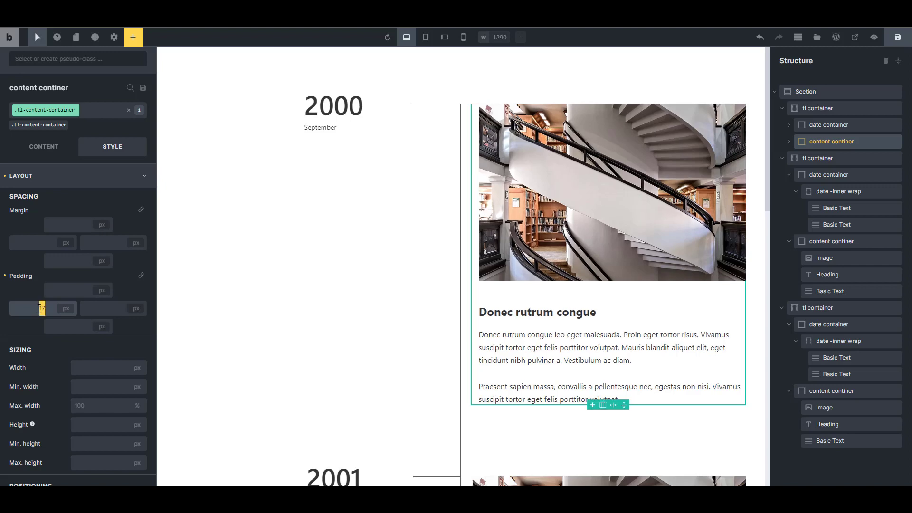
- Try a left padding of 100 px on the tl-content-container class and select the first entry's date inner wrap
{"action": "type", "text": "100"}
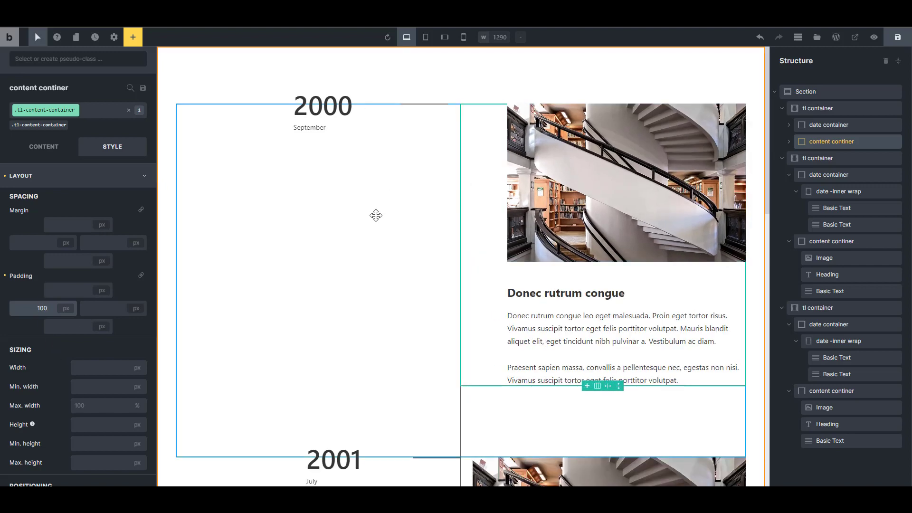
{"action": "left_click", "coordinate": [544, 91]}
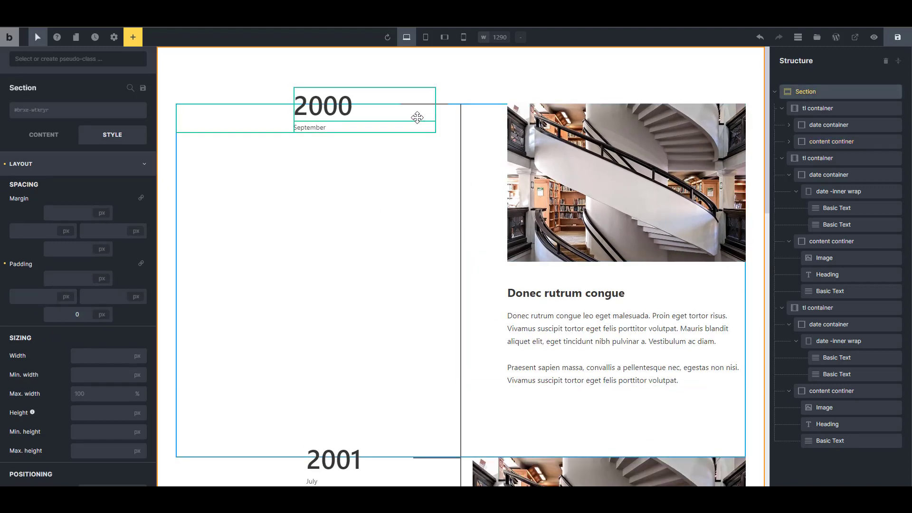
{"action": "left_click", "coordinate": [407, 118]}
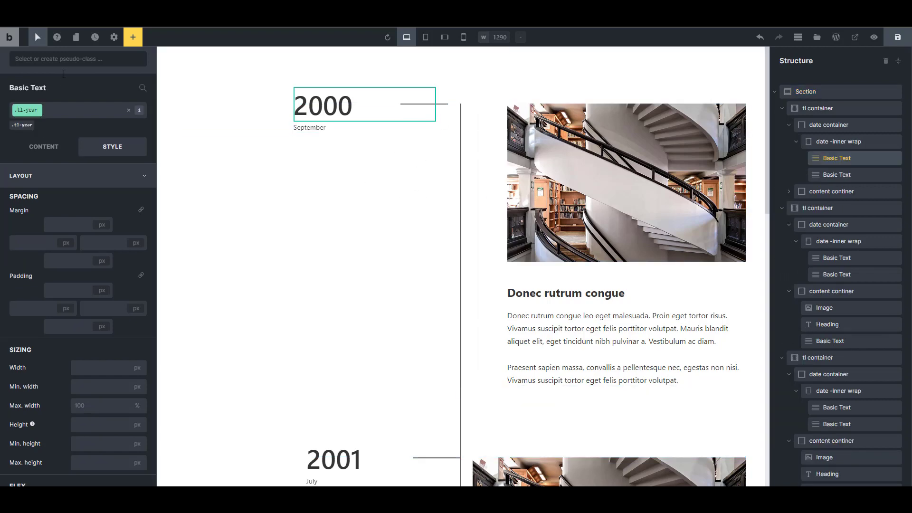
{"action": "left_click", "coordinate": [803, 142]}
{"action": "left_click", "coordinate": [797, 142]}
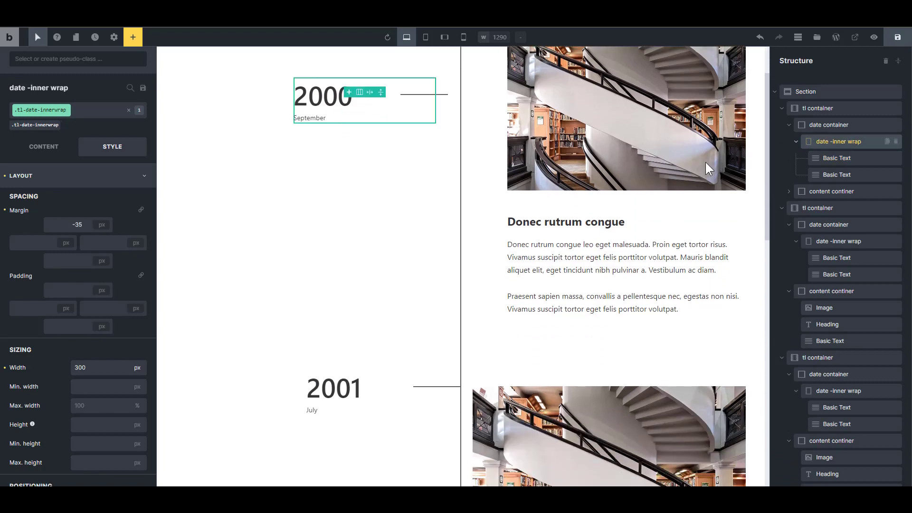
{"action": "scroll", "coordinate": [427, 233], "scroll_direction": "up", "scroll_amount": 2}
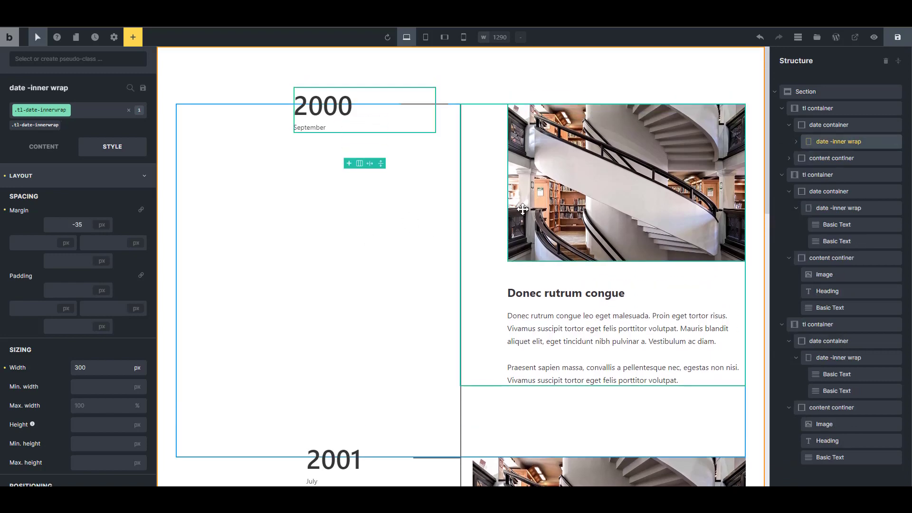
- Preview the timeline and examine how the year labels and connector lines align with the vertical line while scrolling
{"action": "left_click", "coordinate": [874, 37]}
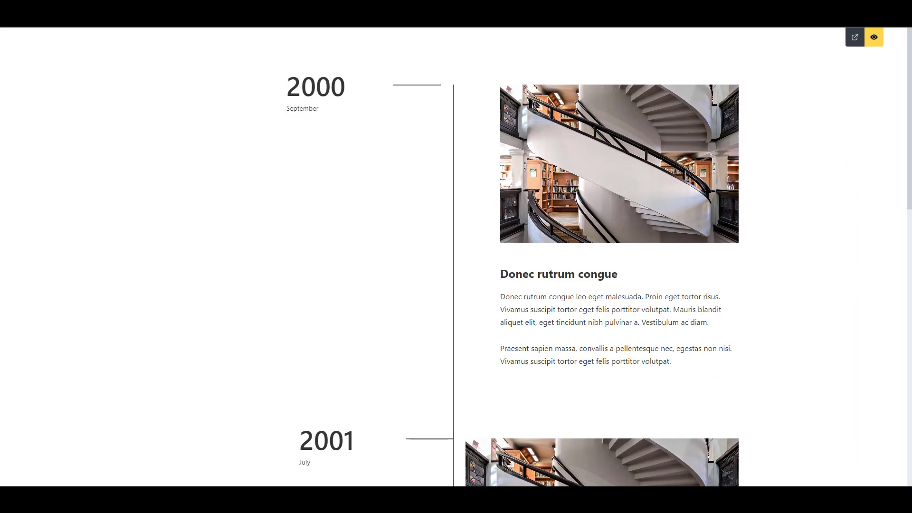
{"action": "scroll", "coordinate": [525, 309], "scroll_direction": "down", "scroll_amount": 3}
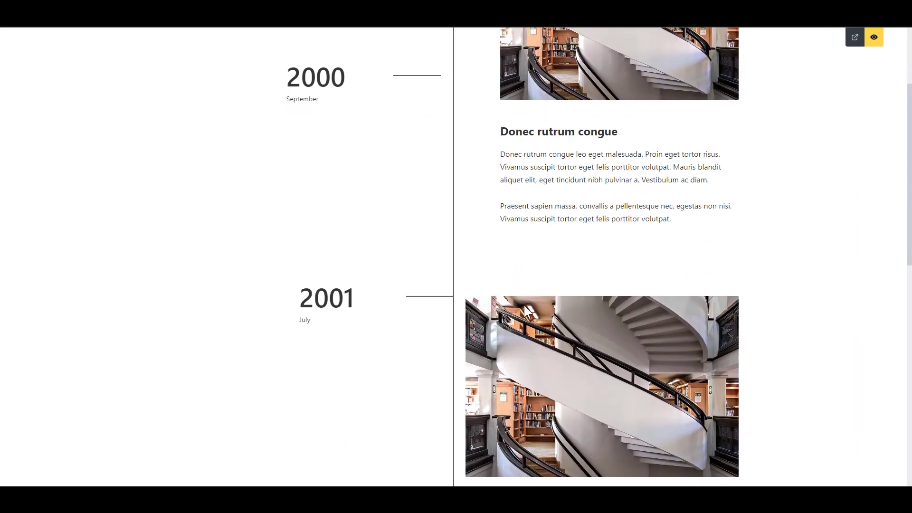
{"action": "scroll", "coordinate": [529, 303], "scroll_direction": "up", "scroll_amount": 3}
{"action": "scroll", "coordinate": [529, 304], "scroll_direction": "down", "scroll_amount": 5}
{"action": "scroll", "coordinate": [530, 303], "scroll_direction": "up", "scroll_amount": 5}
{"action": "scroll", "coordinate": [531, 303], "scroll_direction": "down", "scroll_amount": 6}
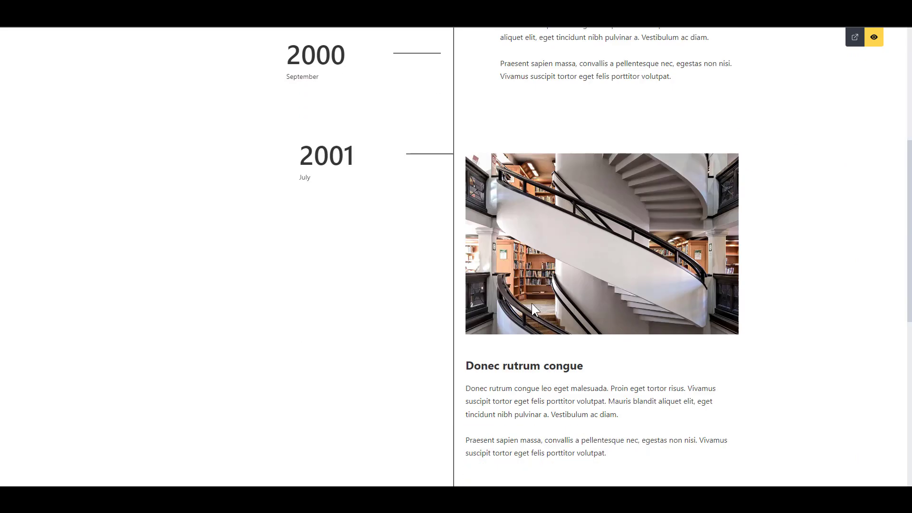
{"action": "scroll", "coordinate": [532, 304], "scroll_direction": "down", "scroll_amount": 2}
{"action": "scroll", "coordinate": [534, 303], "scroll_direction": "up", "scroll_amount": 7}
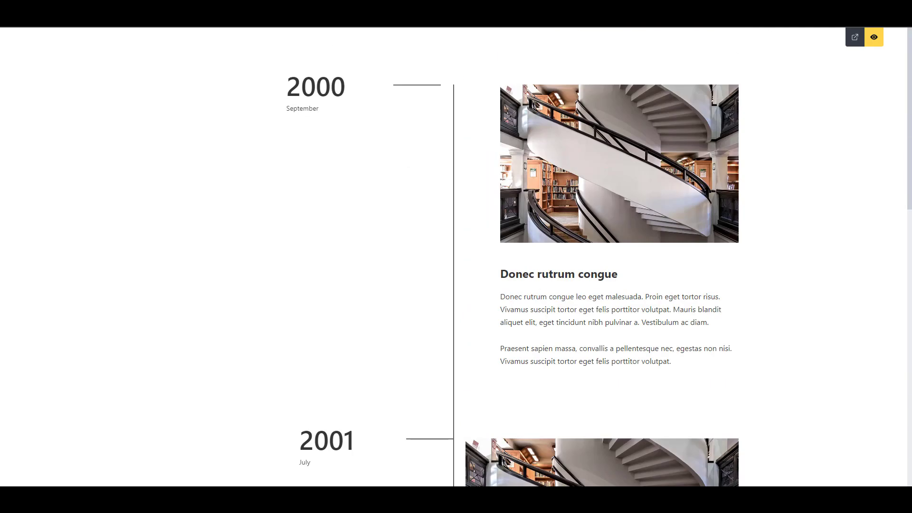
{"action": "left_click", "coordinate": [874, 37]}
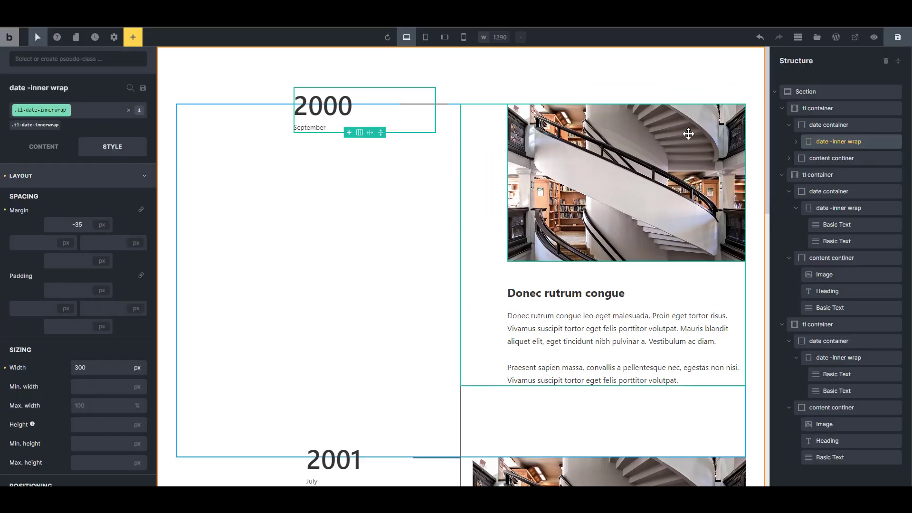
- Set the right offset of the first date container's :before pseudo-element to -51 px
{"action": "left_click", "coordinate": [829, 124]}
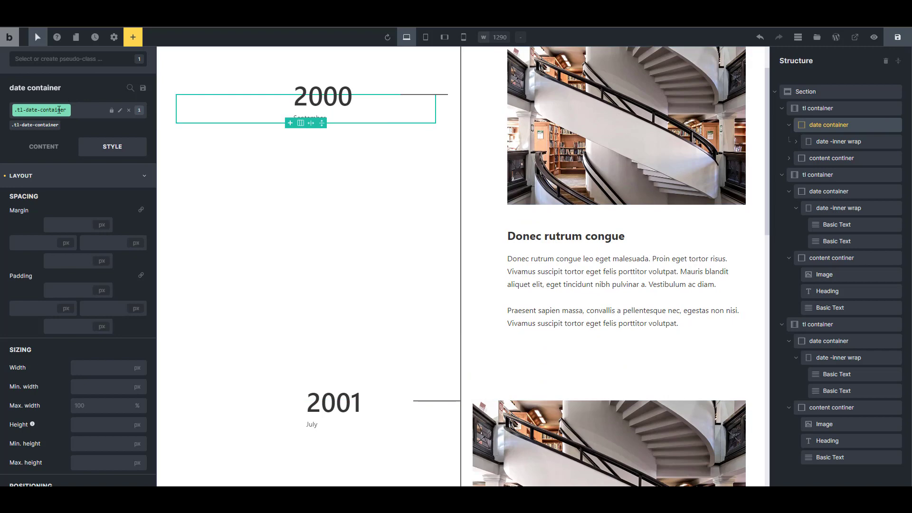
{"action": "left_click", "coordinate": [68, 56]}
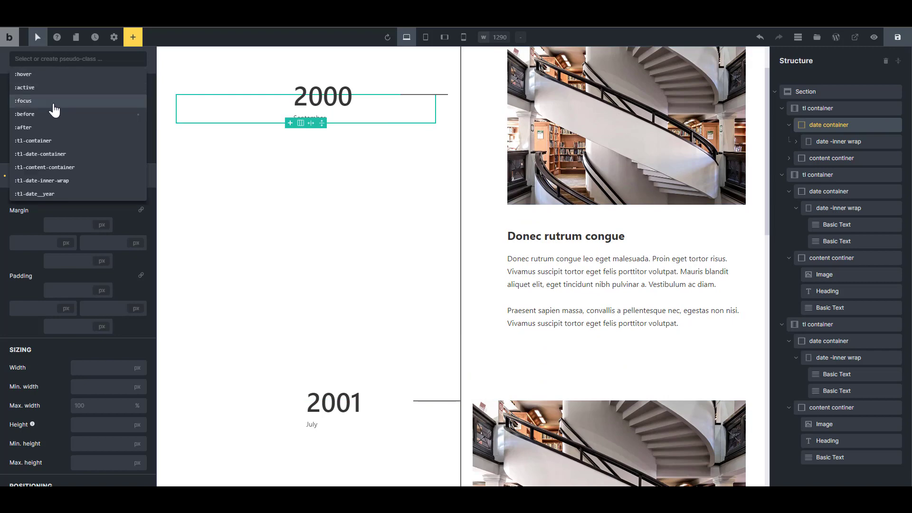
{"action": "left_click", "coordinate": [59, 117]}
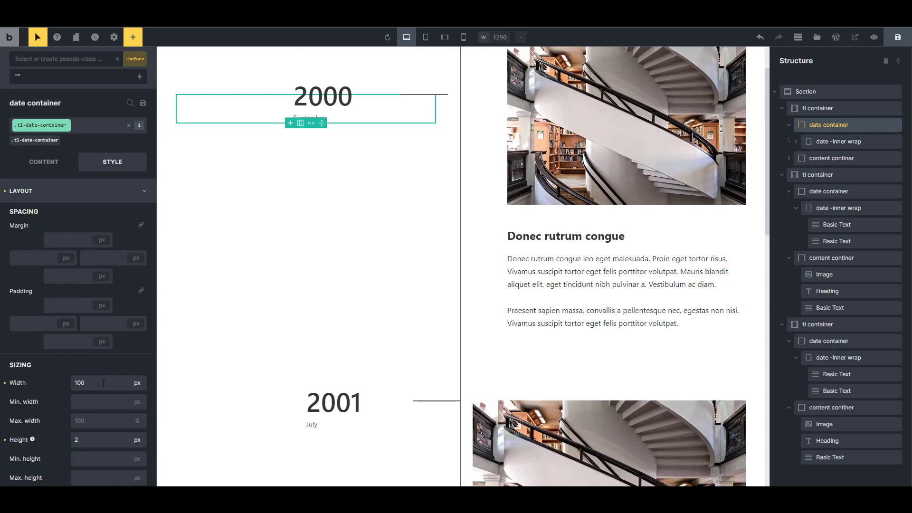
{"action": "scroll", "coordinate": [173, 377], "scroll_direction": "down", "scroll_amount": 1}
{"action": "scroll", "coordinate": [107, 391], "scroll_direction": "down", "scroll_amount": 2}
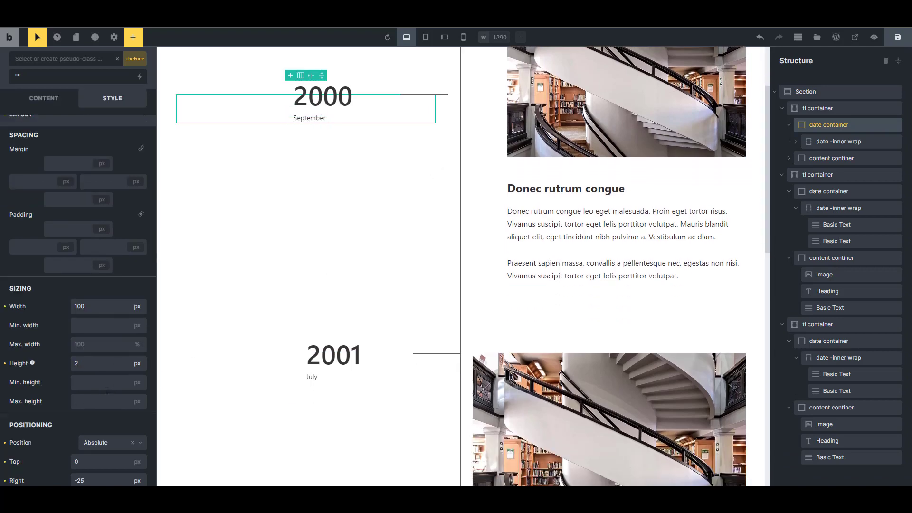
{"action": "scroll", "coordinate": [107, 390], "scroll_direction": "down", "scroll_amount": 6}
{"action": "scroll", "coordinate": [109, 329], "scroll_direction": "up", "scroll_amount": 3}
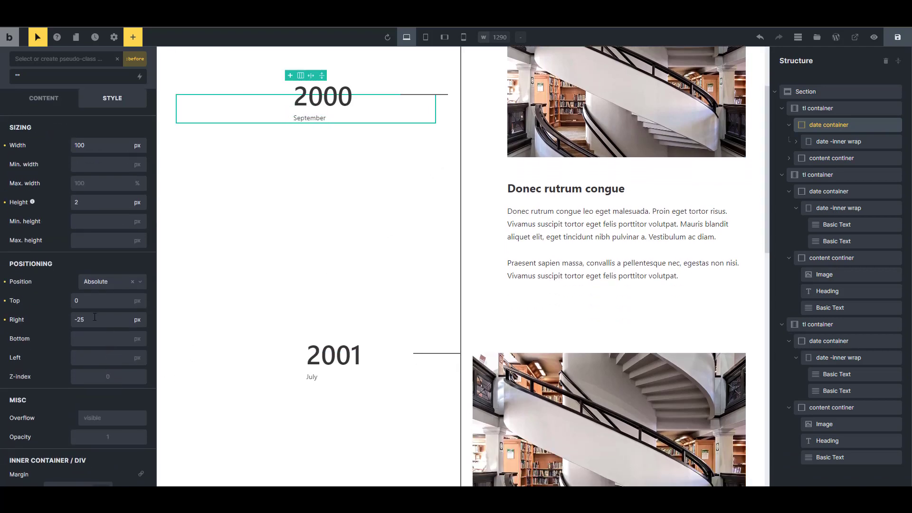
{"action": "left_click_drag", "start_coordinate": [95, 318], "coordinate": [92, 329]}
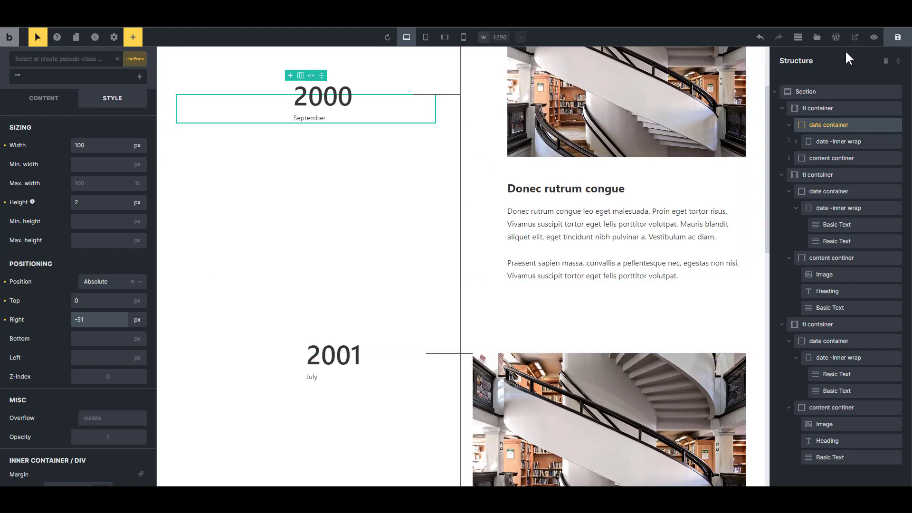
- Preview the timeline again to check where the connector lines meet the vertical line
{"action": "left_click", "coordinate": [875, 37]}
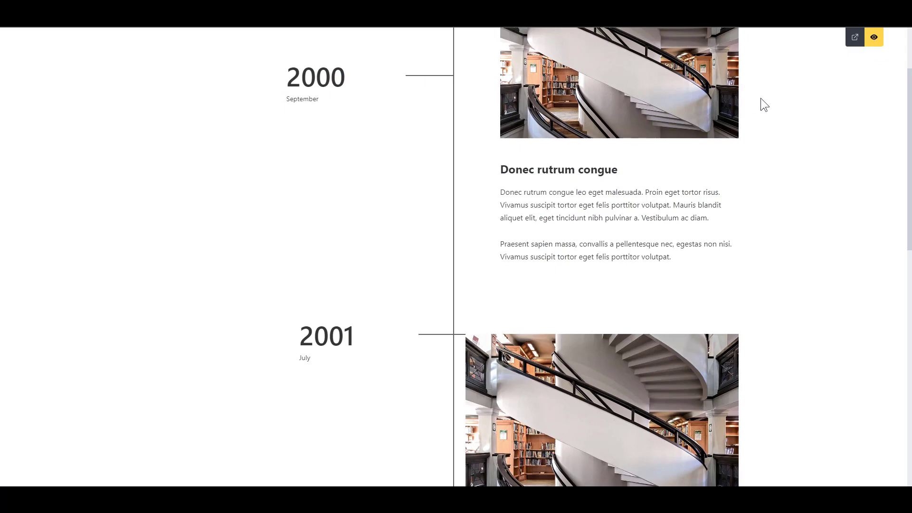
{"action": "scroll", "coordinate": [494, 129], "scroll_direction": "up", "scroll_amount": 2}
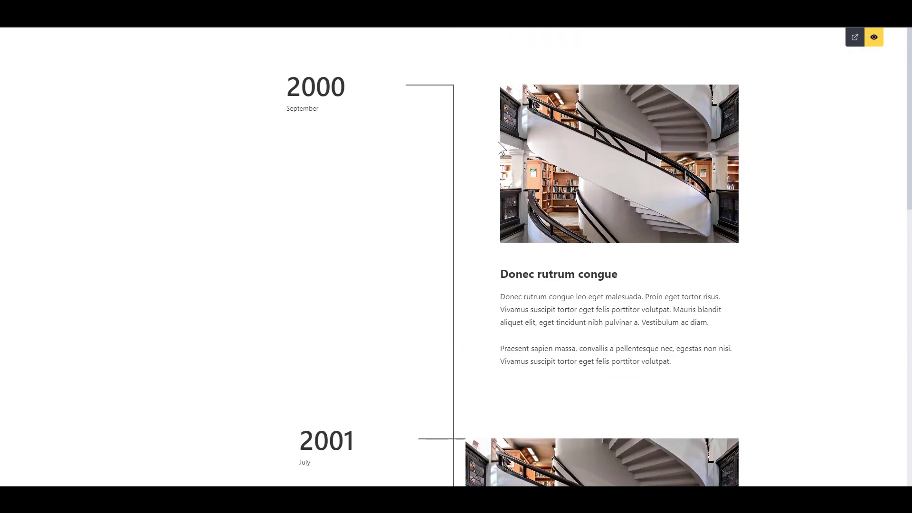
{"action": "scroll", "coordinate": [498, 142], "scroll_direction": "down", "scroll_amount": 4}
{"action": "scroll", "coordinate": [494, 155], "scroll_direction": "up", "scroll_amount": 4}
{"action": "left_click", "coordinate": [874, 37]}
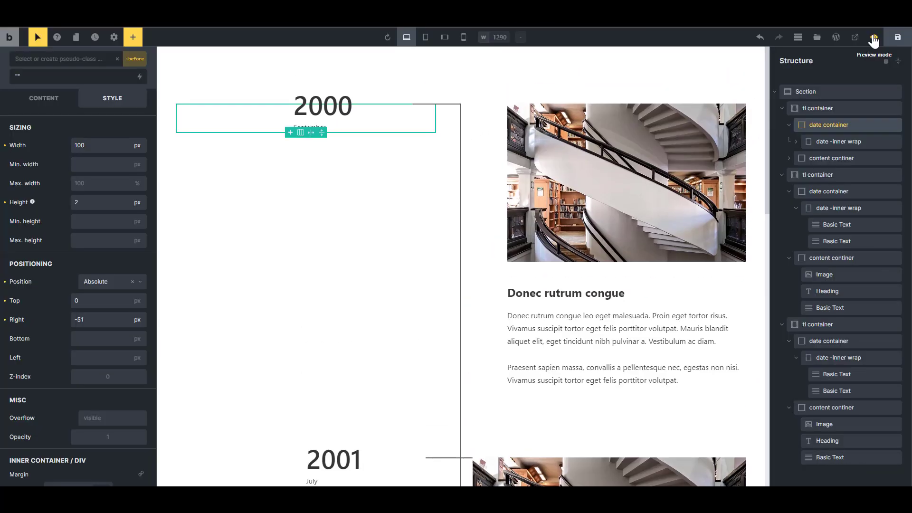
- Check the timeline layout at the tablet portrait and 766 px wide breakpoints and return to the desktop view
{"action": "left_click", "coordinate": [425, 37]}
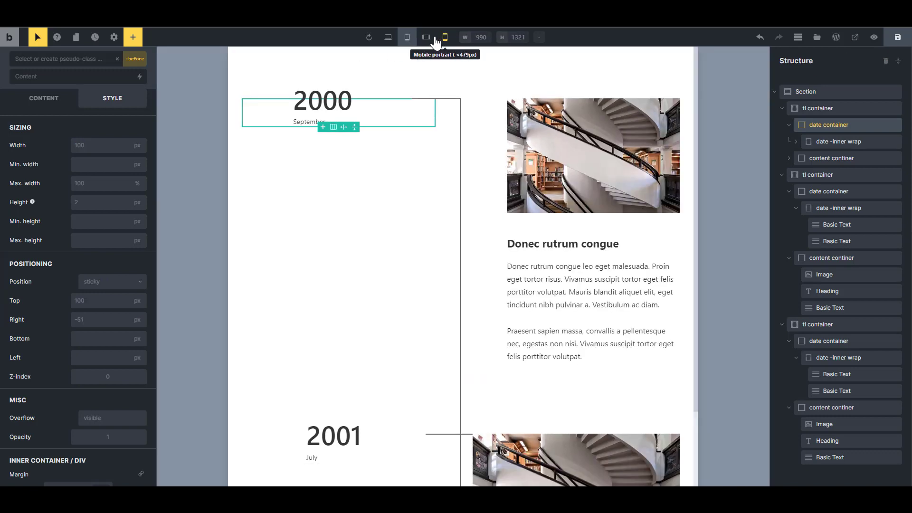
{"action": "left_click", "coordinate": [426, 38]}
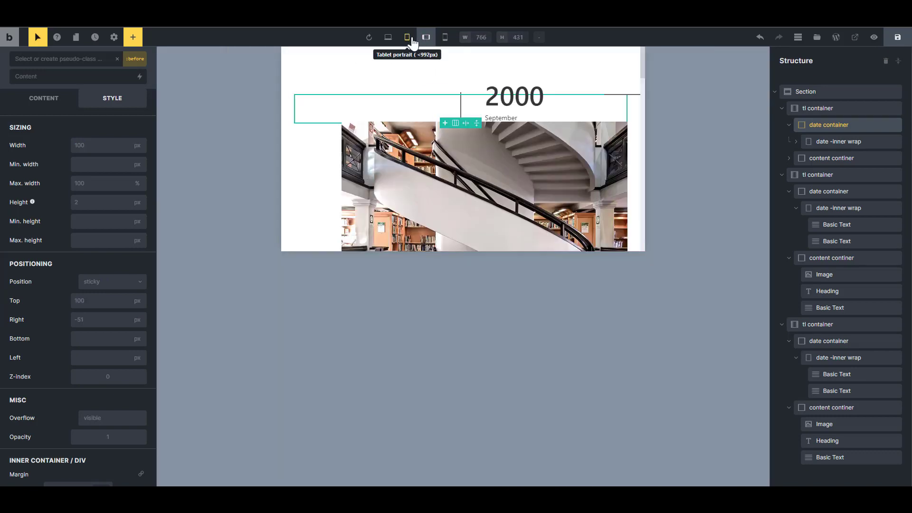
{"action": "left_click", "coordinate": [409, 38]}
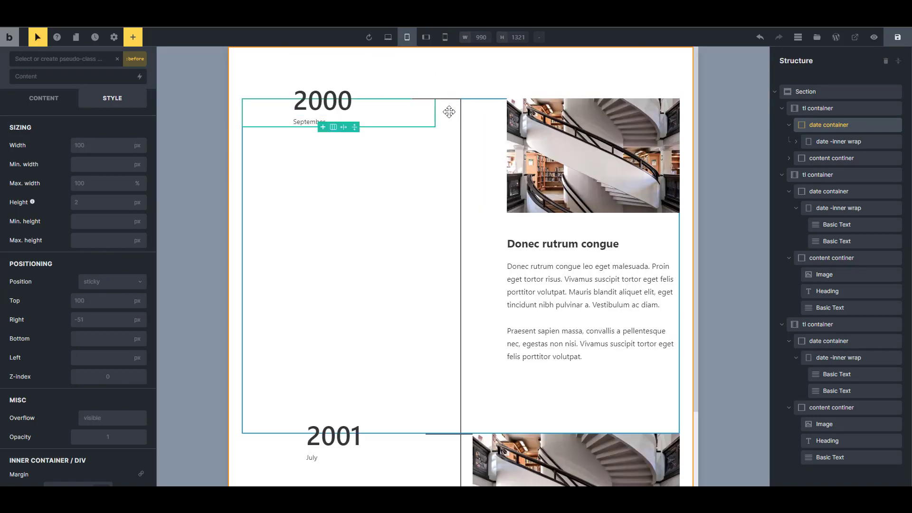
{"action": "left_click", "coordinate": [388, 37]}
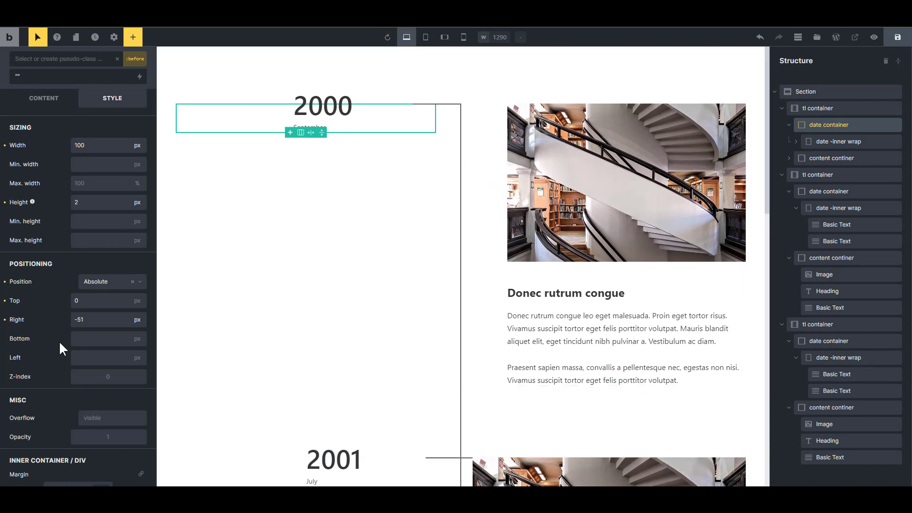
- Set the right offset of the date container's :before pseudo-element back to -25 px
{"action": "double_click", "coordinate": [111, 315]}
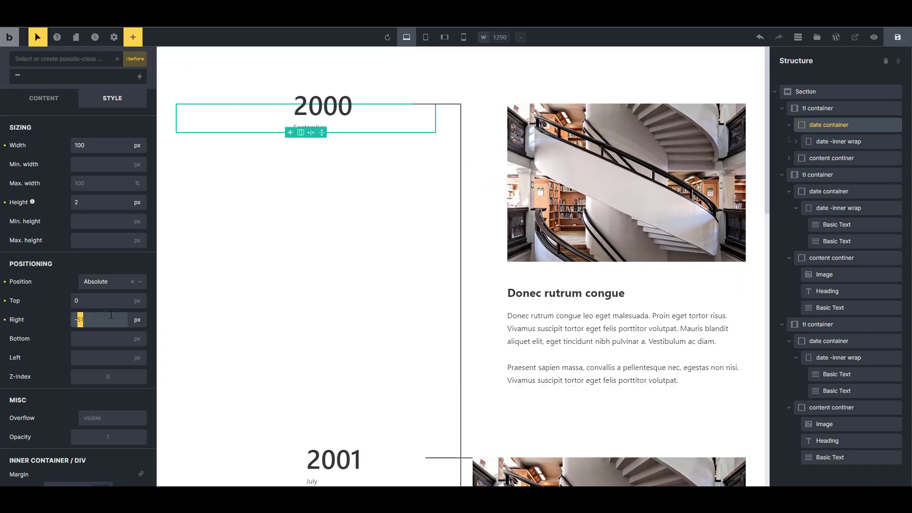
{"action": "type", "text": "2"}
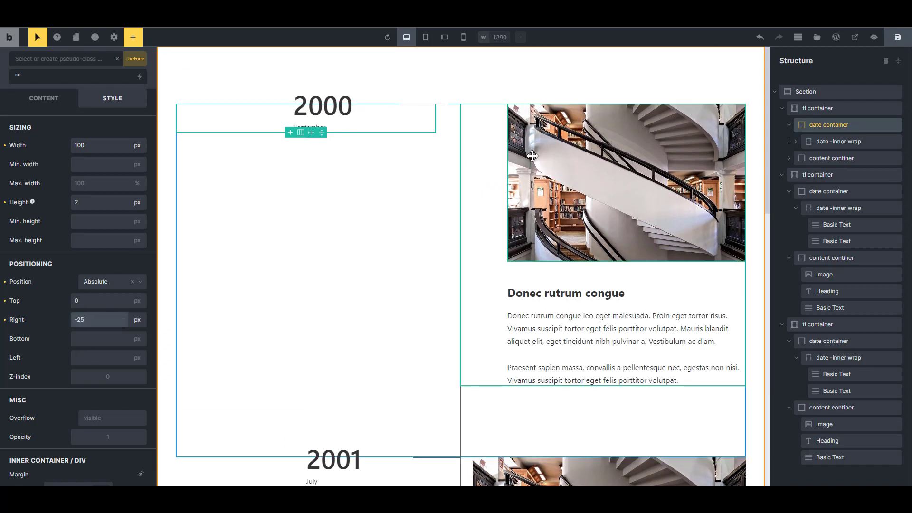
- Clear the left padding of the first content container's tl-content-container class and expand that container in the structure
{"action": "left_click", "coordinate": [480, 159]}
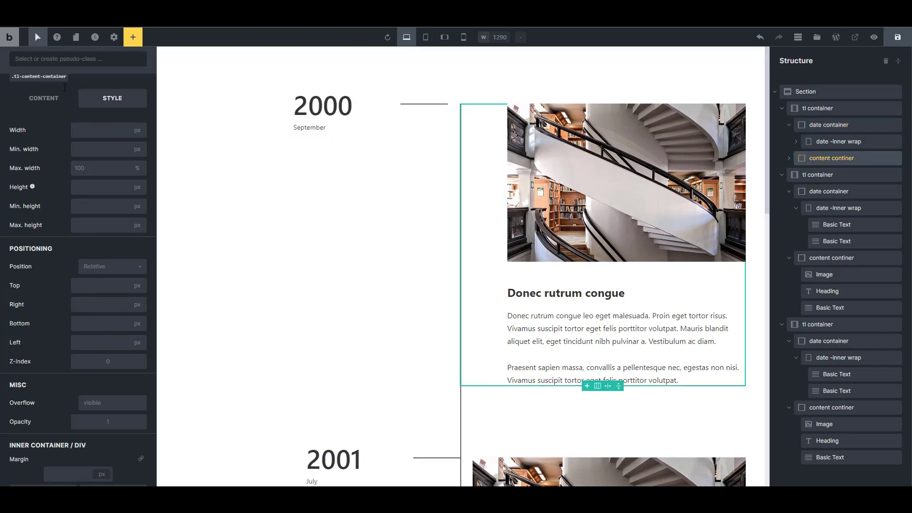
{"action": "scroll", "coordinate": [59, 273], "scroll_direction": "up", "scroll_amount": 5}
{"action": "left_click", "coordinate": [28, 130]}
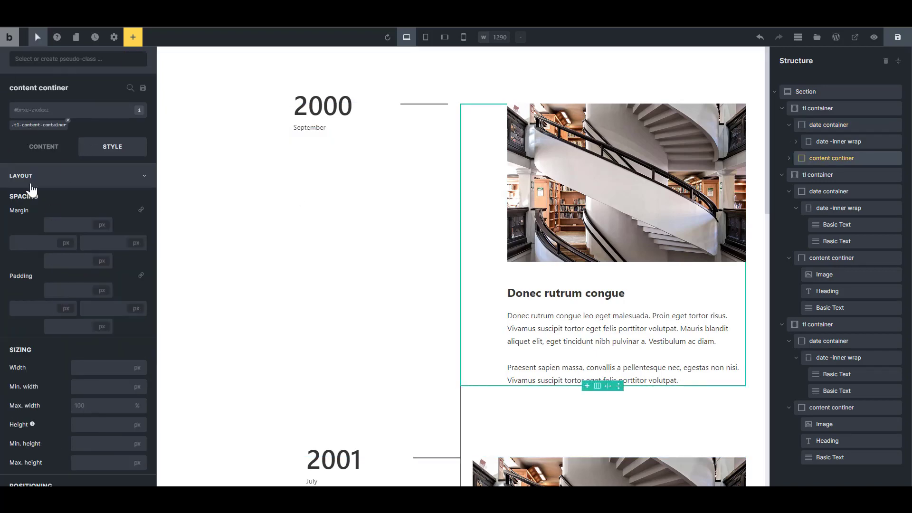
{"action": "left_click", "coordinate": [28, 307]}
{"action": "type", "text": "100"}
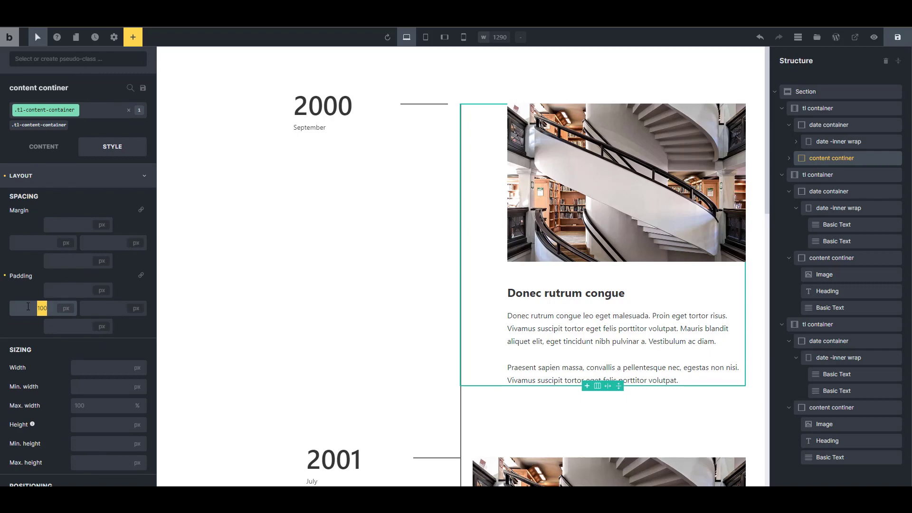
{"action": "key", "text": "BackSpace"}
{"action": "left_click", "coordinate": [789, 159]}
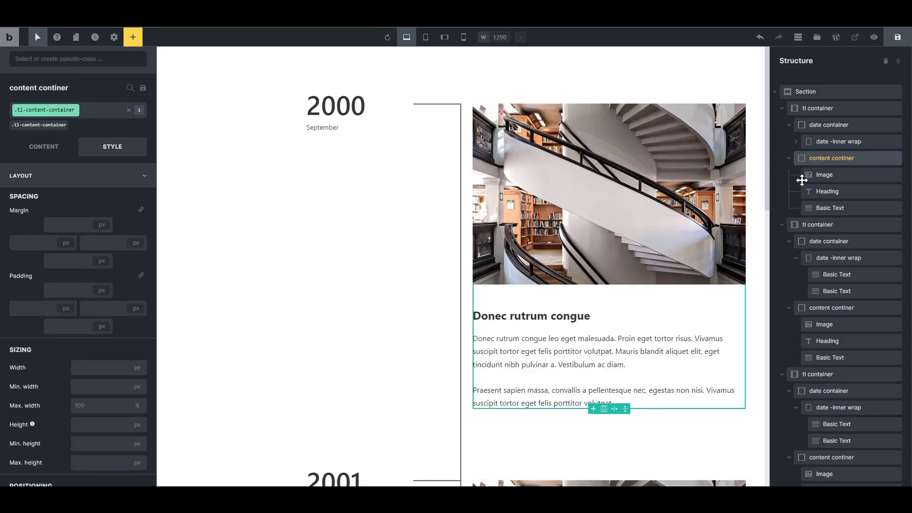
- Delete the second and third tl containers from the structure
{"action": "left_click", "coordinate": [819, 174]}
{"action": "left_click", "coordinate": [823, 193]}
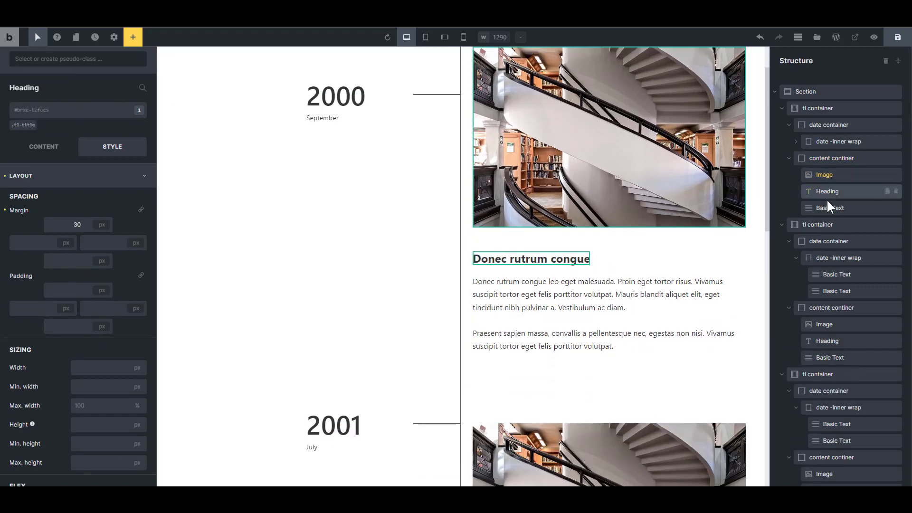
{"action": "left_click", "coordinate": [828, 206]}
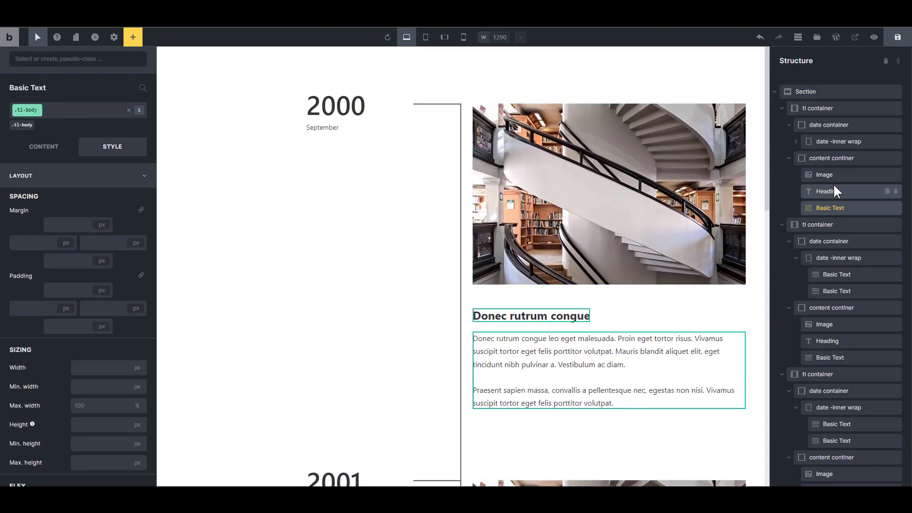
{"action": "left_click", "coordinate": [833, 176]}
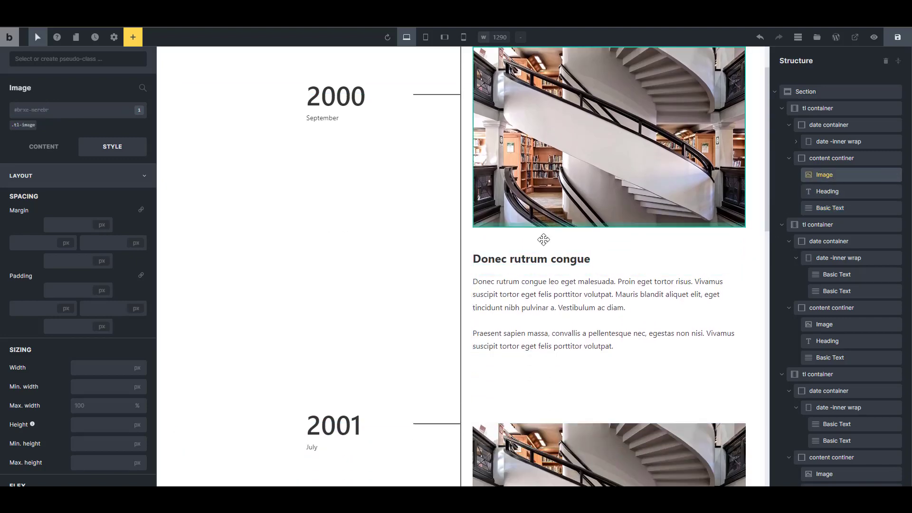
{"action": "left_click", "coordinate": [888, 225]}
{"action": "left_click", "coordinate": [888, 225]}
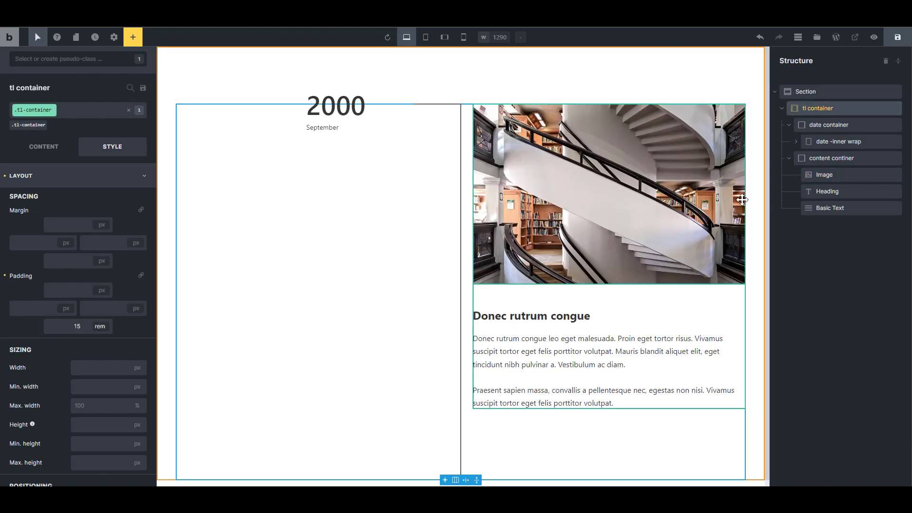
- Wrap the image in the content container in a div and move the heading and basic text into that div
{"action": "left_click", "coordinate": [817, 158]}
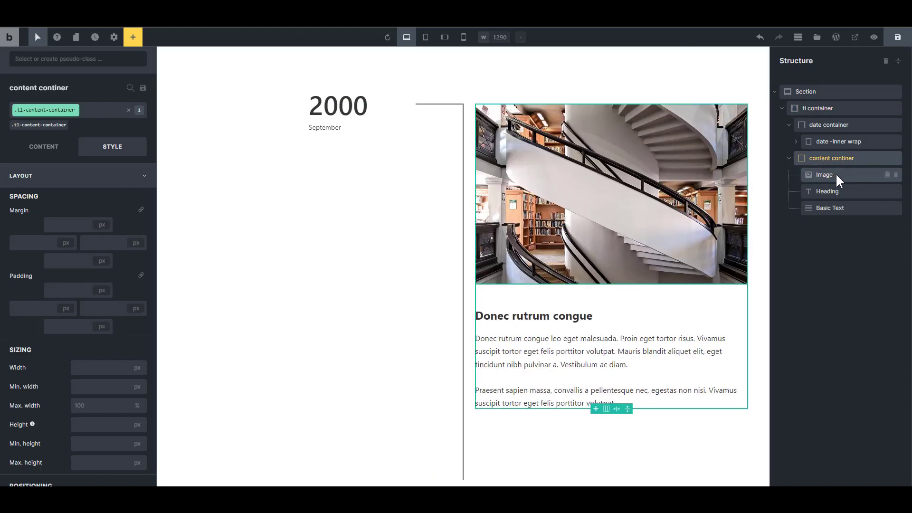
{"action": "left_click", "coordinate": [836, 171]}
{"action": "right_click", "coordinate": [837, 169]}
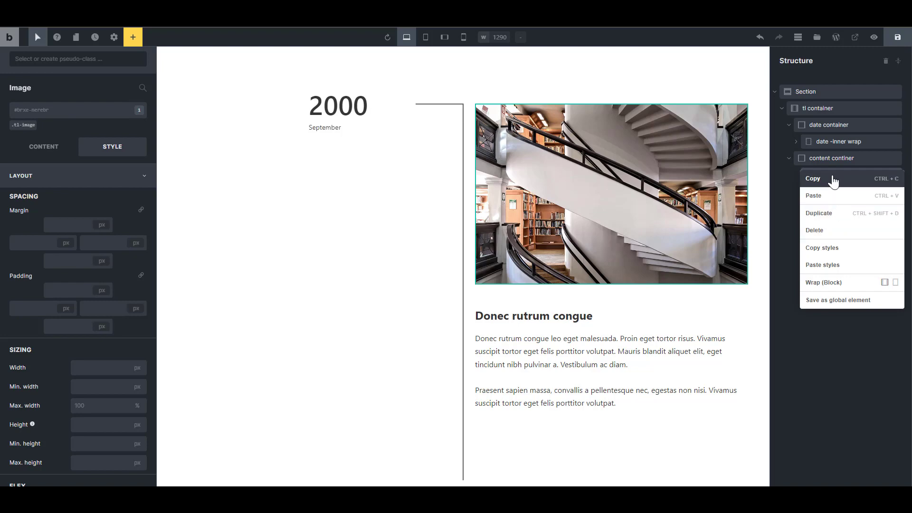
{"action": "left_click", "coordinate": [897, 283]}
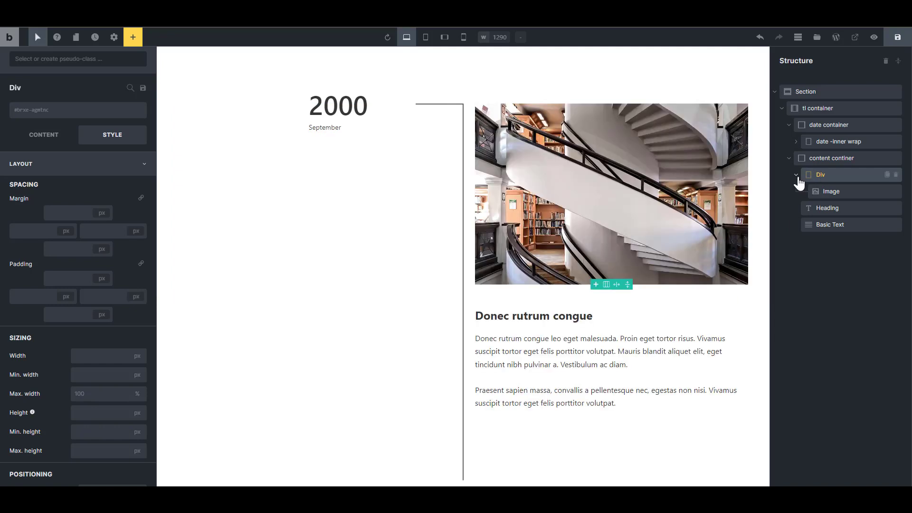
{"action": "mouse_move", "coordinate": [817, 211]}
{"action": "left_mouse_down"}
{"action": "mouse_move", "coordinate": [830, 204]}
{"action": "mouse_move", "coordinate": [832, 214]}
{"action": "left_mouse_up"}
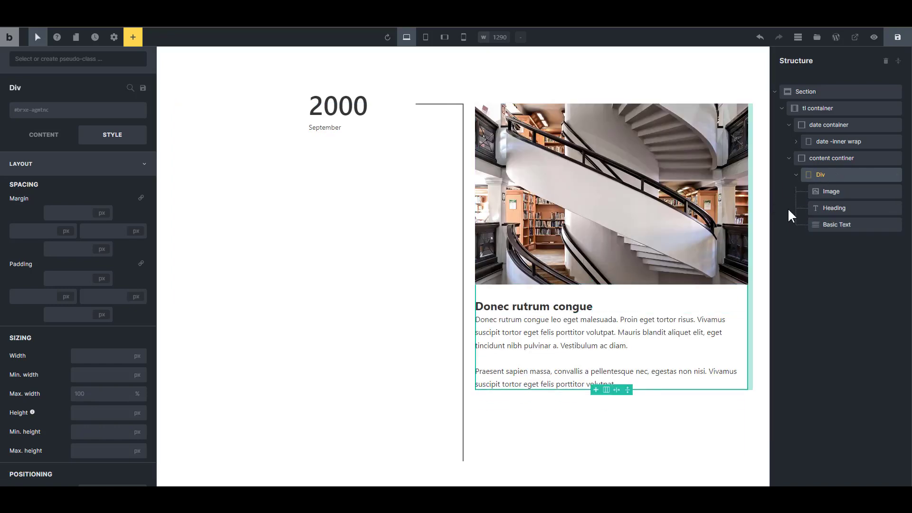
- Try to add tl-content-innerwrap to the new div as a pseudo-class
{"action": "left_click", "coordinate": [66, 59]}
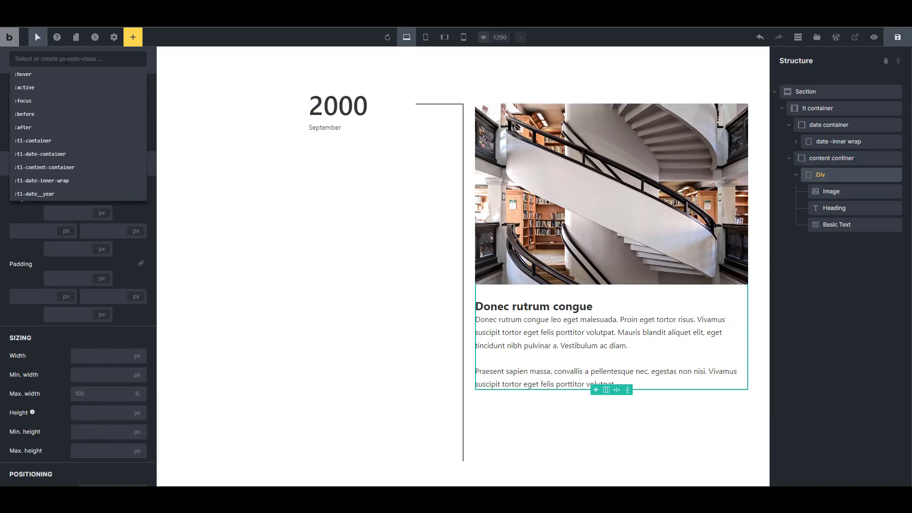
{"action": "type", "text": "tl"}
{"action": "type", "text": "-content-innerwrap"}
{"action": "key", "text": "Return"}
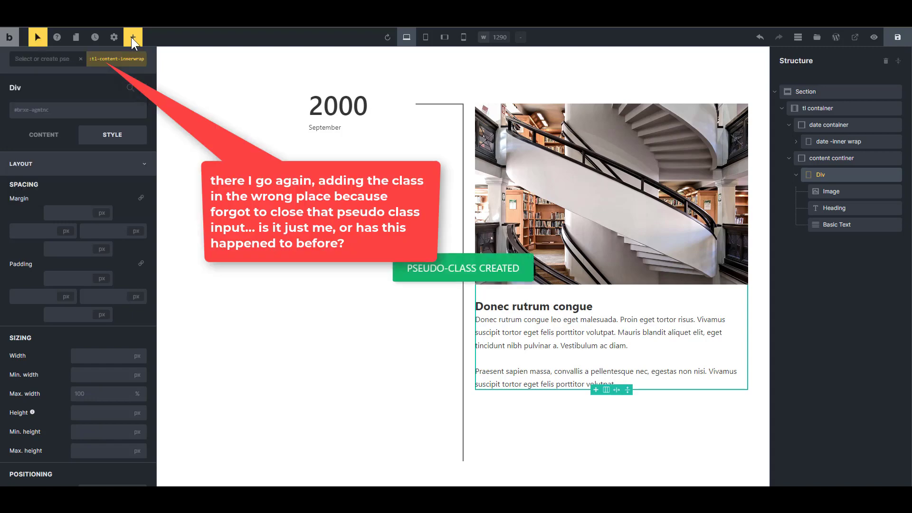
- Clear the content container's own row gap and set the row gap to 20 px on its tl-content-container class
{"action": "left_click", "coordinate": [835, 158]}
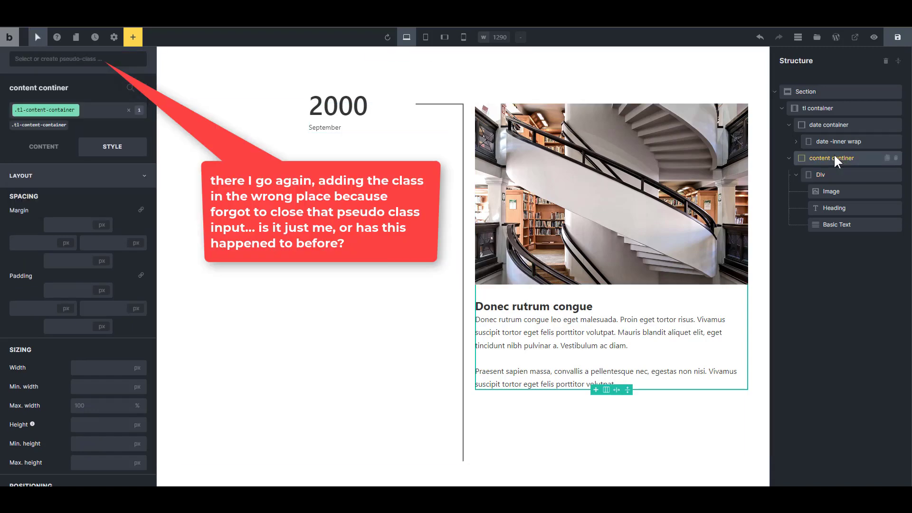
{"action": "scroll", "coordinate": [55, 217], "scroll_direction": "down", "scroll_amount": 4}
{"action": "scroll", "coordinate": [45, 140], "scroll_direction": "up", "scroll_amount": 3}
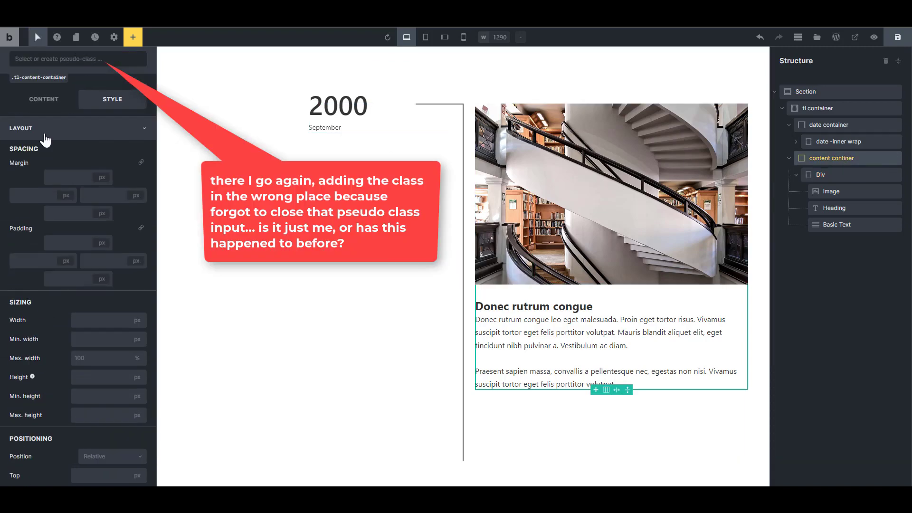
{"action": "left_click", "coordinate": [44, 101]}
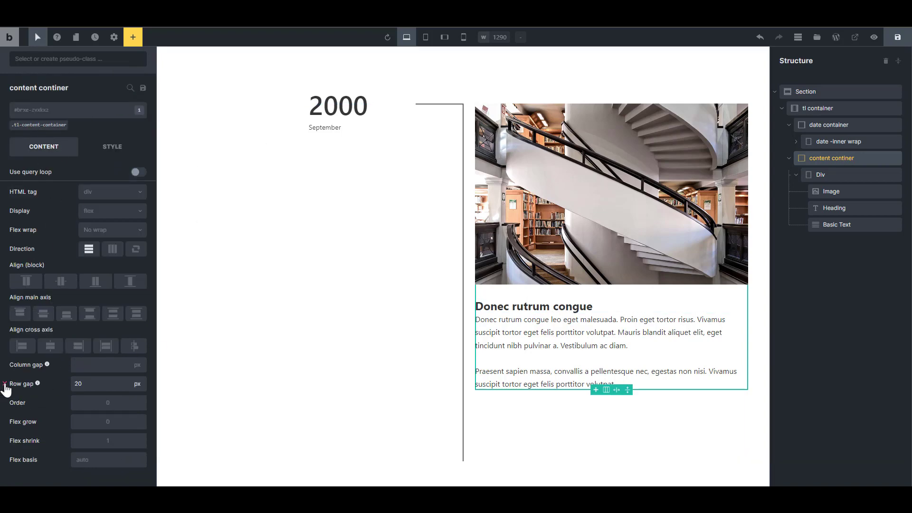
{"action": "left_click", "coordinate": [35, 126]}
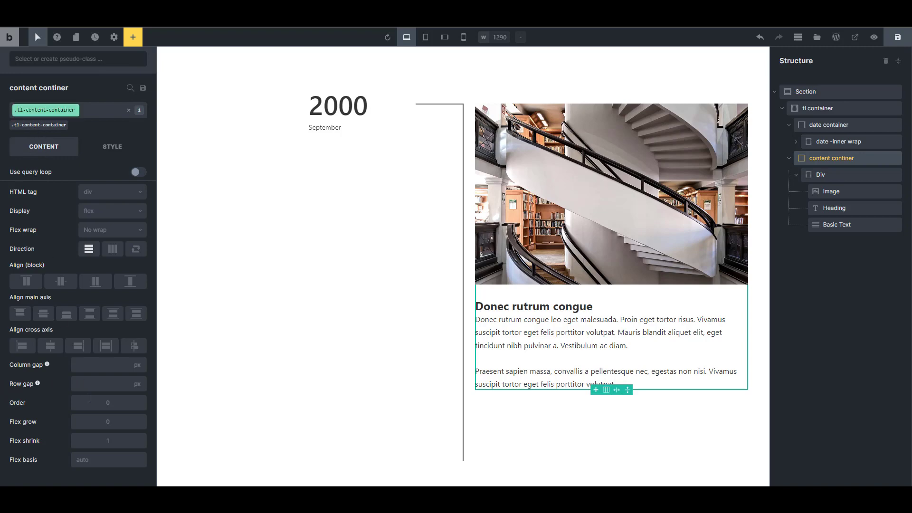
{"action": "left_click", "coordinate": [91, 385]}
{"action": "type", "text": "20"}
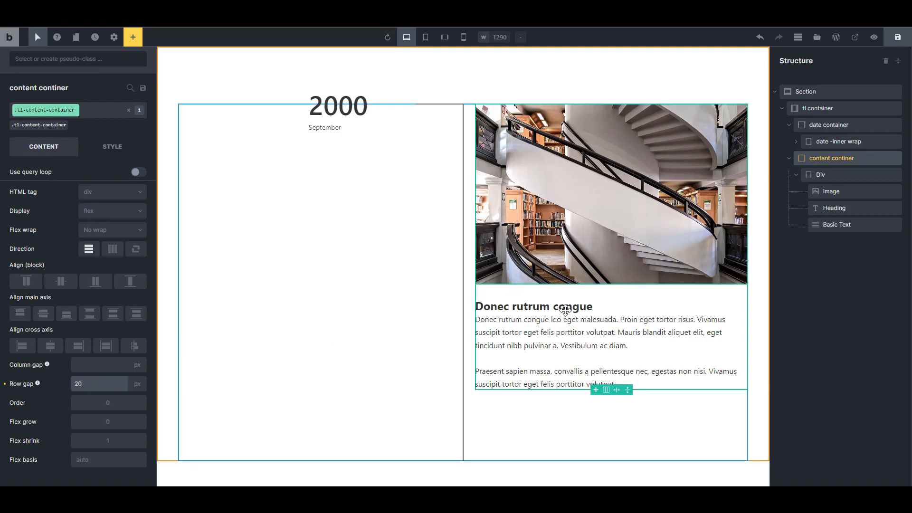
- Set the inner div's own width to the unitless expression calc(100%- 75px)
{"action": "left_click", "coordinate": [832, 177]}
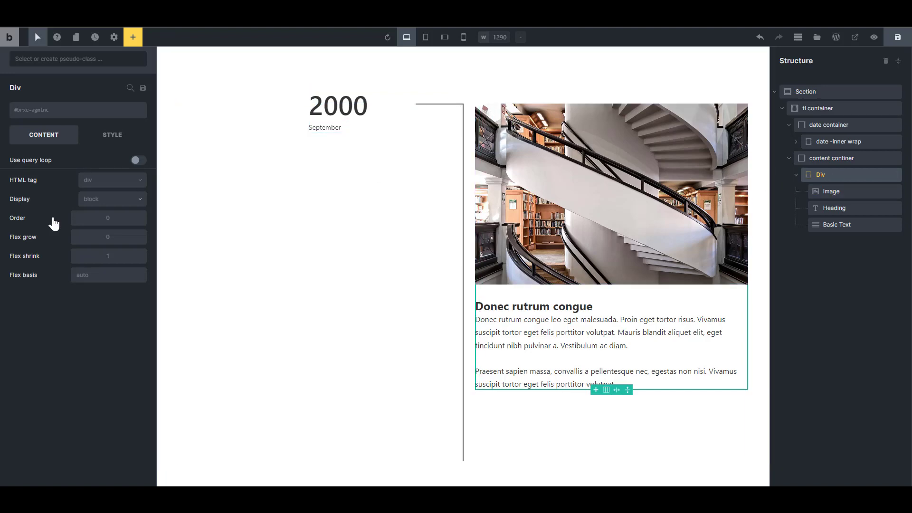
{"action": "left_click", "coordinate": [108, 137]}
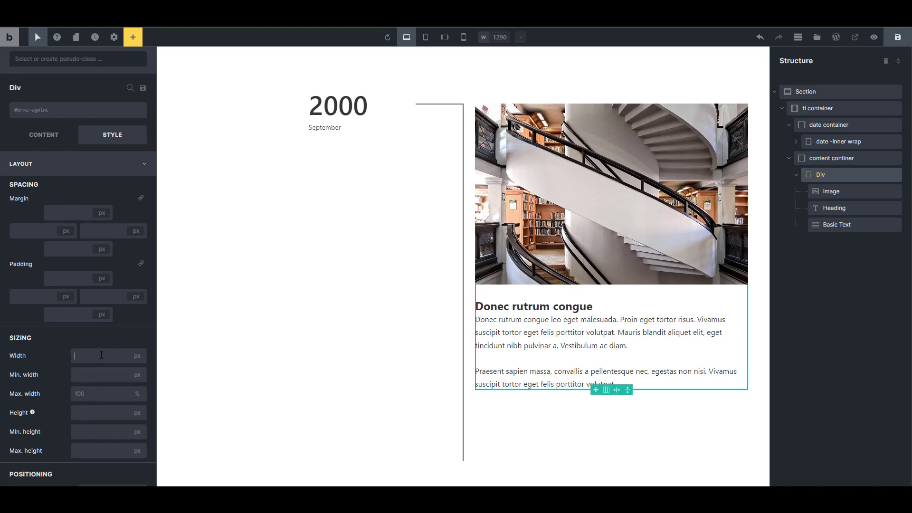
{"action": "left_click", "coordinate": [138, 355]}
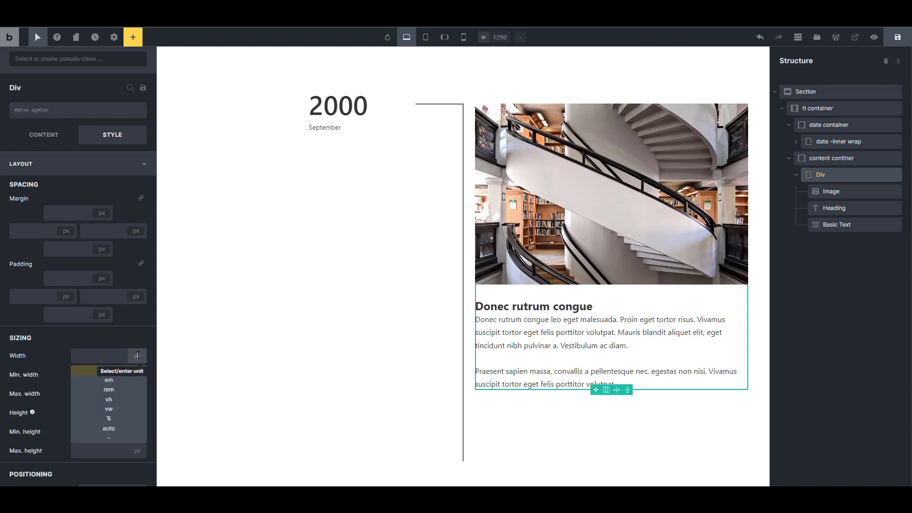
{"action": "left_click", "coordinate": [109, 438]}
{"action": "left_click", "coordinate": [101, 356]}
{"action": "type", "text": "cal"}
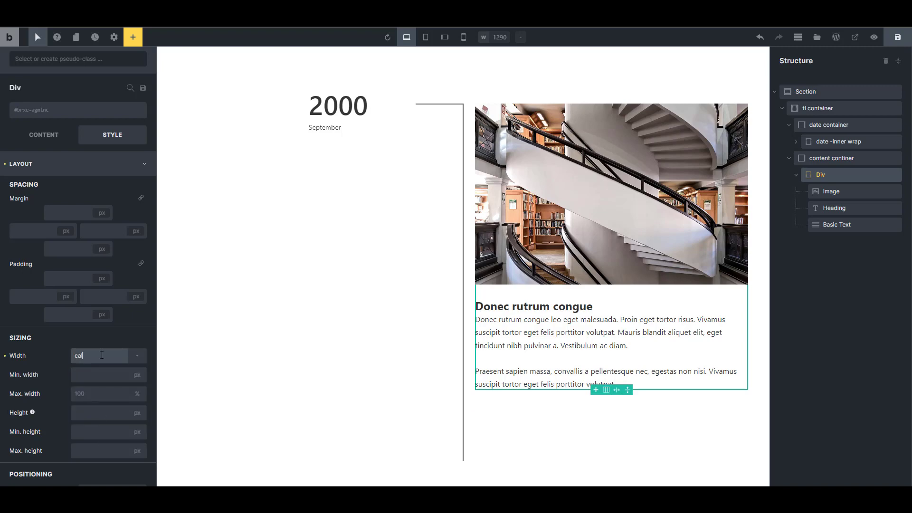
{"action": "type", "text": "c("}
{"action": "key", "text": "Return"}
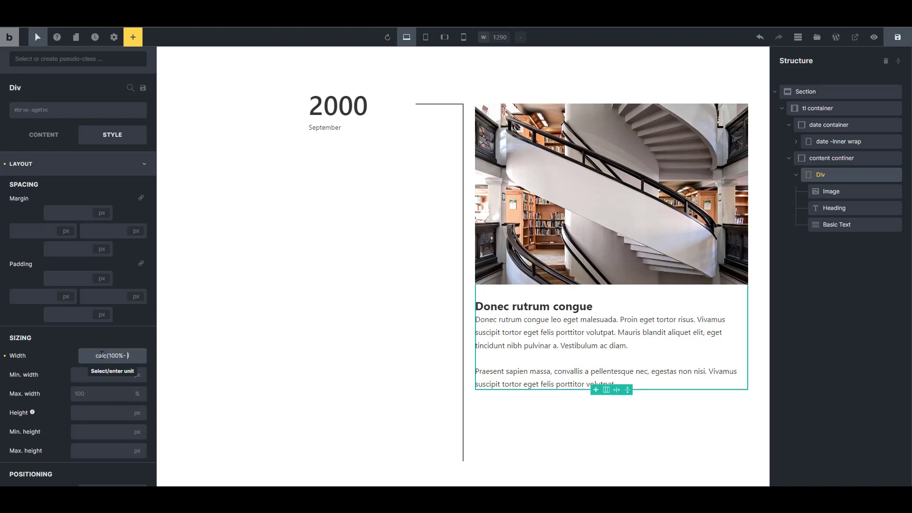
{"action": "type", "text": "100%- 75px"}
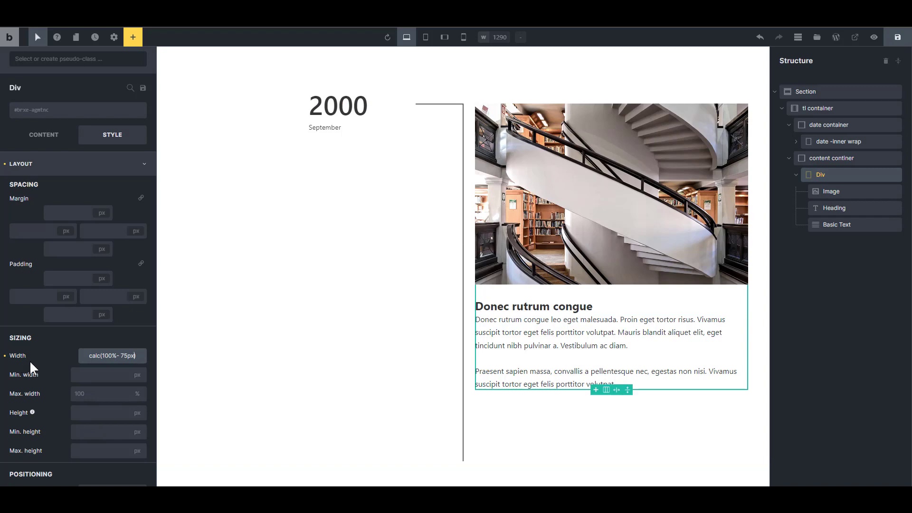
- Cut the calc expression out of the inner div's own width and reset that width
{"action": "key", "text": "ctrl+a"}
{"action": "key", "text": "ctrl+x"}
{"action": "left_click", "coordinate": [5, 356]}
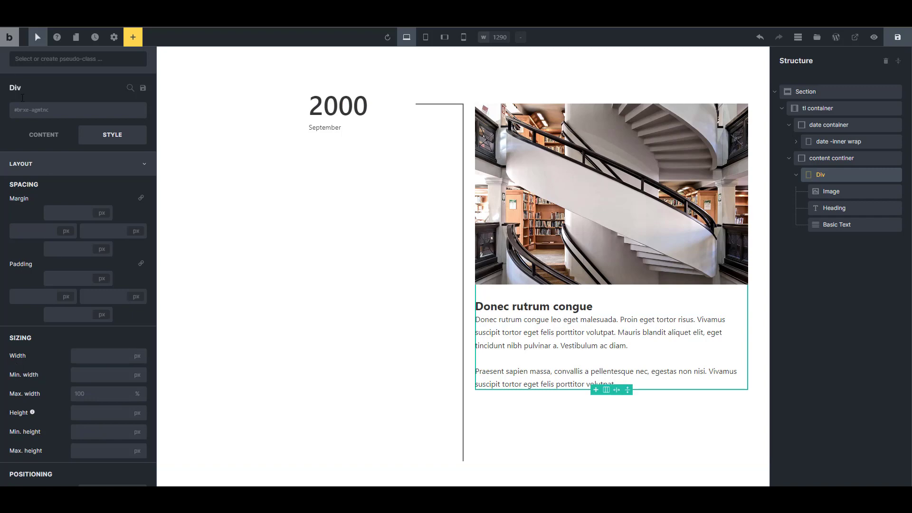
- Create the class tl-content-innerwrap on the div inside the content container
{"action": "left_click", "coordinate": [38, 134]}
{"action": "left_click", "coordinate": [59, 114]}
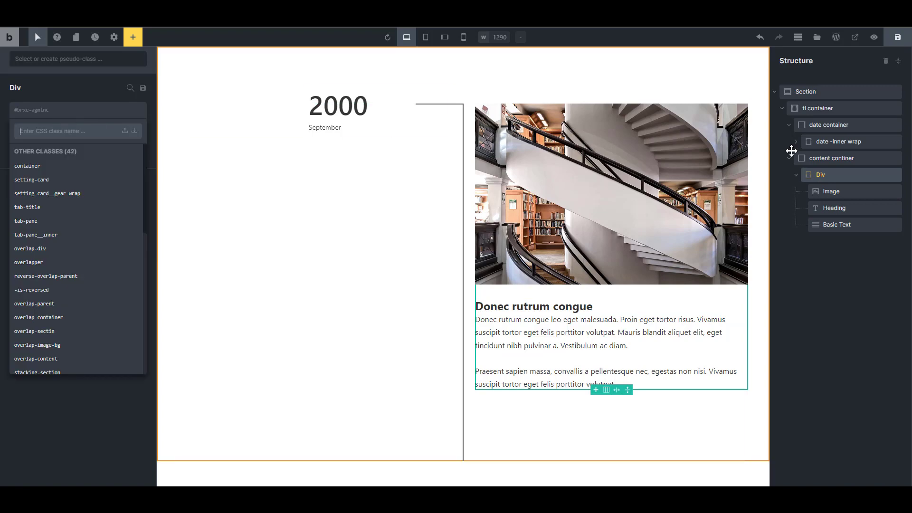
{"action": "left_click", "coordinate": [823, 158]}
{"action": "left_click", "coordinate": [824, 175]}
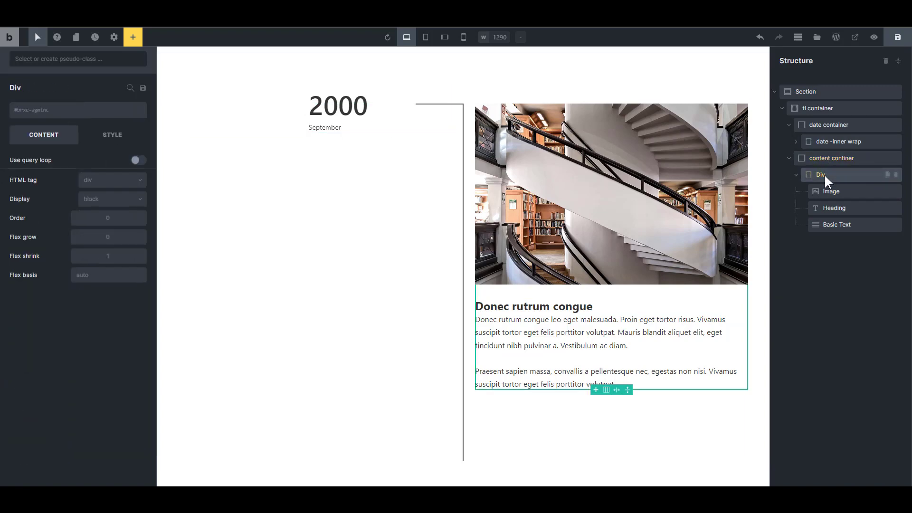
{"action": "left_click", "coordinate": [67, 115]}
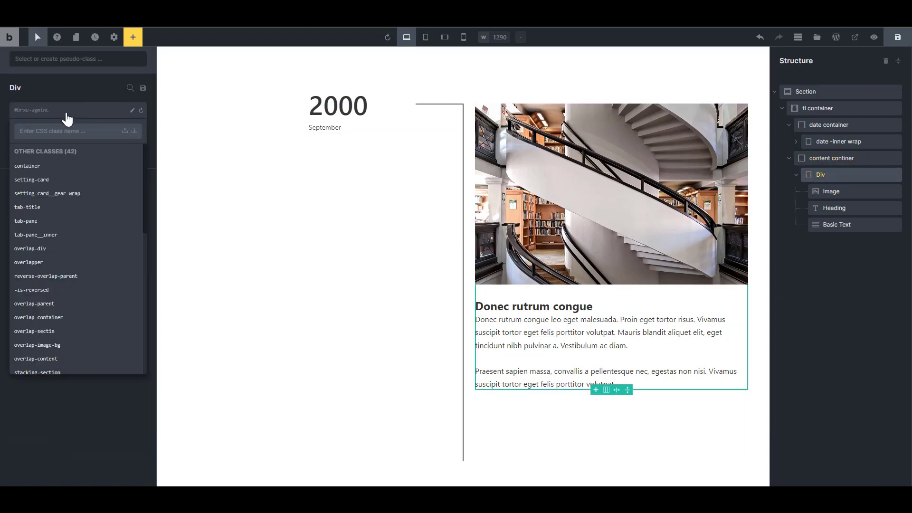
{"action": "type", "text": "tl"}
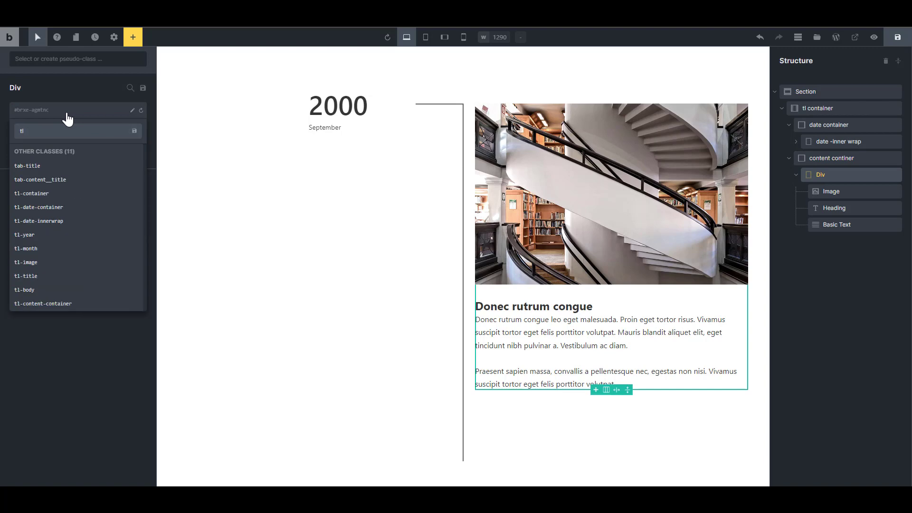
{"action": "type", "text": "-content"}
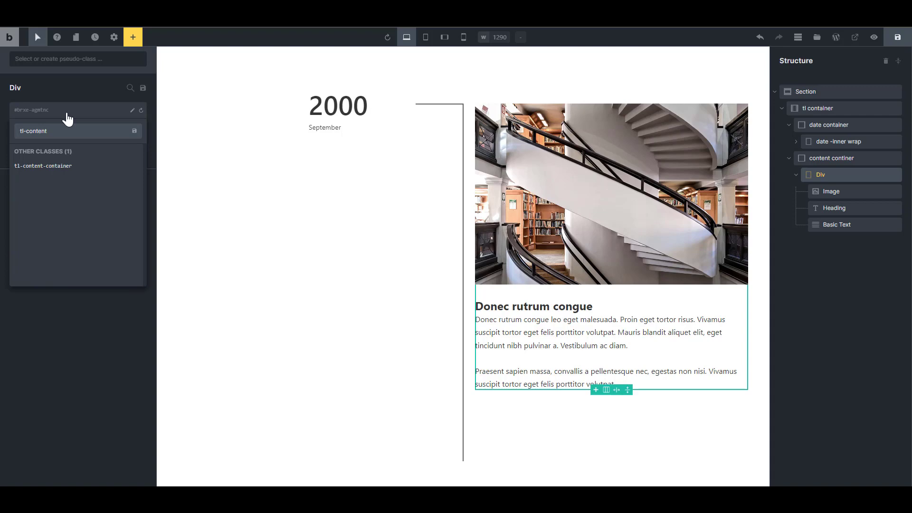
{"action": "type", "text": "-innerwrap"}
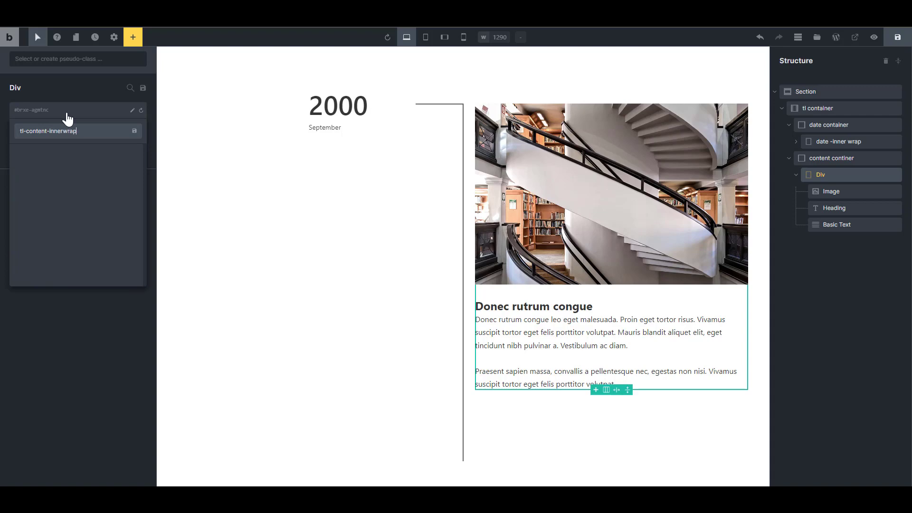
{"action": "key", "text": "Return"}
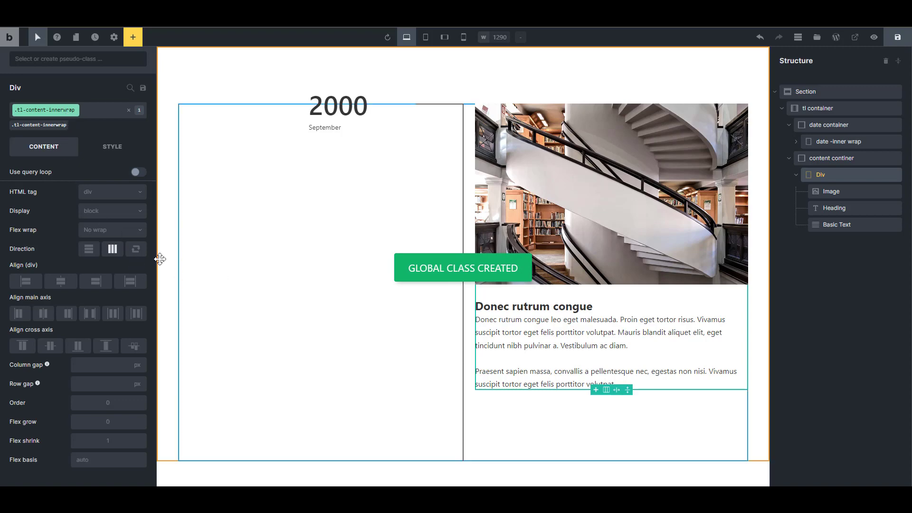
- Try a width of 50 px on the tl-content-innerwrap class
{"action": "left_click", "coordinate": [112, 147]}
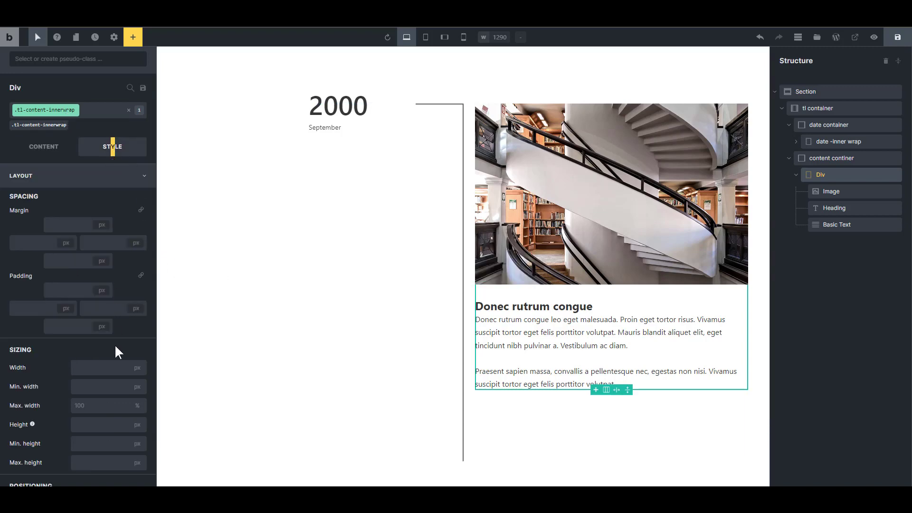
{"action": "left_click", "coordinate": [96, 368]}
{"action": "type", "text": "50"}
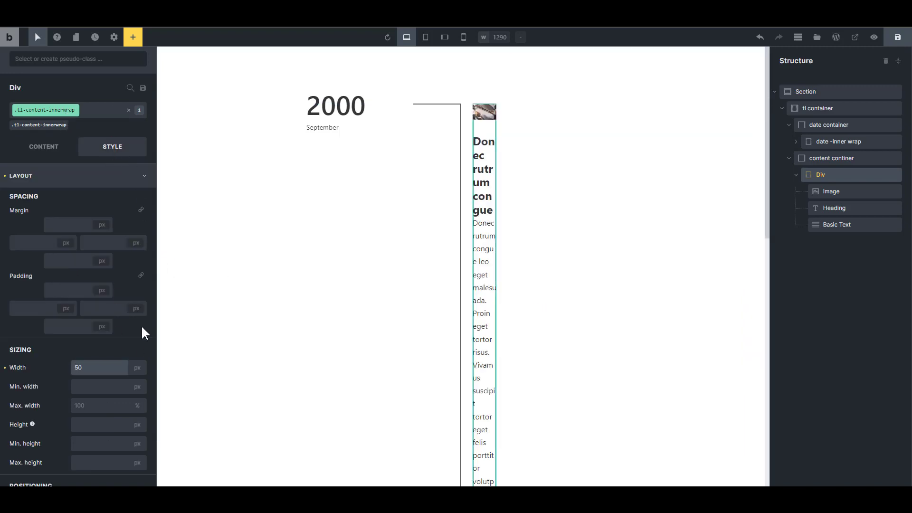
{"action": "key", "text": "BackSpace"}
{"action": "key", "text": "BackSpace"}
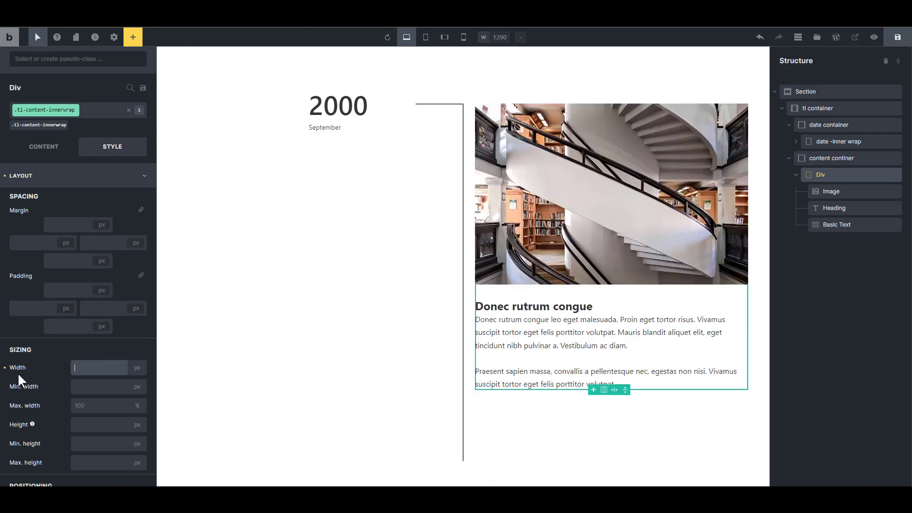
- Set the tl-content-innerwrap class's width to calc(100% - 75px) with no unit and collapse the div in the structure
{"action": "left_click", "coordinate": [138, 368]}
{"action": "left_click", "coordinate": [115, 451]}
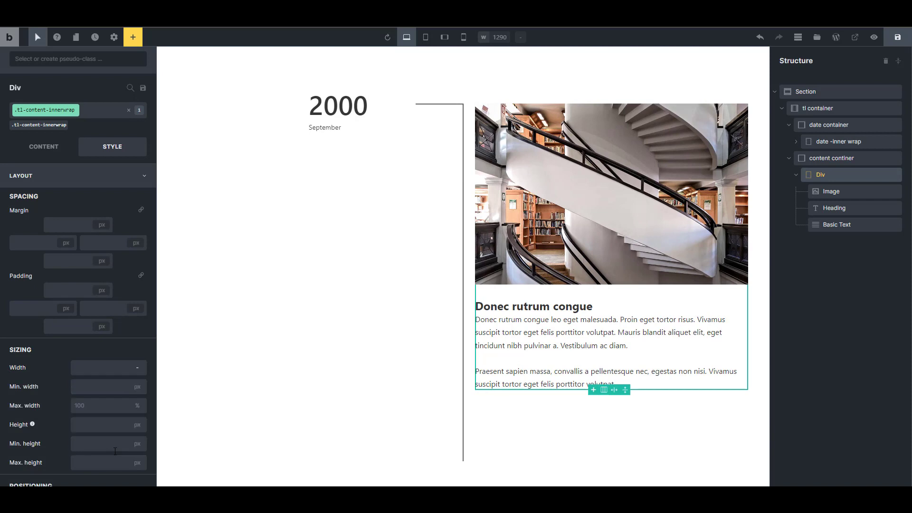
{"action": "left_click", "coordinate": [100, 368]}
{"action": "key", "text": "ctrl+v"}
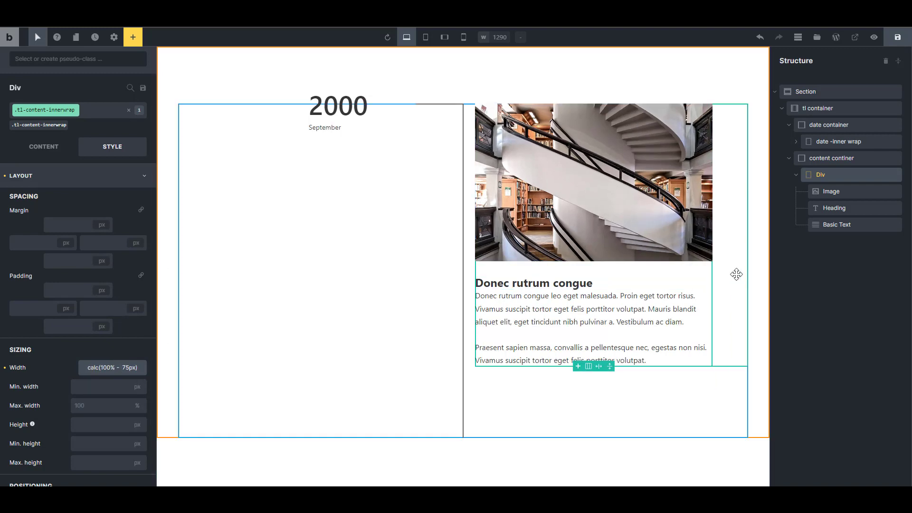
{"action": "left_click", "coordinate": [797, 175]}
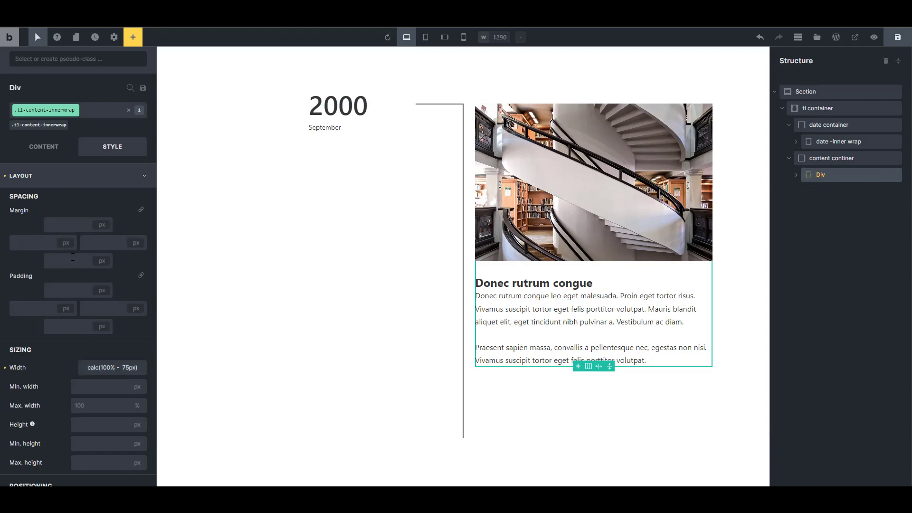
- Set the left margin of the tl-content-innerwrap class to auto
{"action": "left_click", "coordinate": [67, 242]}
{"action": "left_click", "coordinate": [47, 312]}
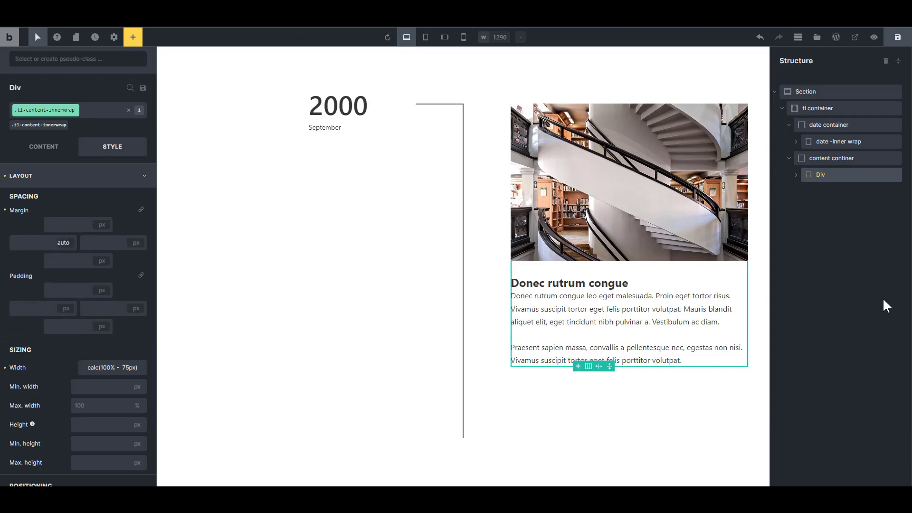
{"action": "left_click", "coordinate": [664, 415]}
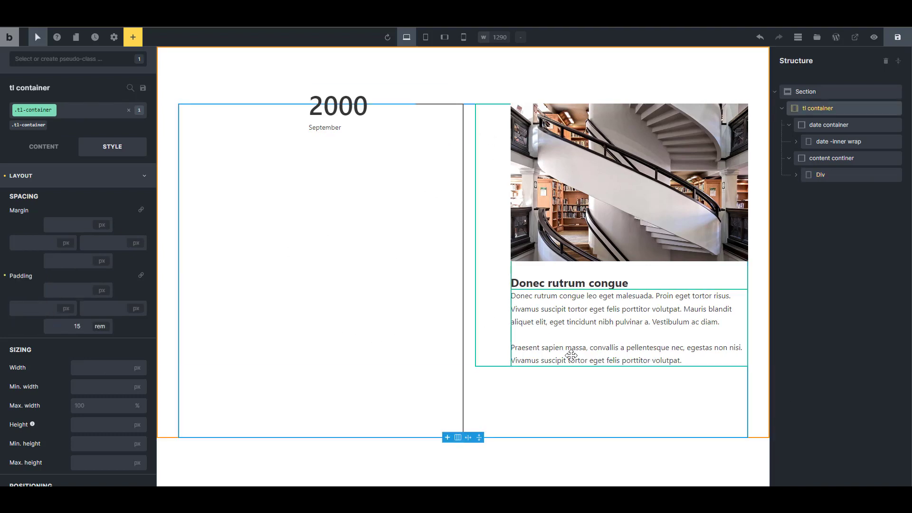
- Preview the timeline entry and save the page, then compare the layout with the reference timeline
{"action": "left_click", "coordinate": [874, 38]}
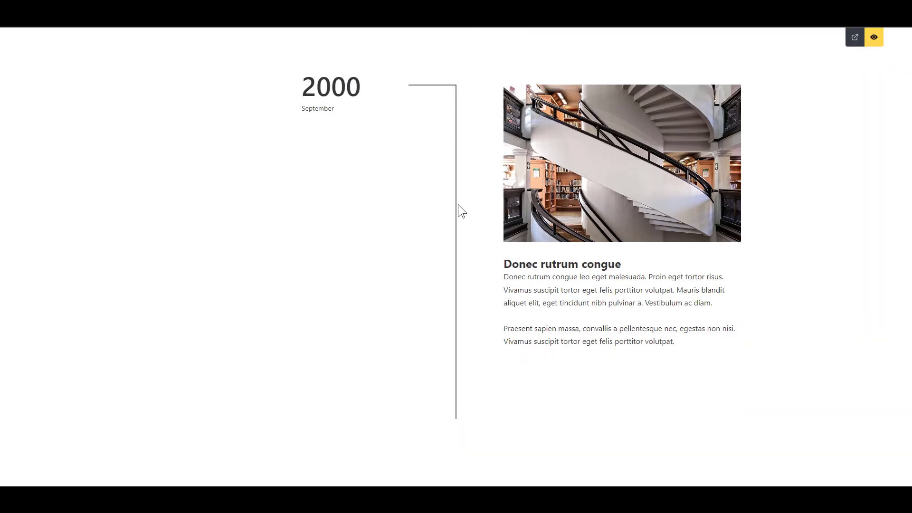
{"action": "left_click", "coordinate": [874, 37]}
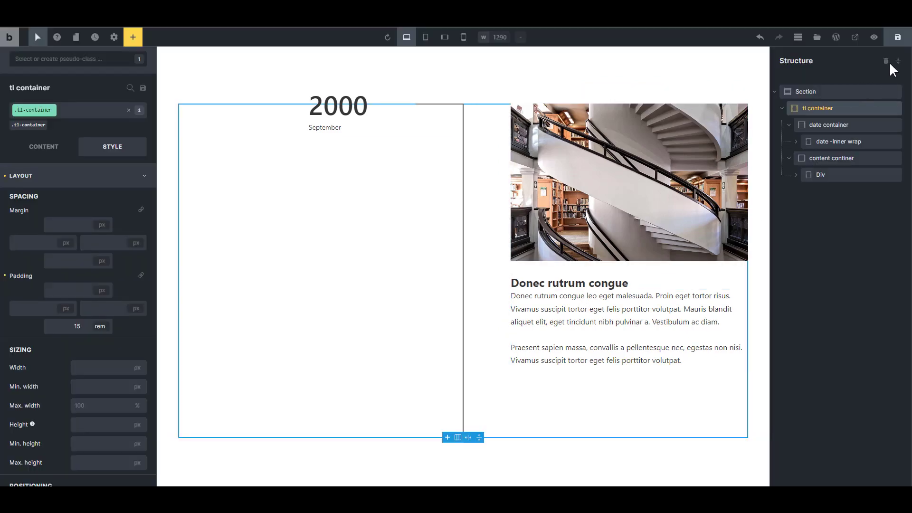
{"action": "left_click", "coordinate": [897, 38]}
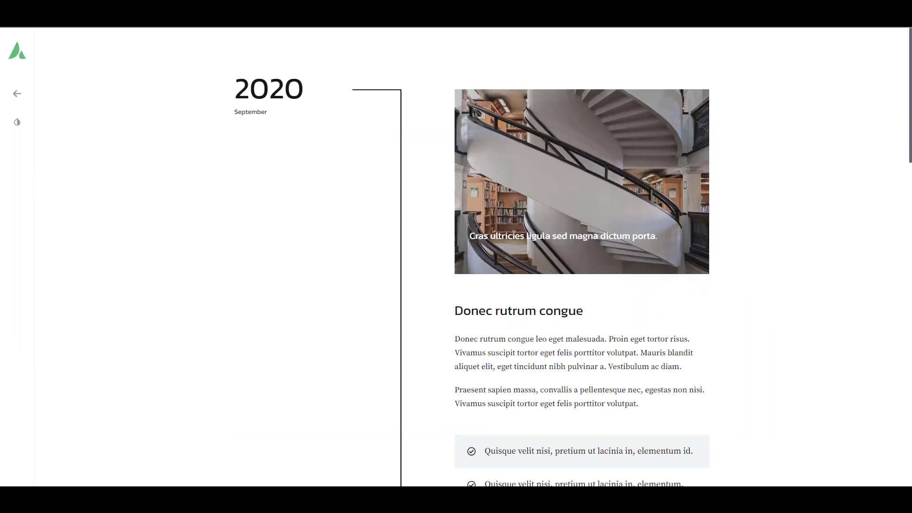
{"action": "scroll", "coordinate": [591, 392], "scroll_direction": "down", "scroll_amount": 1}
{"action": "scroll", "coordinate": [569, 284], "scroll_direction": "up", "scroll_amount": 1}
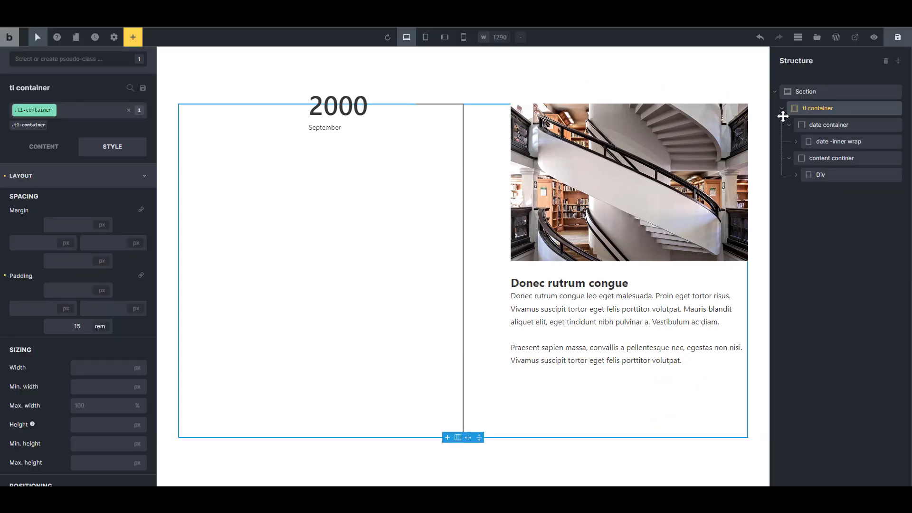
- Collapse the tl container in the structure and duplicate it twice to get three timeline entries
{"action": "left_click", "coordinate": [782, 109]}
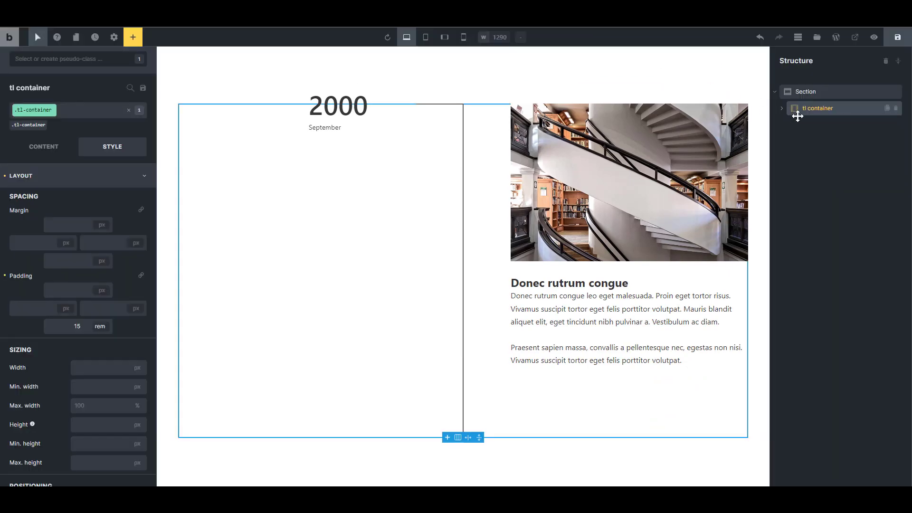
{"action": "left_click", "coordinate": [886, 108]}
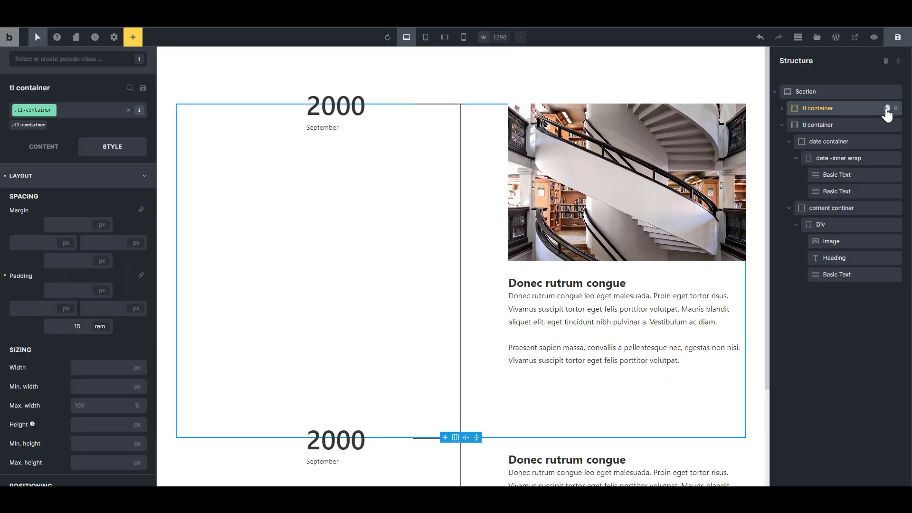
{"action": "left_click", "coordinate": [886, 109]}
{"action": "scroll", "coordinate": [371, 294], "scroll_direction": "down", "scroll_amount": 5}
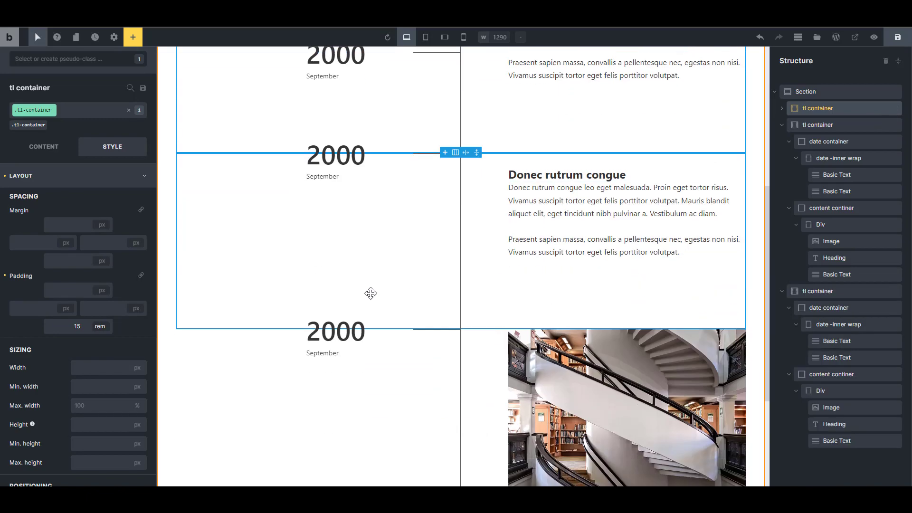
{"action": "scroll", "coordinate": [383, 301], "scroll_direction": "up", "scroll_amount": 3}
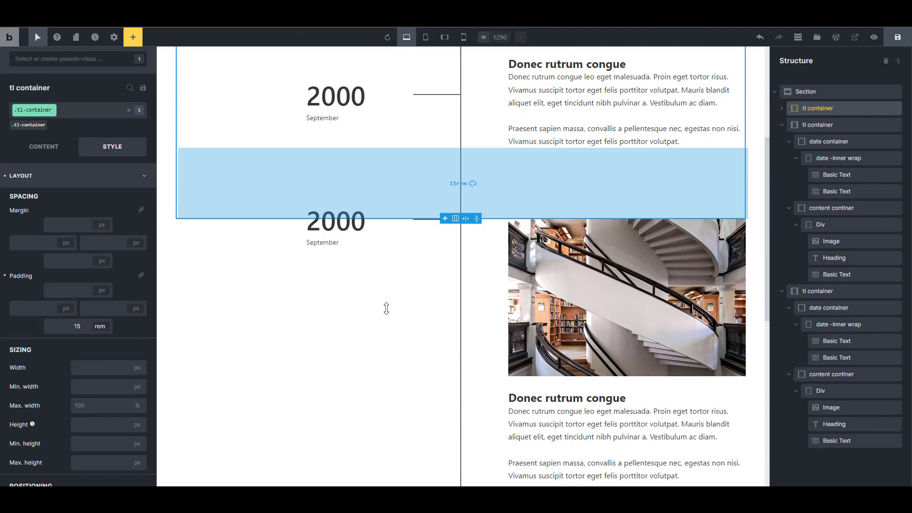
- Change the year text of the second timeline entry to 2001
{"action": "left_click", "coordinate": [352, 301]}
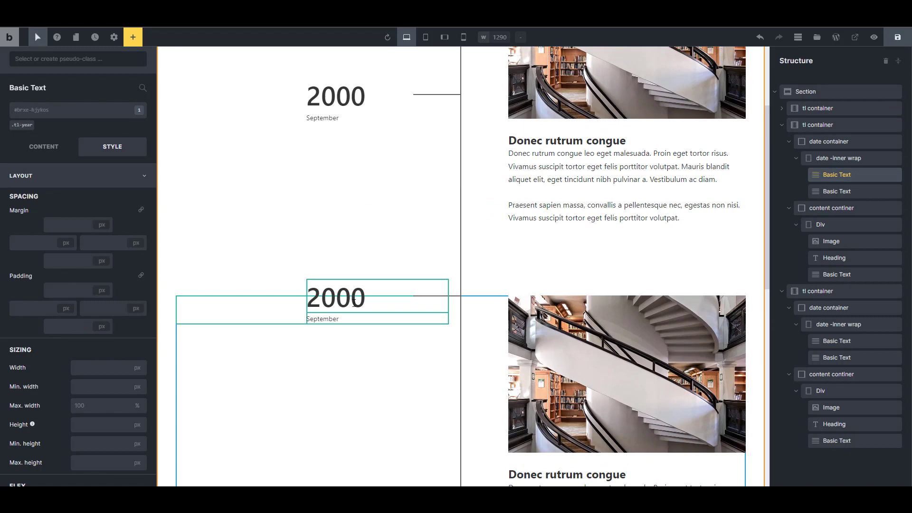
{"action": "left_click", "coordinate": [42, 147]}
{"action": "left_click", "coordinate": [51, 173]}
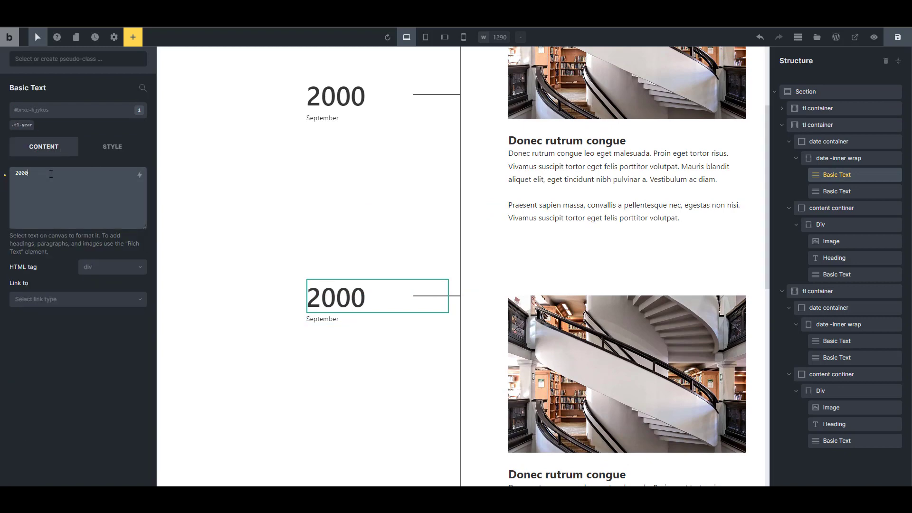
{"action": "key", "text": "BackSpace"}
{"action": "type", "text": "1"}
- Change the year text of the third timeline entry to 2002
{"action": "scroll", "coordinate": [338, 274], "scroll_direction": "down", "scroll_amount": 4}
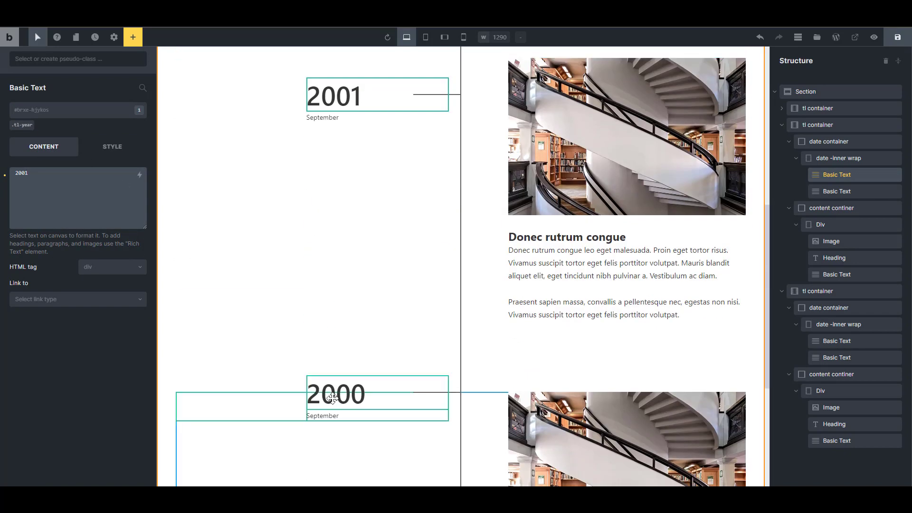
{"action": "left_click", "coordinate": [335, 396]}
{"action": "left_click", "coordinate": [47, 176]}
{"action": "key", "text": "BackSpace"}
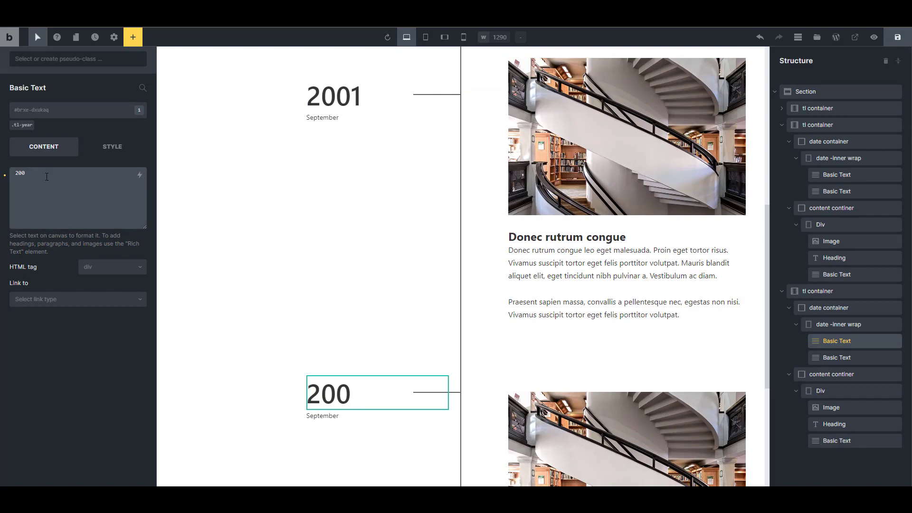
{"action": "scroll", "coordinate": [506, 320], "scroll_direction": "down", "scroll_amount": 5}
{"action": "scroll", "coordinate": [500, 356], "scroll_direction": "up", "scroll_amount": 13}
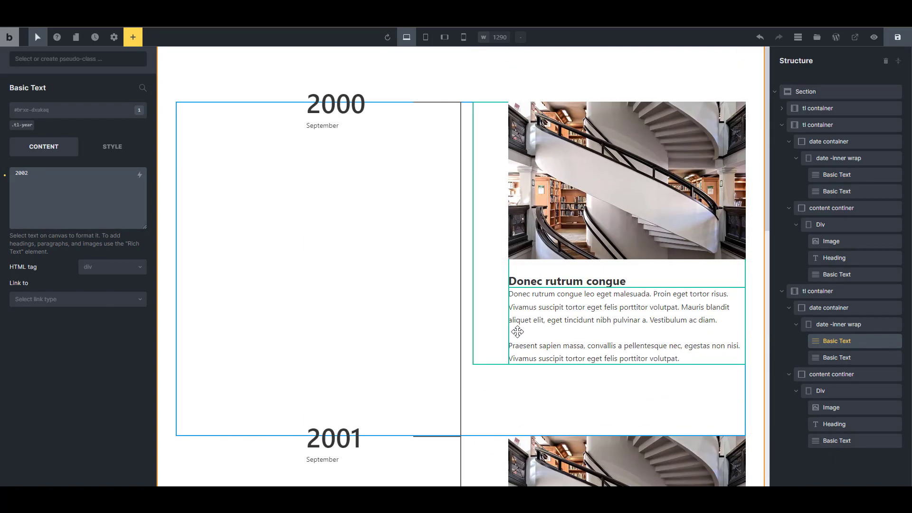
- Compare how the sticky year labels move along the timeline in the builder, on the reference page and on the live page
{"action": "scroll", "coordinate": [526, 314], "scroll_direction": "down", "scroll_amount": 8}
{"action": "scroll", "coordinate": [528, 322], "scroll_direction": "up", "scroll_amount": 8}
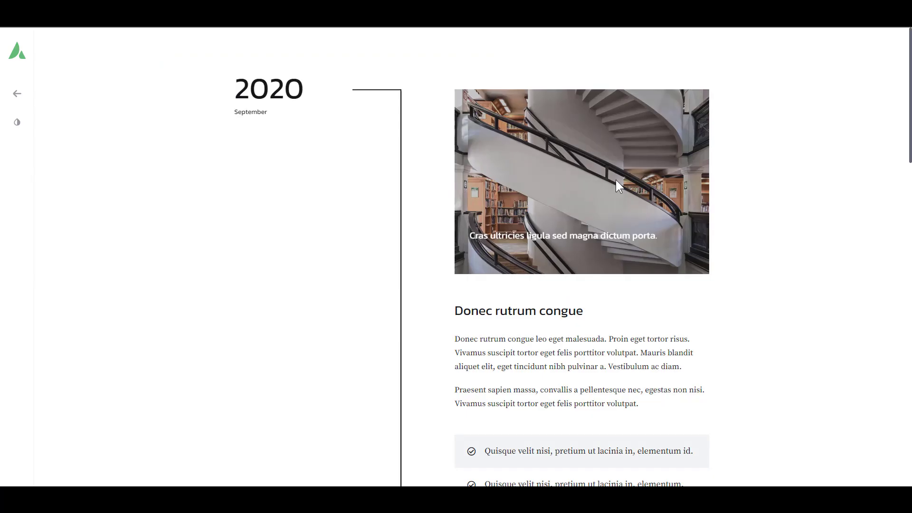
{"action": "scroll", "coordinate": [613, 190], "scroll_direction": "down", "scroll_amount": 4}
{"action": "scroll", "coordinate": [608, 213], "scroll_direction": "down", "scroll_amount": 15}
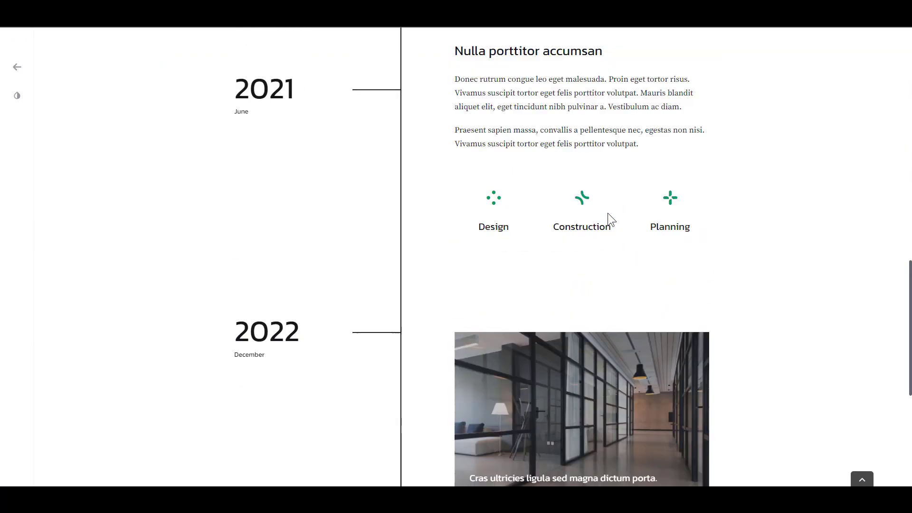
{"action": "scroll", "coordinate": [608, 213], "scroll_direction": "down", "scroll_amount": 2}
{"action": "scroll", "coordinate": [763, 235], "scroll_direction": "up", "scroll_amount": 15}
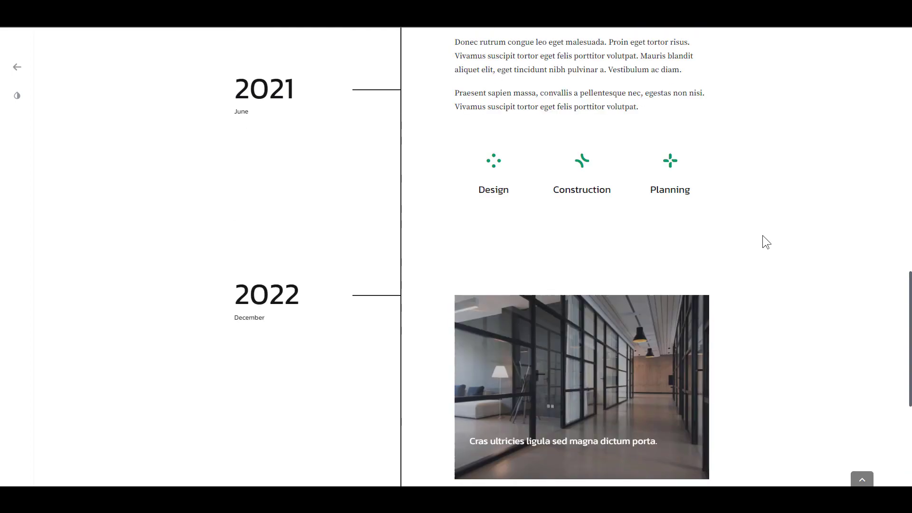
{"action": "scroll", "coordinate": [749, 235], "scroll_direction": "up", "scroll_amount": 5}
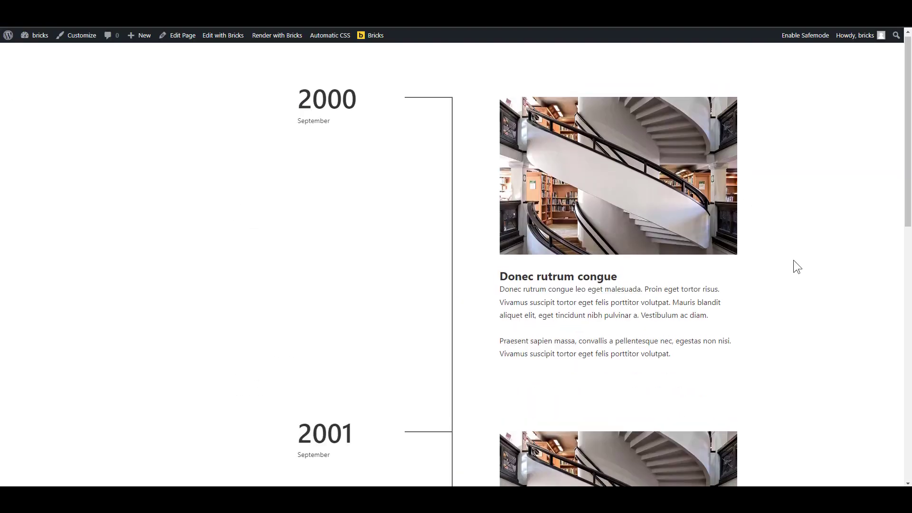
{"action": "scroll", "coordinate": [794, 261], "scroll_direction": "down", "scroll_amount": 5}
{"action": "scroll", "coordinate": [797, 267], "scroll_direction": "up", "scroll_amount": 5}
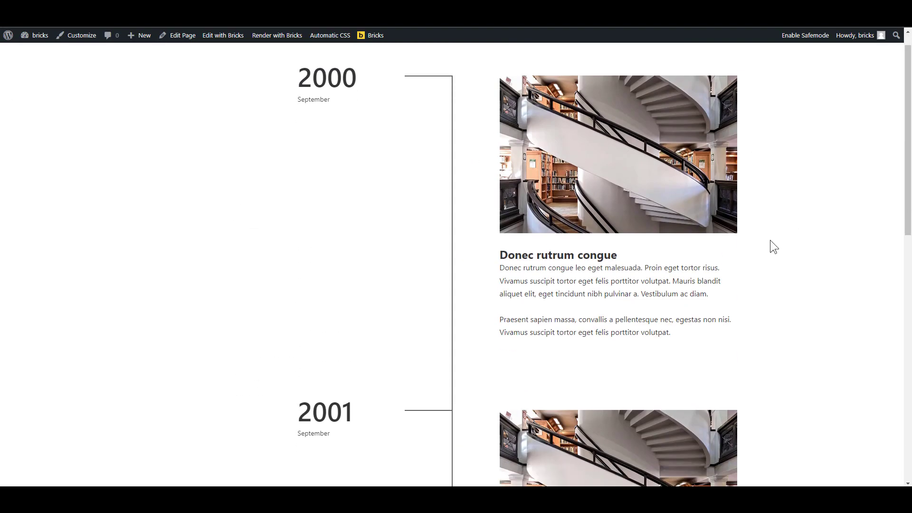
{"action": "scroll", "coordinate": [771, 244], "scroll_direction": "down", "scroll_amount": 7}
{"action": "scroll", "coordinate": [770, 244], "scroll_direction": "down", "scroll_amount": 4}
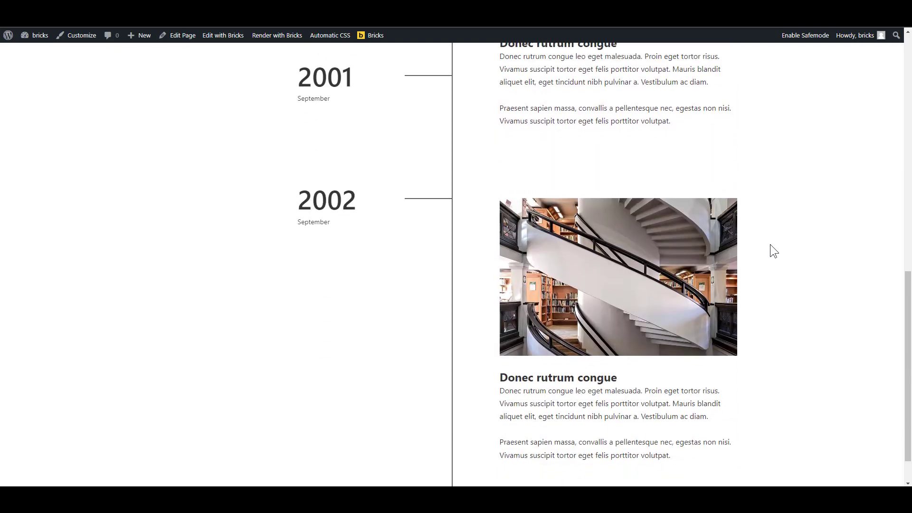
{"action": "scroll", "coordinate": [763, 269], "scroll_direction": "up", "scroll_amount": 3}
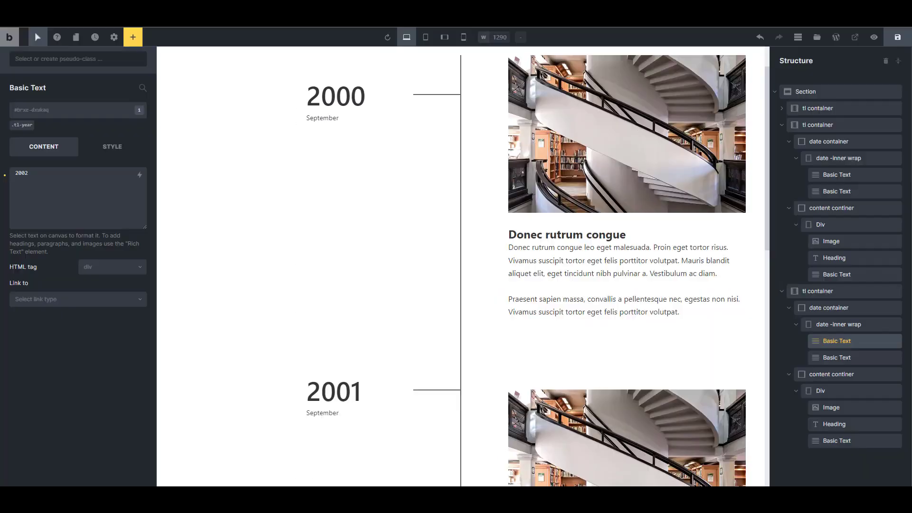
- Collapse all tl containers in the structure, leaving the first one selected
{"action": "left_click", "coordinate": [782, 125]}
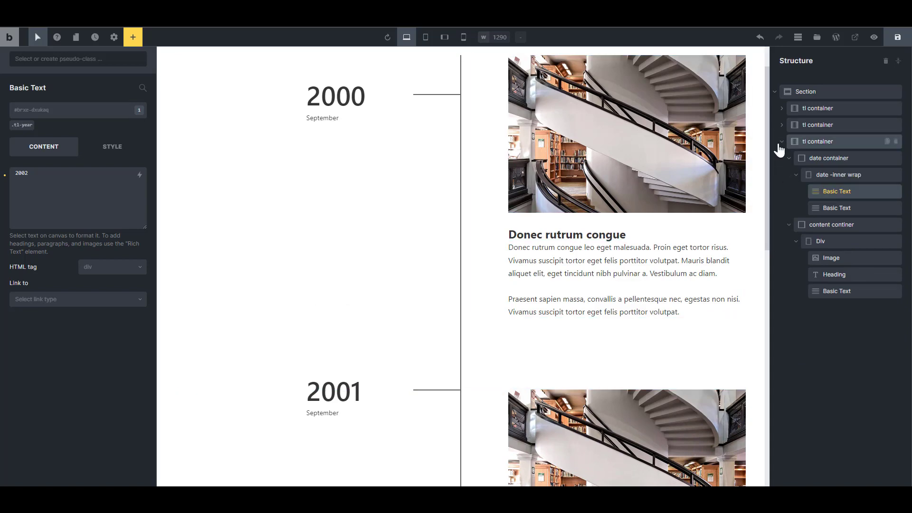
{"action": "left_click", "coordinate": [781, 142]}
{"action": "left_click", "coordinate": [817, 108]}
{"action": "left_click", "coordinate": [782, 109]}
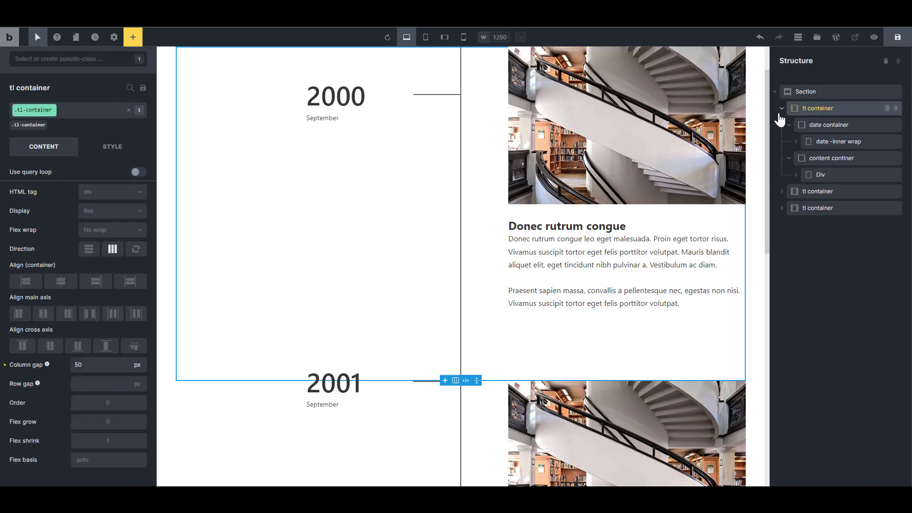
{"action": "left_click", "coordinate": [782, 109]}
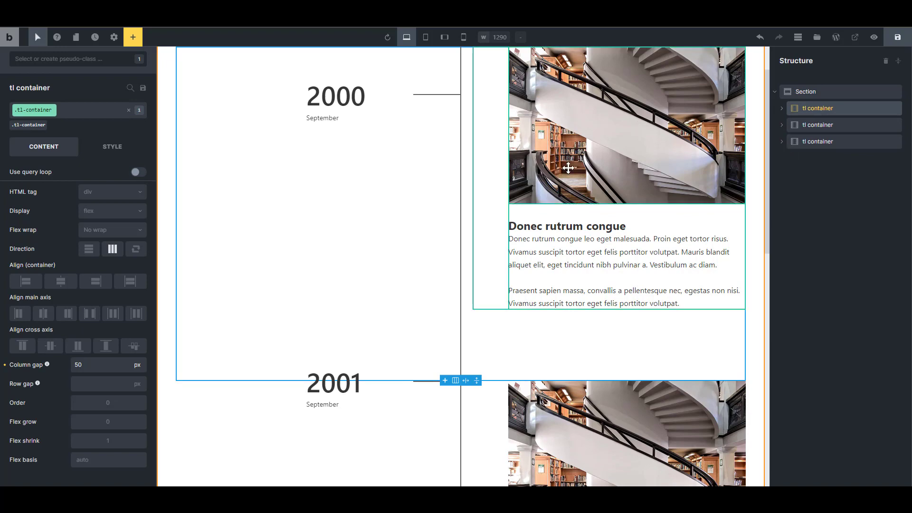
- Review the three tl containers one after another in the structure, ending with the first one selected
{"action": "scroll", "coordinate": [609, 236], "scroll_direction": "up", "scroll_amount": 1}
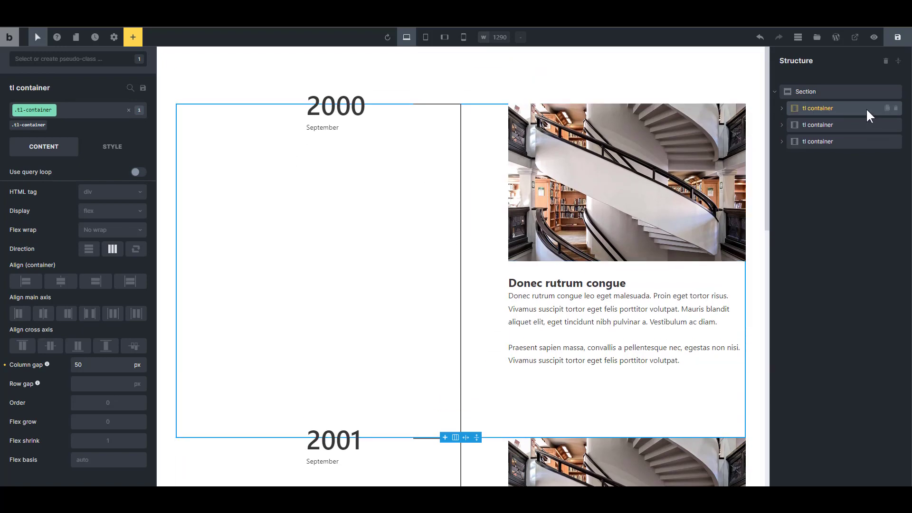
{"action": "left_click", "coordinate": [837, 141]}
{"action": "scroll", "coordinate": [635, 182], "scroll_direction": "up", "scroll_amount": 10}
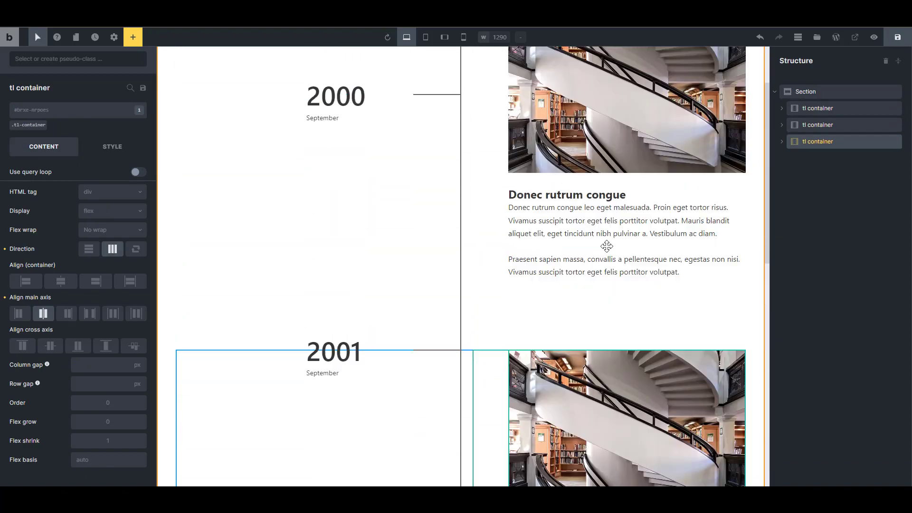
{"action": "left_click", "coordinate": [814, 109]}
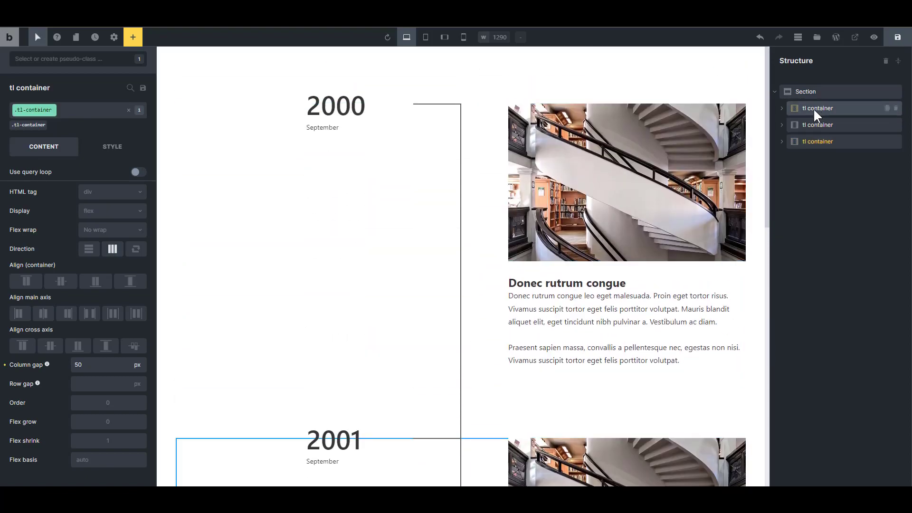
{"action": "left_click", "coordinate": [811, 127]}
{"action": "left_click", "coordinate": [808, 142]}
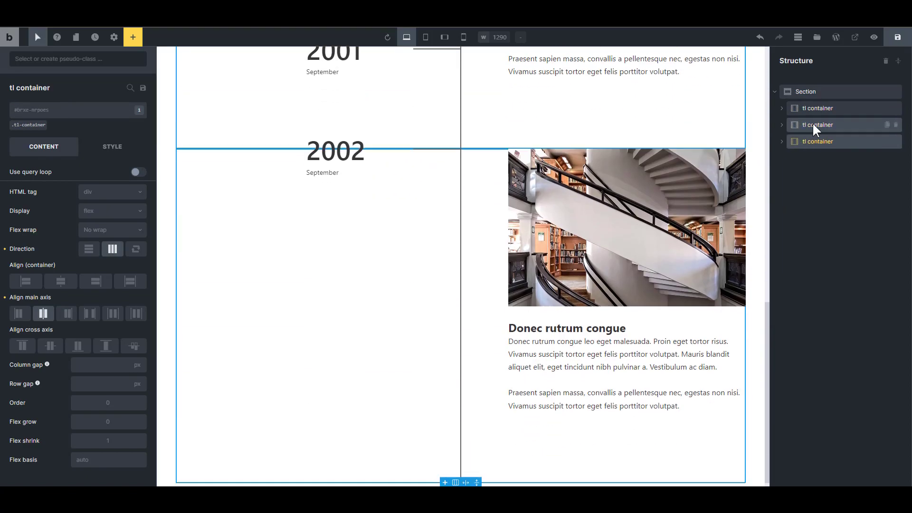
{"action": "left_click", "coordinate": [820, 104]}
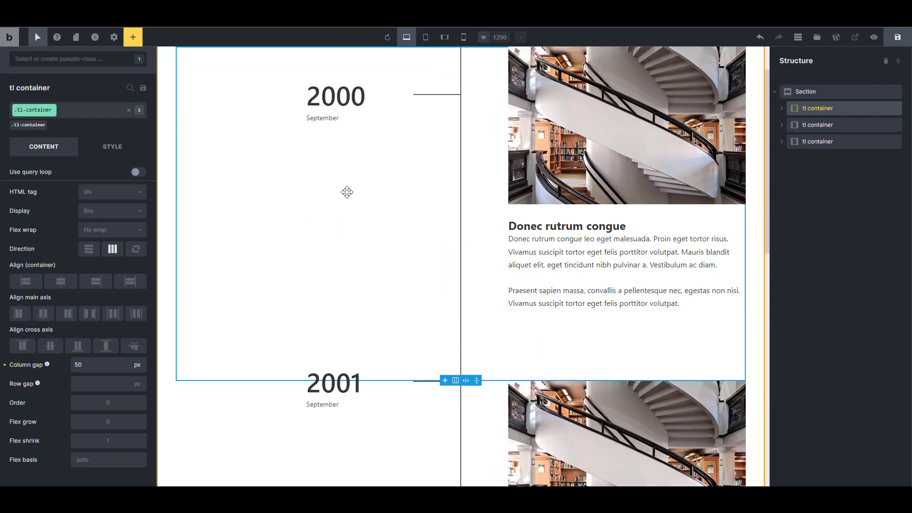
- Examine how the year labels stick and hand over between the 2000, 2001 and 2002 entries along the line
{"action": "scroll", "coordinate": [570, 265], "scroll_direction": "up", "scroll_amount": 1}
{"action": "scroll", "coordinate": [427, 285], "scroll_direction": "down", "scroll_amount": 3}
{"action": "scroll", "coordinate": [475, 284], "scroll_direction": "up", "scroll_amount": 3}
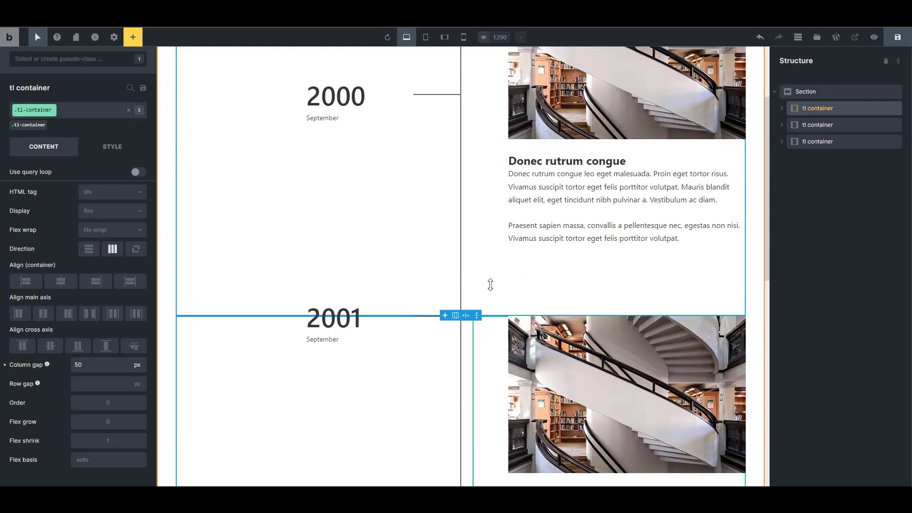
{"action": "scroll", "coordinate": [601, 262], "scroll_direction": "down", "scroll_amount": 4}
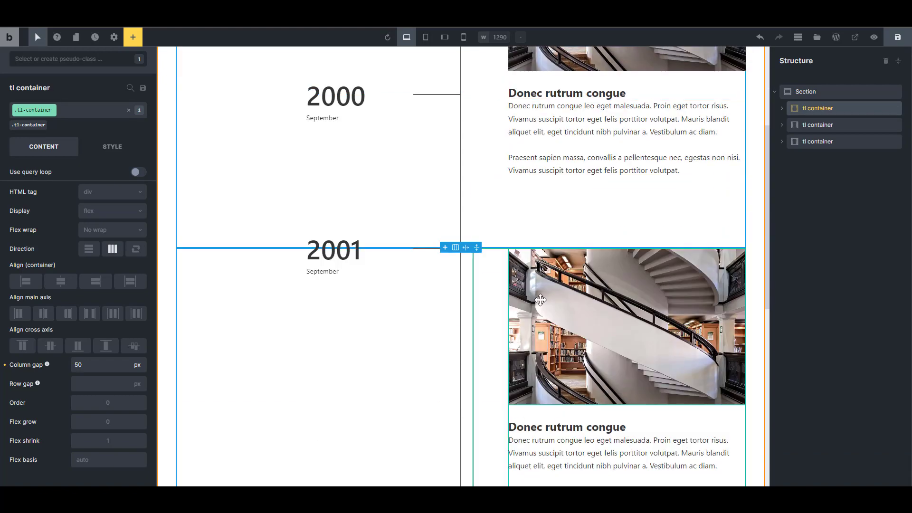
{"action": "scroll", "coordinate": [547, 298], "scroll_direction": "down", "scroll_amount": 3}
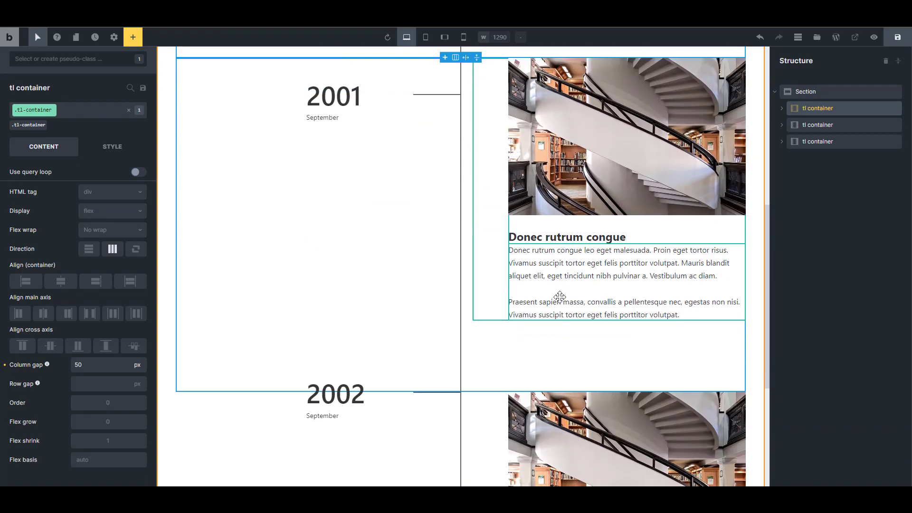
{"action": "scroll", "coordinate": [560, 297], "scroll_direction": "down", "scroll_amount": 2}
{"action": "scroll", "coordinate": [560, 297], "scroll_direction": "up", "scroll_amount": 5}
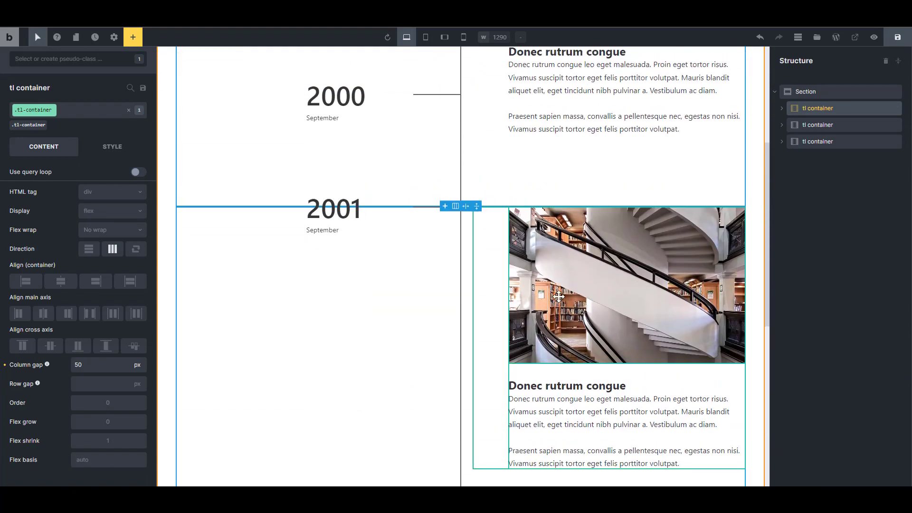
{"action": "scroll", "coordinate": [559, 296], "scroll_direction": "up", "scroll_amount": 5}
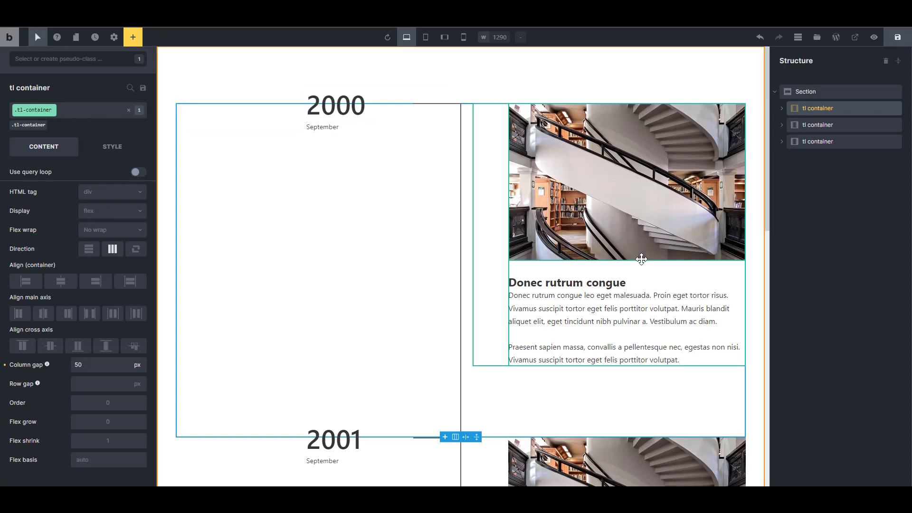
- Recheck the sticky behaviour of the 2000, 2001 and 2002 labels across all three timeline entries
{"action": "scroll", "coordinate": [637, 262], "scroll_direction": "down", "scroll_amount": 12}
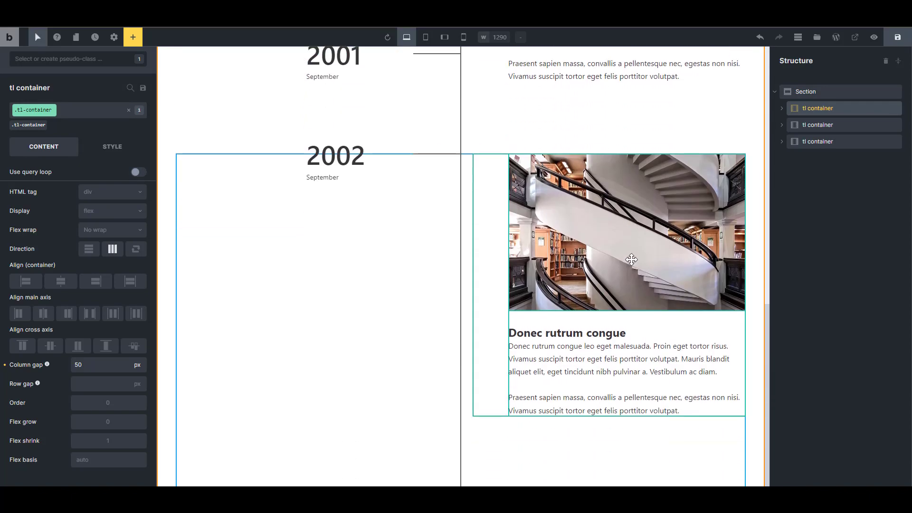
{"action": "scroll", "coordinate": [631, 259], "scroll_direction": "up", "scroll_amount": 12}
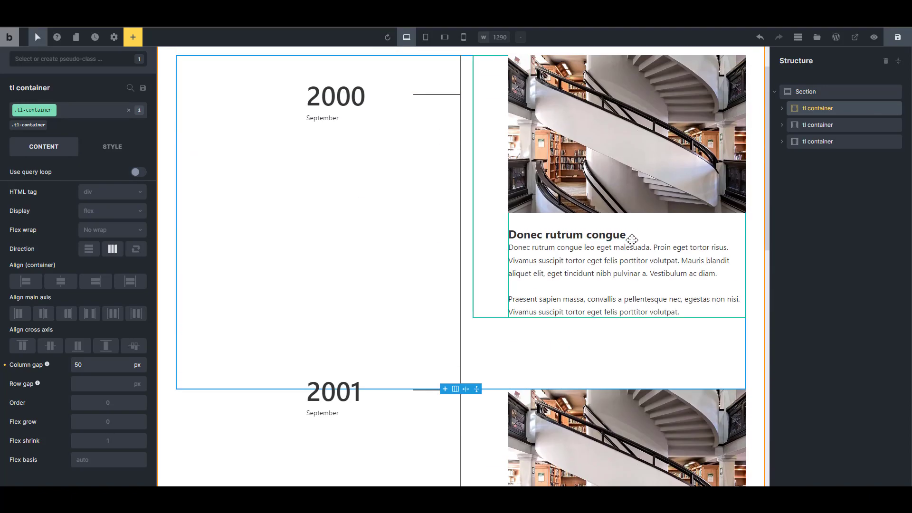
{"action": "scroll", "coordinate": [632, 242], "scroll_direction": "down", "scroll_amount": 11}
{"action": "scroll", "coordinate": [636, 261], "scroll_direction": "up", "scroll_amount": 6}
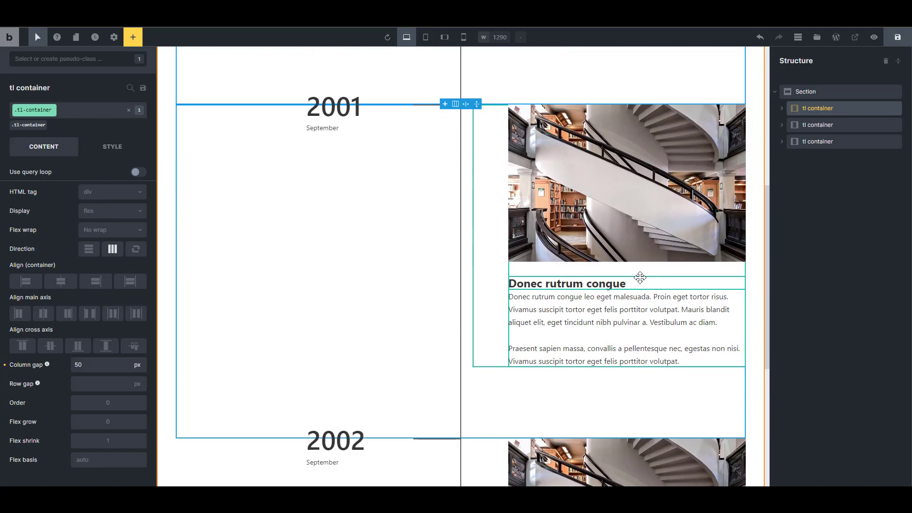
{"action": "scroll", "coordinate": [640, 277], "scroll_direction": "up", "scroll_amount": 7}
{"action": "scroll", "coordinate": [638, 273], "scroll_direction": "down", "scroll_amount": 7}
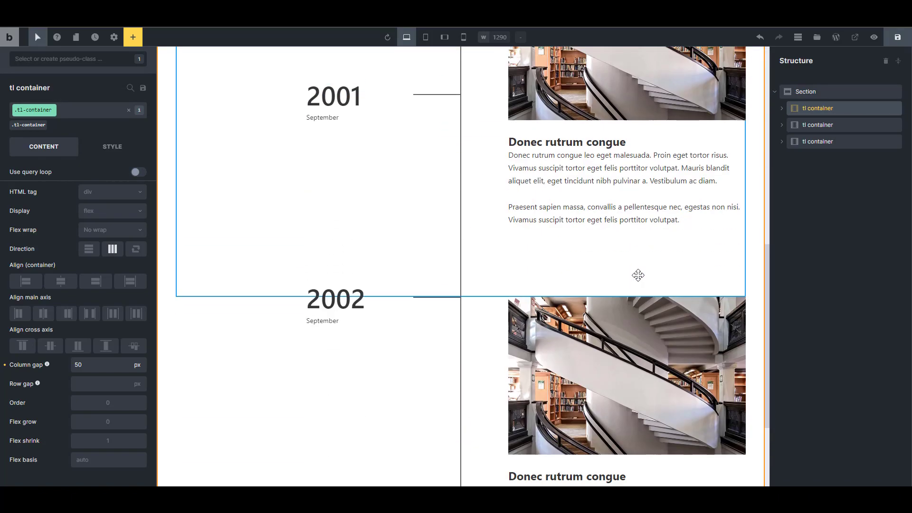
- Add a small top margin to the tl-body class, separating each entry's body text from its heading
{"action": "left_click", "coordinate": [632, 213]}
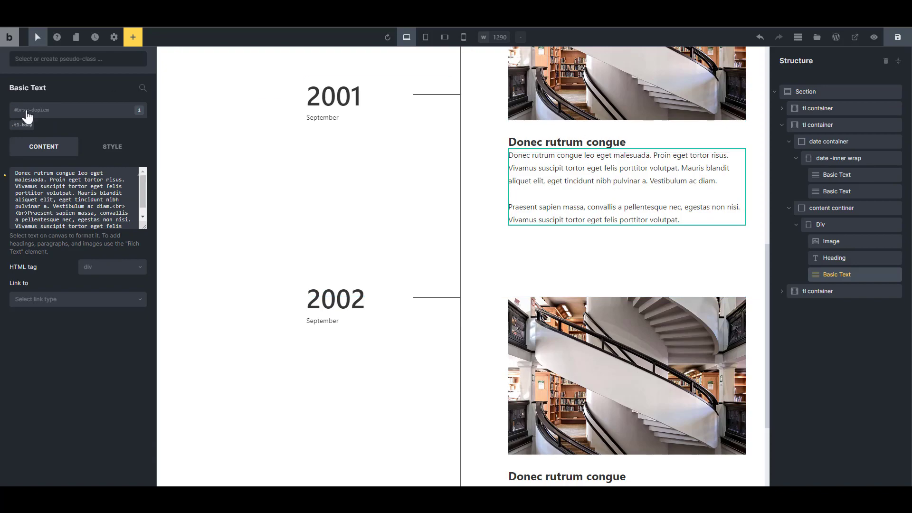
{"action": "left_click", "coordinate": [18, 127]}
{"action": "left_click_drag", "start_coordinate": [635, 149], "coordinate": [636, 157]}
{"action": "scroll", "coordinate": [642, 228], "scroll_direction": "down", "scroll_amount": 4}
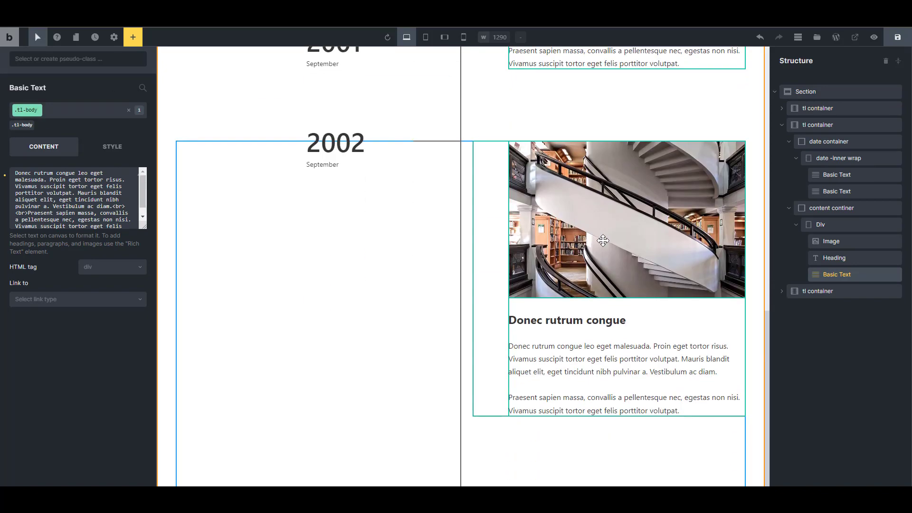
{"action": "scroll", "coordinate": [643, 233], "scroll_direction": "up", "scroll_amount": 4}
{"action": "scroll", "coordinate": [643, 232], "scroll_direction": "up", "scroll_amount": 5}
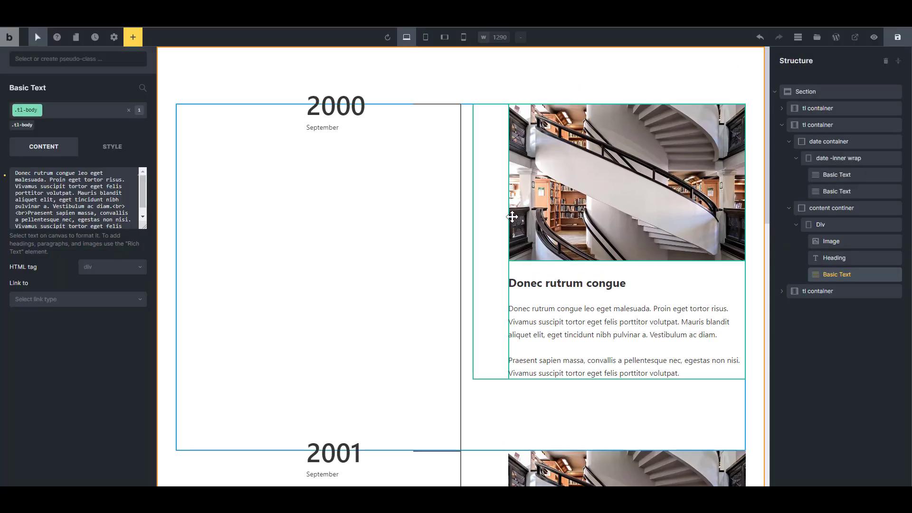
- Compare the timeline at the tablet and mobile landscape breakpoints, and set the mobile landscape preview height to 1000
{"action": "left_click", "coordinate": [407, 37]}
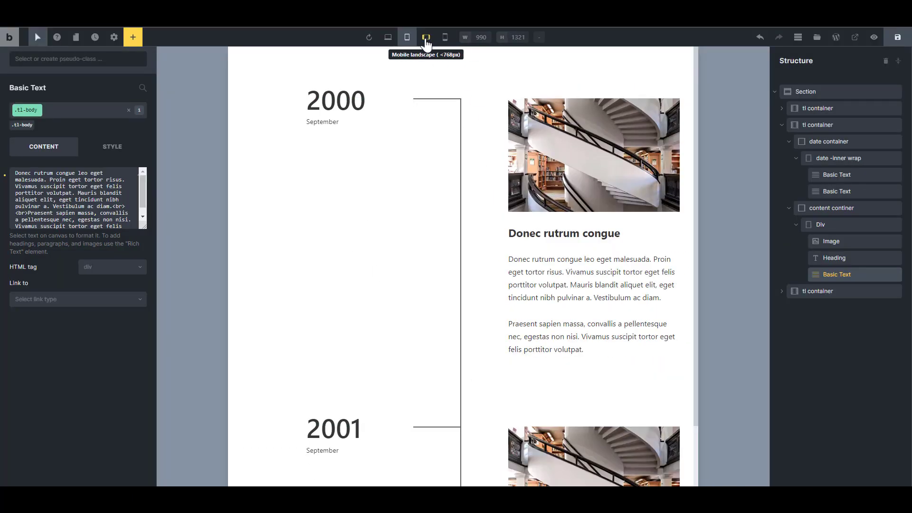
{"action": "left_click", "coordinate": [426, 37]}
{"action": "scroll", "coordinate": [529, 215], "scroll_direction": "down", "scroll_amount": 2}
{"action": "scroll", "coordinate": [529, 215], "scroll_direction": "up", "scroll_amount": 3}
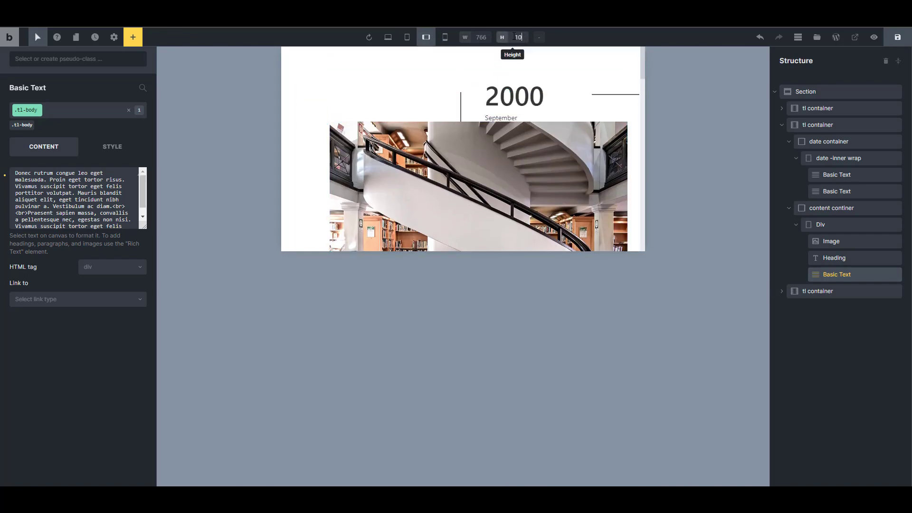
{"action": "key", "text": "Return"}
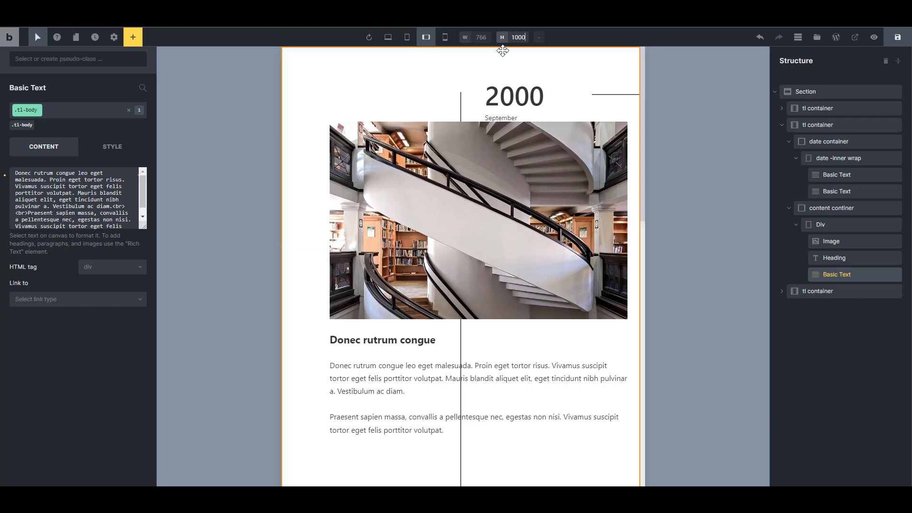
{"action": "left_click", "coordinate": [407, 38]}
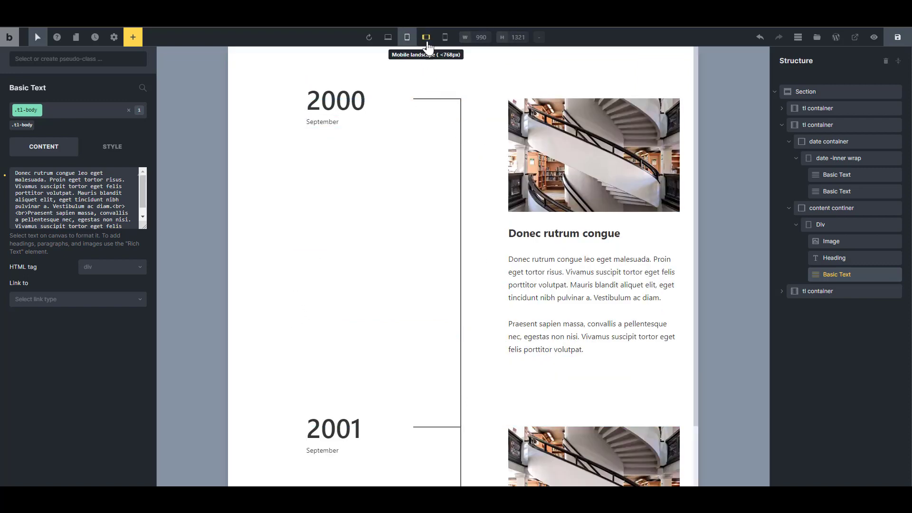
{"action": "left_click", "coordinate": [427, 45]}
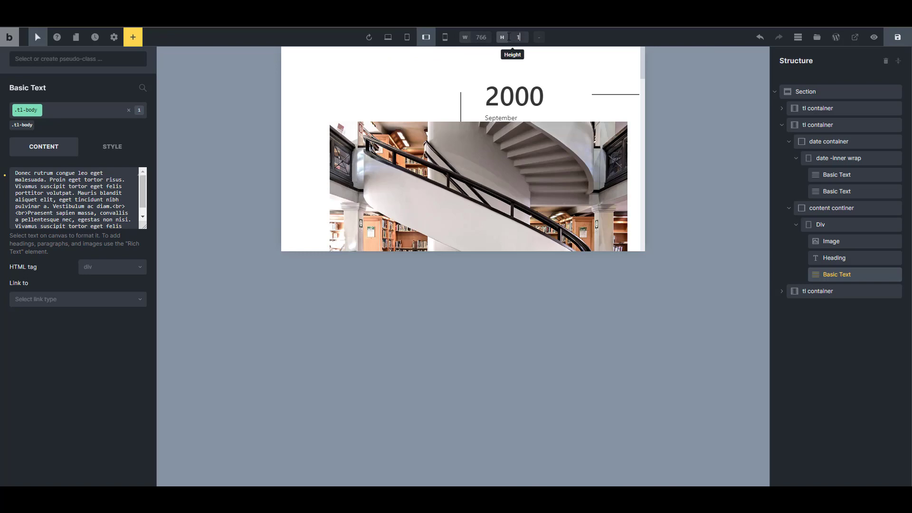
{"action": "type", "text": "320"}
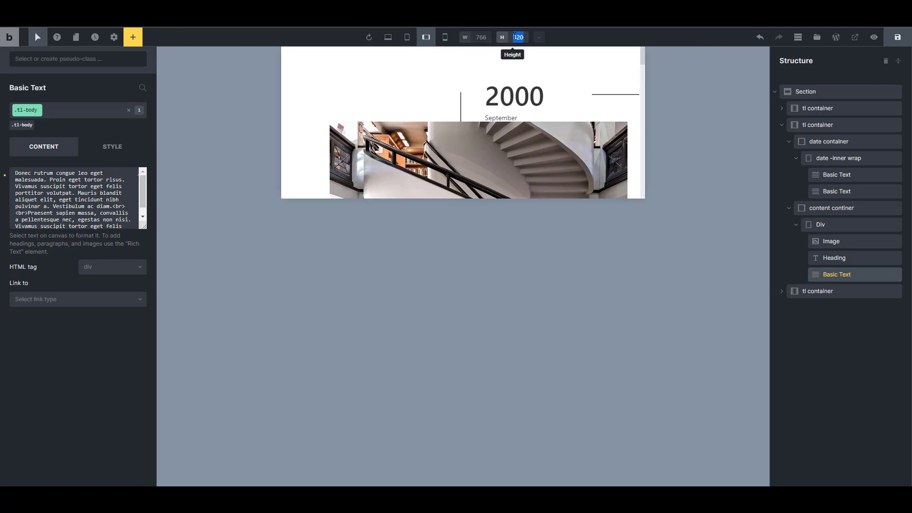
{"action": "key", "text": "Return"}
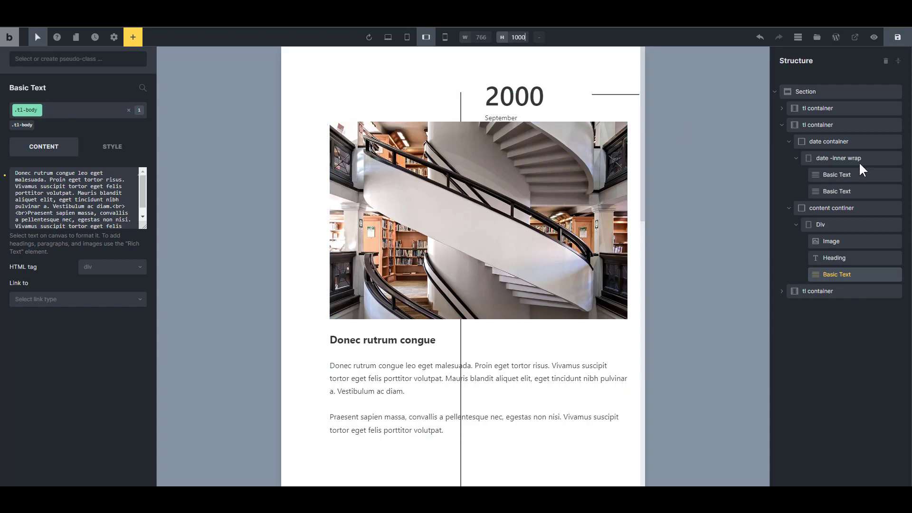
- Set the position of the first entry's date container class to Static at the mobile landscape breakpoint
{"action": "left_click", "coordinate": [781, 108]}
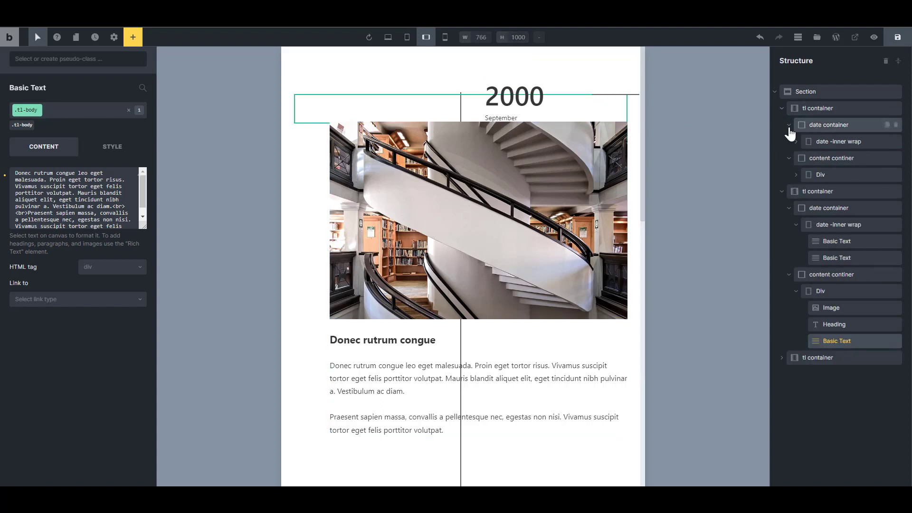
{"action": "left_click", "coordinate": [823, 125]}
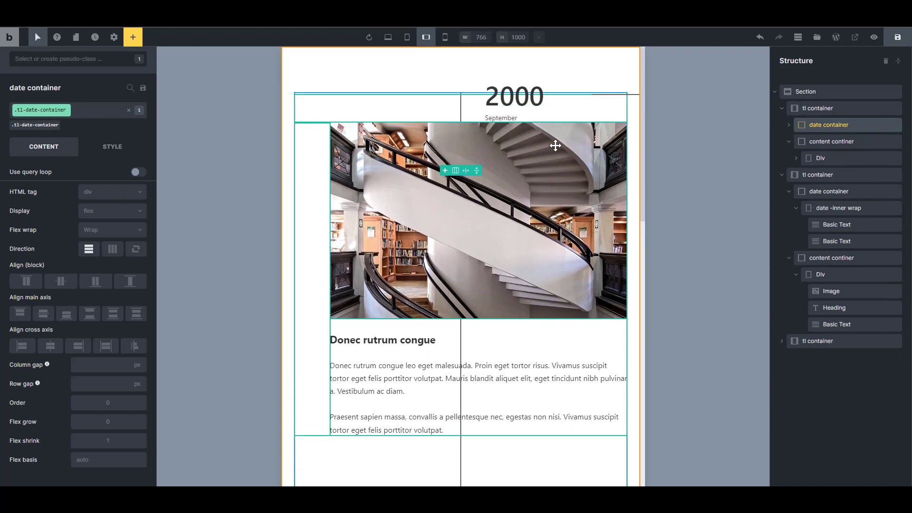
{"action": "left_click", "coordinate": [116, 151]}
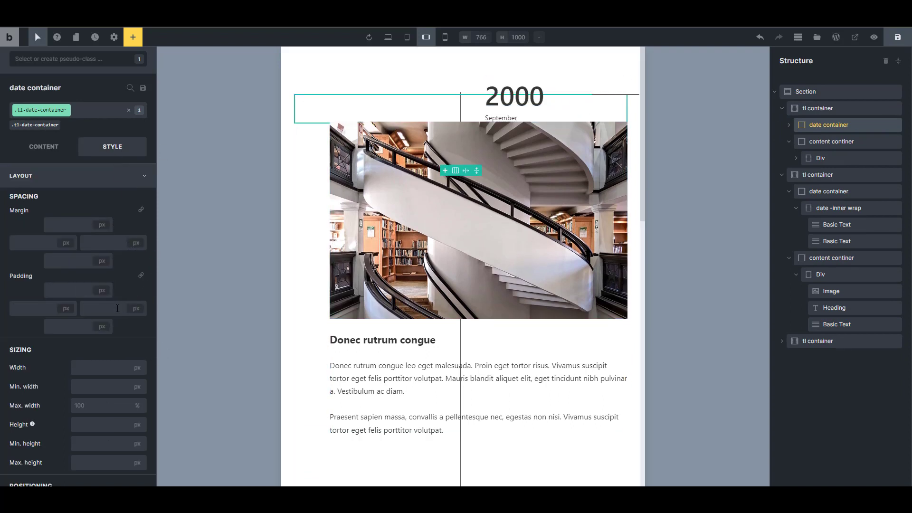
{"action": "scroll", "coordinate": [117, 308], "scroll_direction": "down", "scroll_amount": 7}
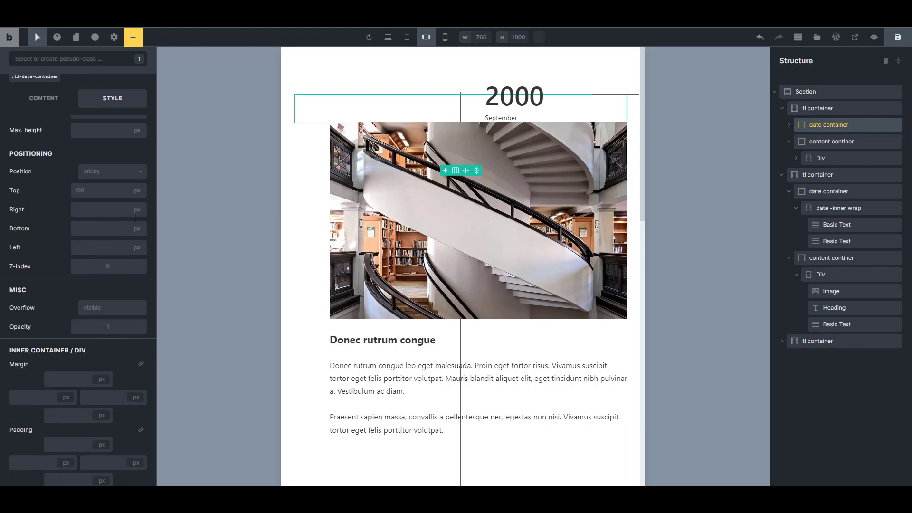
{"action": "left_click", "coordinate": [139, 171]}
{"action": "left_click", "coordinate": [117, 189]}
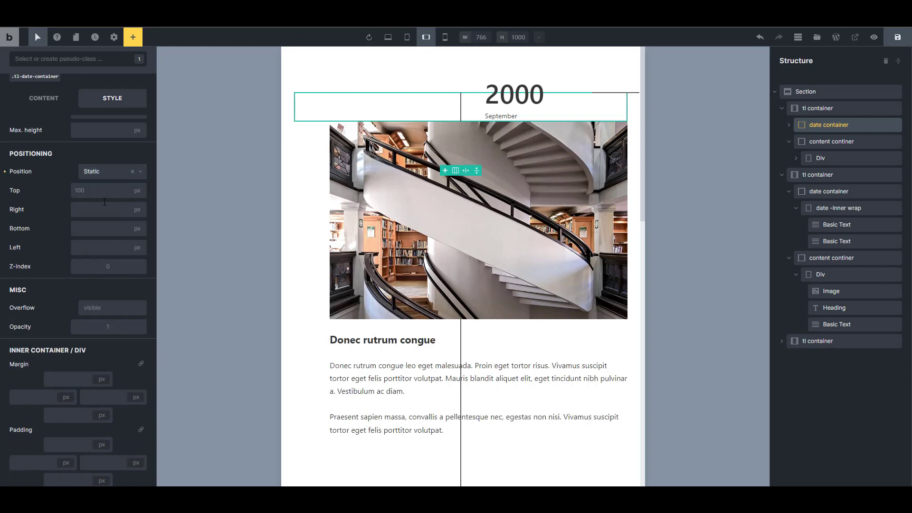
- Set the date container class's bottom margin to 30 px for mobile landscape
{"action": "scroll", "coordinate": [120, 233], "scroll_direction": "up", "scroll_amount": 7}
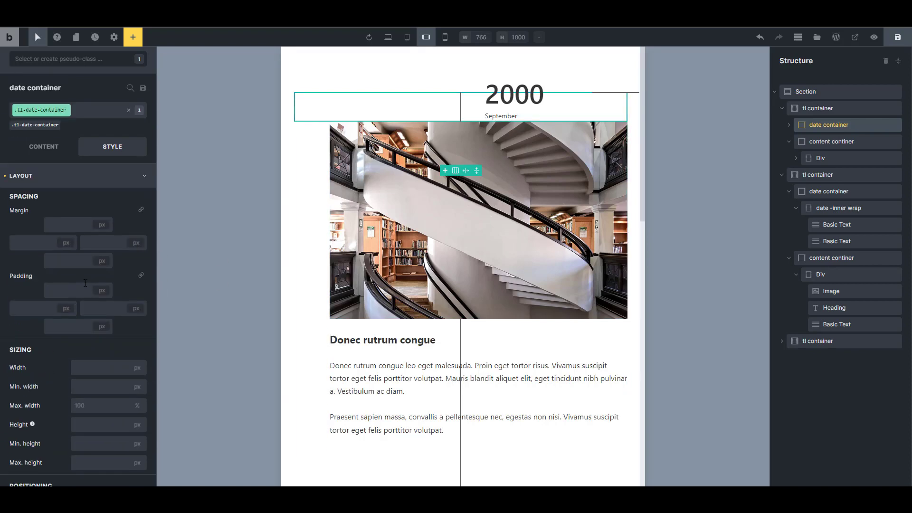
{"action": "left_click", "coordinate": [66, 261]}
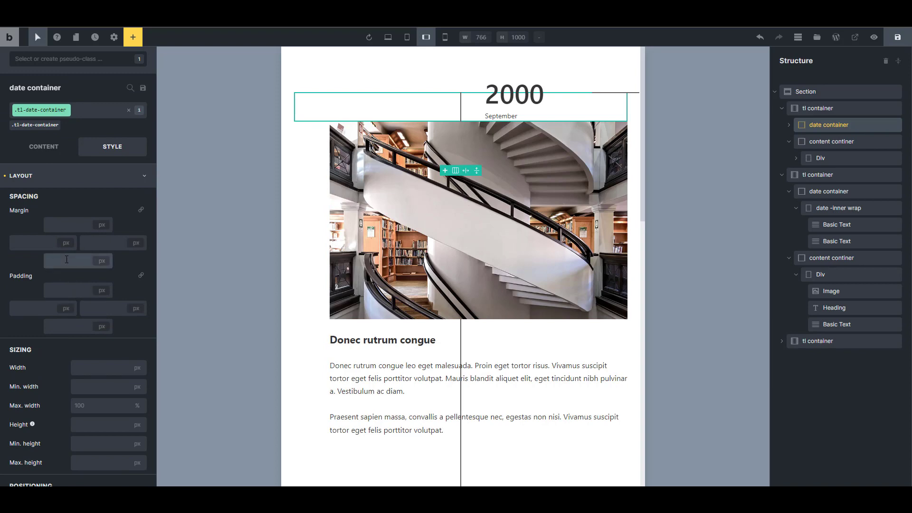
{"action": "type", "text": "20"}
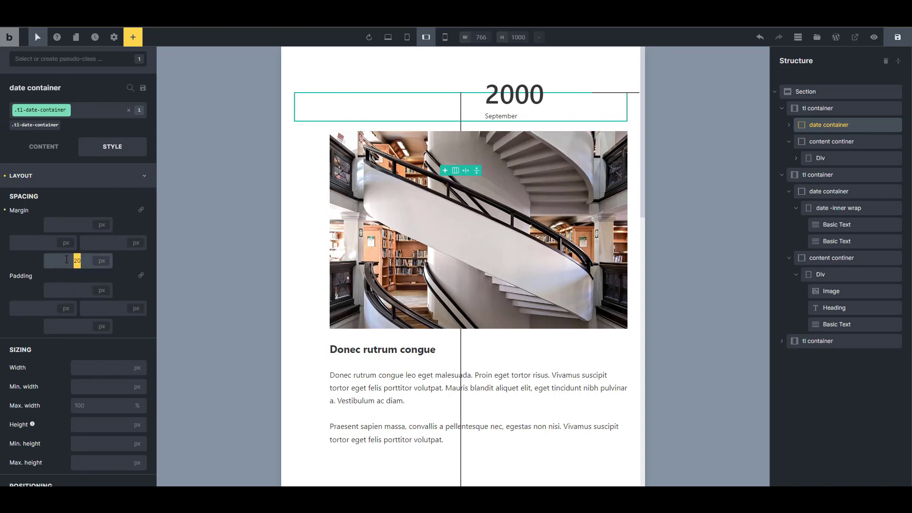
{"action": "type", "text": "30"}
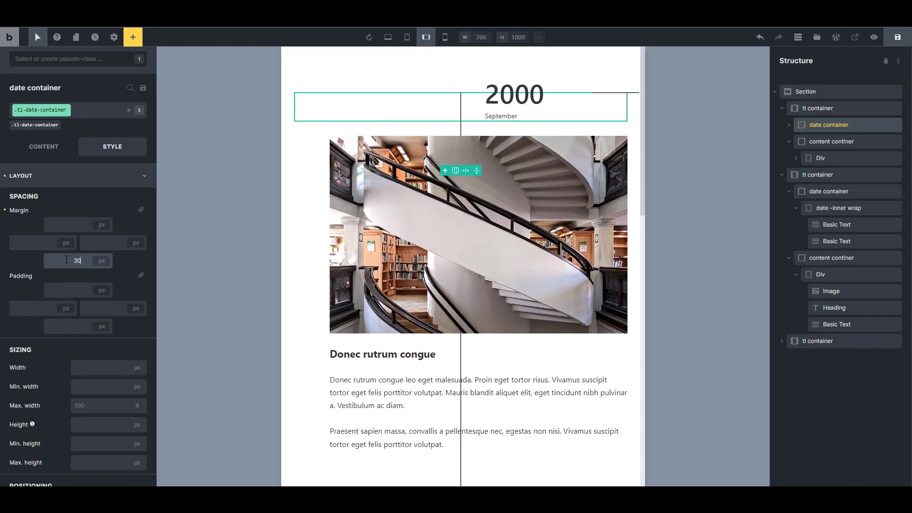
- Set the width of the date container's :before pseudo-element to 0 for mobile landscape
{"action": "left_click", "coordinate": [55, 58]}
{"action": "left_click", "coordinate": [49, 116]}
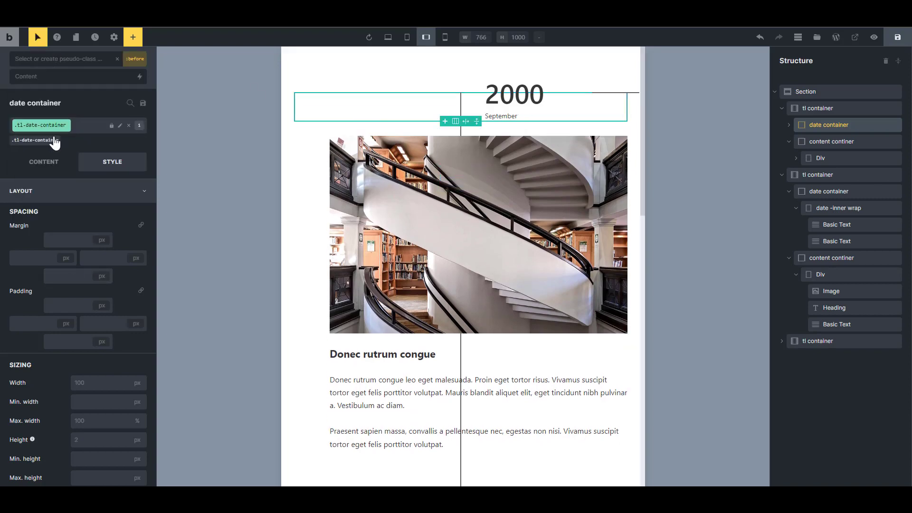
{"action": "left_click", "coordinate": [109, 379]}
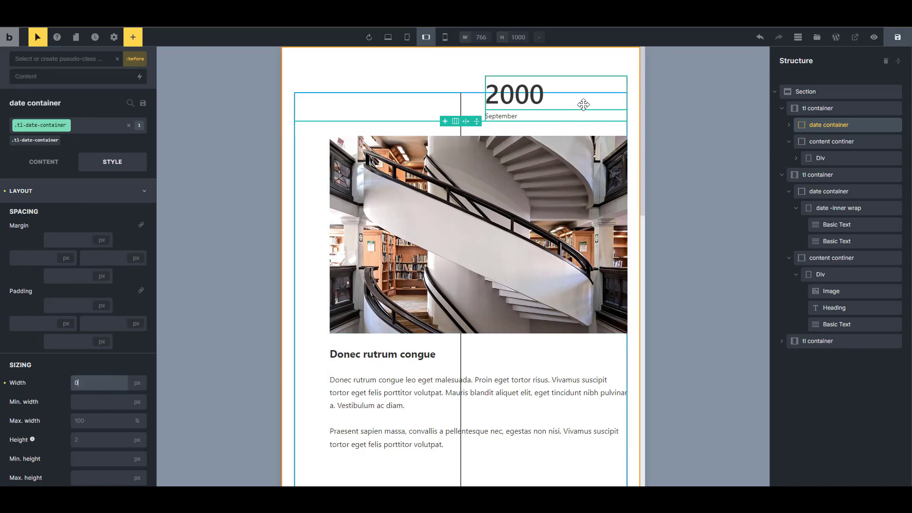
{"action": "scroll", "coordinate": [523, 231], "scroll_direction": "down", "scroll_amount": 1}
{"action": "scroll", "coordinate": [523, 231], "scroll_direction": "up", "scroll_amount": 1}
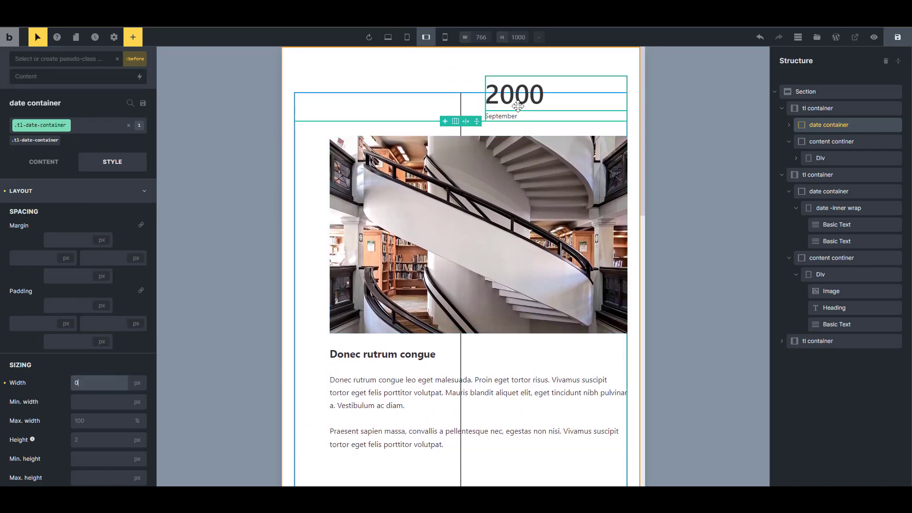
- Try aligning the date container to Start on the cross axis, in its :before state and in its normal state
{"action": "left_click", "coordinate": [45, 165]}
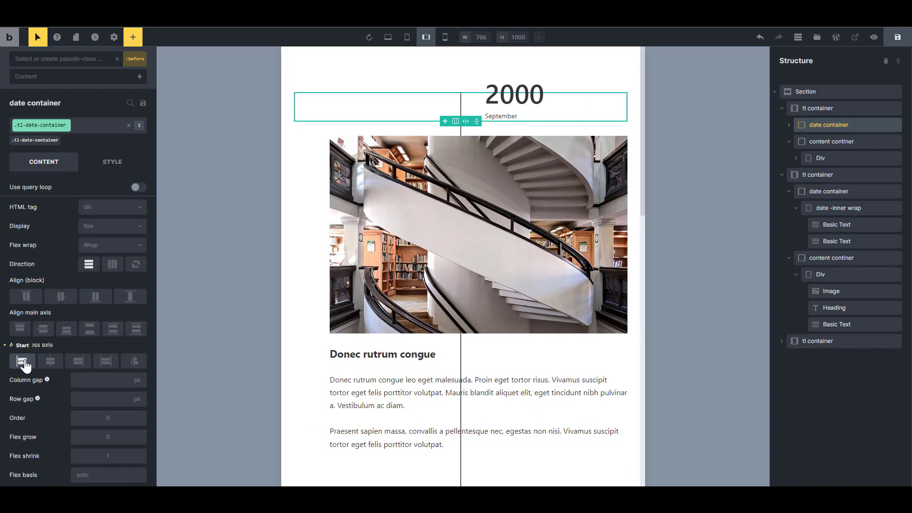
{"action": "left_click", "coordinate": [788, 125]}
{"action": "left_click", "coordinate": [827, 141]}
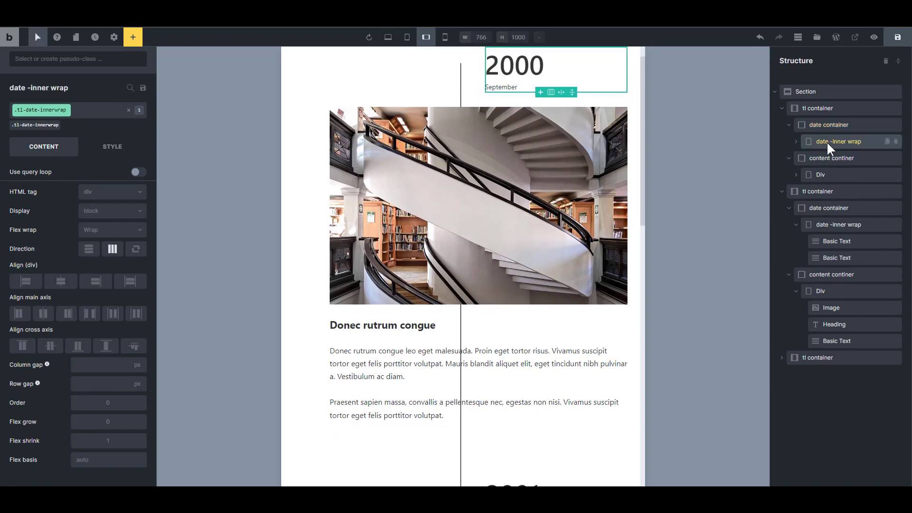
{"action": "left_click", "coordinate": [822, 124]}
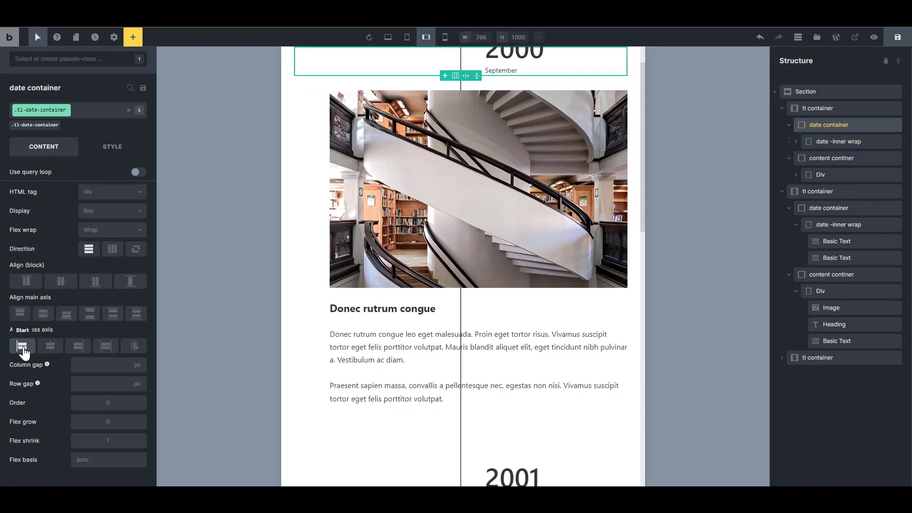
{"action": "scroll", "coordinate": [523, 242], "scroll_direction": "up", "scroll_amount": 1}
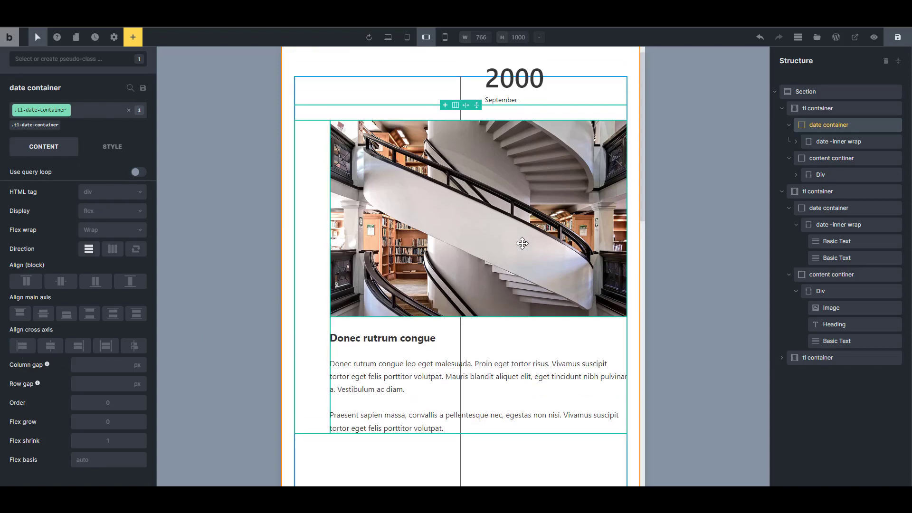
- Check the date container's cross-axis alignment at the desktop breakpoint, then return to mobile landscape with a preview height of 1000
{"action": "left_click", "coordinate": [19, 111]}
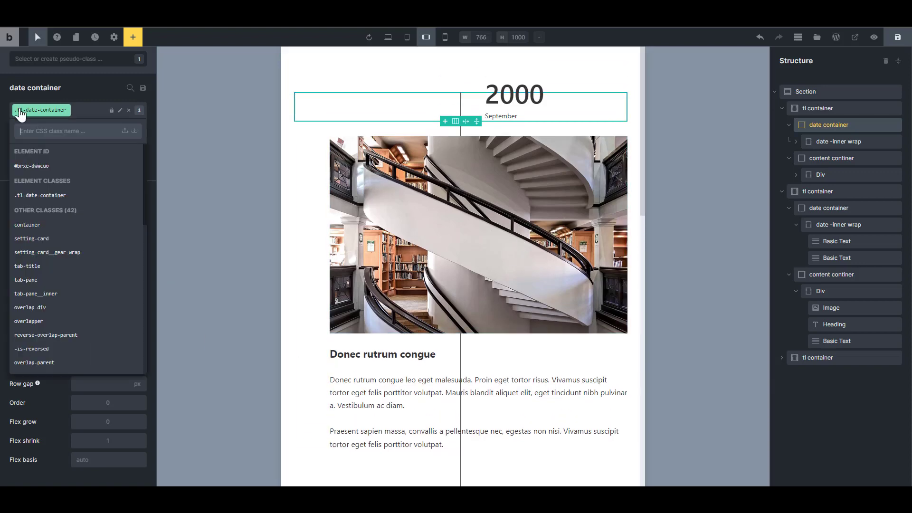
{"action": "left_click", "coordinate": [22, 111]}
{"action": "left_click", "coordinate": [388, 37]}
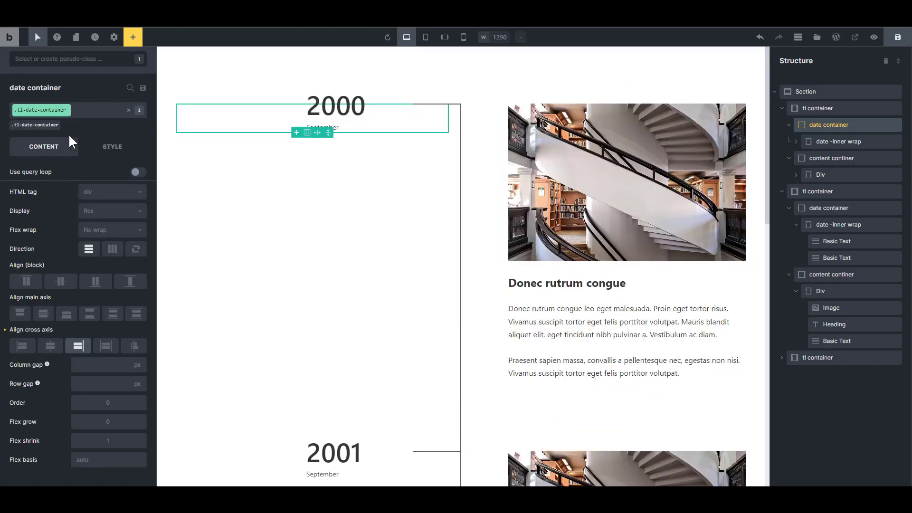
{"action": "left_click", "coordinate": [29, 127]}
{"action": "left_click", "coordinate": [29, 126]}
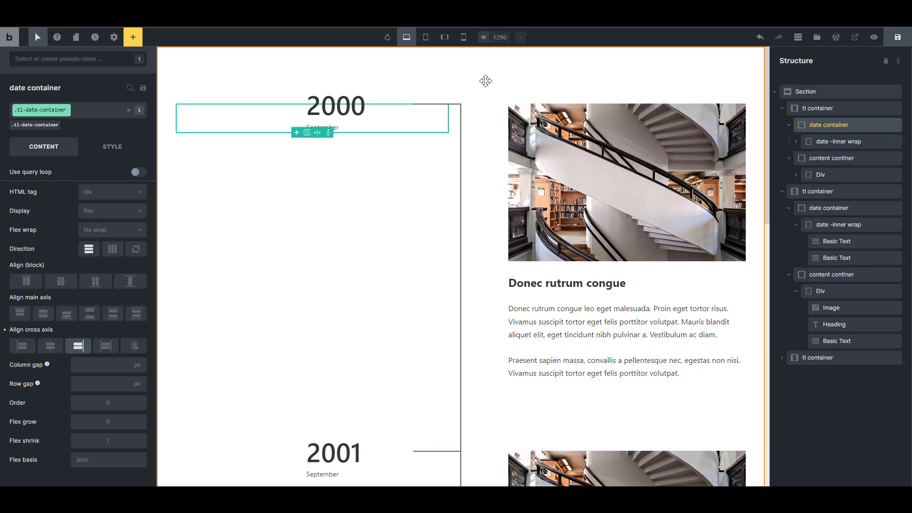
{"action": "left_click", "coordinate": [444, 37]}
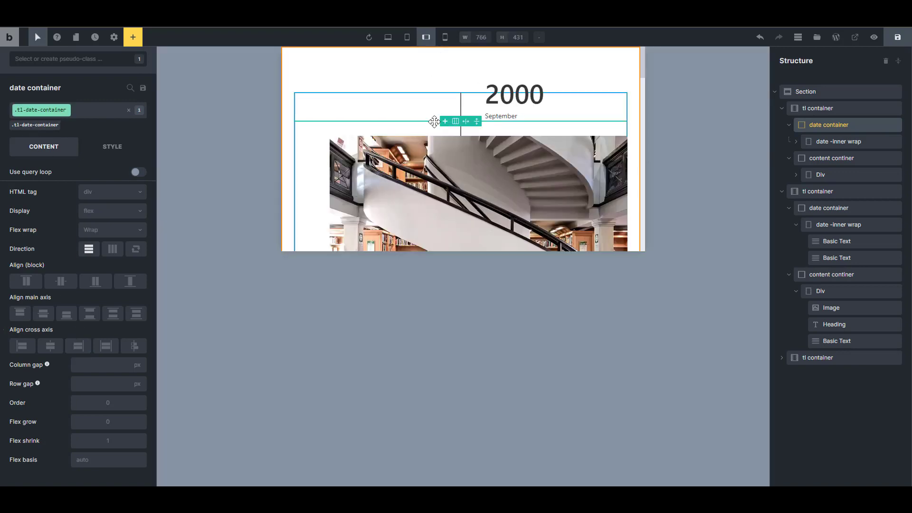
{"action": "left_click", "coordinate": [519, 39]}
{"action": "type", "text": "1000"}
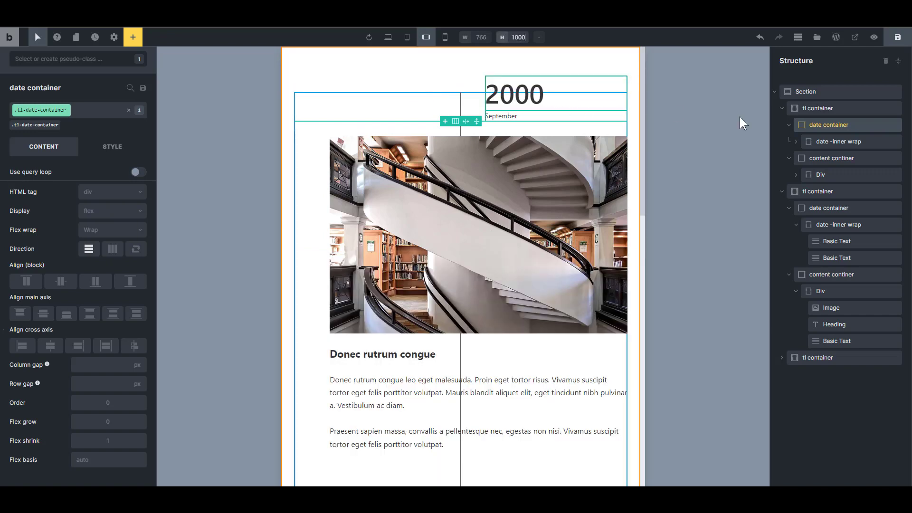
- Align the date container to Start on the cross axis for mobile landscape, trying Center for comparison
{"action": "left_click", "coordinate": [823, 142]}
{"action": "left_click", "coordinate": [828, 122]}
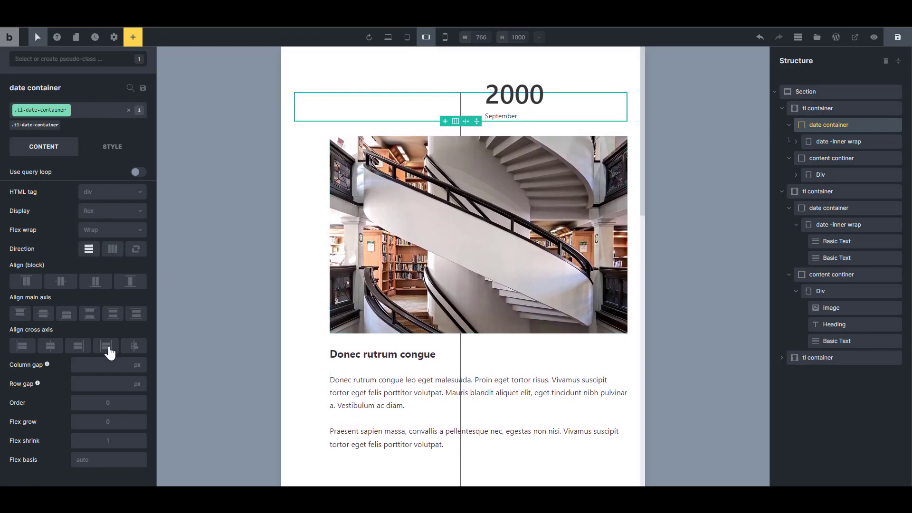
{"action": "left_click", "coordinate": [24, 352]}
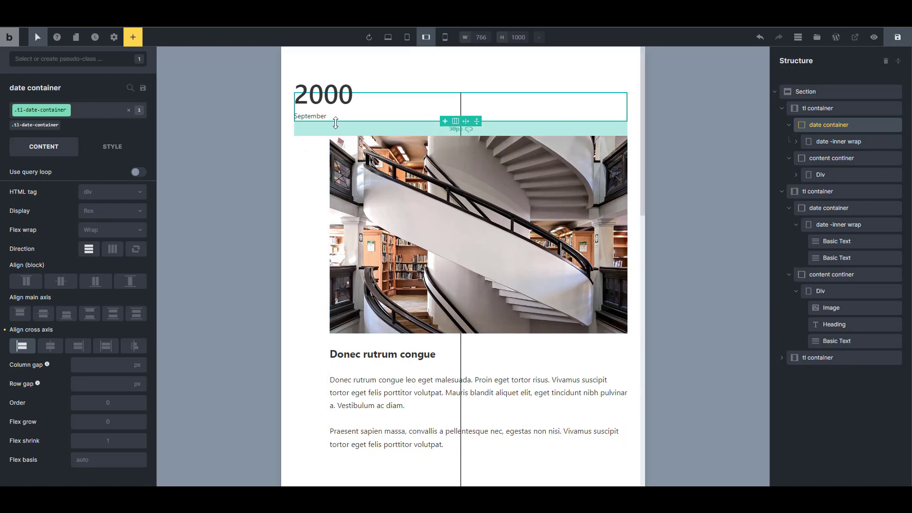
{"action": "left_click", "coordinate": [50, 347]}
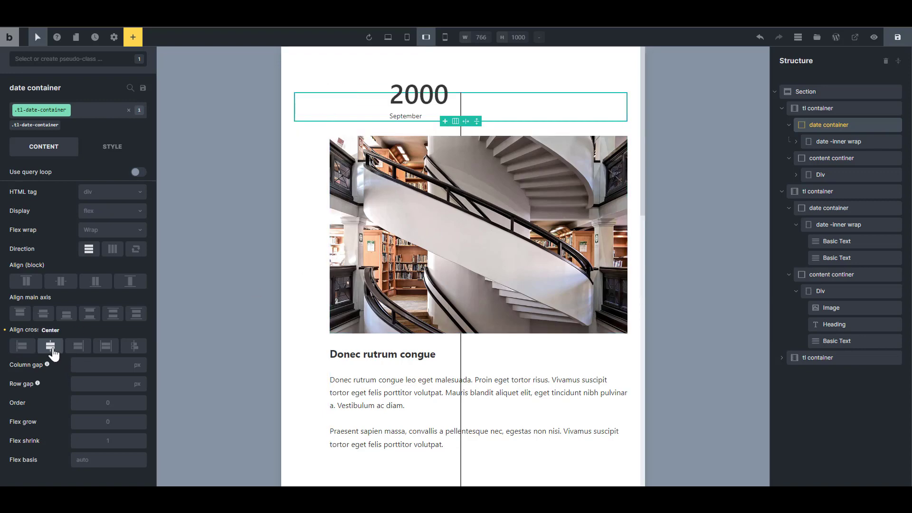
{"action": "left_click", "coordinate": [24, 349]}
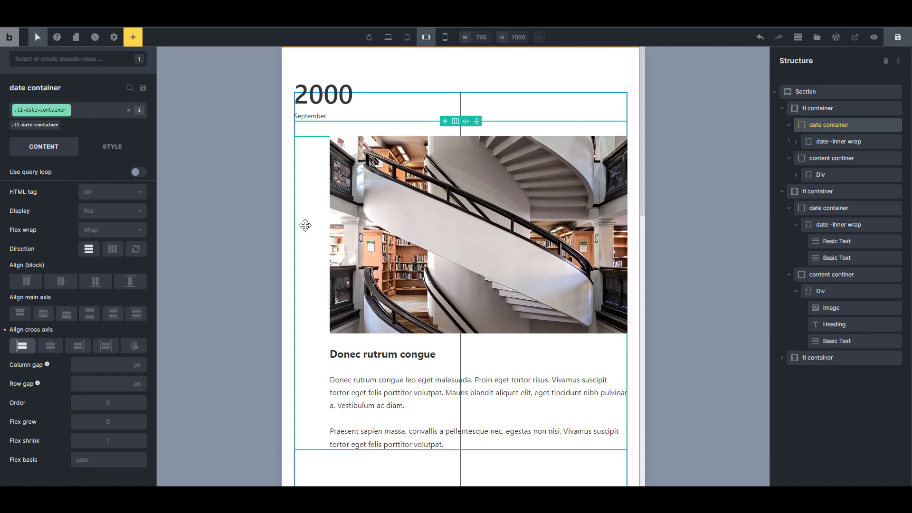
- Set the width of the content container's inner wrap class to 100% for mobile landscape
{"action": "left_click", "coordinate": [837, 141]}
{"action": "left_click", "coordinate": [834, 155]}
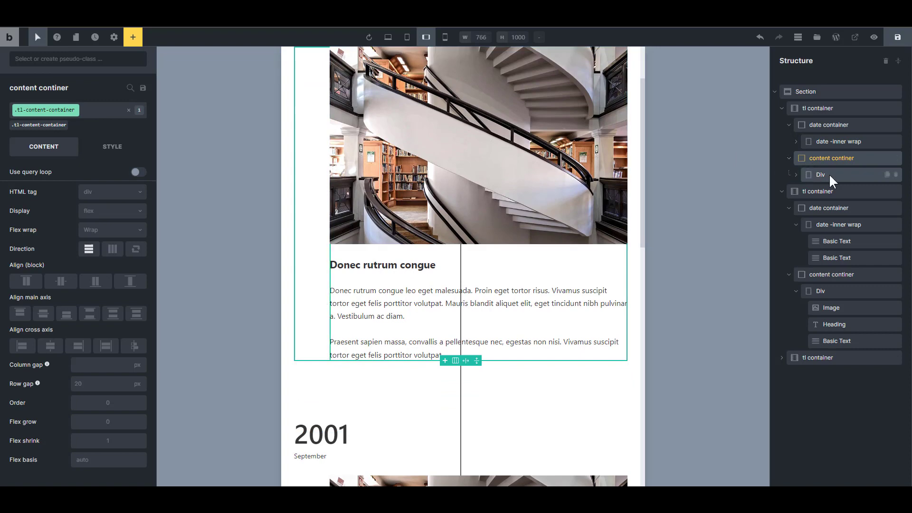
{"action": "left_click", "coordinate": [813, 175]}
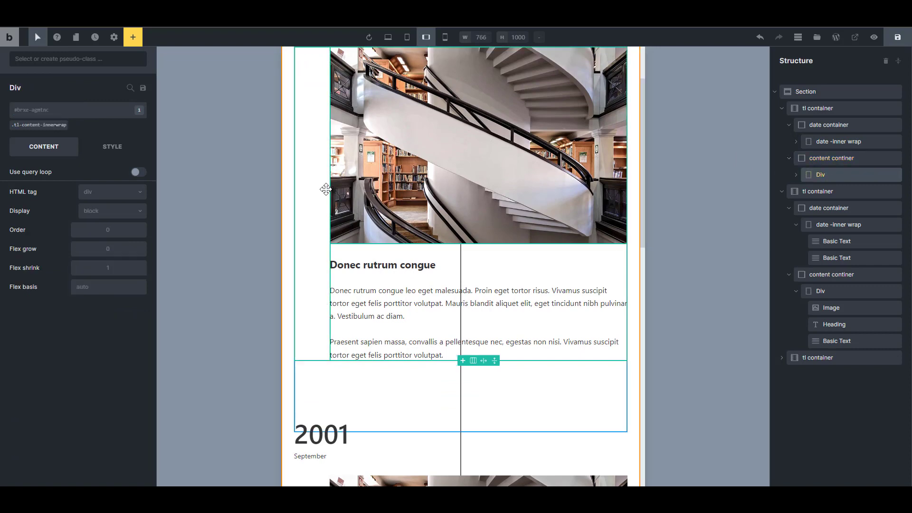
{"action": "left_click", "coordinate": [109, 153]}
{"action": "left_click", "coordinate": [25, 127]}
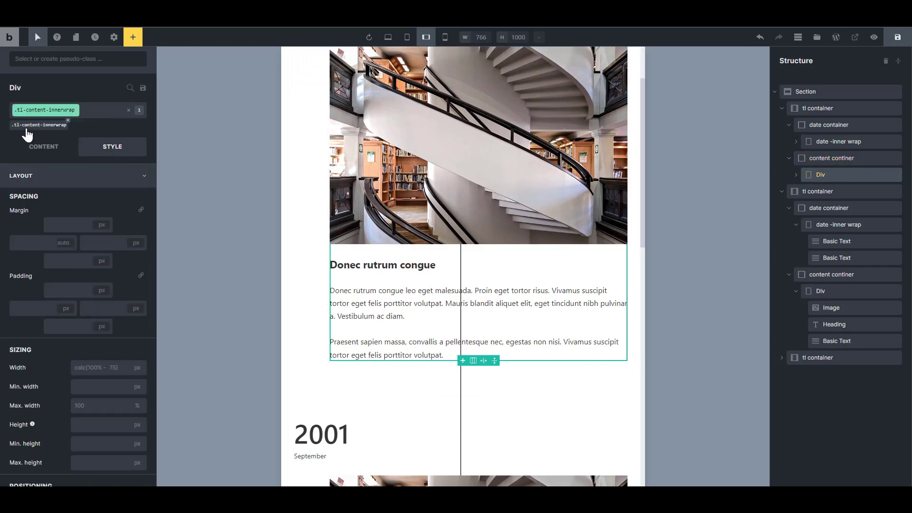
{"action": "left_click", "coordinate": [95, 366]}
{"action": "type", "text": "11"}
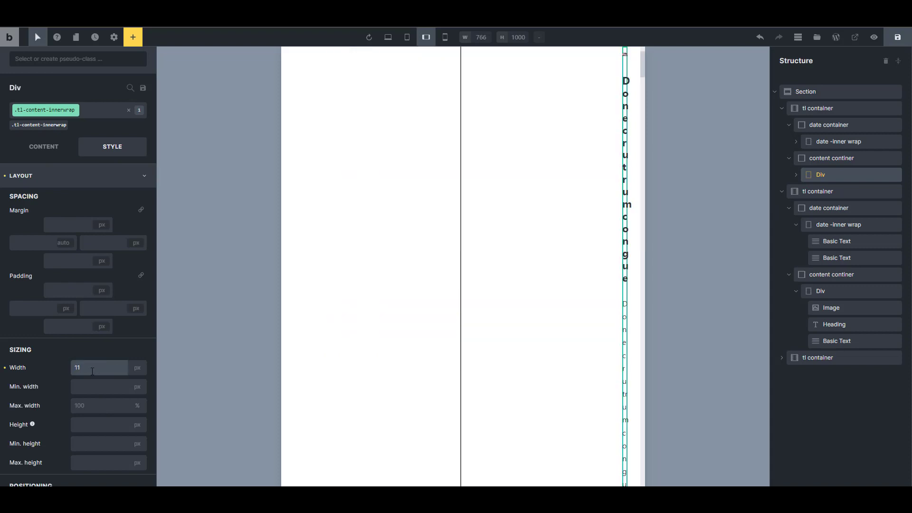
{"action": "type", "text": "100"}
{"action": "left_click", "coordinate": [138, 368]}
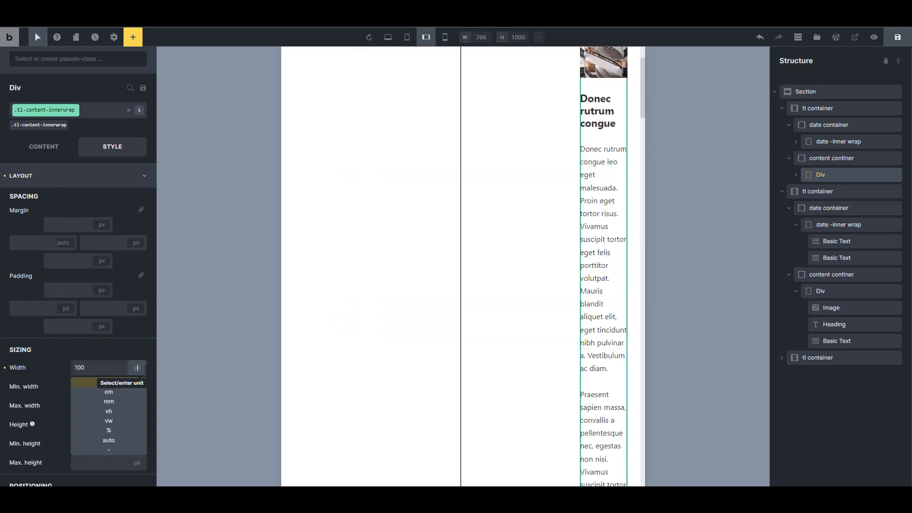
{"action": "left_click", "coordinate": [113, 431]}
{"action": "scroll", "coordinate": [360, 377], "scroll_direction": "up", "scroll_amount": 2}
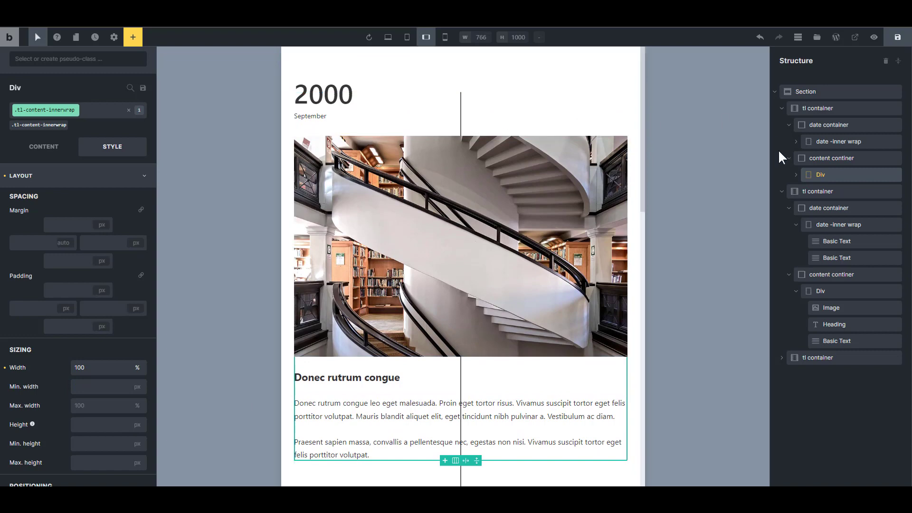
- Try hiding the vertical timeline line by setting the tl container's :before width to 0 for mobile landscape
{"action": "left_click", "coordinate": [817, 111]}
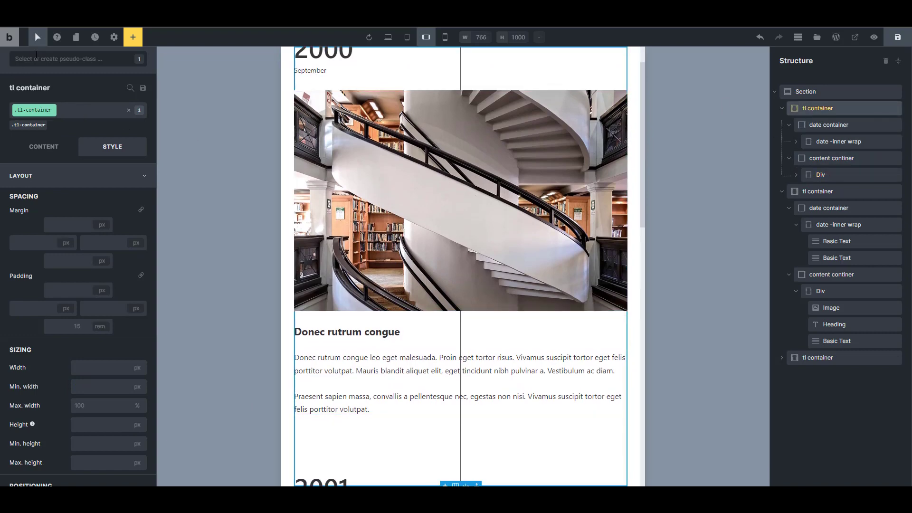
{"action": "left_click", "coordinate": [36, 56]}
{"action": "left_click", "coordinate": [44, 121]}
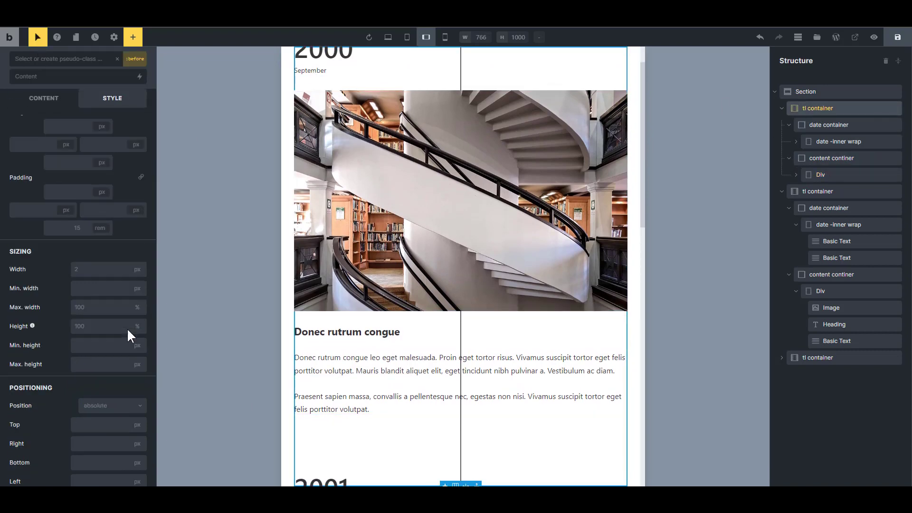
{"action": "scroll", "coordinate": [109, 285], "scroll_direction": "down", "scroll_amount": 3}
{"action": "left_click", "coordinate": [100, 145]}
{"action": "type", "text": "0"}
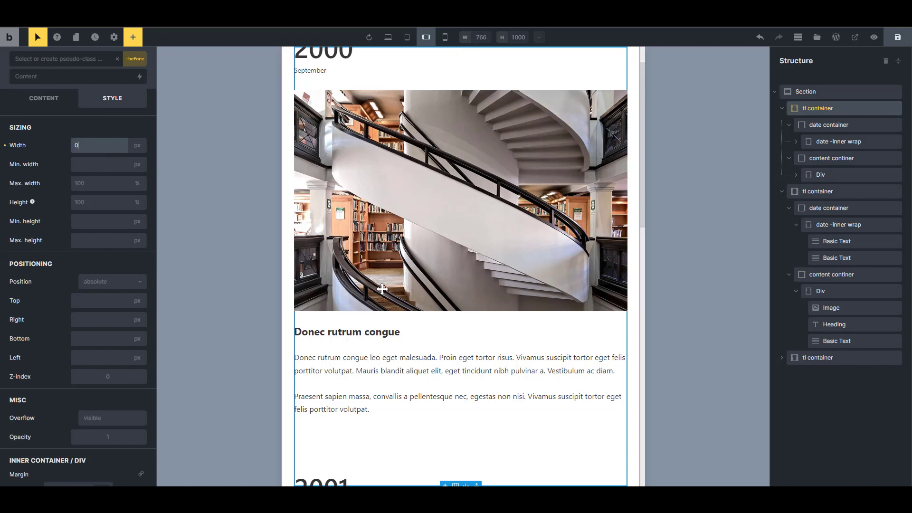
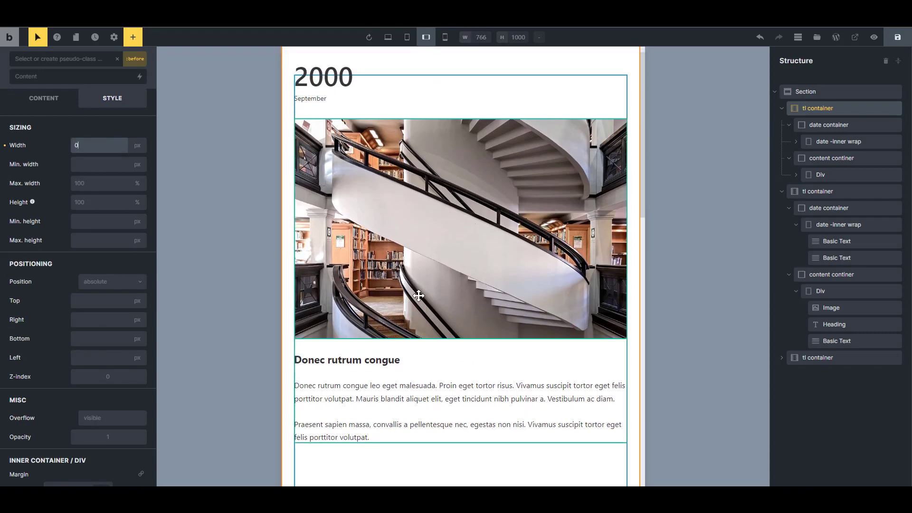
- Check the timeline layout at the mobile landscape, mobile portrait and tablet portrait breakpoints
{"action": "scroll", "coordinate": [417, 291], "scroll_direction": "down", "scroll_amount": 3}
{"action": "scroll", "coordinate": [438, 311], "scroll_direction": "up", "scroll_amount": 3}
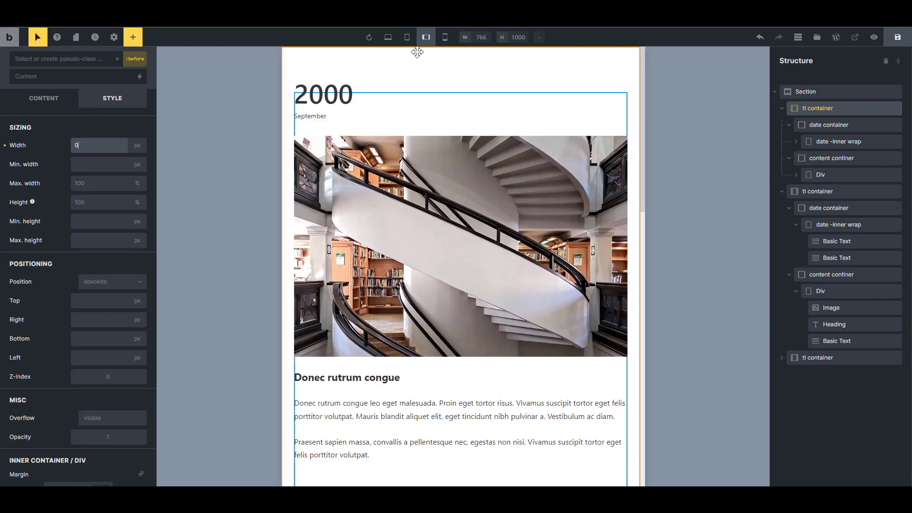
{"action": "left_click", "coordinate": [445, 37]}
{"action": "scroll", "coordinate": [505, 315], "scroll_direction": "down", "scroll_amount": 3}
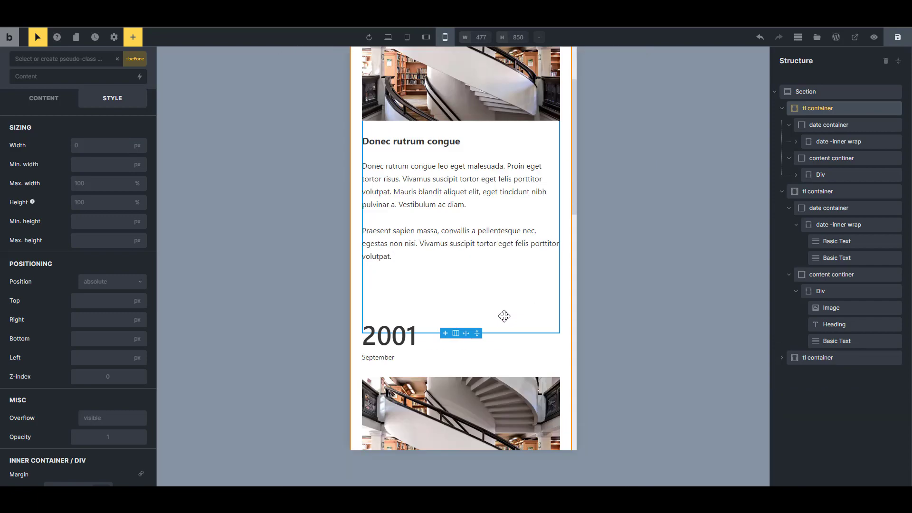
{"action": "scroll", "coordinate": [505, 316], "scroll_direction": "down", "scroll_amount": 2}
{"action": "scroll", "coordinate": [494, 285], "scroll_direction": "up", "scroll_amount": 5}
{"action": "left_click", "coordinate": [426, 37]}
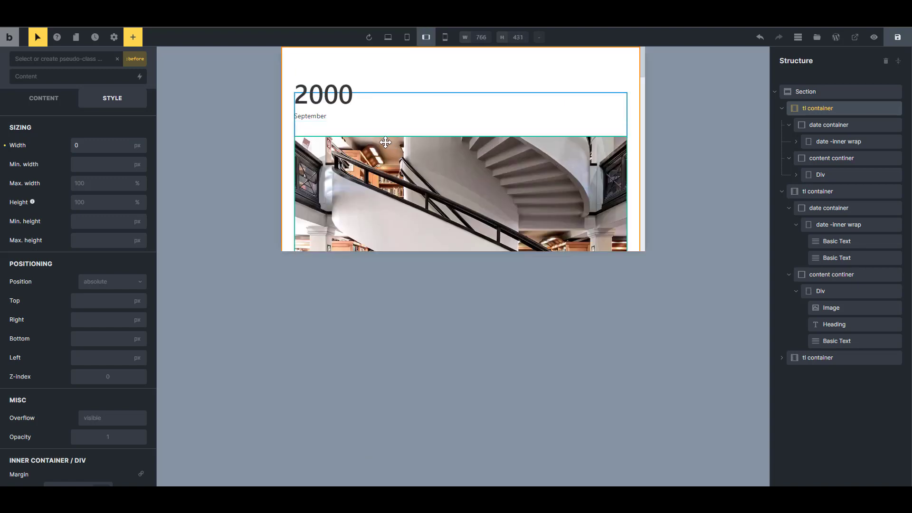
{"action": "left_click", "coordinate": [407, 37]}
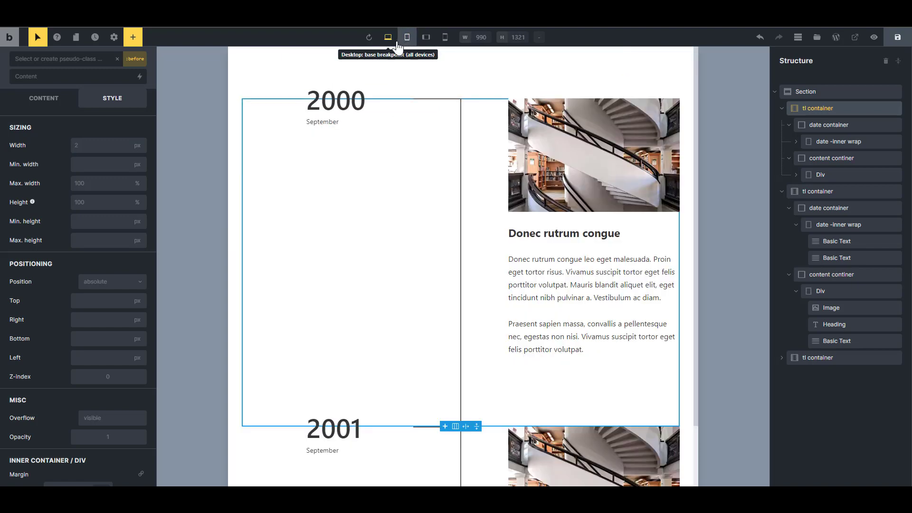
{"action": "left_click", "coordinate": [426, 38]}
{"action": "left_click", "coordinate": [445, 37]}
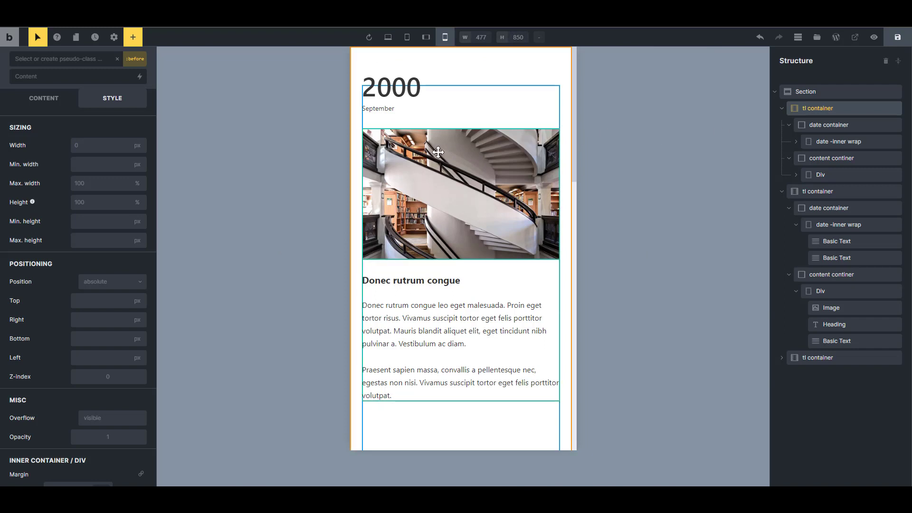
- Return to mobile landscape with a preview height of 1000, then examine the reference page's narrow layout using the developer tools
{"action": "left_click", "coordinate": [424, 41]}
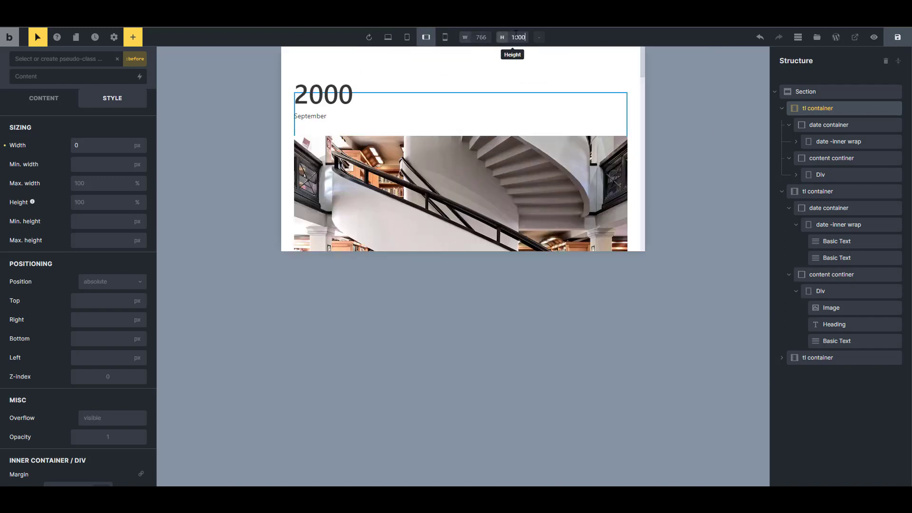
{"action": "key", "text": "Return"}
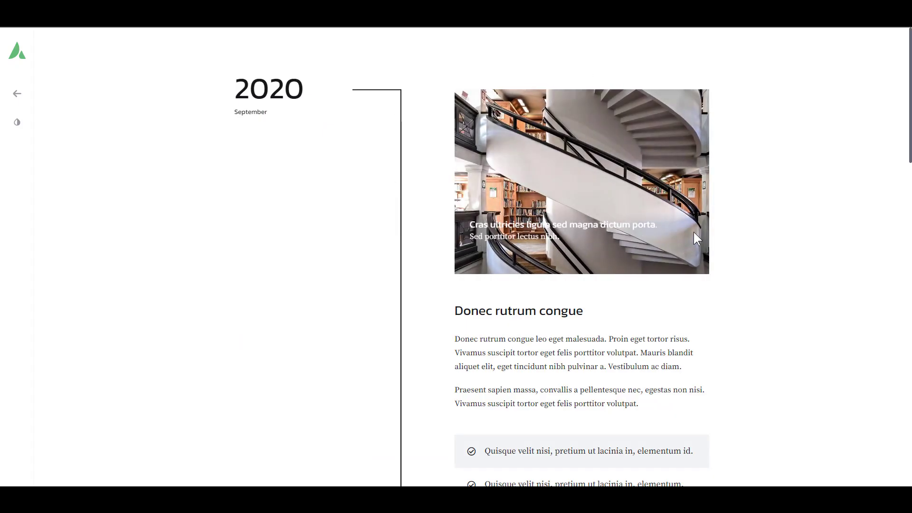
{"action": "key", "text": "F12"}
{"action": "left_click_drag", "start_coordinate": [735, 209], "coordinate": [873, 278]}
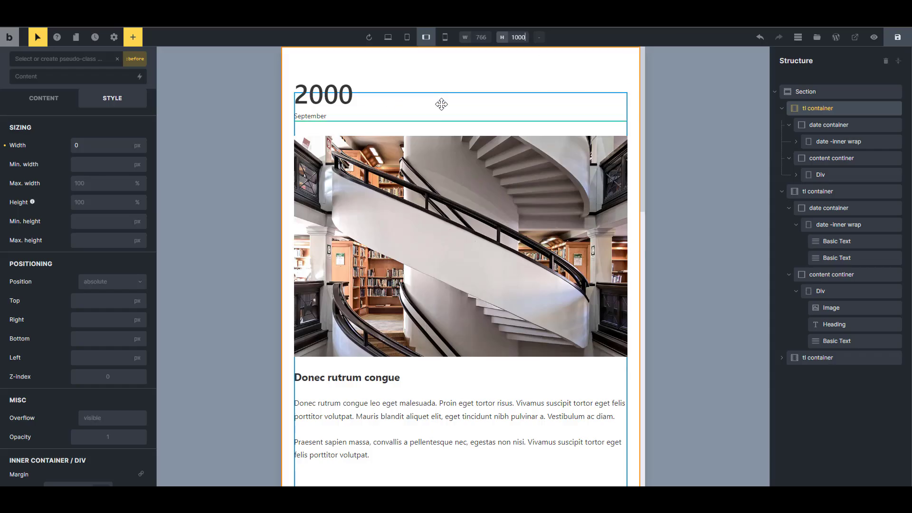
- Clear the mobile landscape width override on the tl container's :before pseudo-element and set its left offset to 0
{"action": "scroll", "coordinate": [69, 95], "scroll_direction": "up", "scroll_amount": 2}
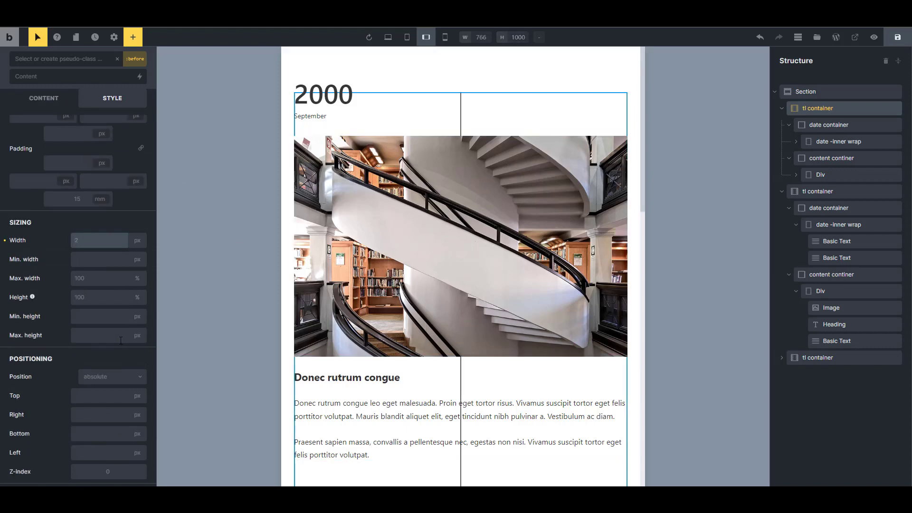
{"action": "scroll", "coordinate": [114, 318], "scroll_direction": "down", "scroll_amount": 3}
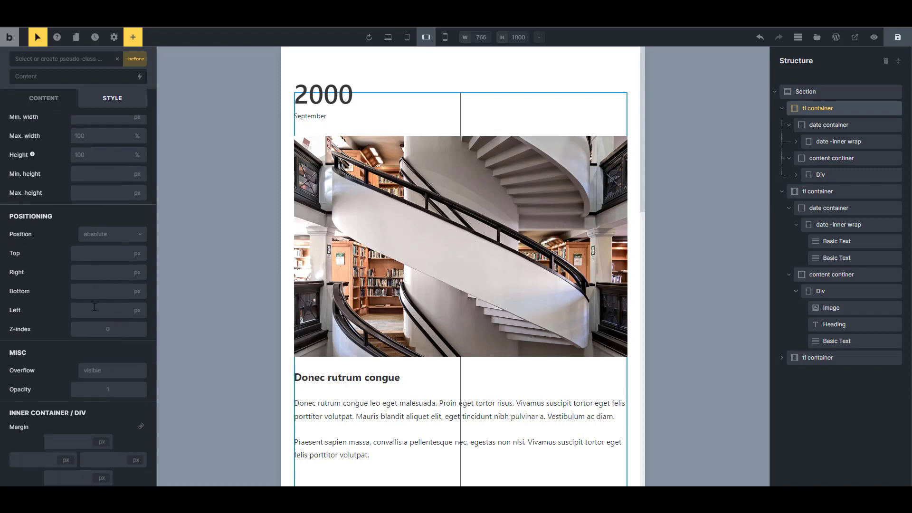
{"action": "left_click", "coordinate": [95, 309]}
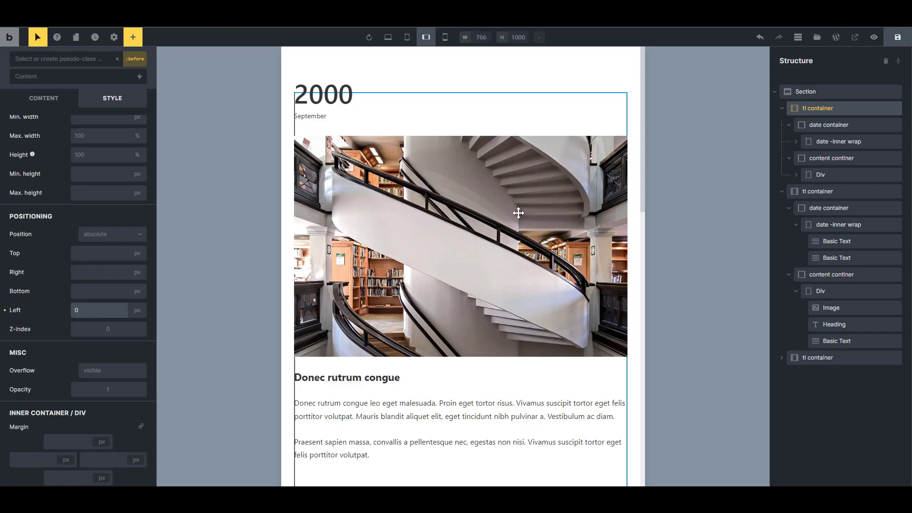
{"action": "scroll", "coordinate": [52, 228], "scroll_direction": "up", "scroll_amount": 5}
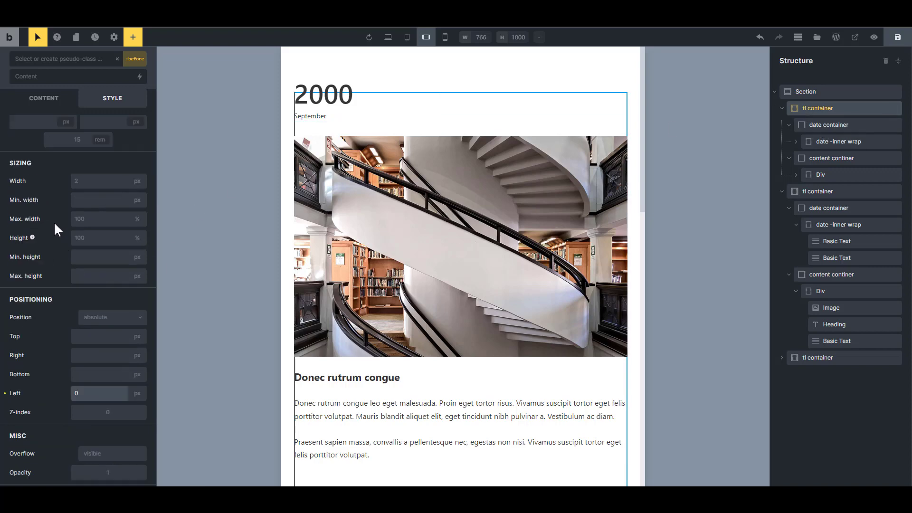
- Set the tl container class's left padding to 30 px for mobile landscape in its normal state, trying 20 px first
{"action": "left_click", "coordinate": [37, 37]}
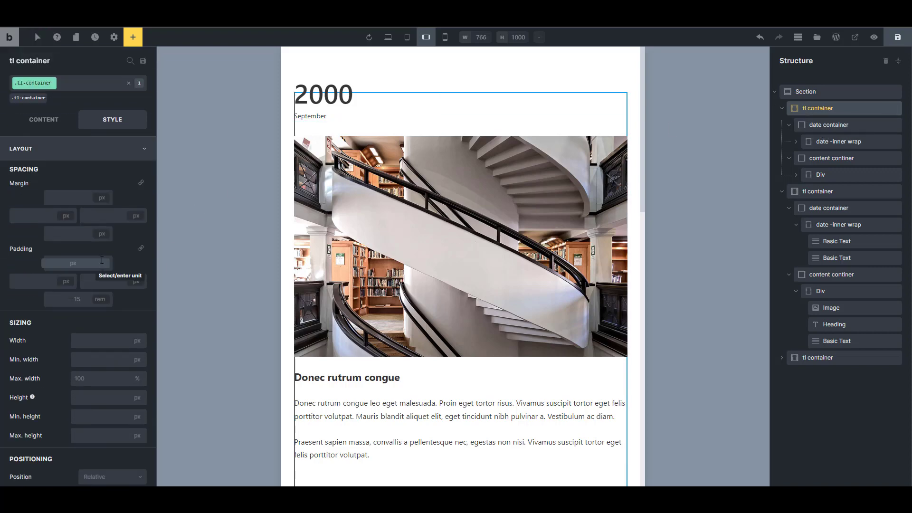
{"action": "left_click", "coordinate": [38, 282]}
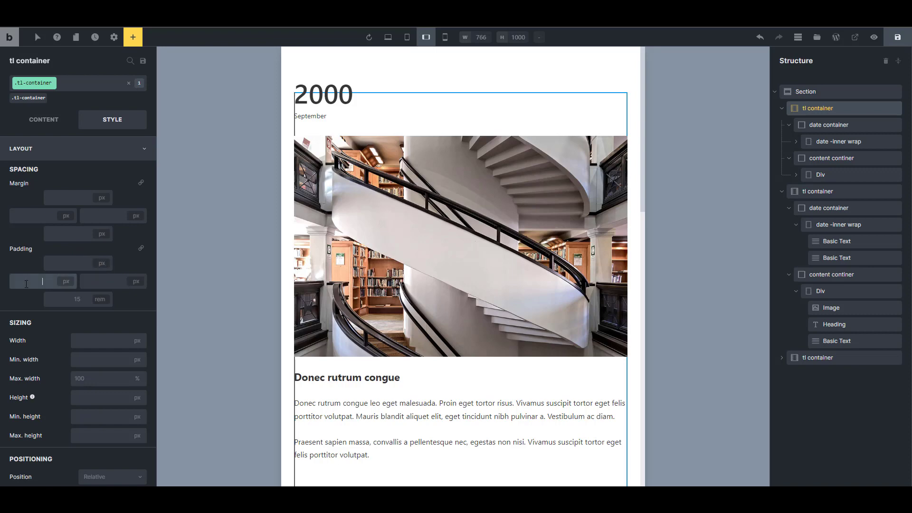
{"action": "type", "text": "20"}
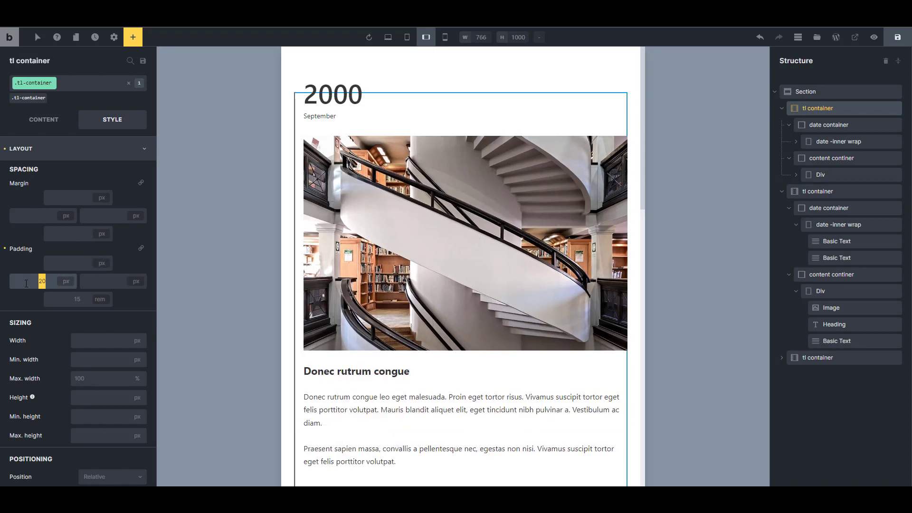
{"action": "type", "text": "30"}
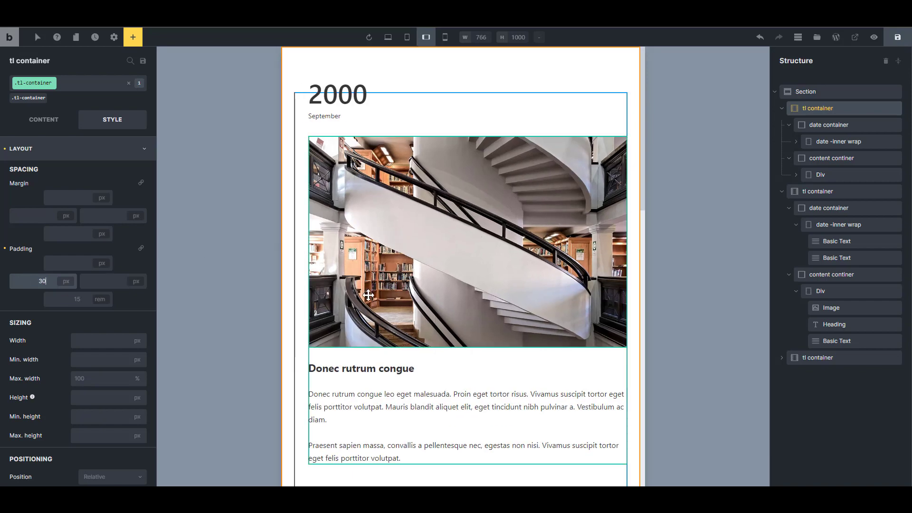
{"action": "scroll", "coordinate": [256, 318], "scroll_direction": "down", "scroll_amount": 1}
{"action": "scroll", "coordinate": [255, 318], "scroll_direction": "down", "scroll_amount": 5}
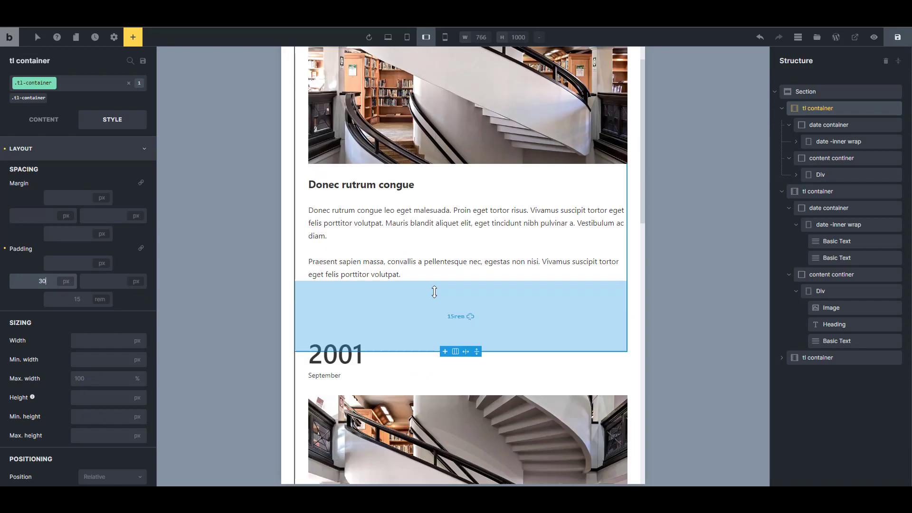
{"action": "scroll", "coordinate": [446, 294], "scroll_direction": "up", "scroll_amount": 5}
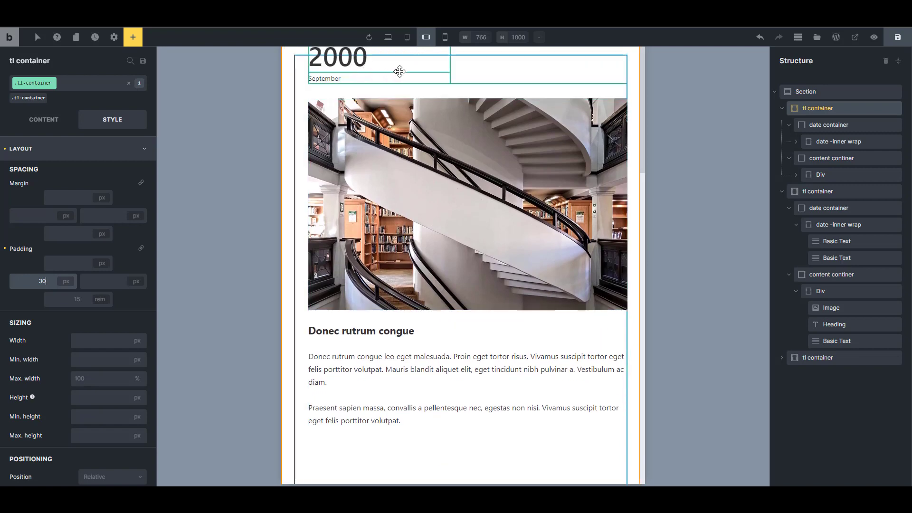
{"action": "scroll", "coordinate": [400, 71], "scroll_direction": "up", "scroll_amount": 1}
- Clear the mobile landscape width override on the date container's :before pseudo-element
{"action": "left_click", "coordinate": [428, 101]}
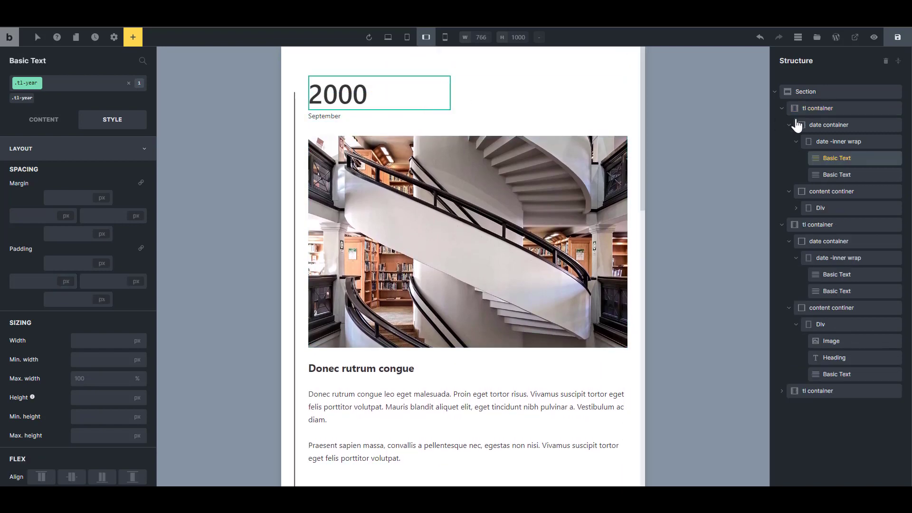
{"action": "left_click", "coordinate": [832, 125]}
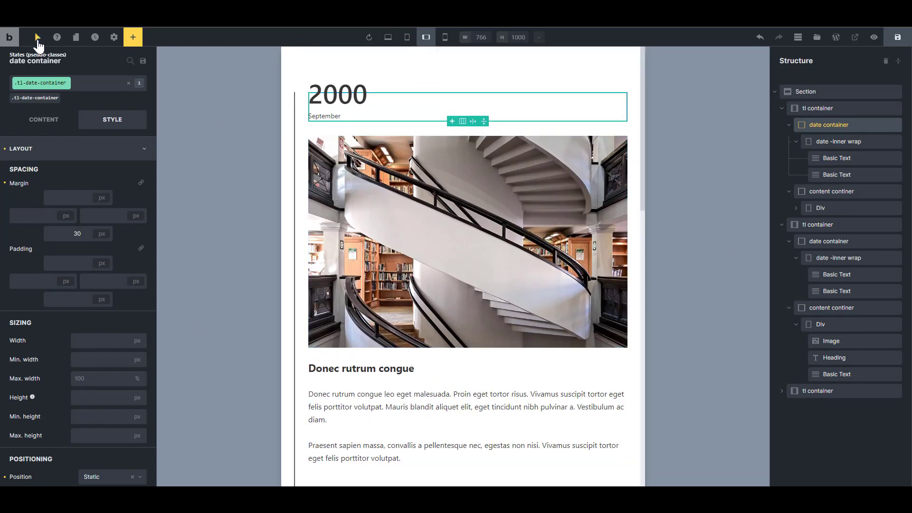
{"action": "left_click", "coordinate": [38, 37]}
{"action": "left_click", "coordinate": [41, 116]}
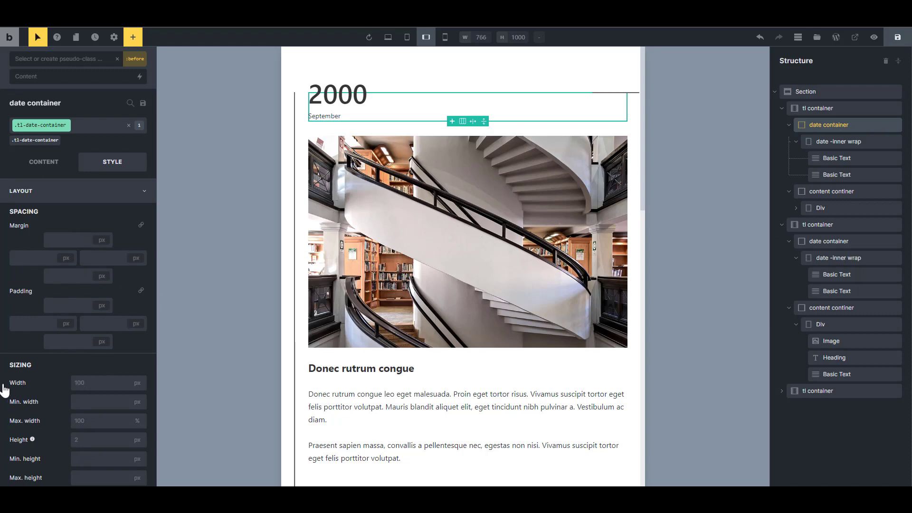
- For mobile landscape, set the date container's :before right offset to auto and left offset to 0, trying -30 px first
{"action": "scroll", "coordinate": [102, 383], "scroll_direction": "down", "scroll_amount": 3}
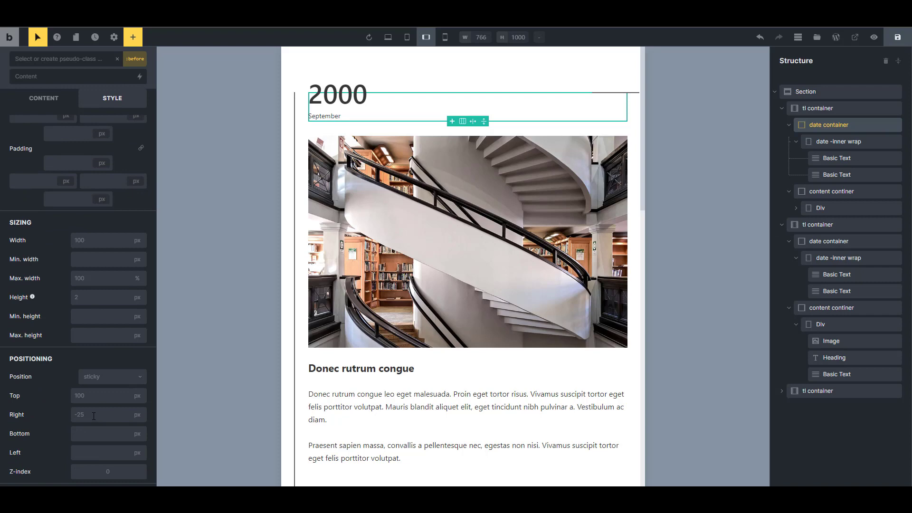
{"action": "left_click", "coordinate": [137, 414]}
{"action": "scroll", "coordinate": [116, 408], "scroll_direction": "down", "scroll_amount": 2}
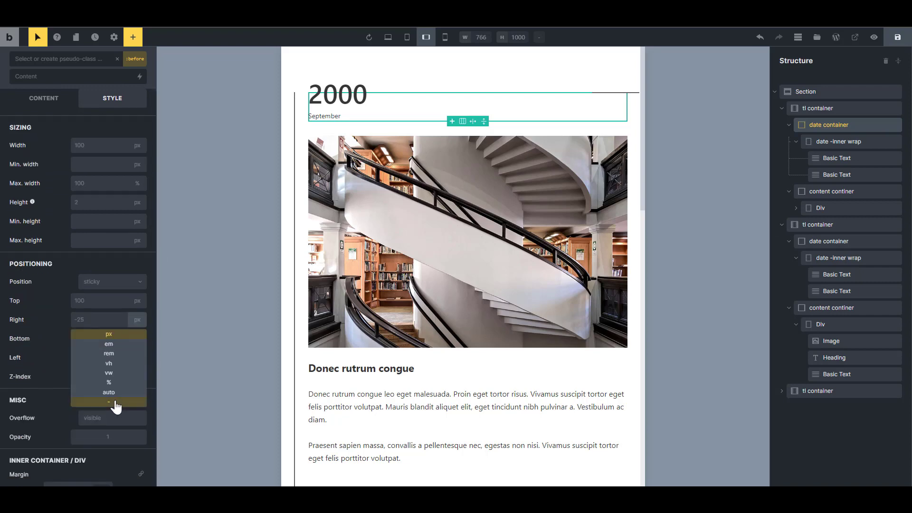
{"action": "left_click", "coordinate": [113, 392]}
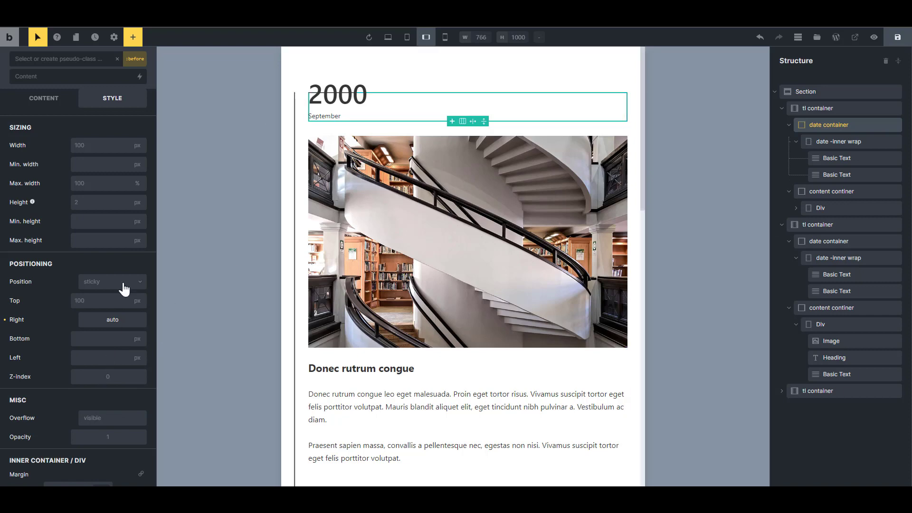
{"action": "left_click", "coordinate": [108, 357]}
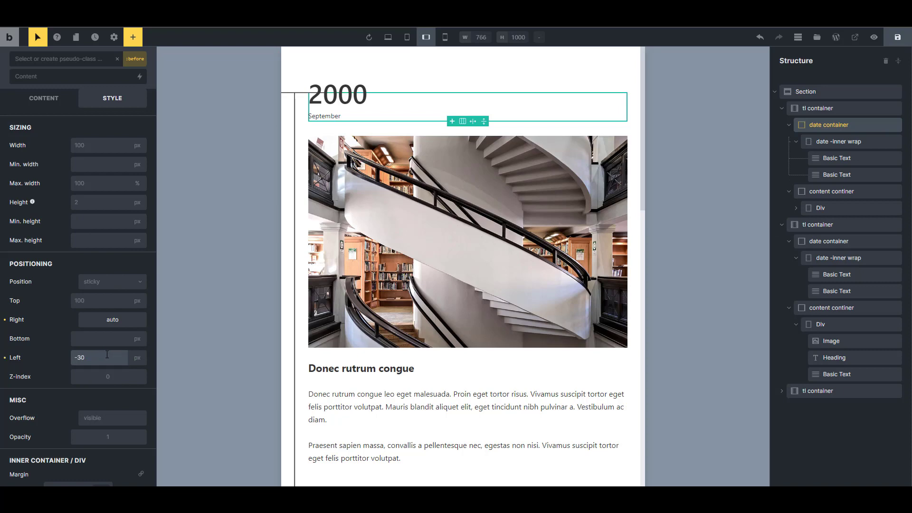
{"action": "key", "text": "BackSpace"}
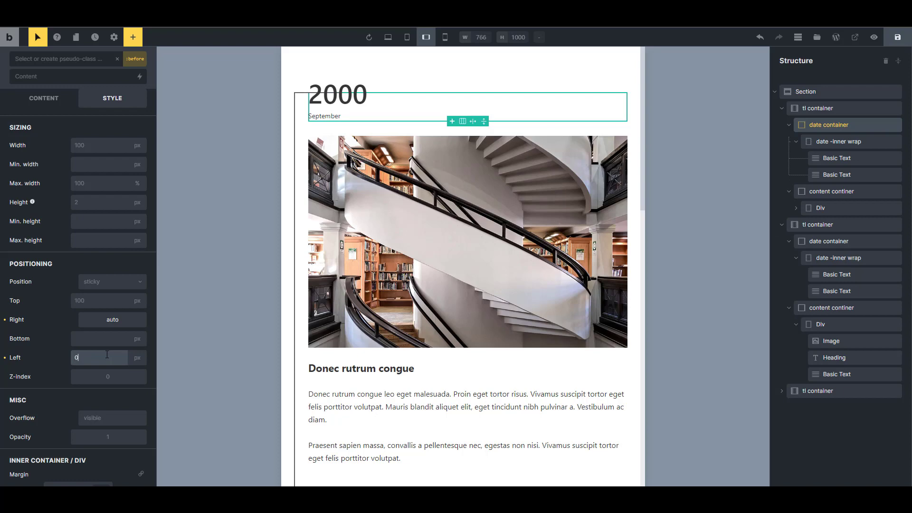
{"action": "scroll", "coordinate": [460, 381], "scroll_direction": "down", "scroll_amount": 3}
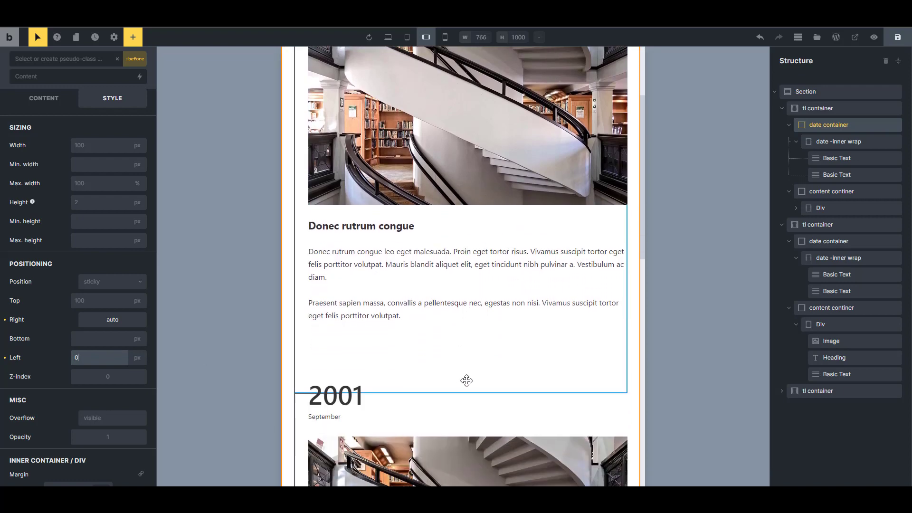
{"action": "scroll", "coordinate": [291, 436], "scroll_direction": "up", "scroll_amount": 3}
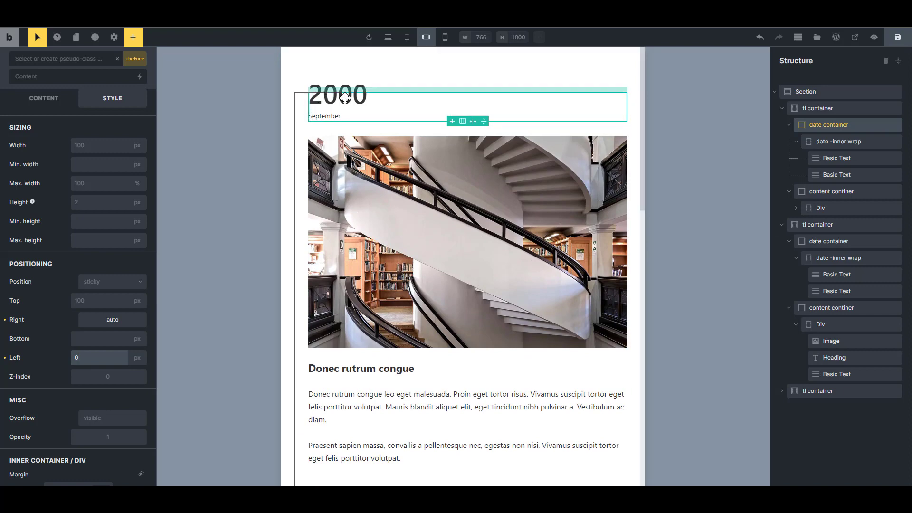
- Set the width of the date container's :before line to 30 px for mobile landscape
{"action": "scroll", "coordinate": [354, 418], "scroll_direction": "down", "scroll_amount": 2}
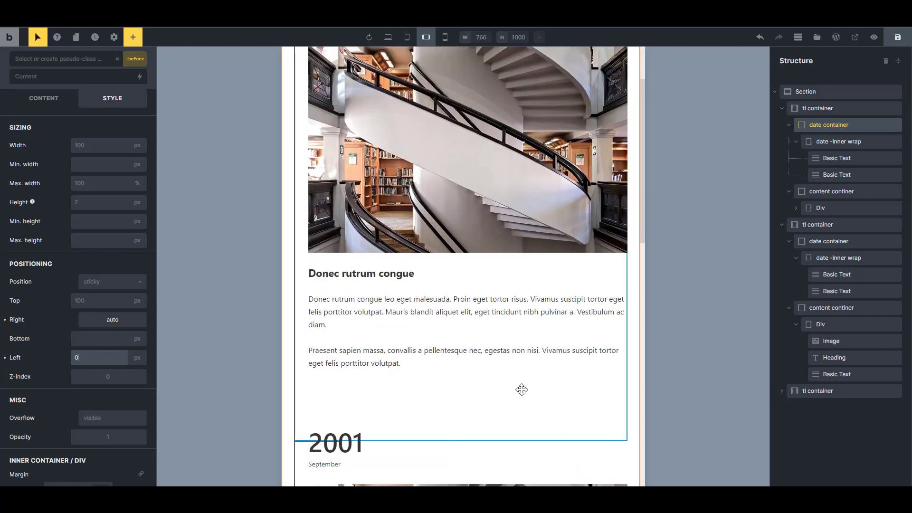
{"action": "scroll", "coordinate": [521, 387], "scroll_direction": "down", "scroll_amount": 2}
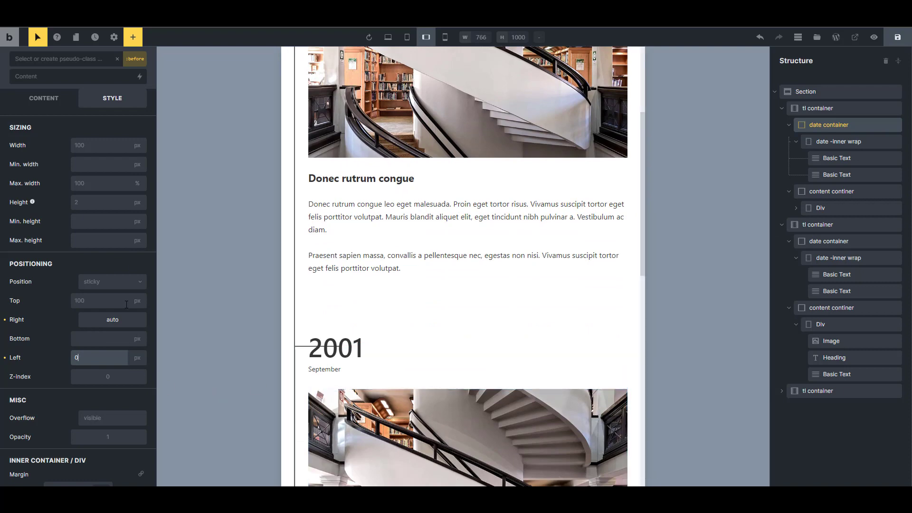
{"action": "scroll", "coordinate": [109, 340], "scroll_direction": "up", "scroll_amount": 4}
{"action": "left_click", "coordinate": [108, 339]}
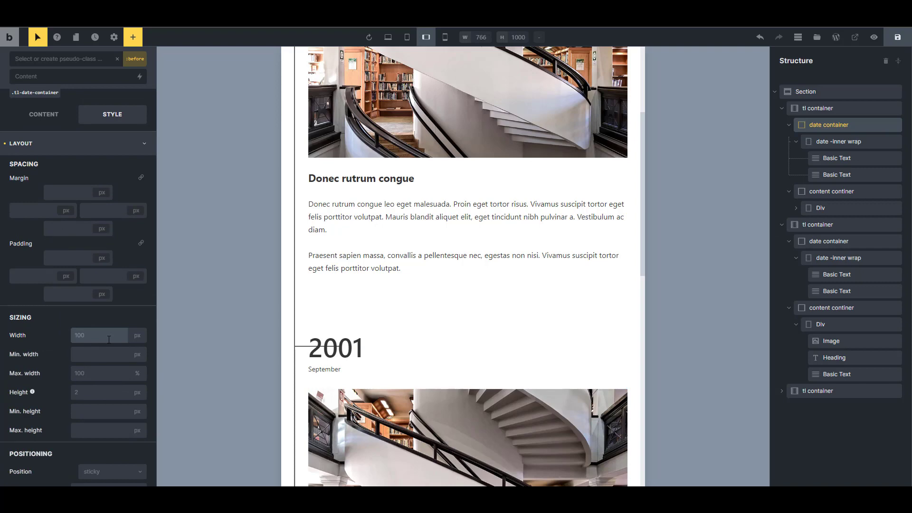
{"action": "scroll", "coordinate": [482, 349], "scroll_direction": "up", "scroll_amount": 4}
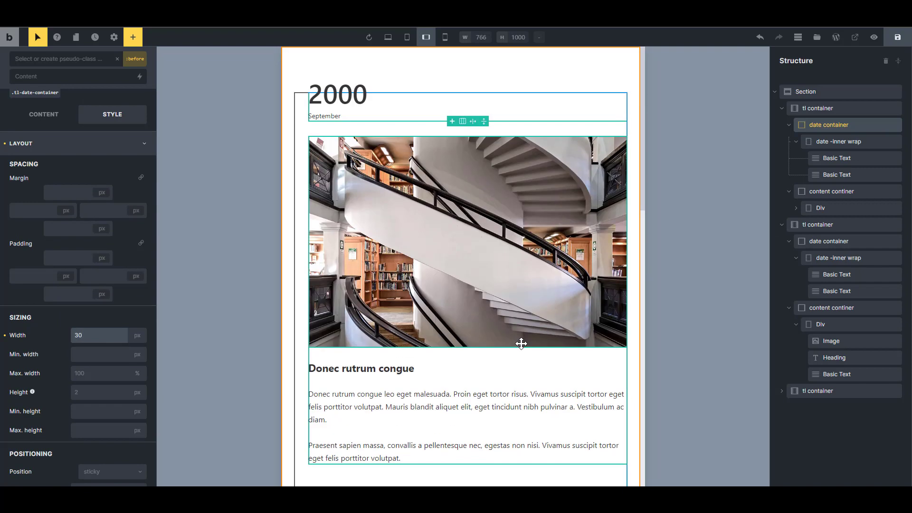
- Review all three timeline entries in the mobile portrait preview, then return to the desktop preview
{"action": "left_click", "coordinate": [445, 41]}
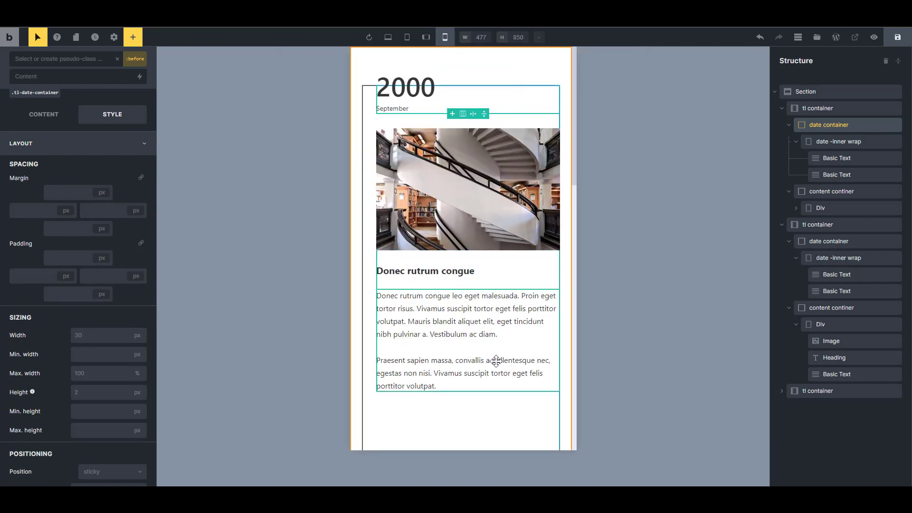
{"action": "scroll", "coordinate": [513, 409], "scroll_direction": "down", "scroll_amount": 4}
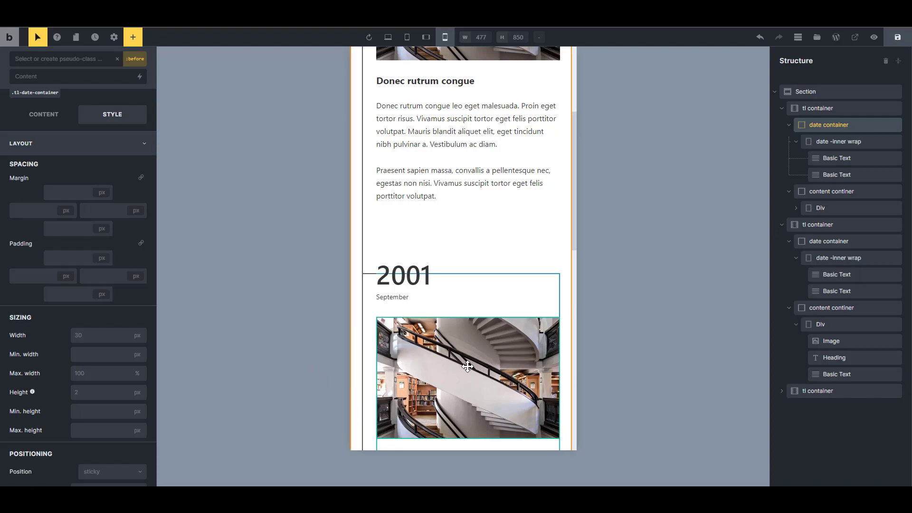
{"action": "scroll", "coordinate": [523, 380], "scroll_direction": "down", "scroll_amount": 5}
{"action": "scroll", "coordinate": [542, 393], "scroll_direction": "down", "scroll_amount": 7}
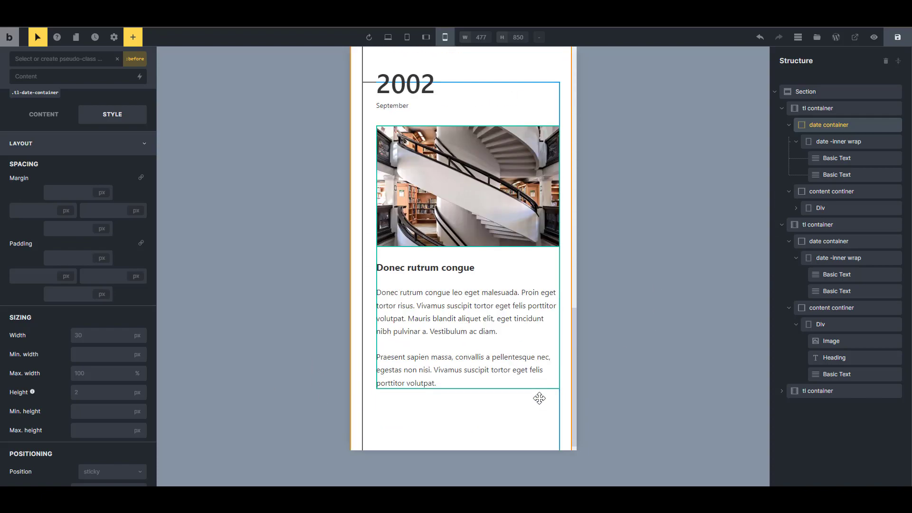
{"action": "scroll", "coordinate": [539, 398], "scroll_direction": "up", "scroll_amount": 6}
{"action": "scroll", "coordinate": [538, 400], "scroll_direction": "up", "scroll_amount": 12}
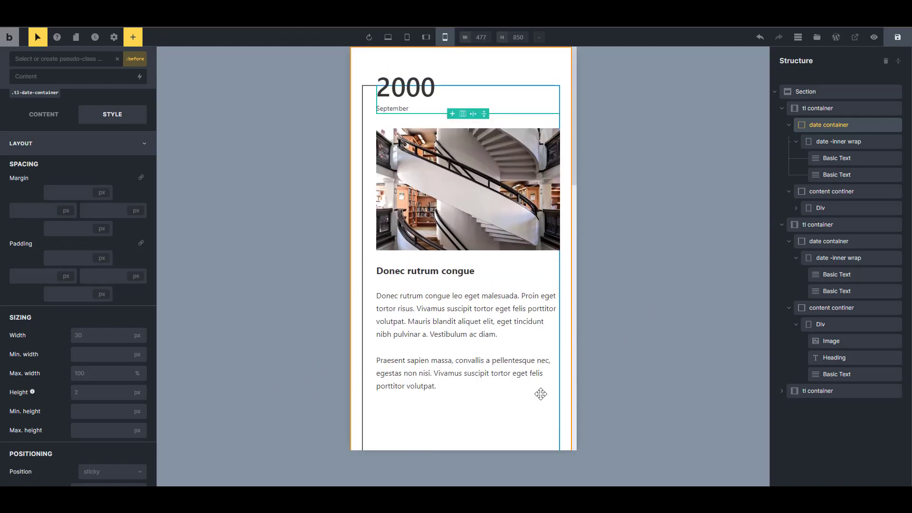
{"action": "left_click", "coordinate": [388, 38]}
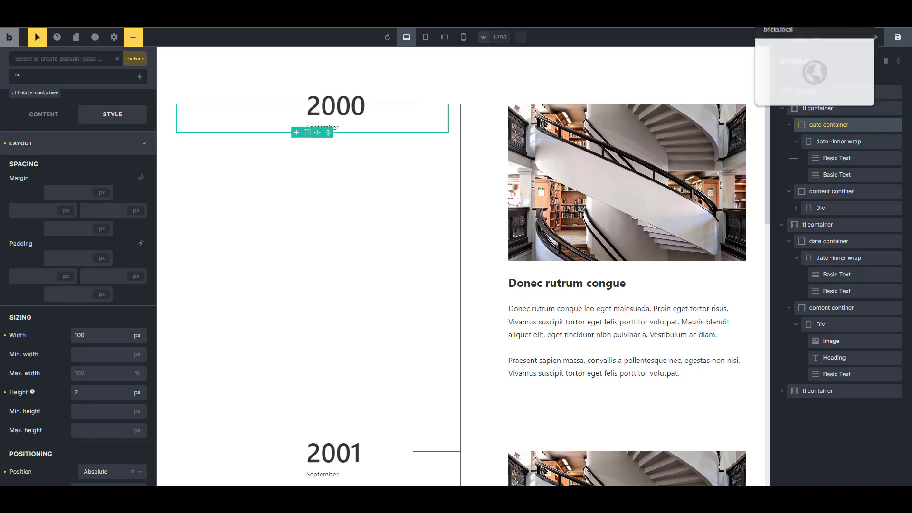
- Switch to the live page, open the developer tools and check the timeline at a page width of about 1113 px
{"action": "left_click", "coordinate": [777, 7]}
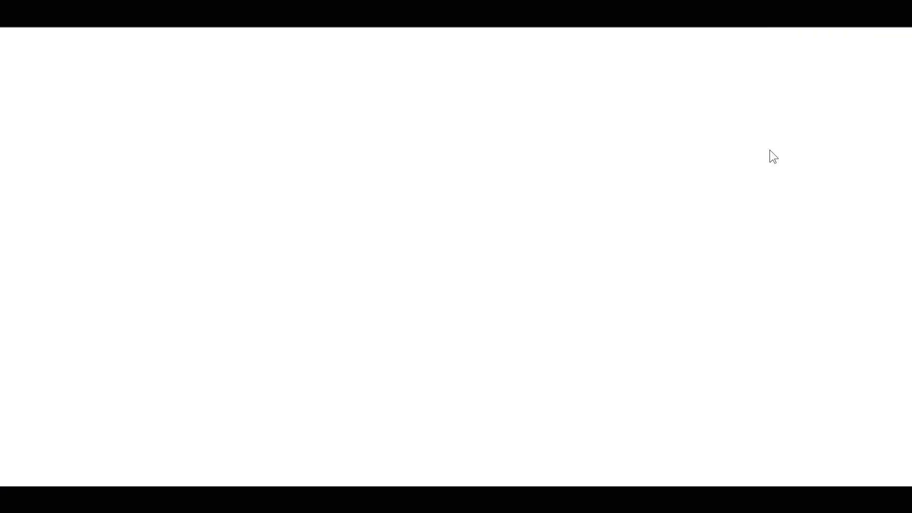
{"action": "key", "text": "F12"}
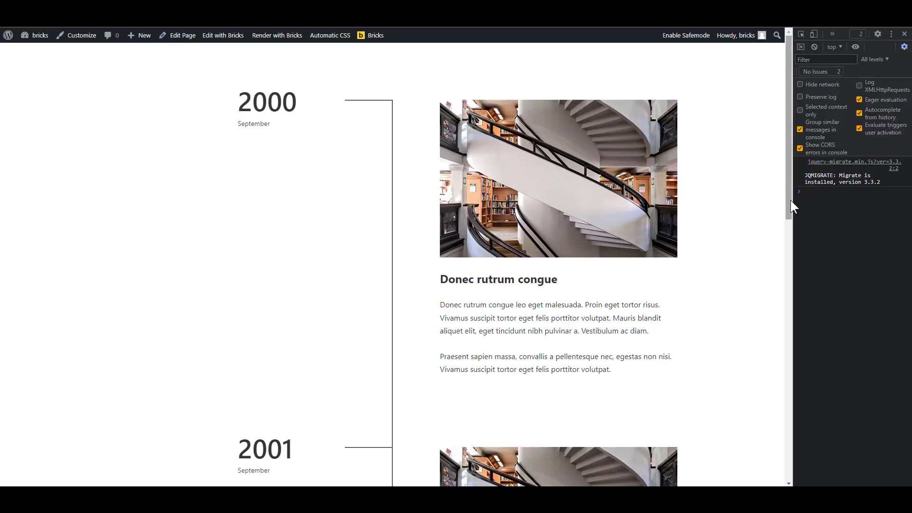
{"action": "left_click_drag", "start_coordinate": [790, 200], "coordinate": [529, 264]}
{"action": "scroll", "coordinate": [655, 249], "scroll_direction": "down", "scroll_amount": 12}
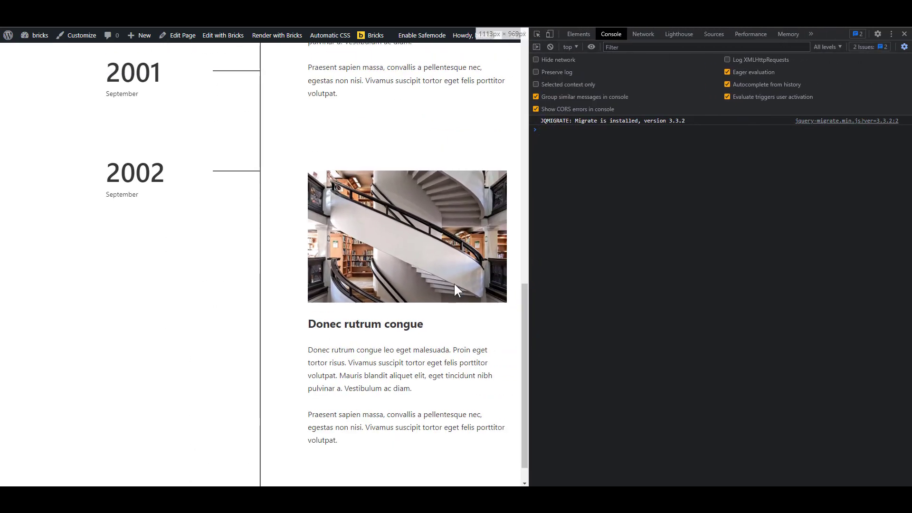
{"action": "scroll", "coordinate": [455, 285], "scroll_direction": "up", "scroll_amount": 8}
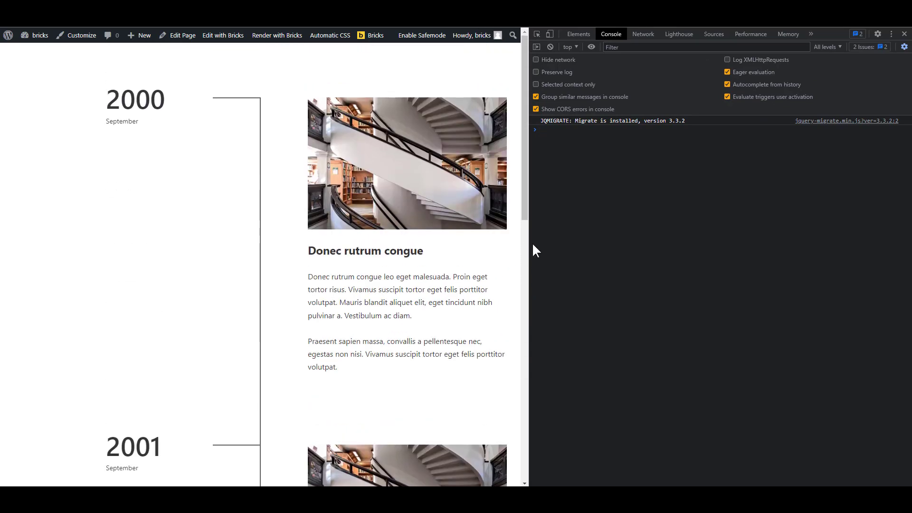
- Narrow the live page to about 738 px and then to phone width, checking the stacked timeline entries at both sizes
{"action": "left_click_drag", "start_coordinate": [528, 247], "coordinate": [355, 278]}
{"action": "scroll", "coordinate": [208, 298], "scroll_direction": "down", "scroll_amount": 4}
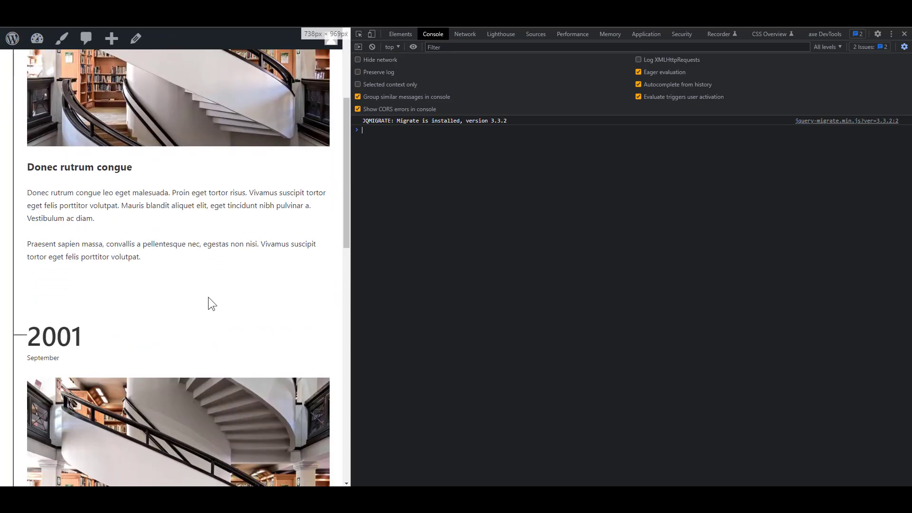
{"action": "scroll", "coordinate": [208, 298], "scroll_direction": "down", "scroll_amount": 1}
{"action": "left_click_drag", "start_coordinate": [352, 276], "coordinate": [199, 313]}
{"action": "scroll", "coordinate": [124, 340], "scroll_direction": "up", "scroll_amount": 5}
{"action": "scroll", "coordinate": [154, 318], "scroll_direction": "down", "scroll_amount": 1}
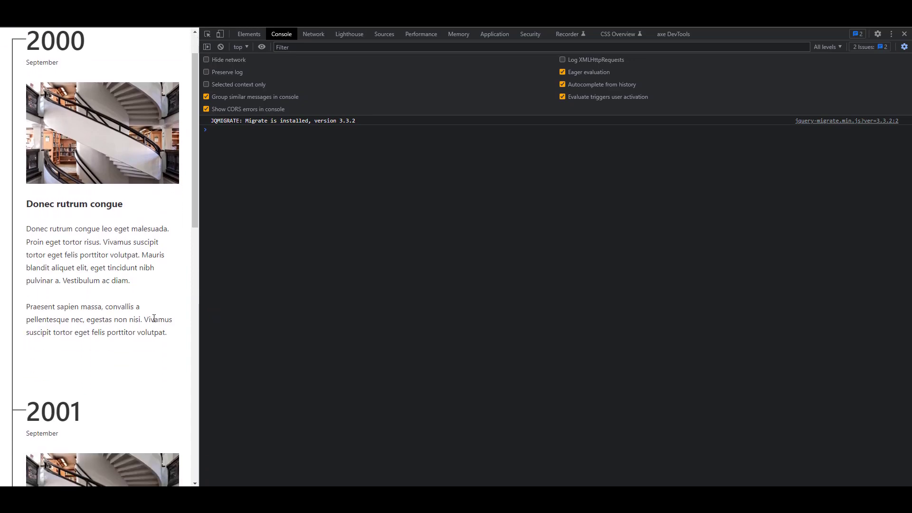
{"action": "scroll", "coordinate": [154, 318], "scroll_direction": "down", "scroll_amount": 14}
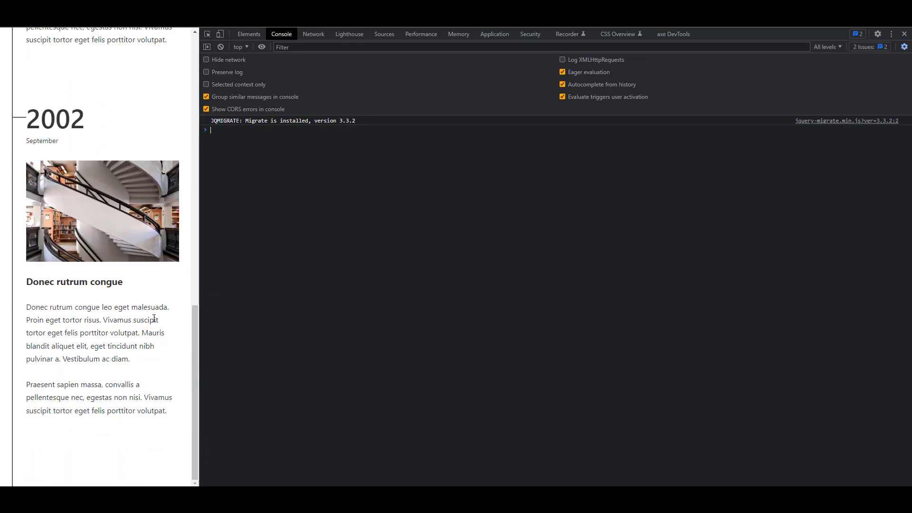
- Widen the live page again, close the developer tools and check the full-width timeline from the first entry
{"action": "left_click_drag", "start_coordinate": [199, 277], "coordinate": [756, 279]}
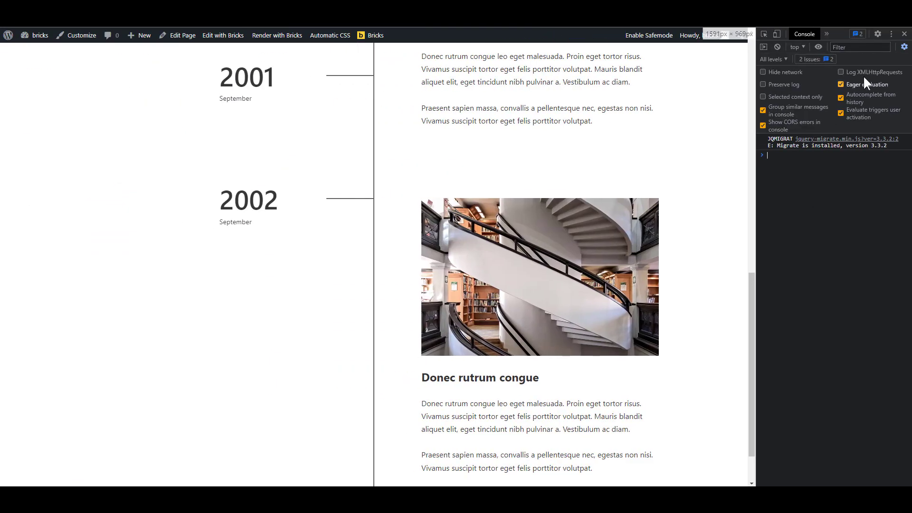
{"action": "left_click", "coordinate": [904, 34]}
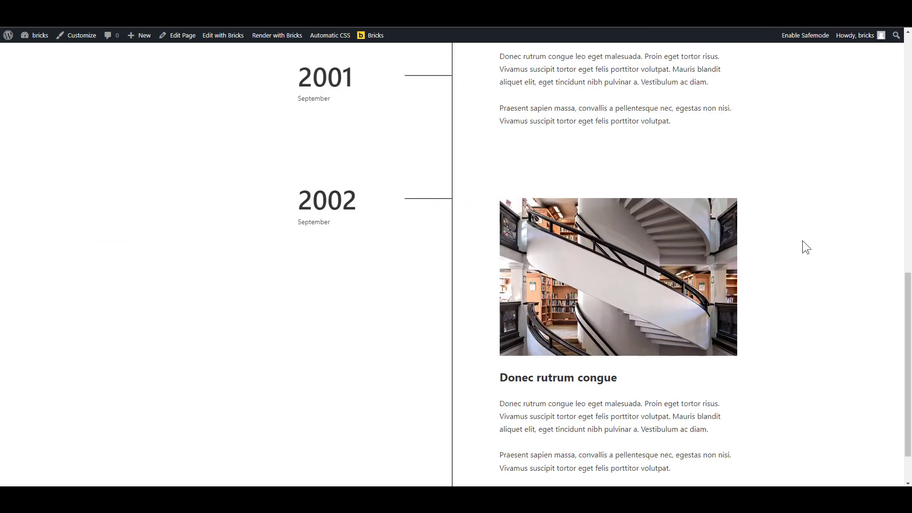
{"action": "scroll", "coordinate": [802, 241], "scroll_direction": "up", "scroll_amount": 8}
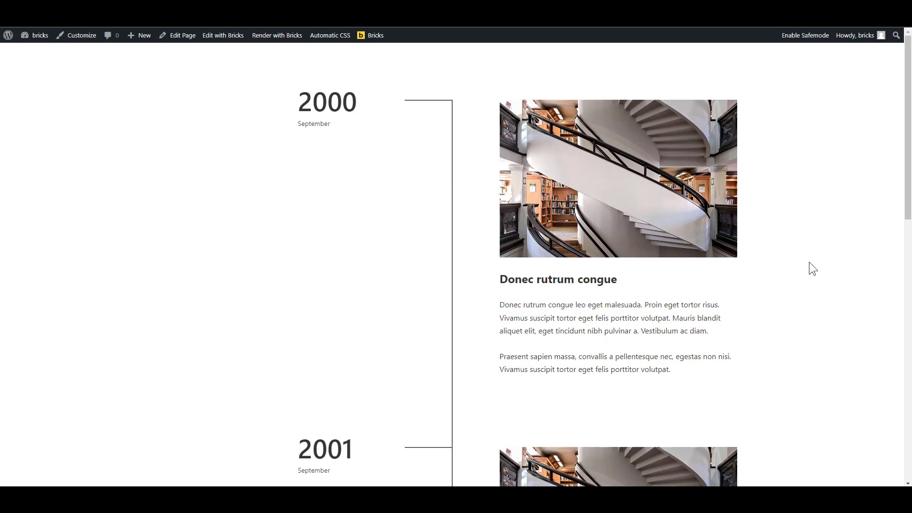